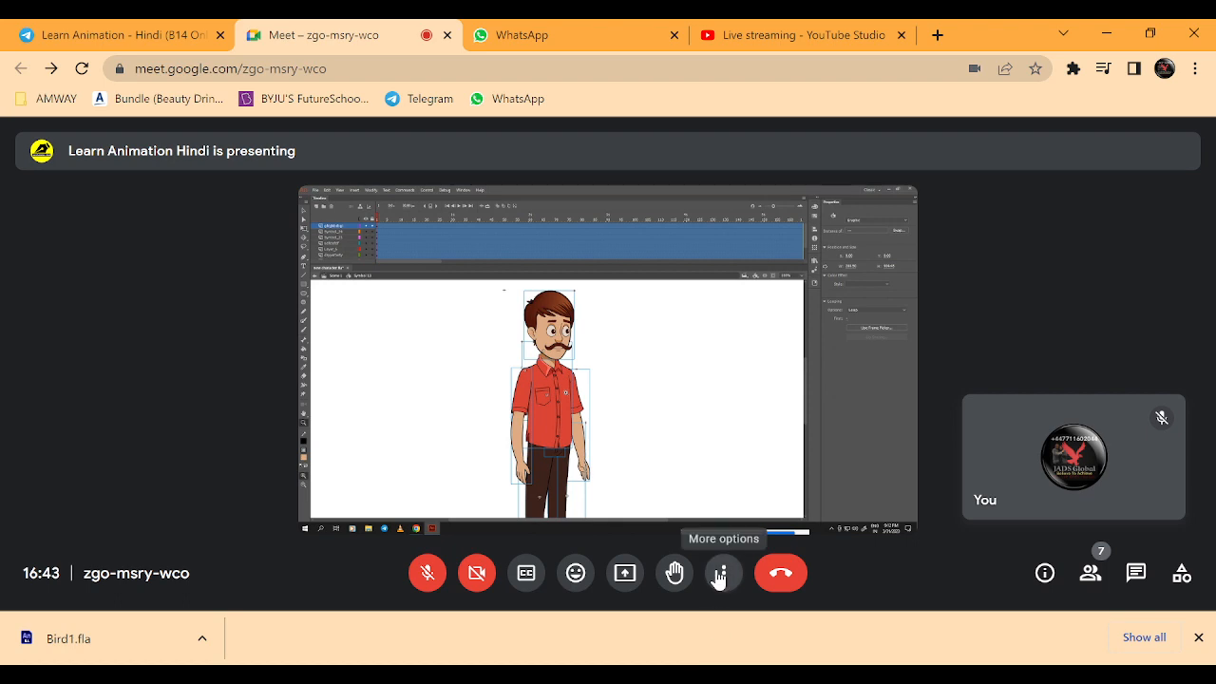
- Show the meeting in full screen and minimize the self-view tile
click(722, 573)
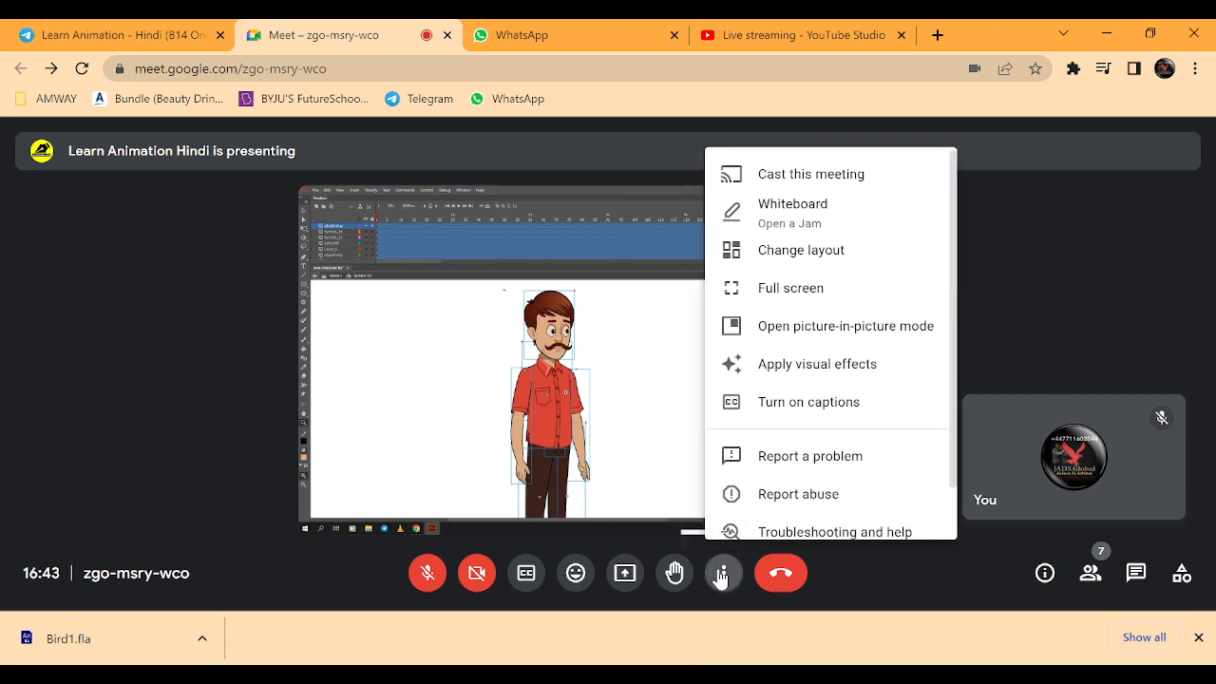
click(774, 288)
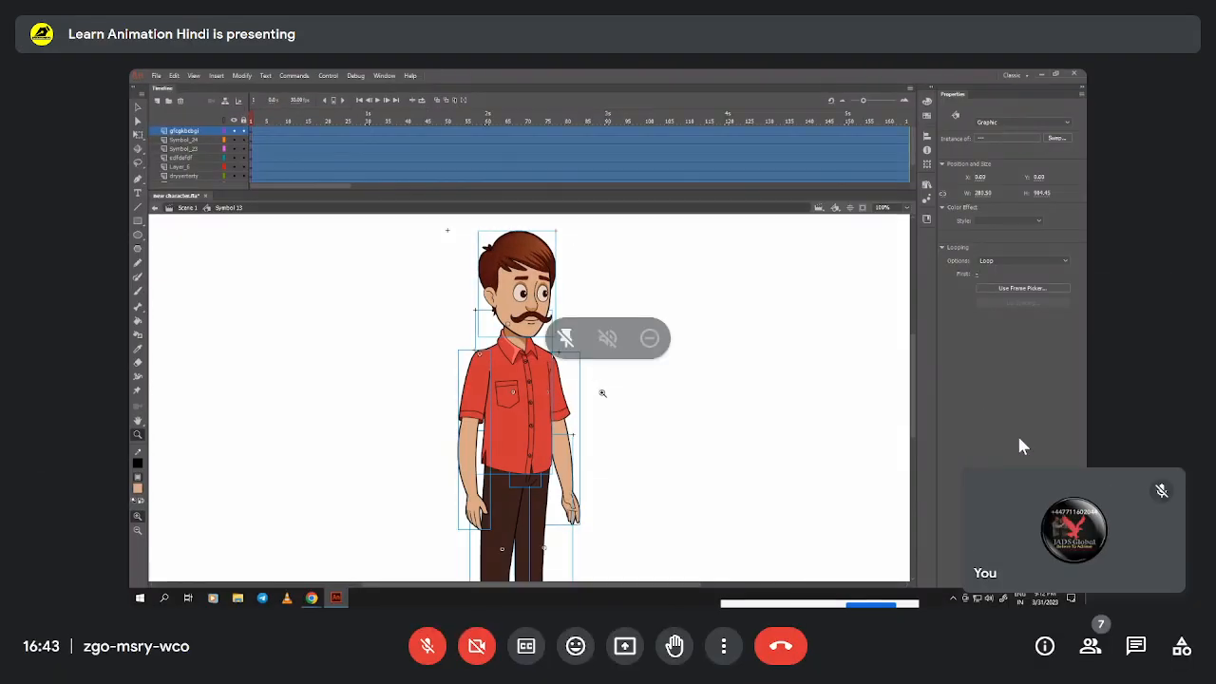
mouse_move(1034, 508)
drag(1009, 510, 1151, 522)
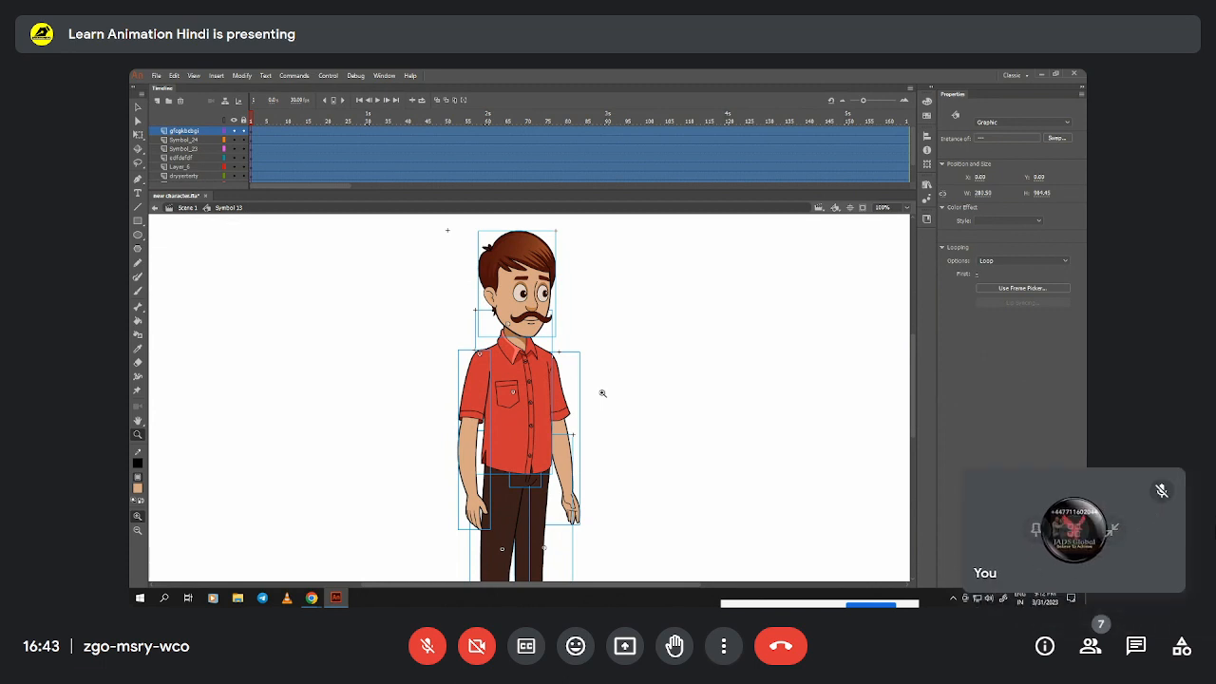
click(1113, 530)
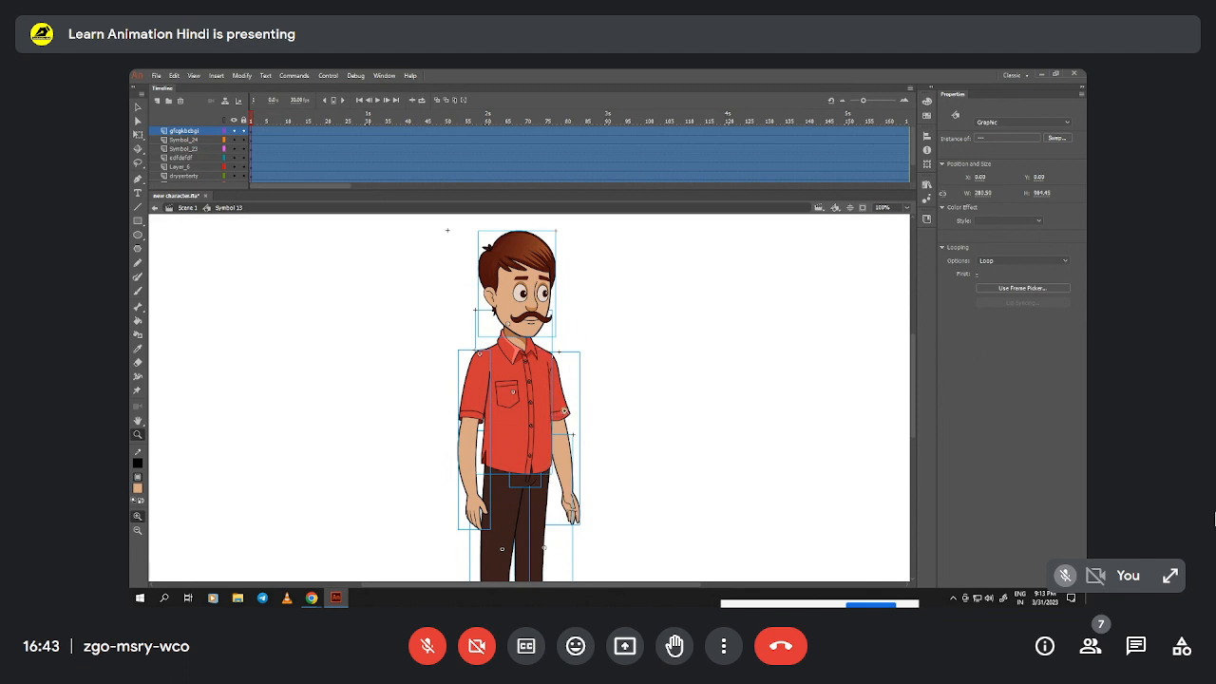
alt+click(589, 419)
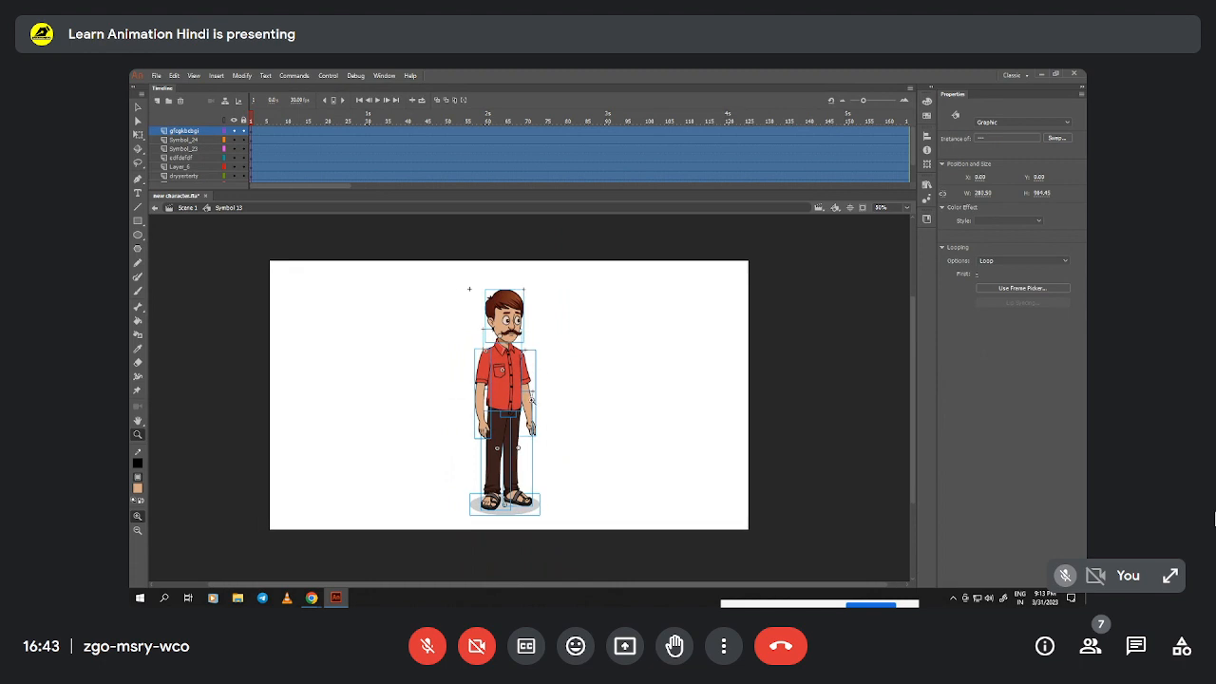
click(566, 419)
alt+click(561, 426)
click(551, 441)
drag(550, 440, 538, 523)
key(v)
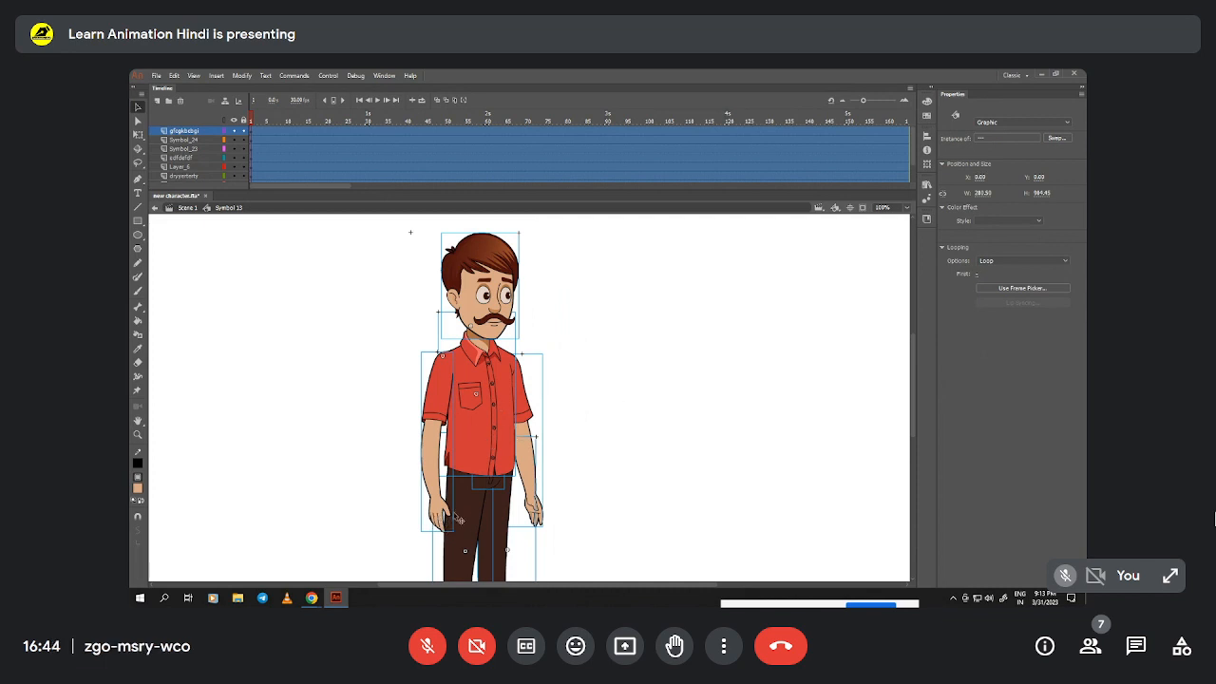
- Leave the meeting's full-screen view and enter it again
click(725, 646)
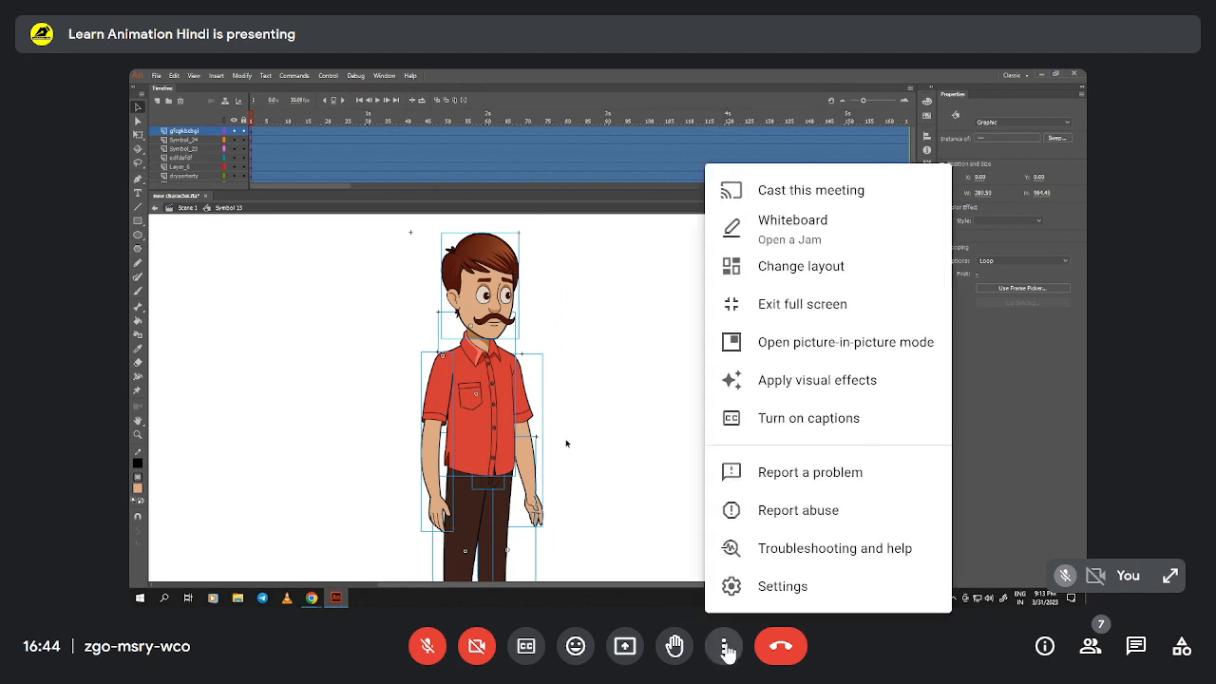
click(769, 309)
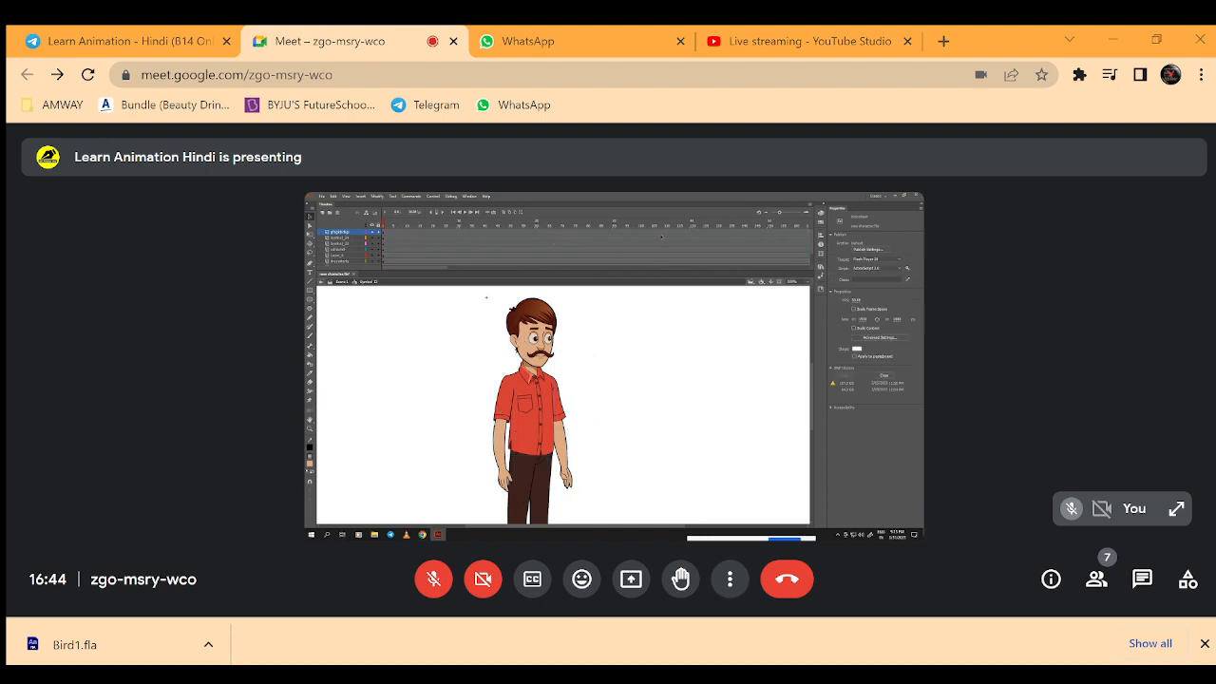
click(729, 578)
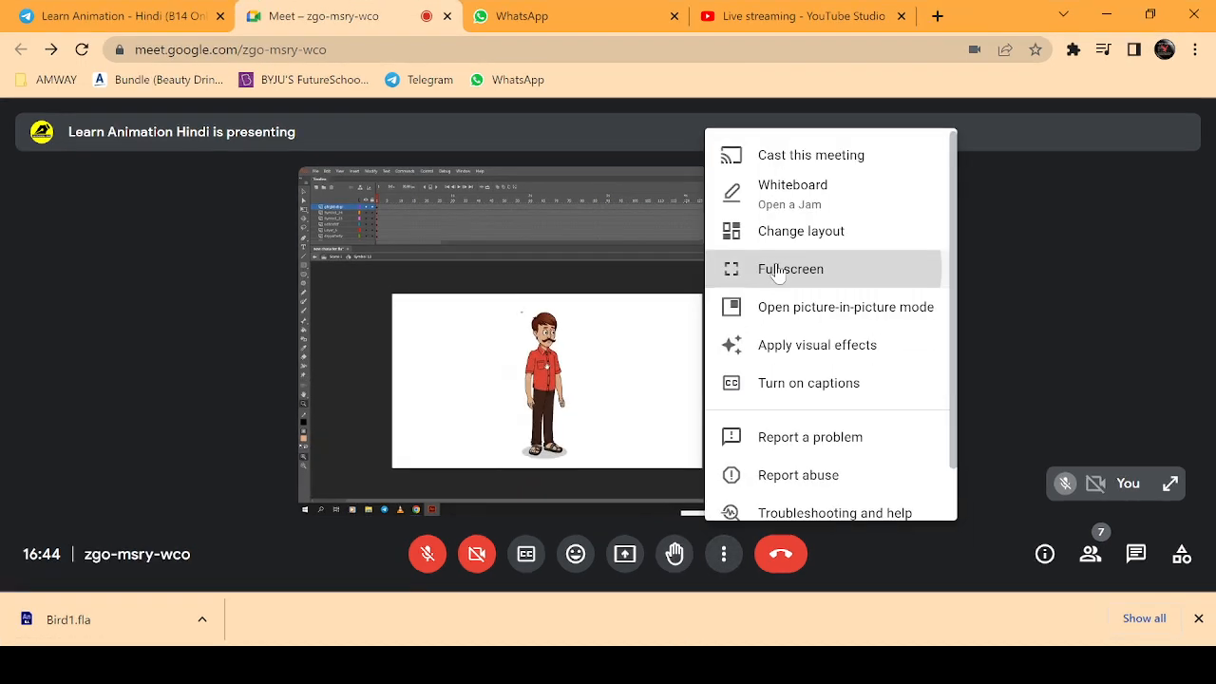
click(784, 294)
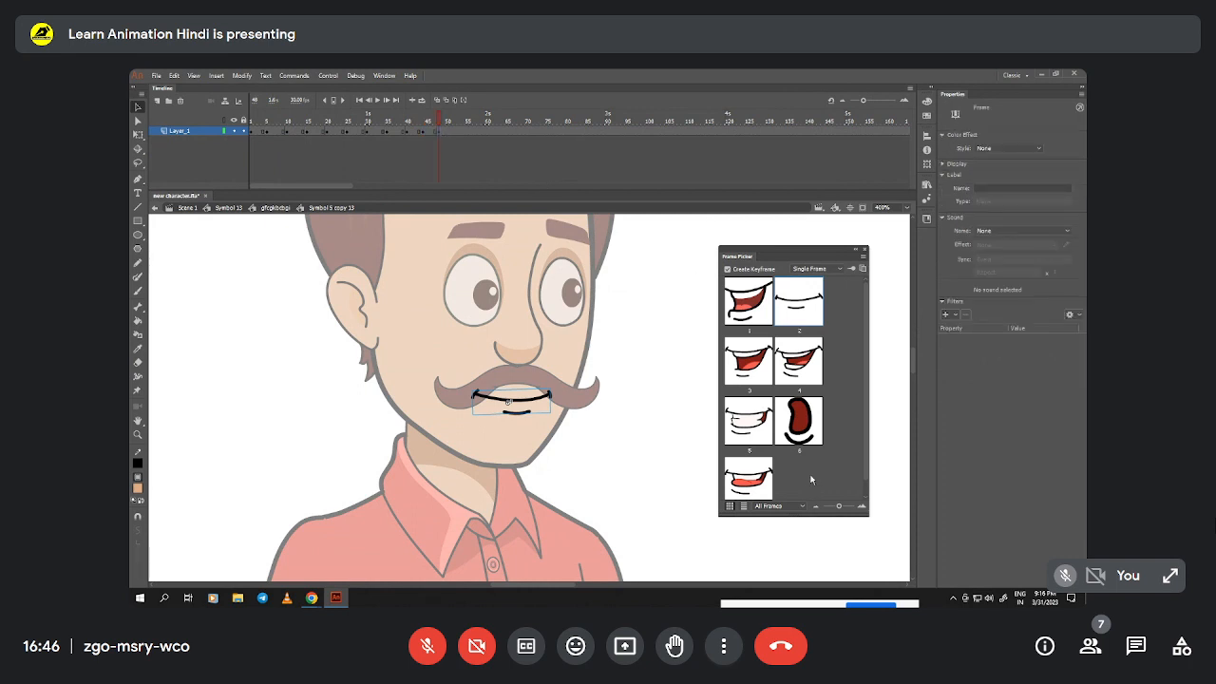
- Keyframe mouth poses 1, 2, 6 and 2 at about frames 48, 54, 59 and 65 with the Frame Picker, and close it
click(765, 315)
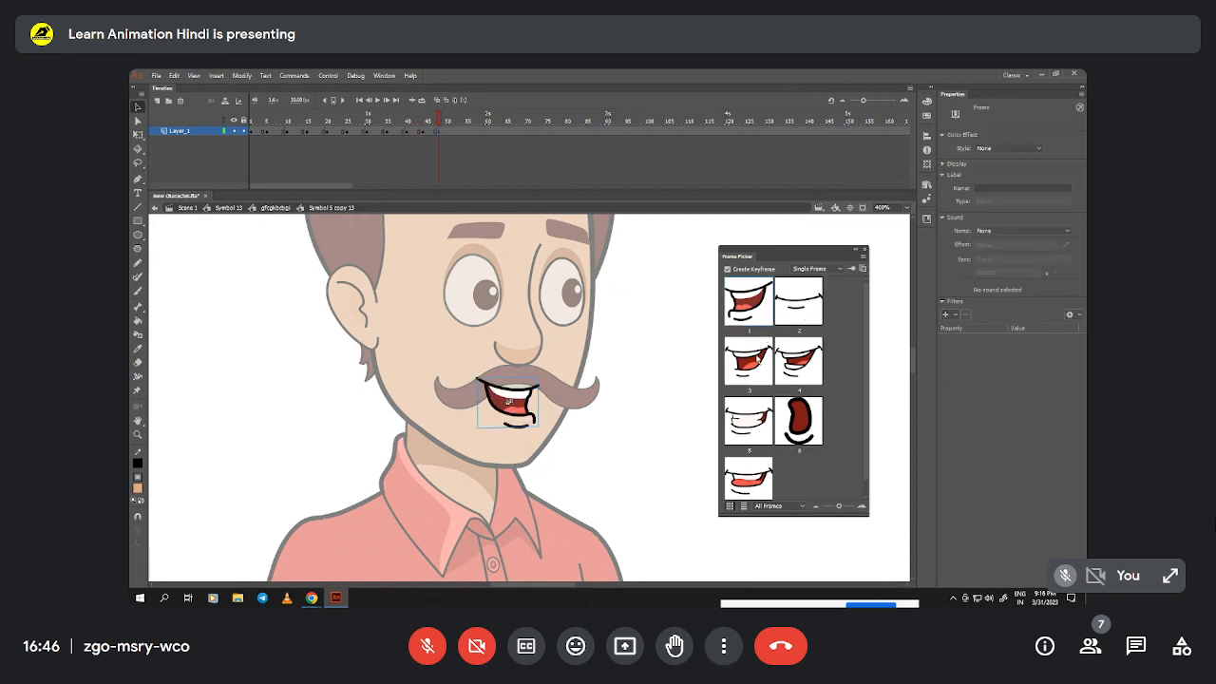
click(463, 133)
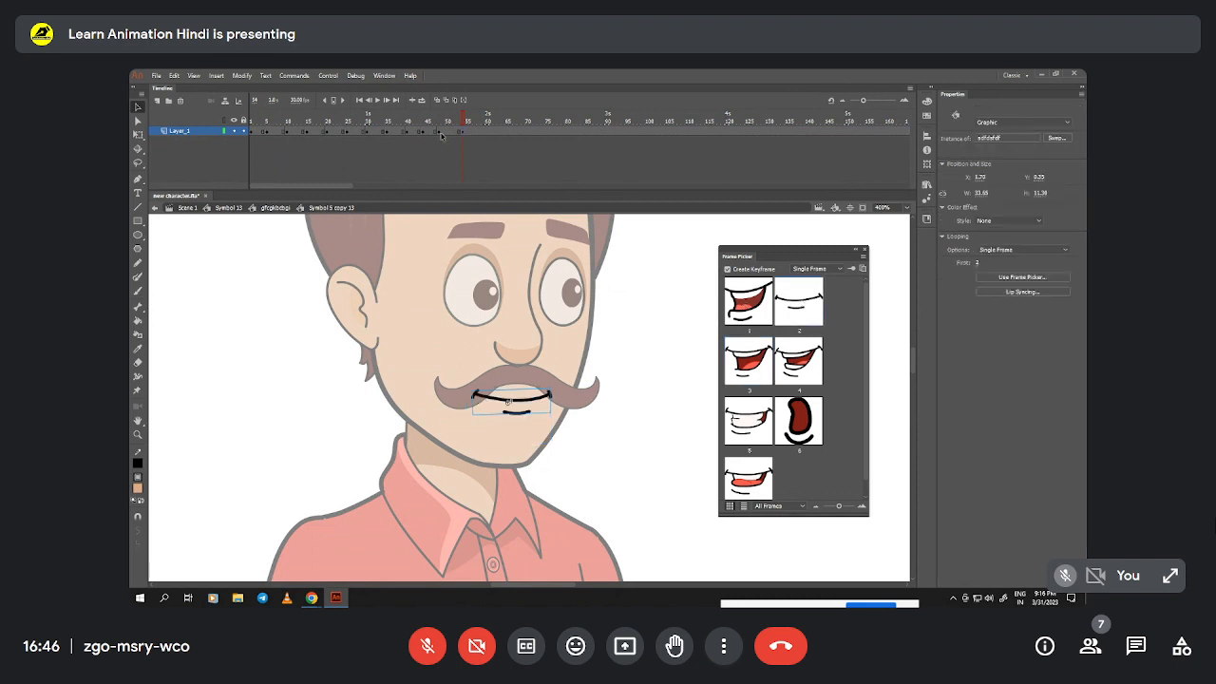
click(487, 133)
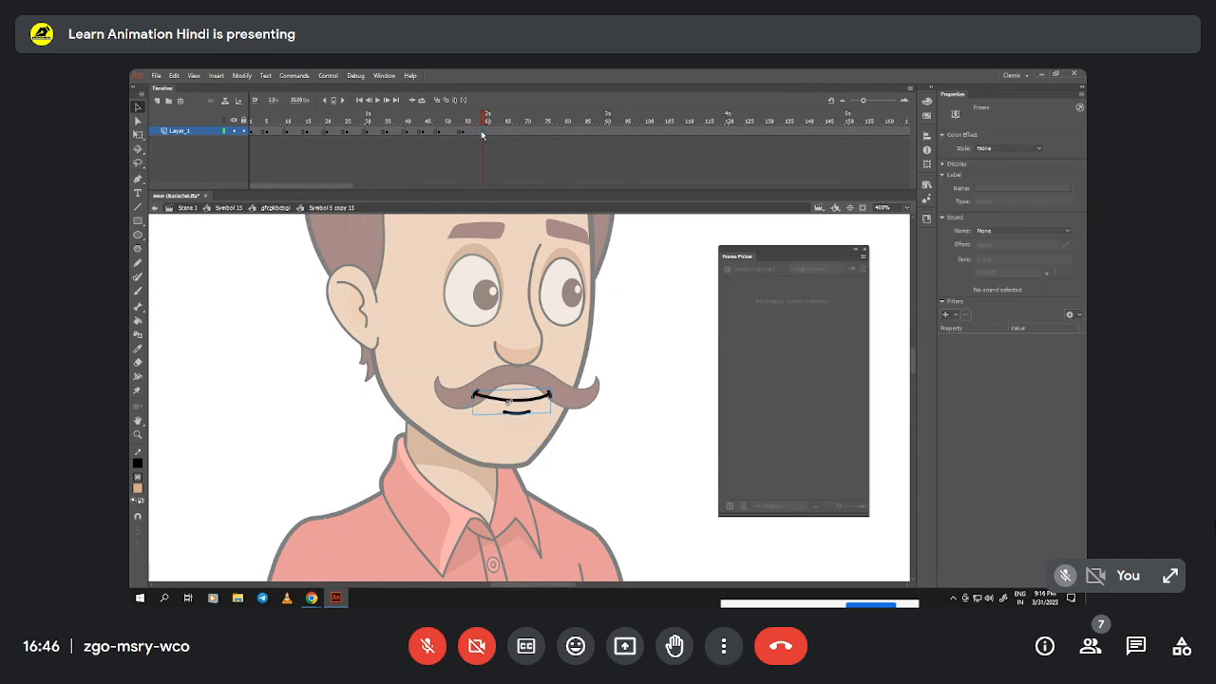
click(800, 424)
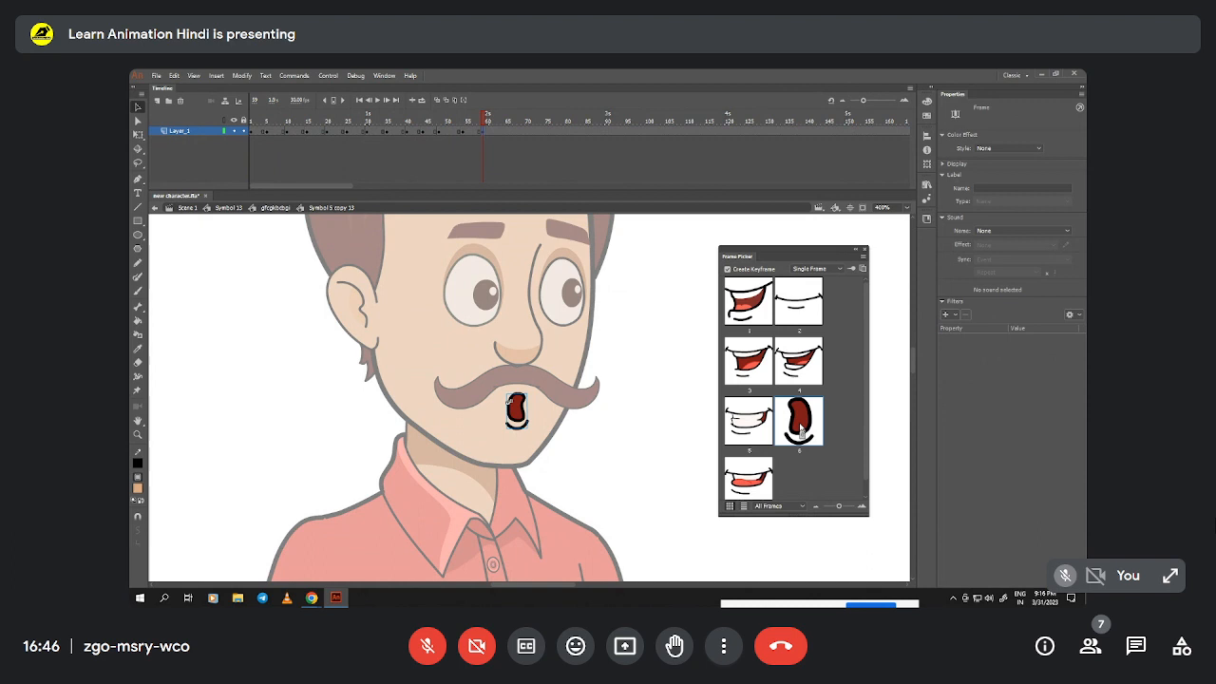
click(516, 134)
click(506, 133)
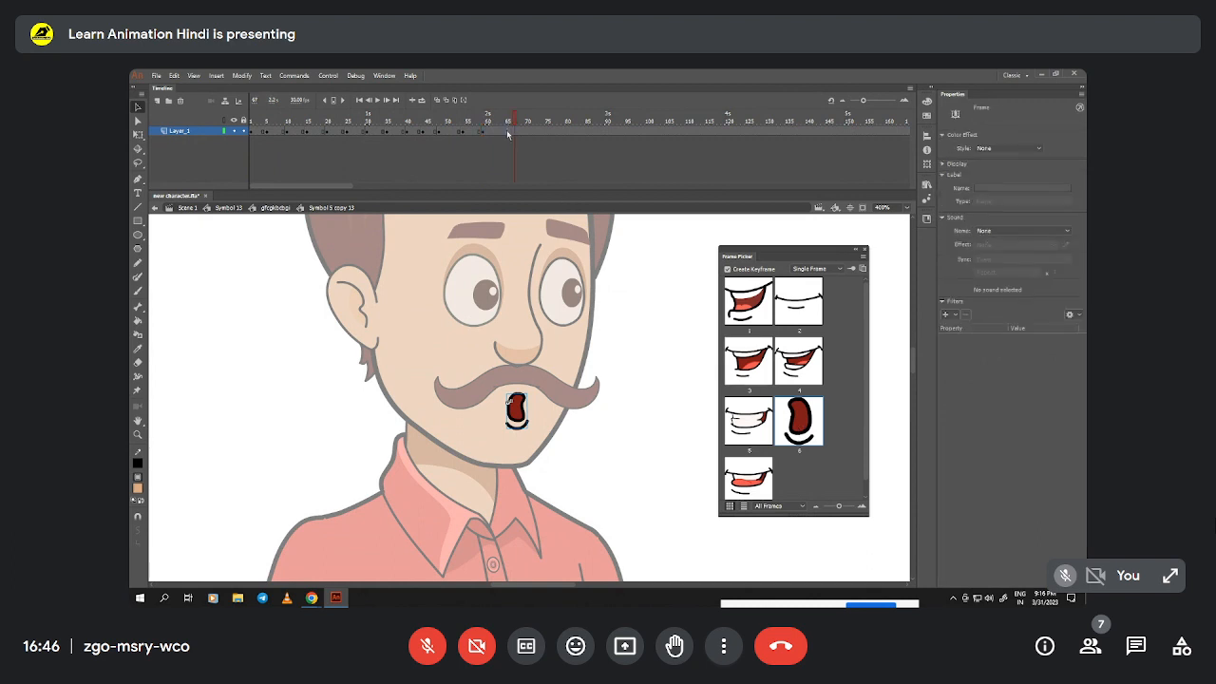
click(803, 309)
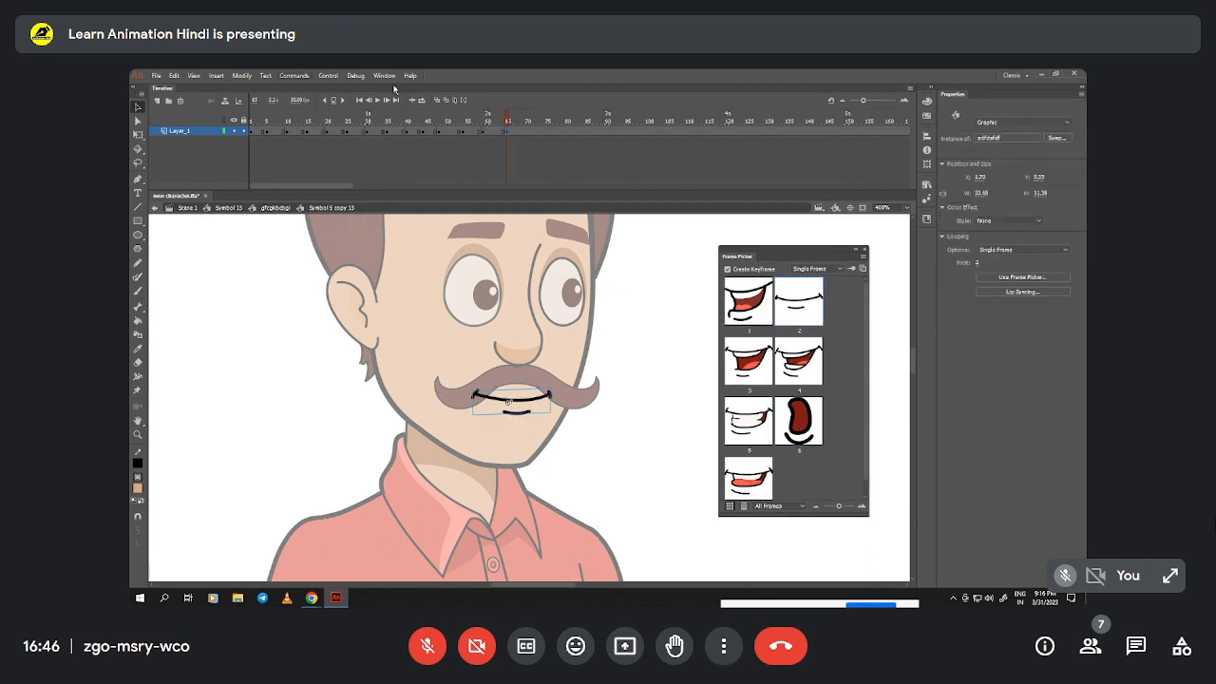
click(865, 249)
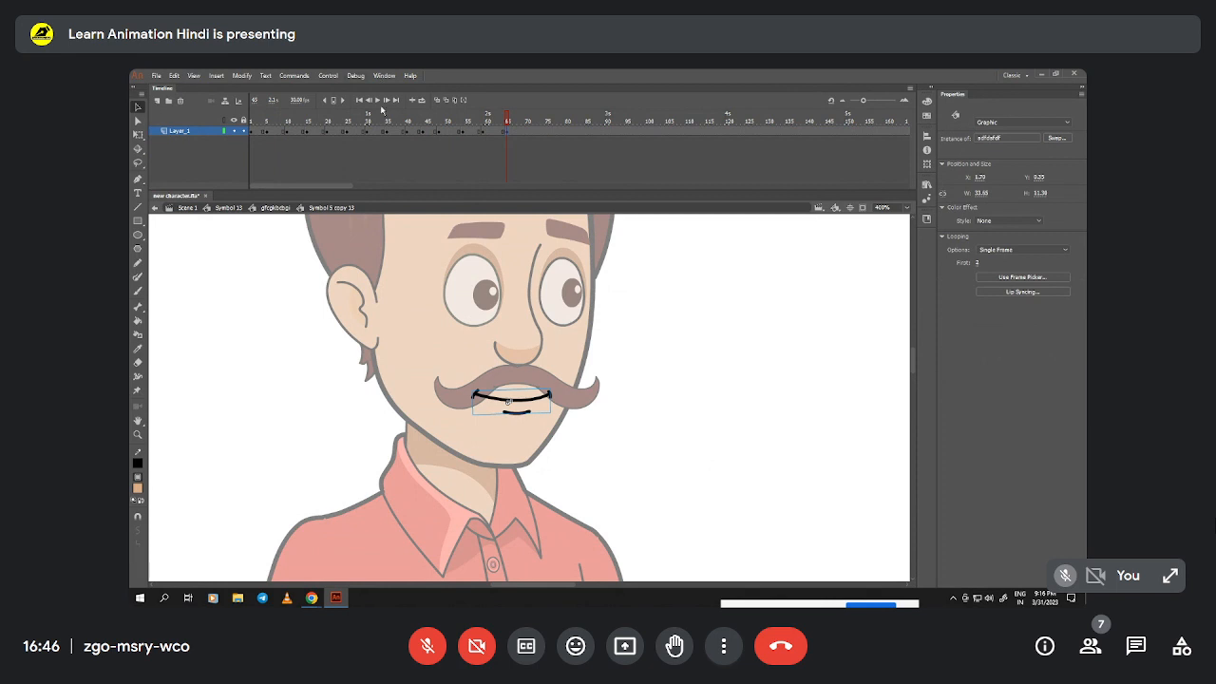
- Duplicate the opening range of mouth keyframes after the last mouth keyframe and play back the mouth animation
click(349, 133)
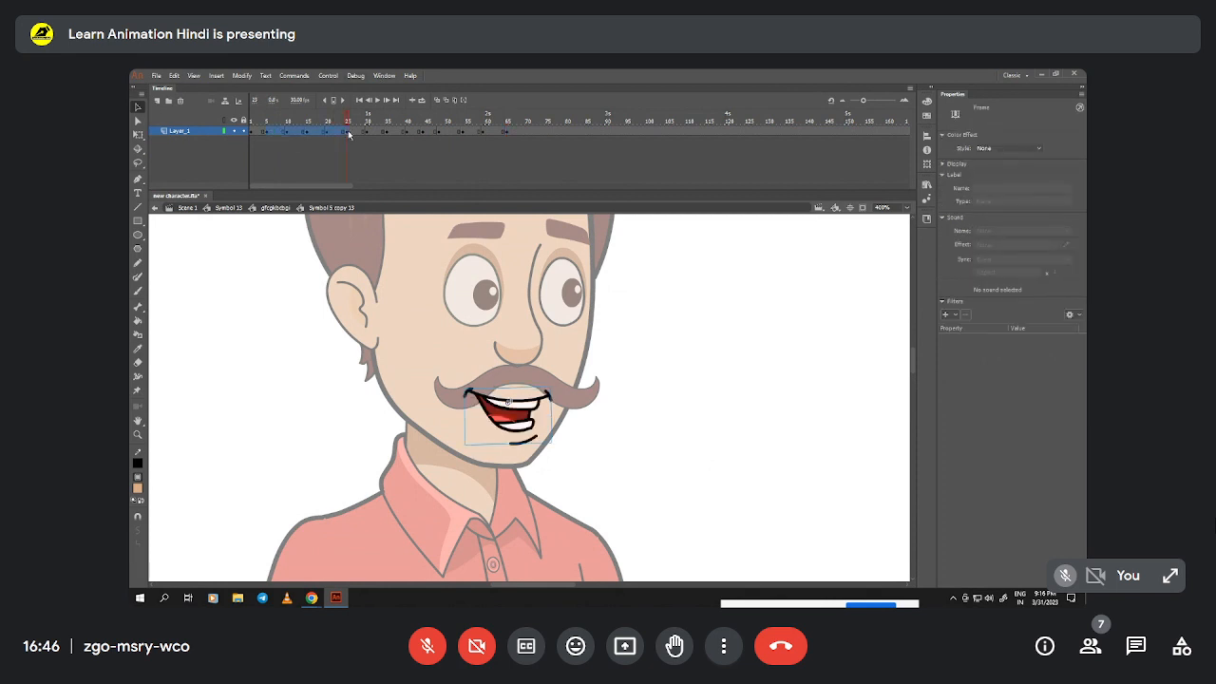
click(368, 133)
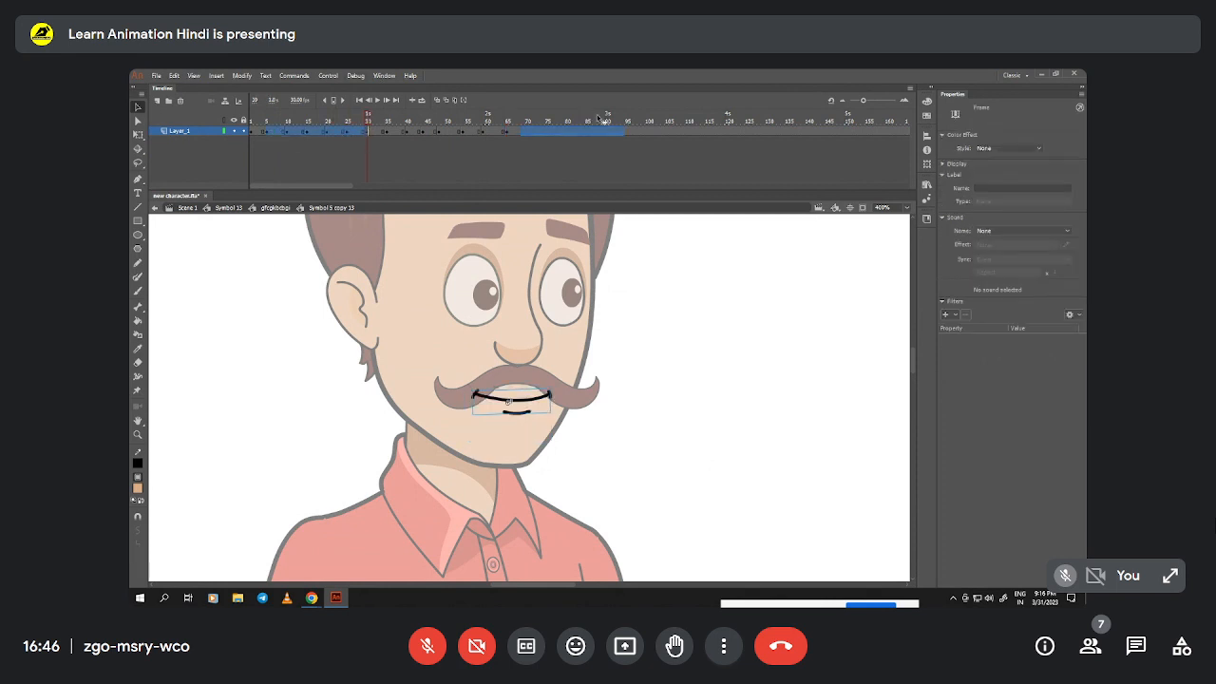
drag(601, 117, 736, 132)
click(699, 136)
key(Return)
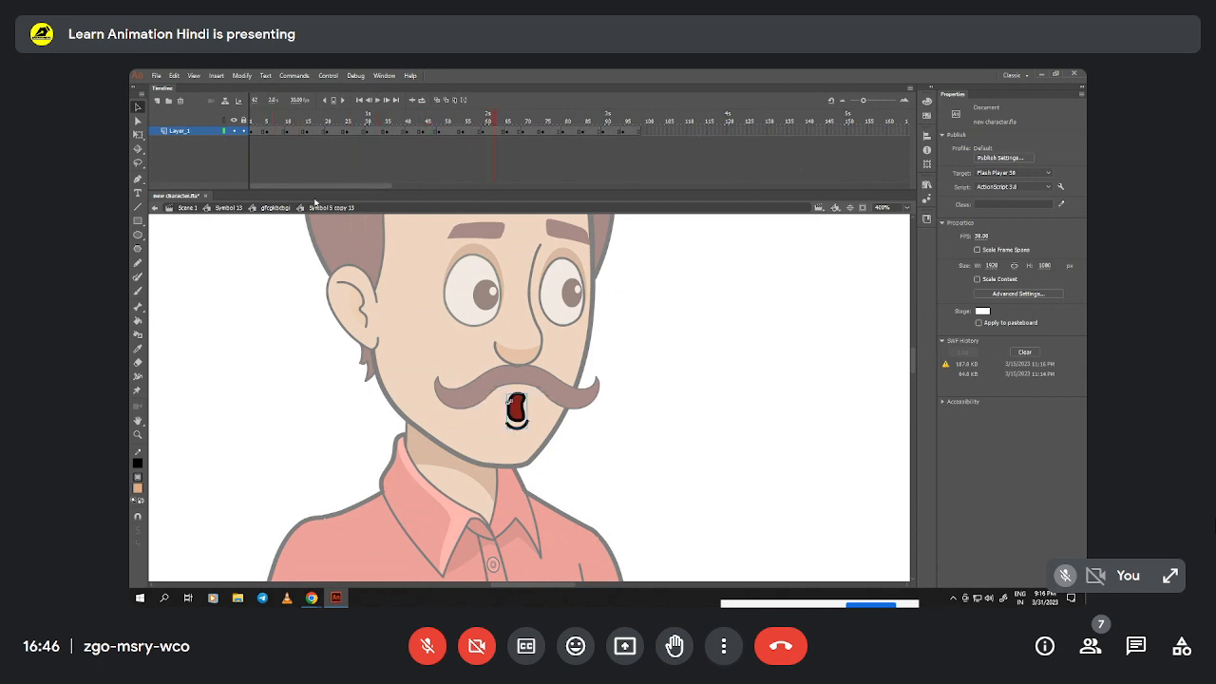
- Go up to the head symbol, scrub its timeline, and return to editing the whole character in Symbol 13
click(275, 208)
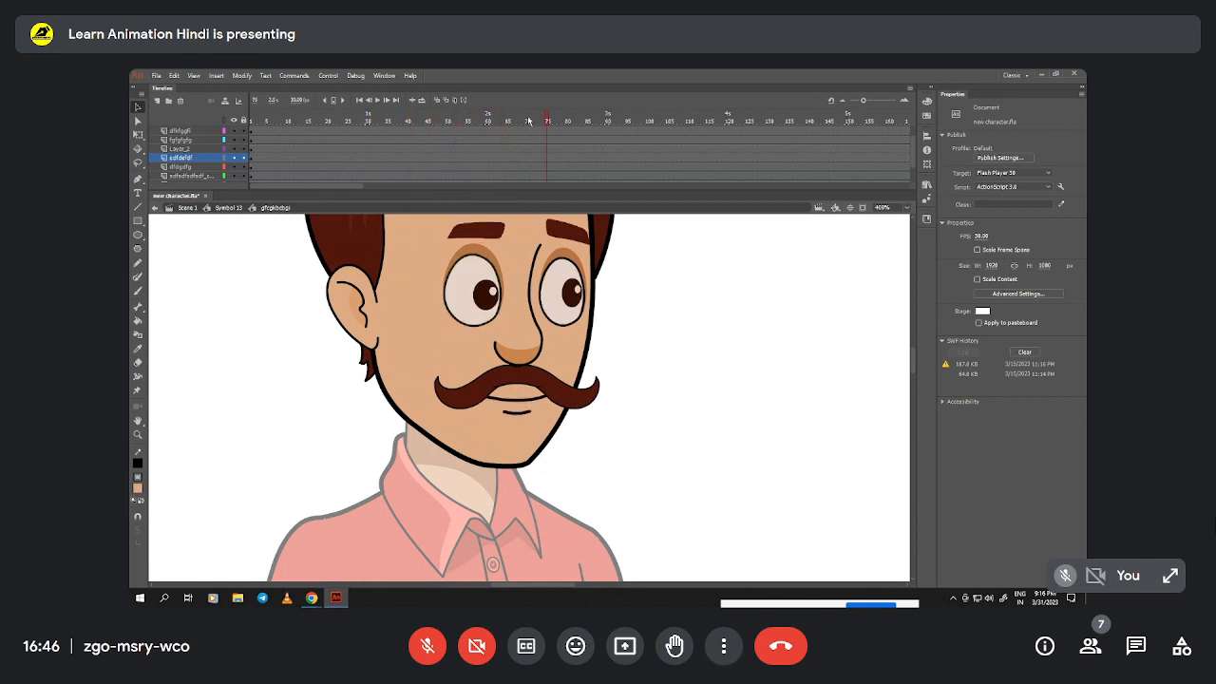
drag(529, 122, 142, 145)
click(228, 207)
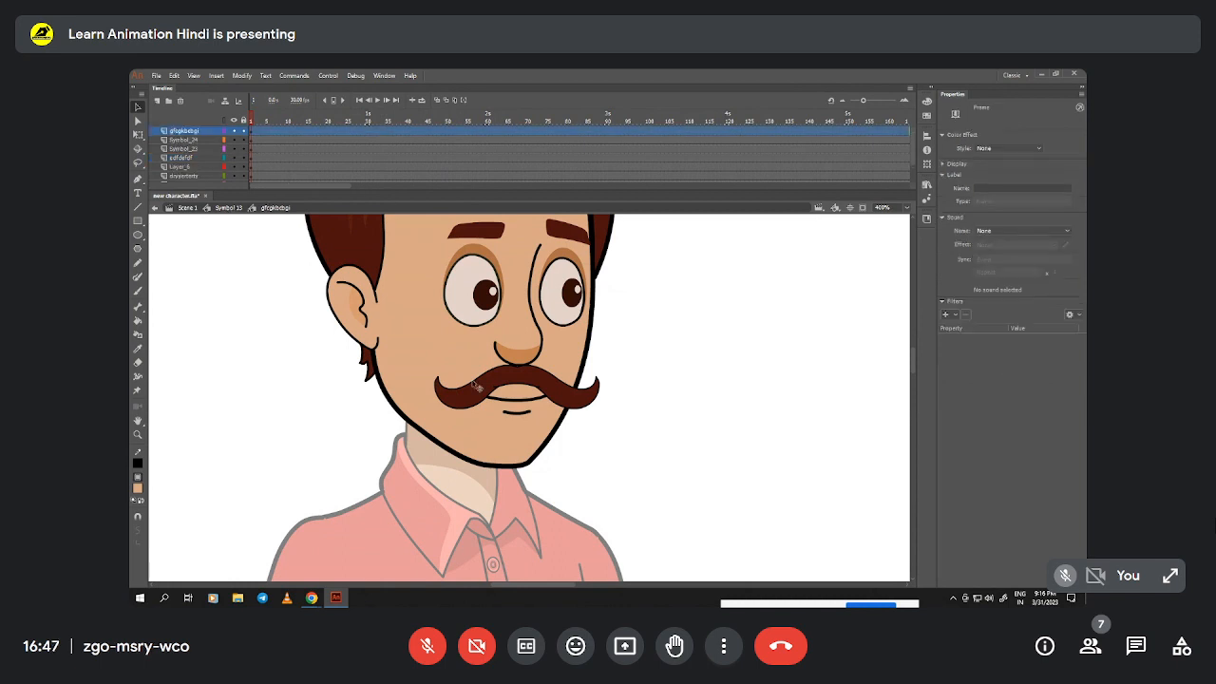
alt+click(545, 436)
alt+click(545, 436)
alt+click(544, 436)
drag(554, 438, 567, 418)
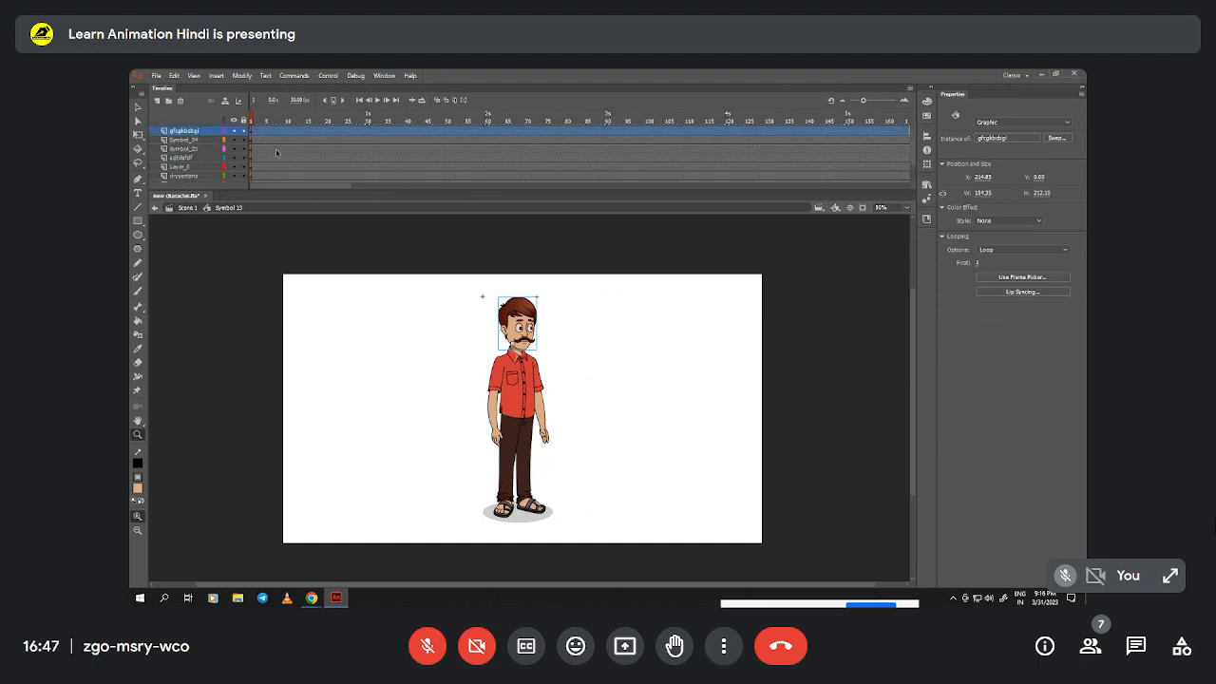
key(v)
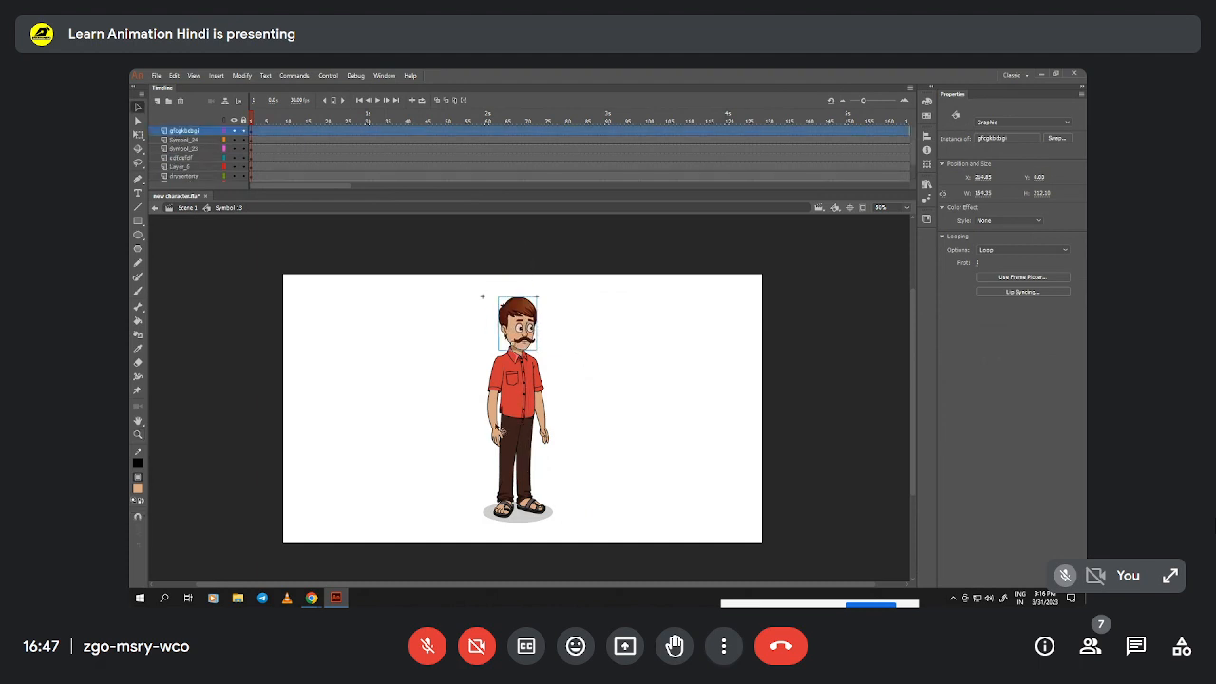
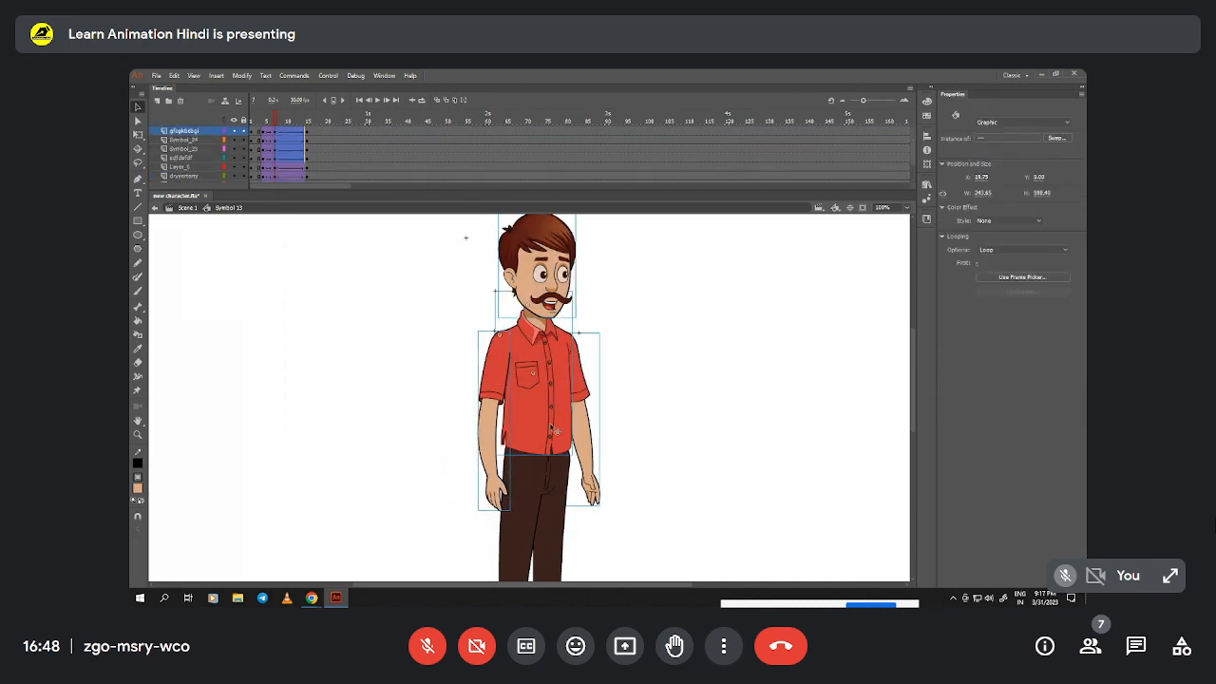
- At frame 7, move the selected upper body's pivot to the waist and rotate it slightly clockwise with Free Transform
key(q)
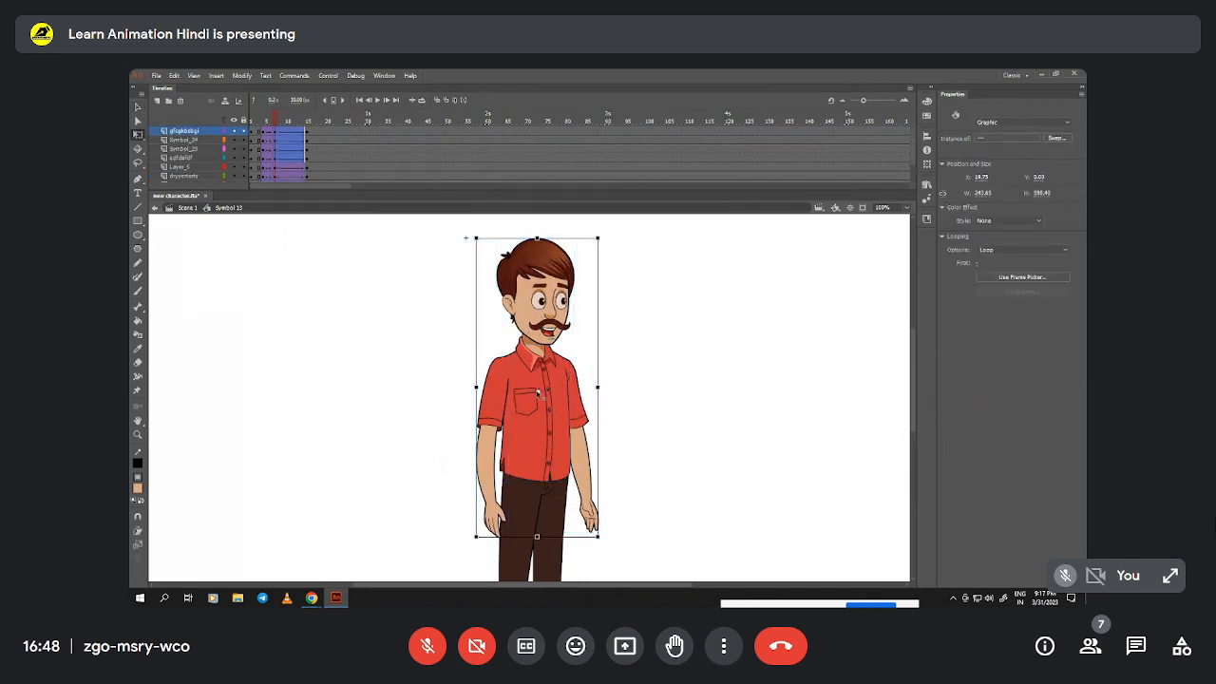
drag(537, 388, 543, 471)
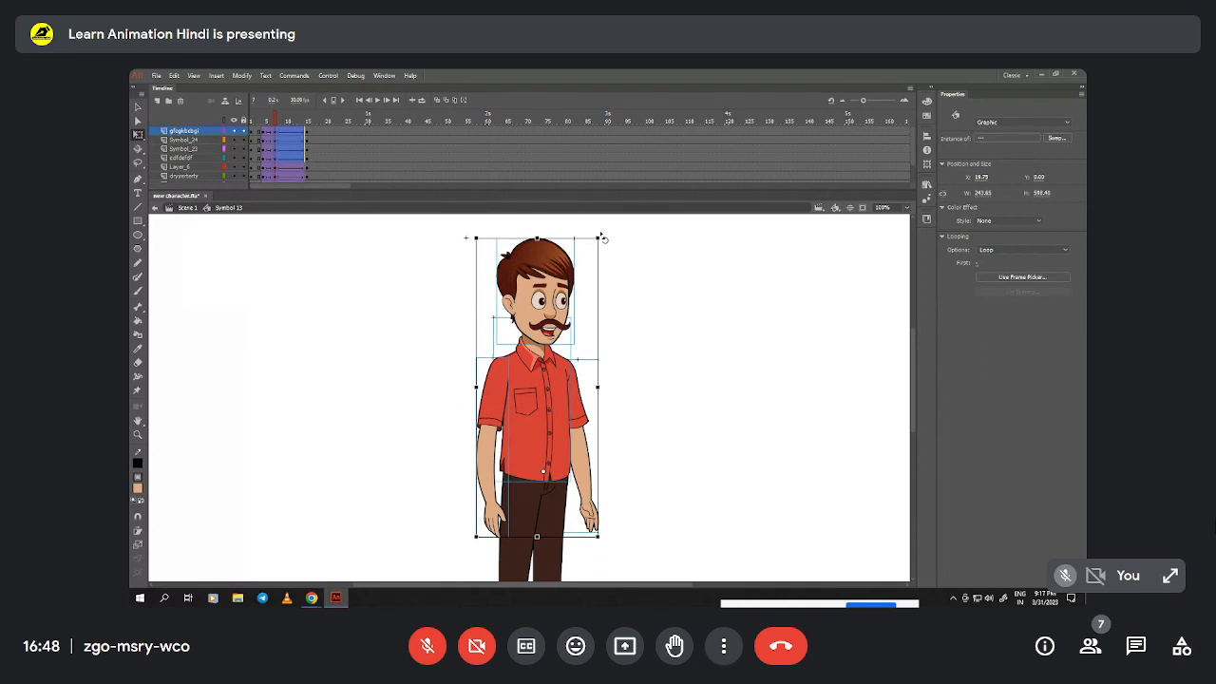
drag(602, 237, 603, 234)
click(430, 448)
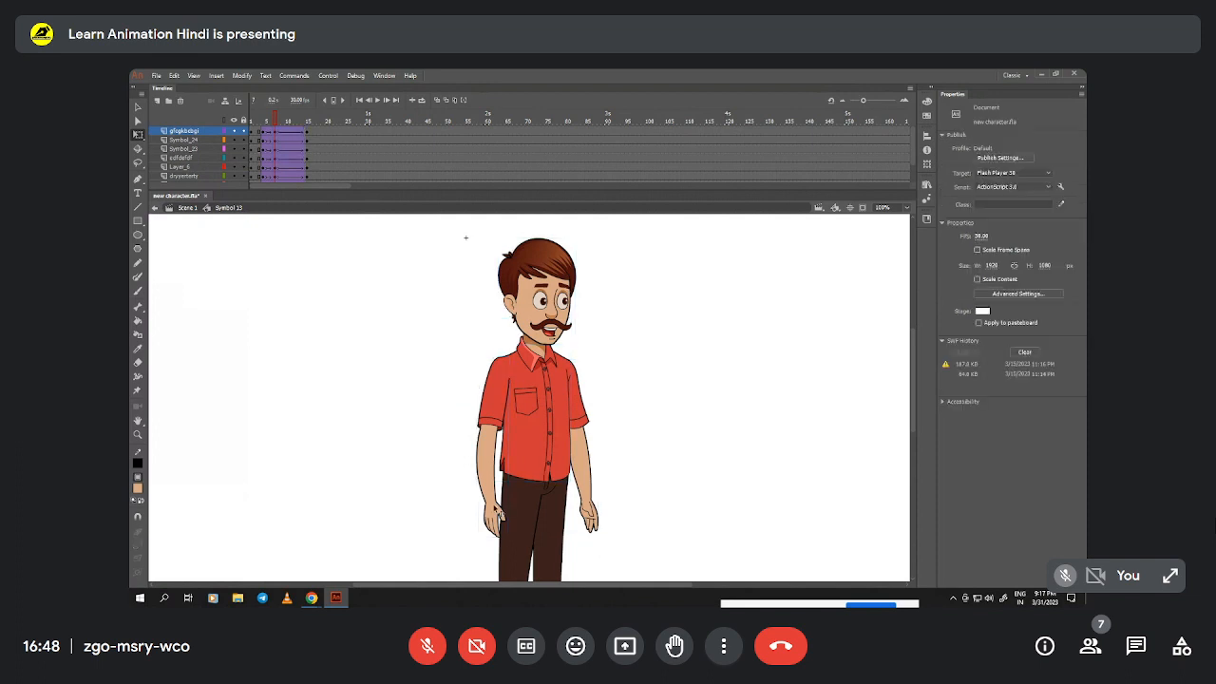
- Rotate both arms and the head slightly in the frame 7 pose, and scrub to frame 15 to check the motion
click(490, 446)
click(602, 529)
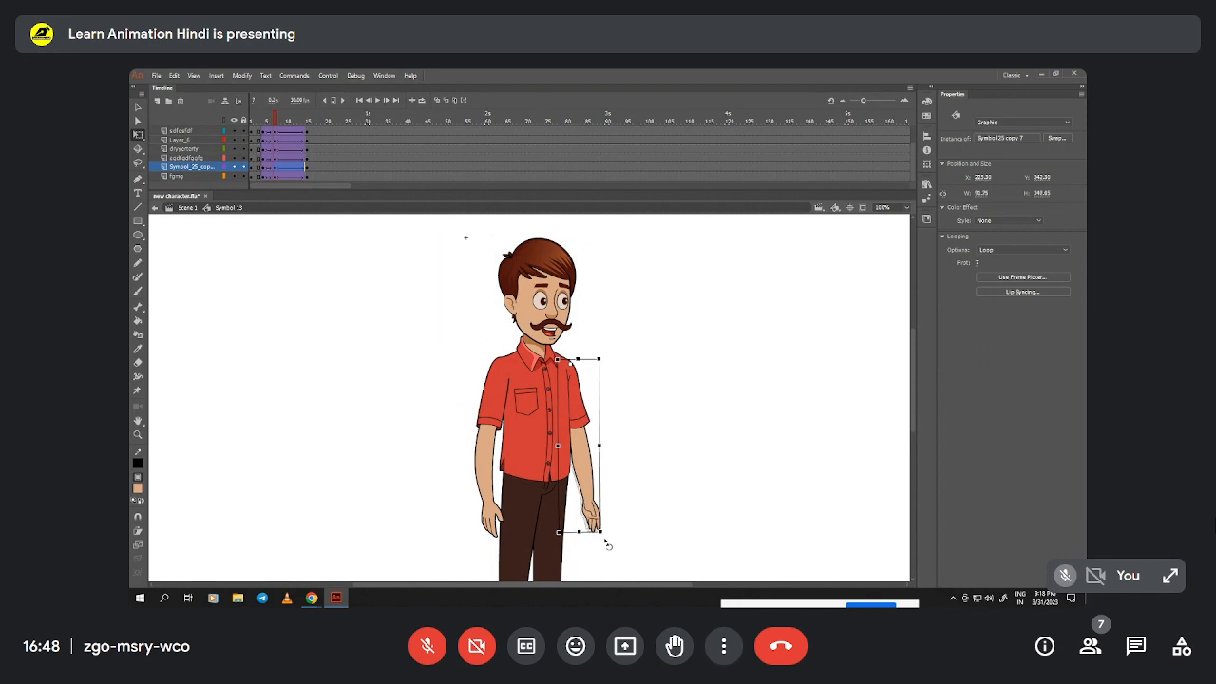
click(568, 285)
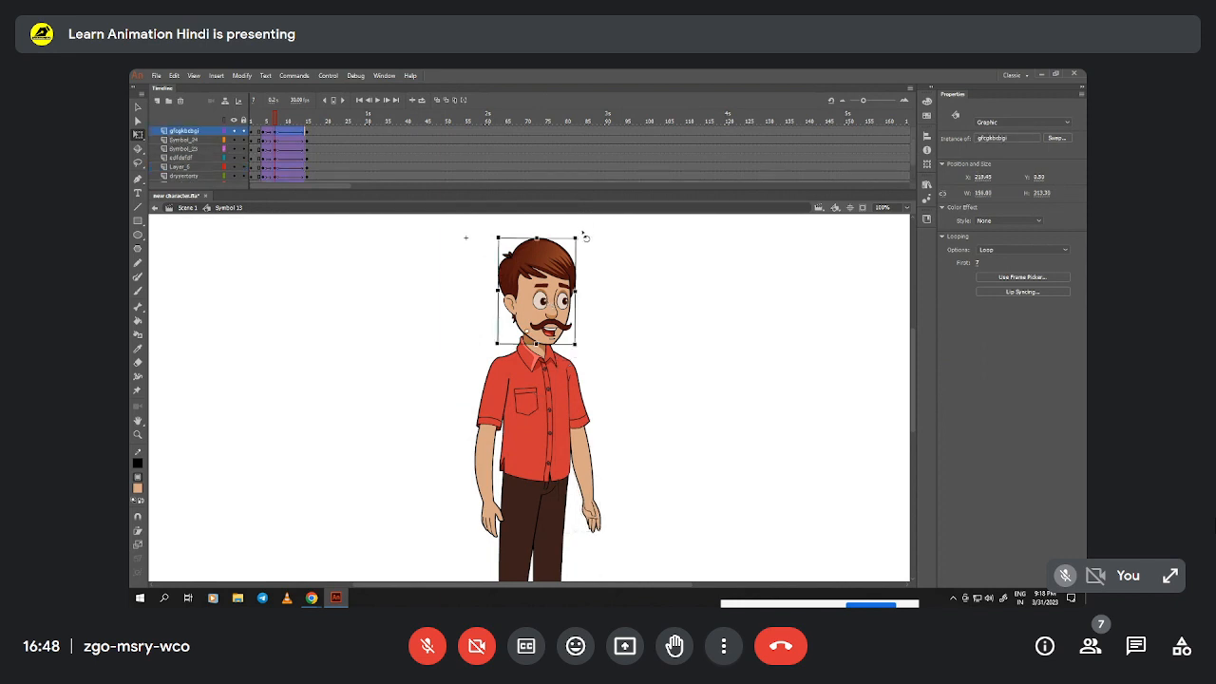
drag(272, 127, 310, 146)
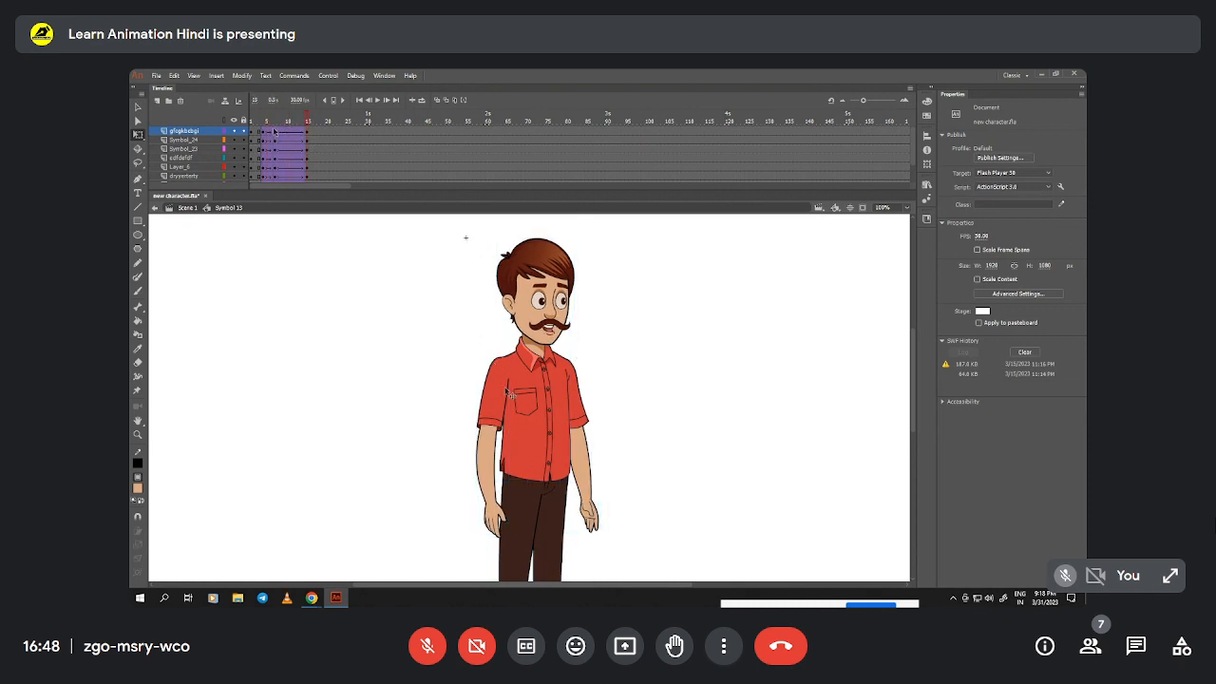
click(273, 131)
drag(276, 124, 311, 138)
- At frame 15, select the upper body, set its pivot at the waist and rotate it slightly counterclockwise
key(z)
alt+click(558, 420)
key(v)
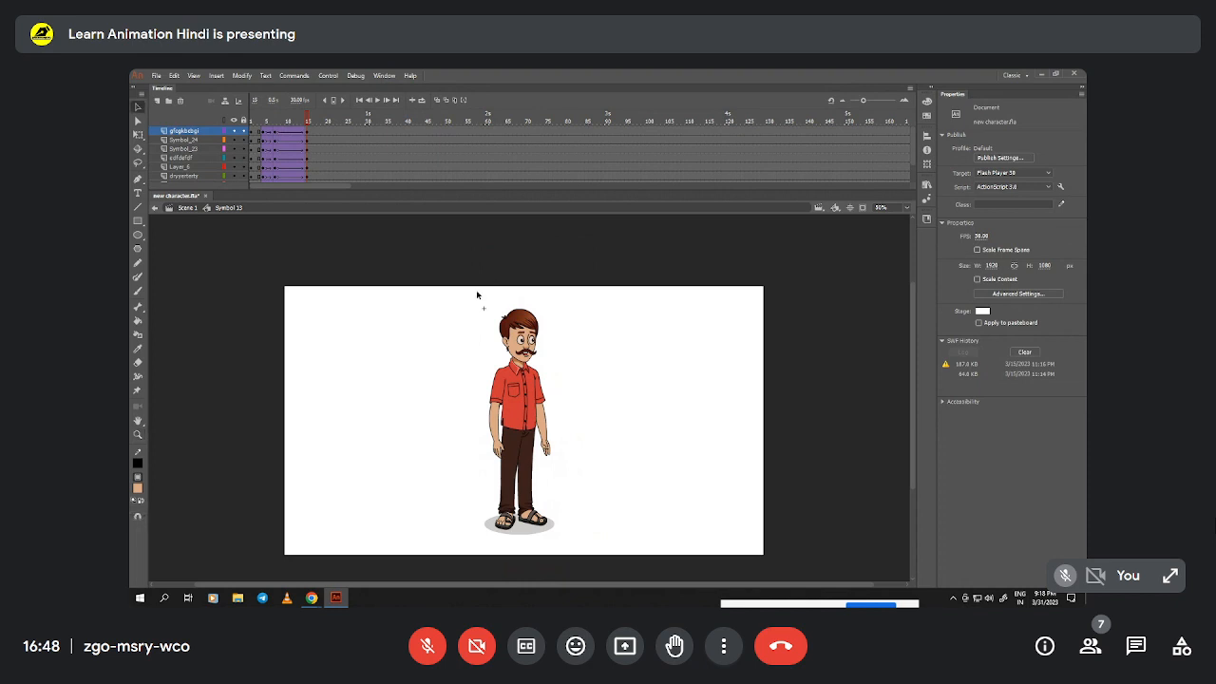
drag(476, 292, 552, 401)
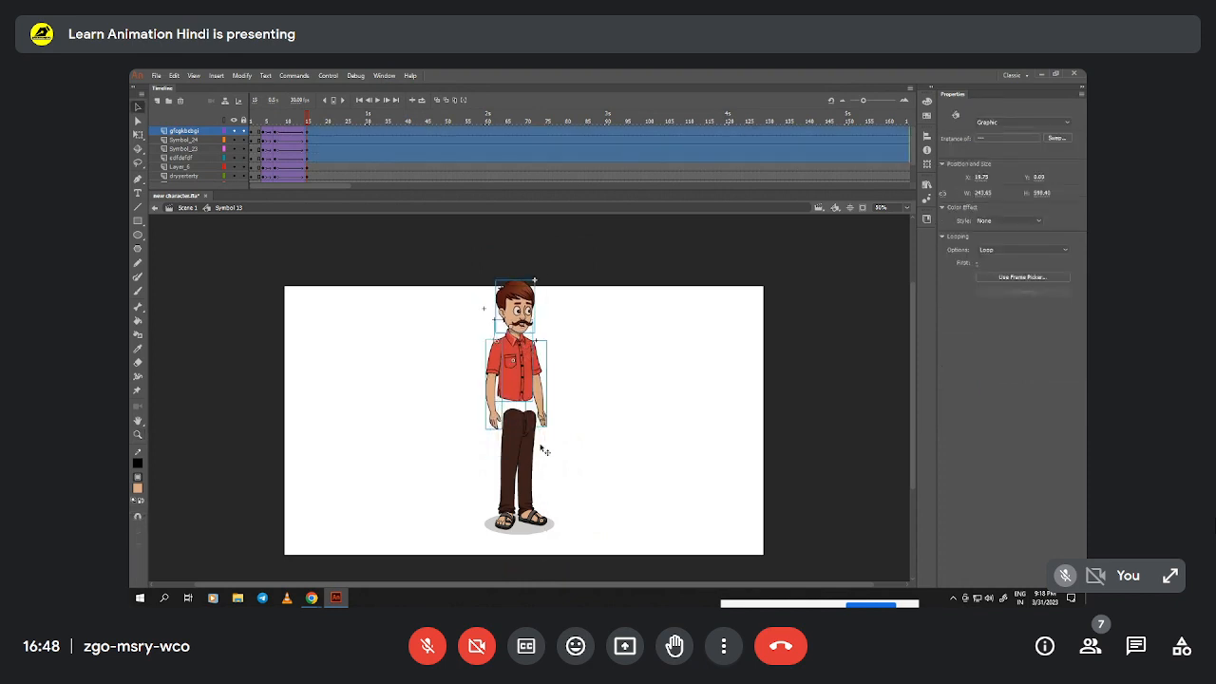
key(q)
drag(520, 386, 520, 420)
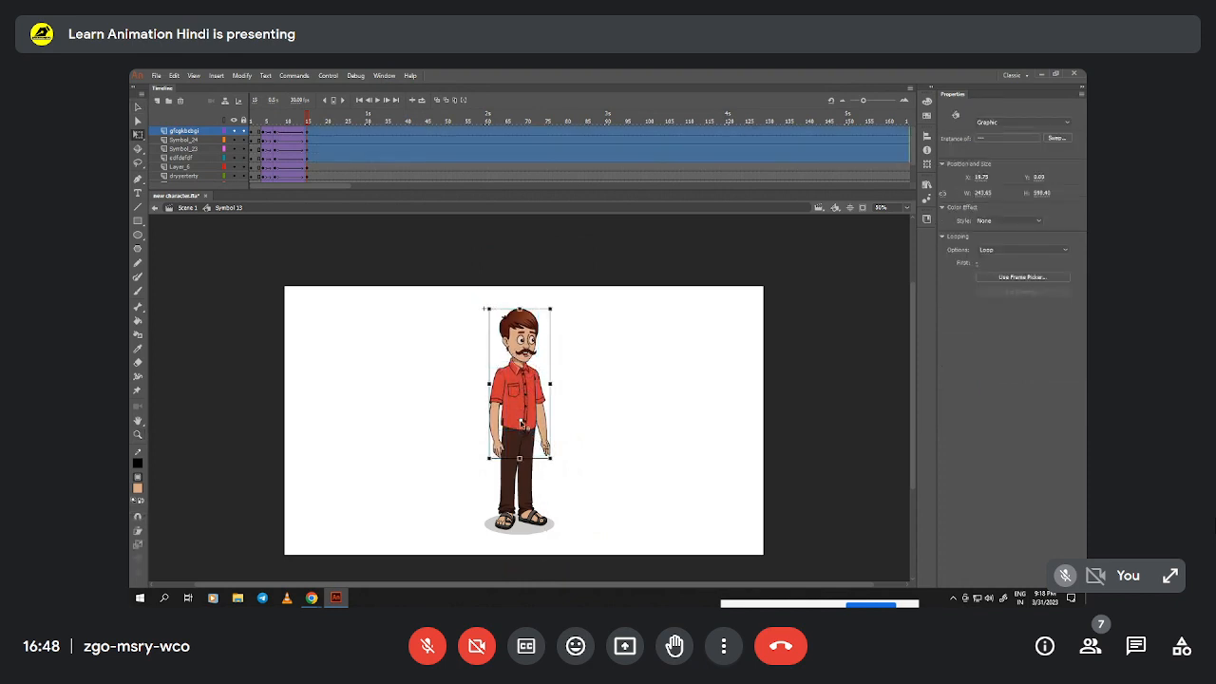
drag(558, 310, 561, 318)
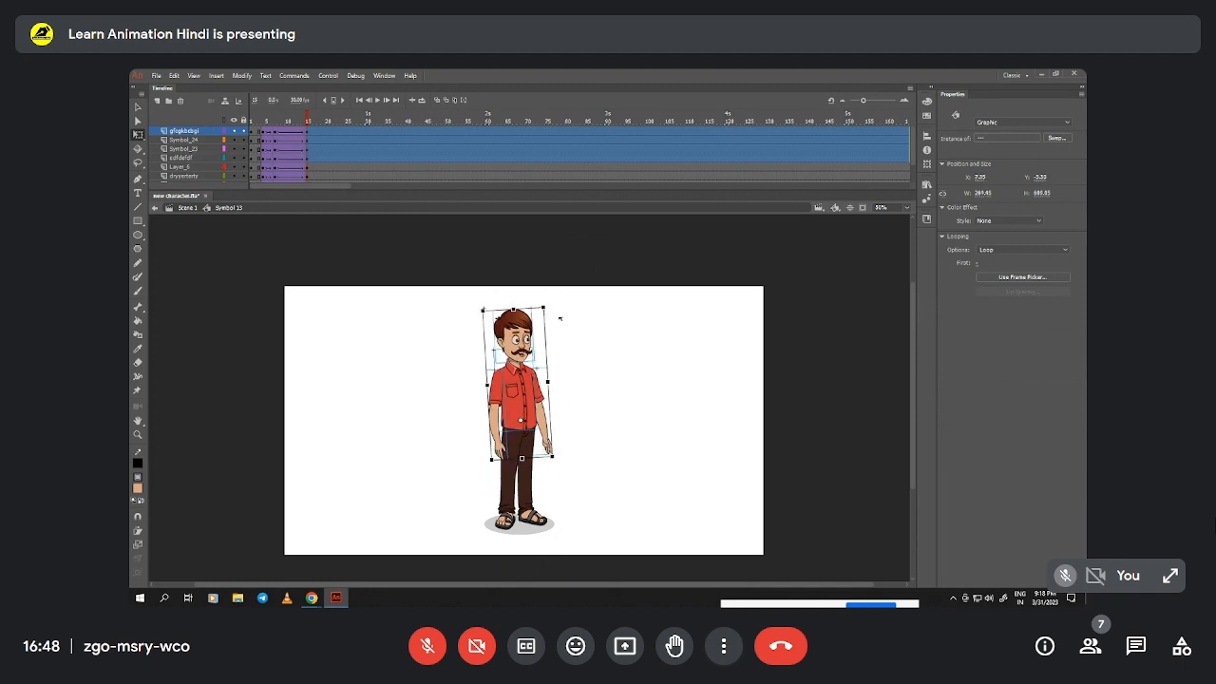
- At frame 15, rotate the far arm slightly inward toward the body and swing the near arm forward across the torso
click(561, 454)
click(559, 454)
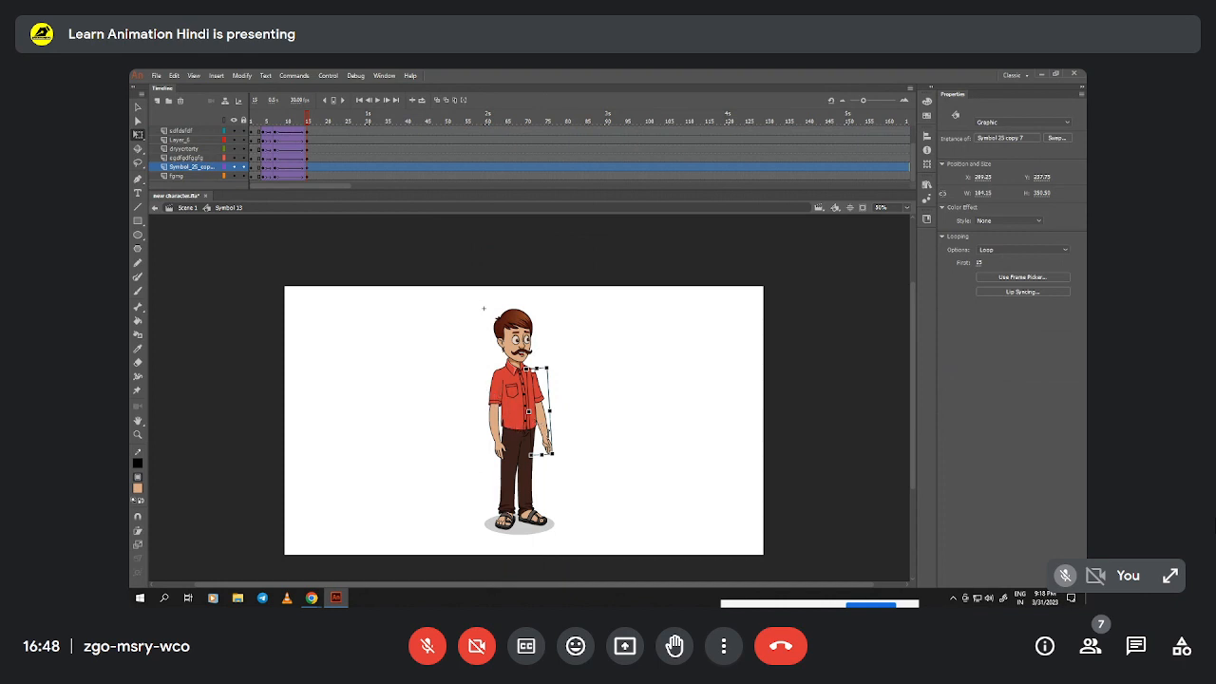
drag(561, 465, 548, 473)
click(508, 455)
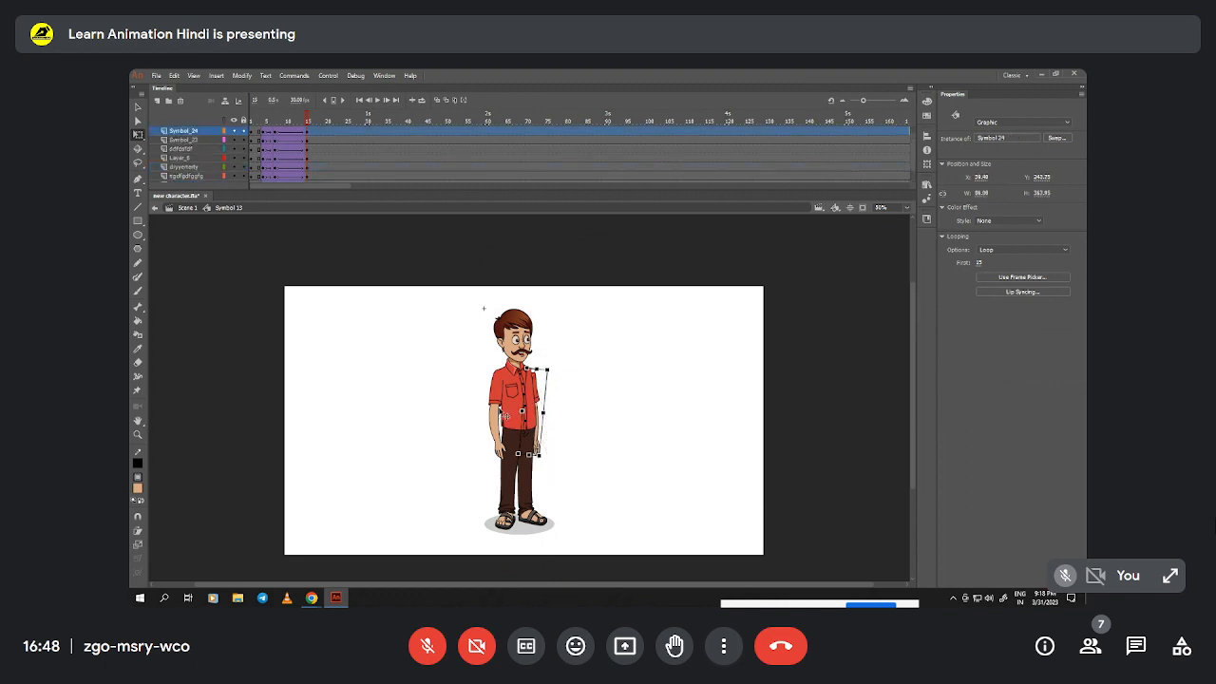
drag(519, 470, 559, 435)
- Nudge the near arm slightly down so its sleeve lines up with the shirt's shoulder
key(ctrl+=)
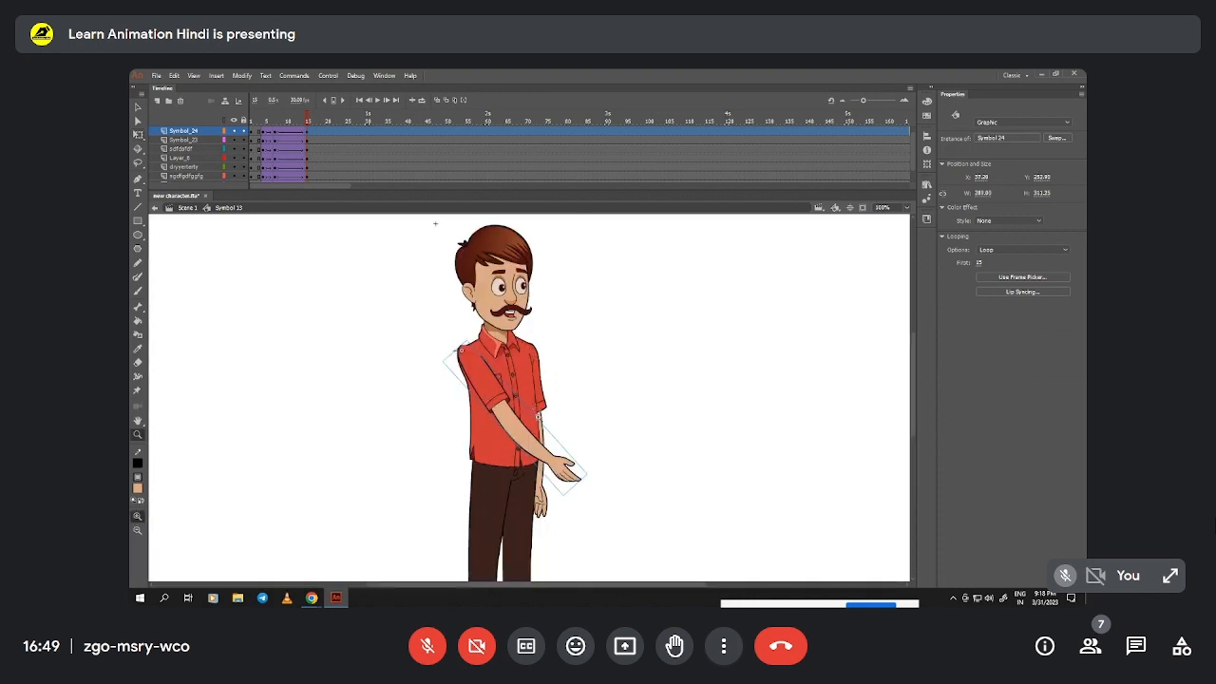
key(ctrl+=)
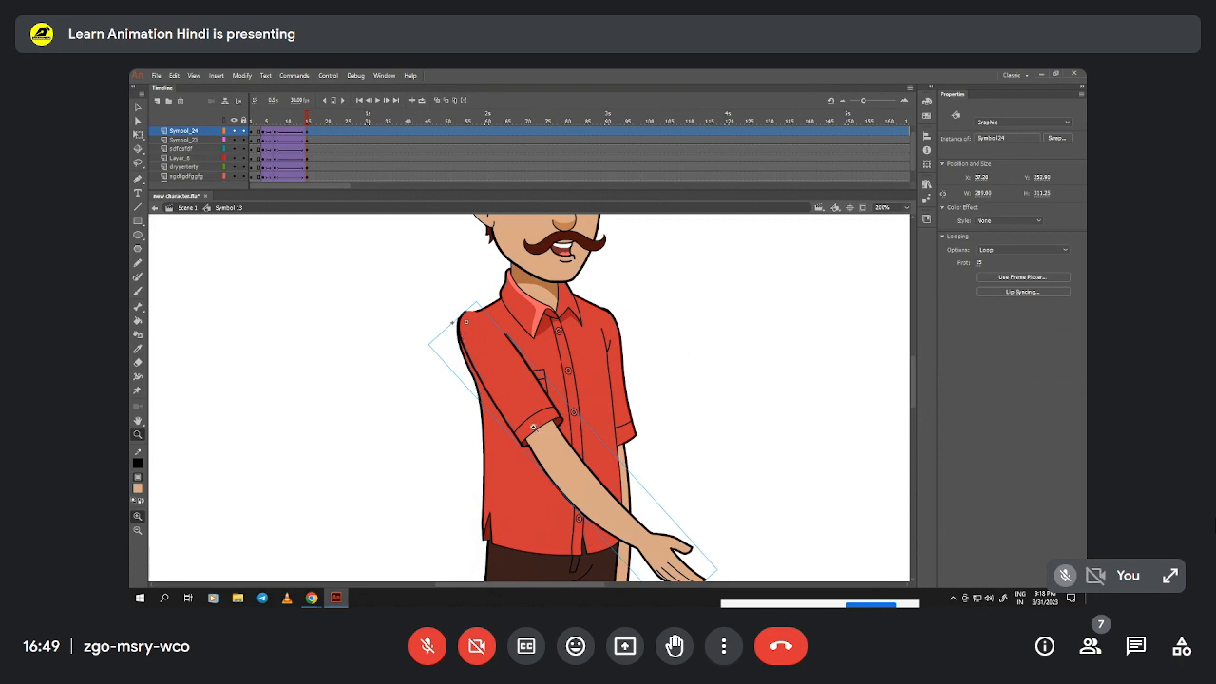
drag(533, 413, 451, 328)
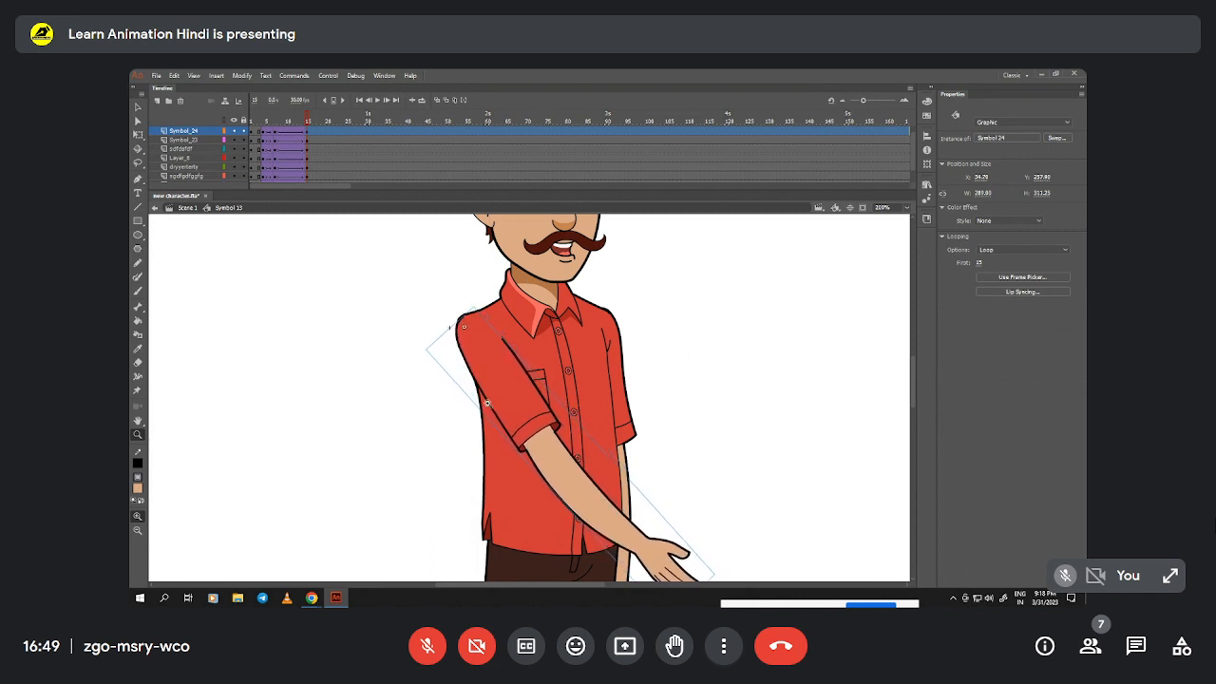
- Play the animation from the start and examine the body, arm and head motion at full-figure and close-up views
alt+click(519, 347)
click(251, 119)
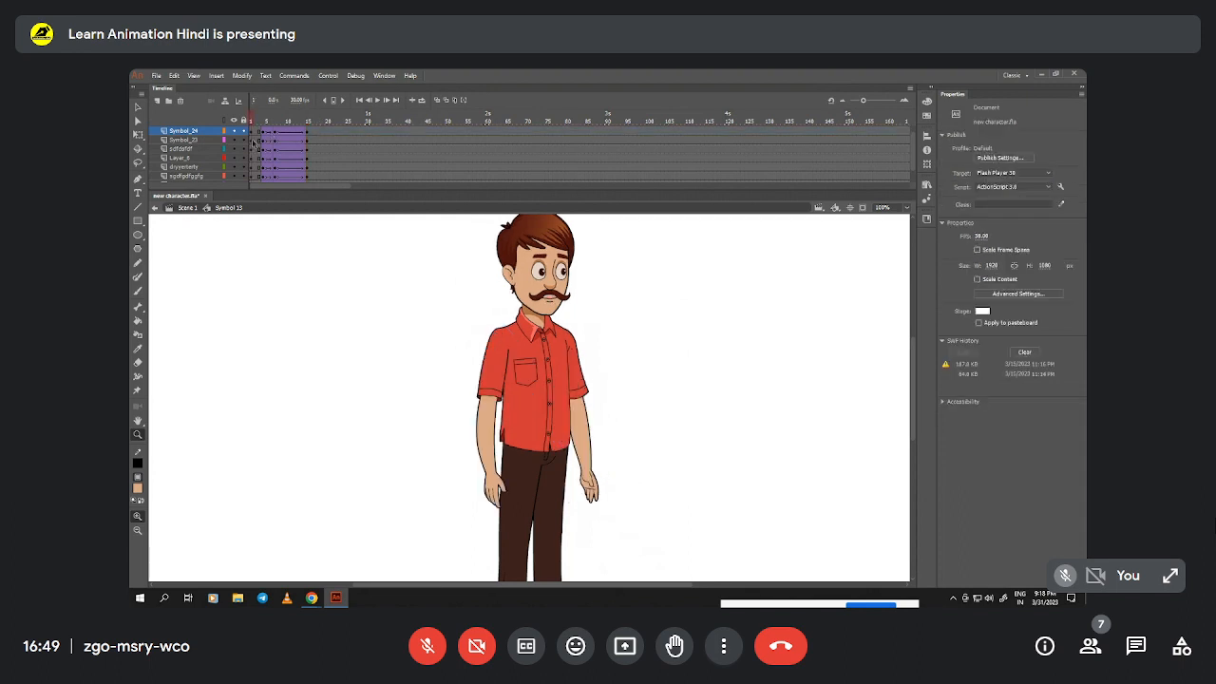
key(Return)
alt+click(560, 391)
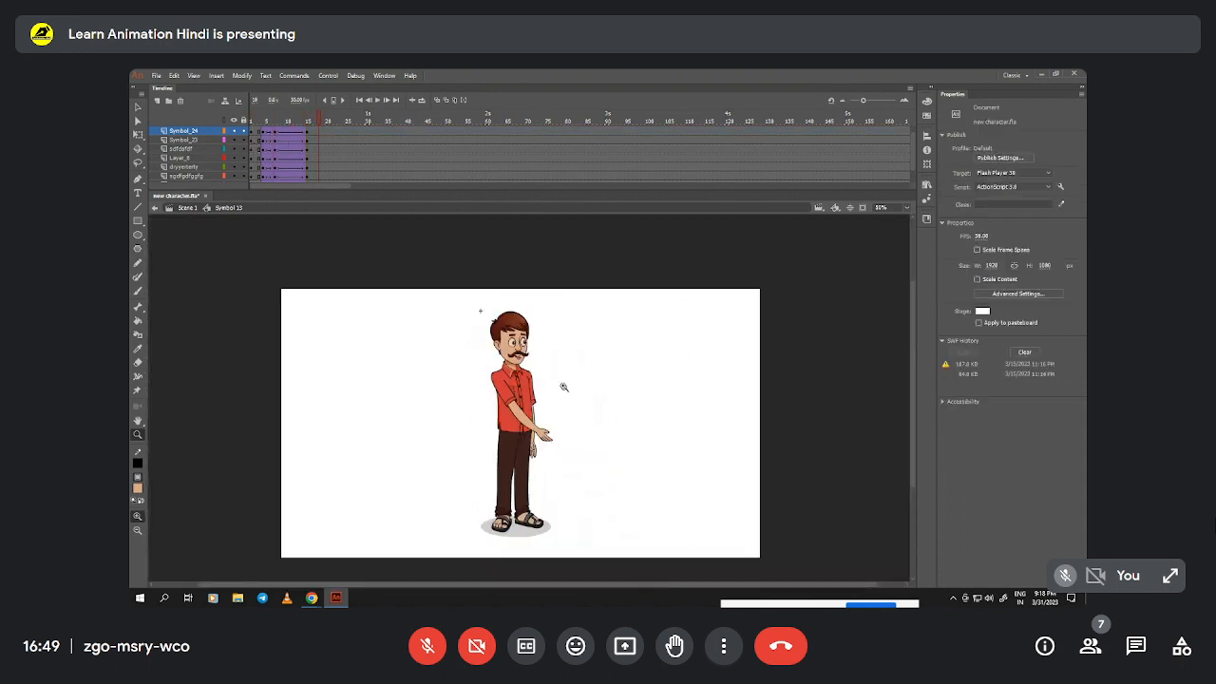
click(563, 387)
click(481, 360)
drag(503, 383, 532, 419)
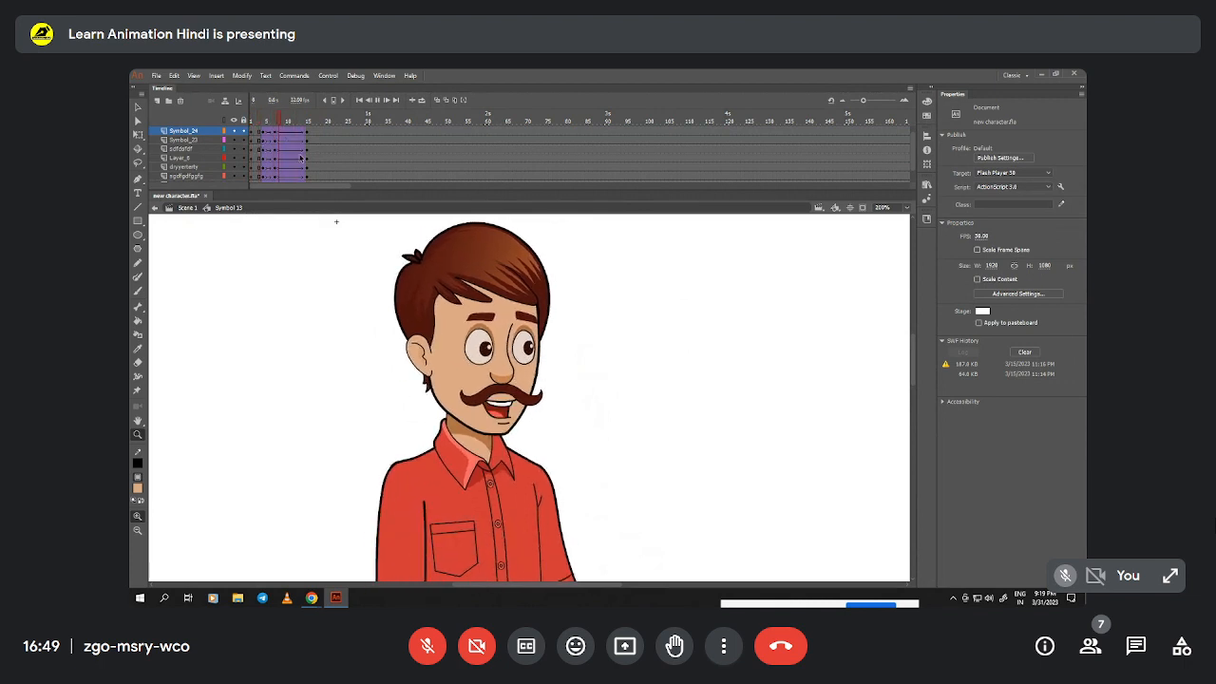
click(255, 139)
key(Return)
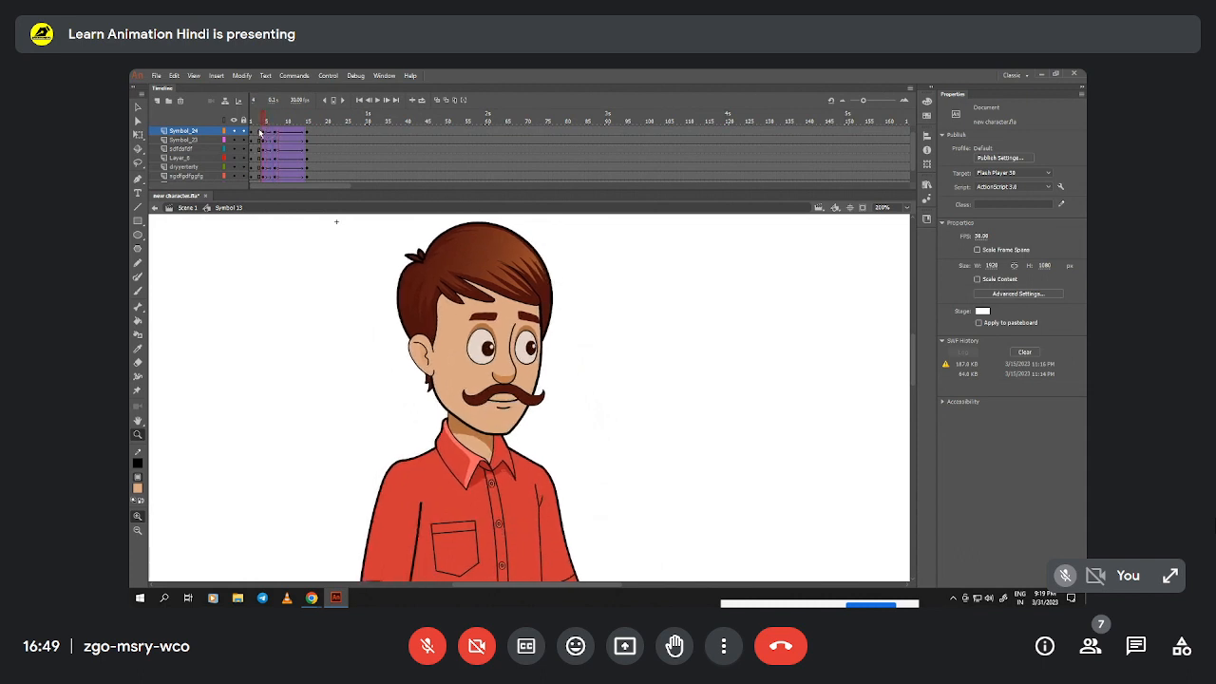
key(Return)
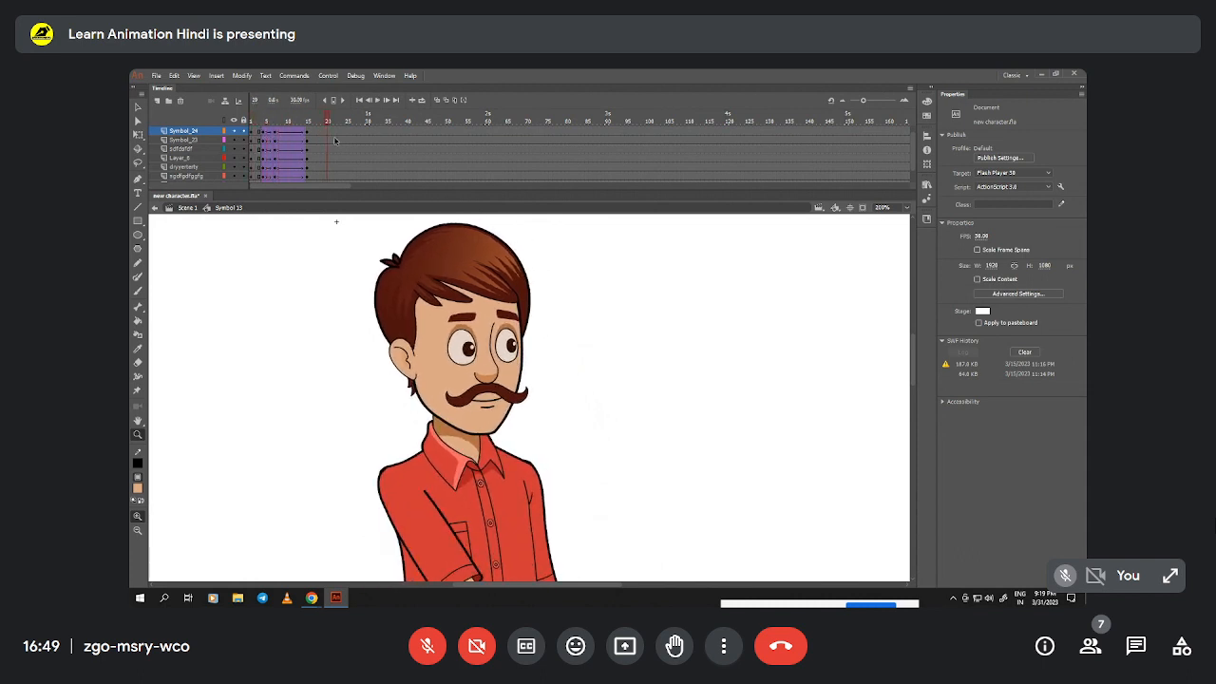
alt+click(498, 408)
scroll(586, 488, down, 1)
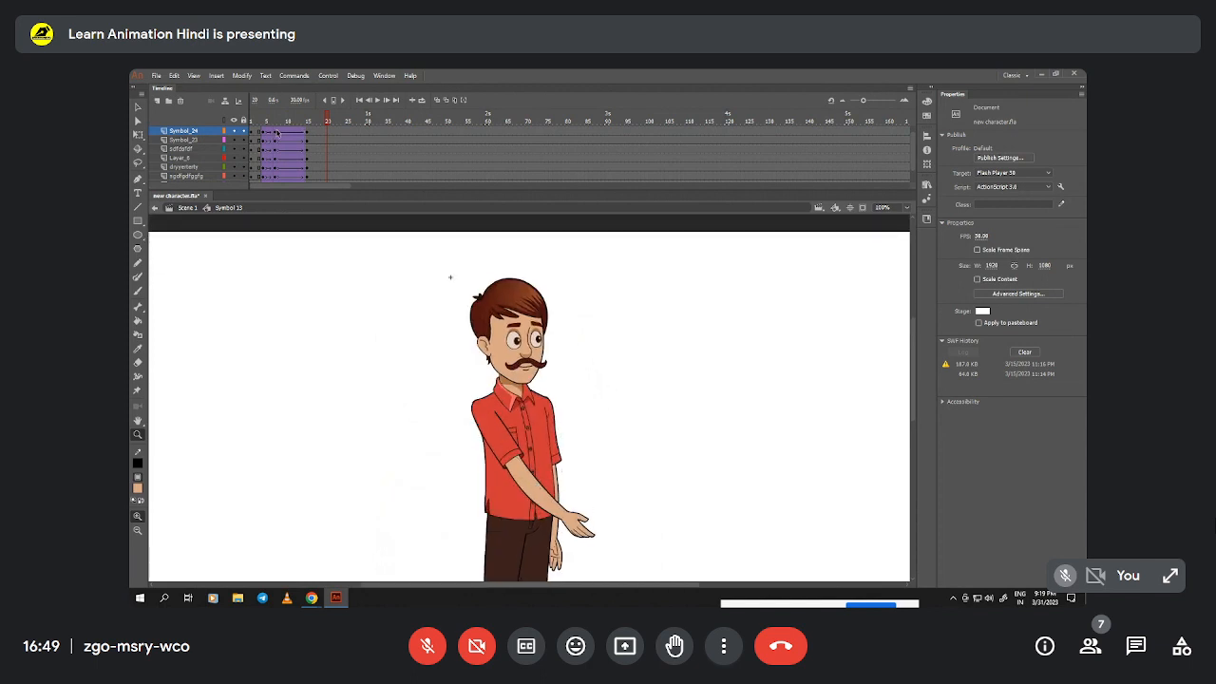
- Go to frame 15 and open the near arm's symbol for editing in place
click(276, 133)
click(301, 134)
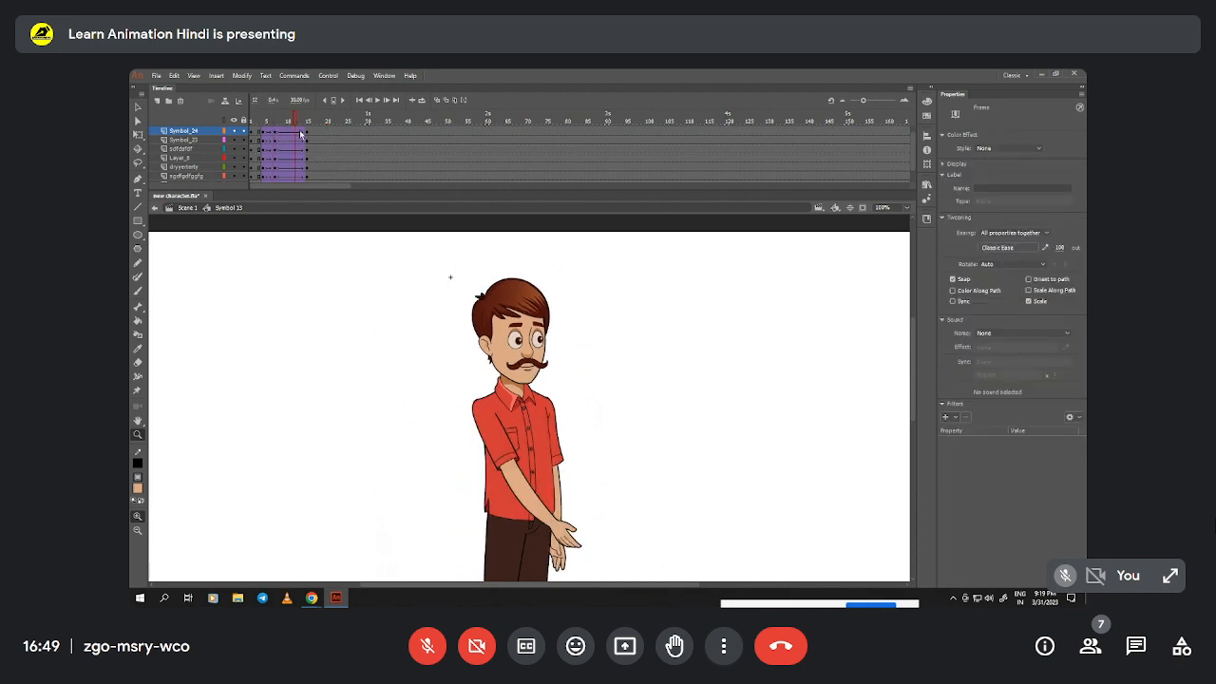
key(.)
key(.)
key(v)
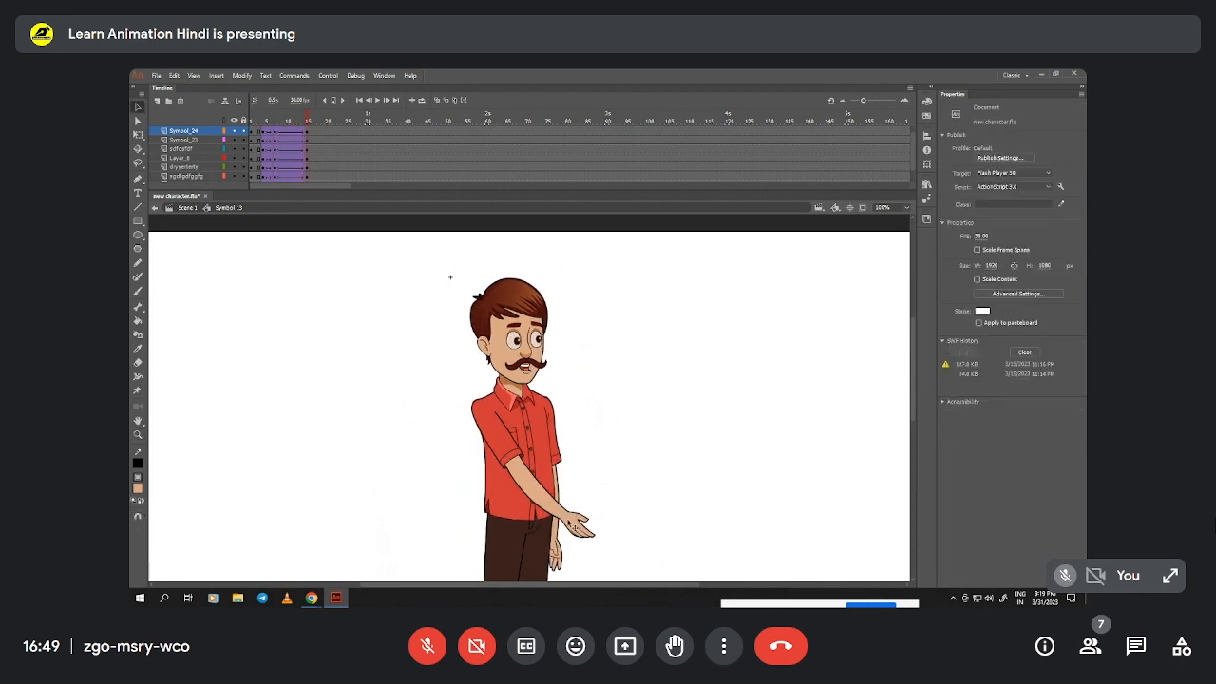
double_click(489, 428)
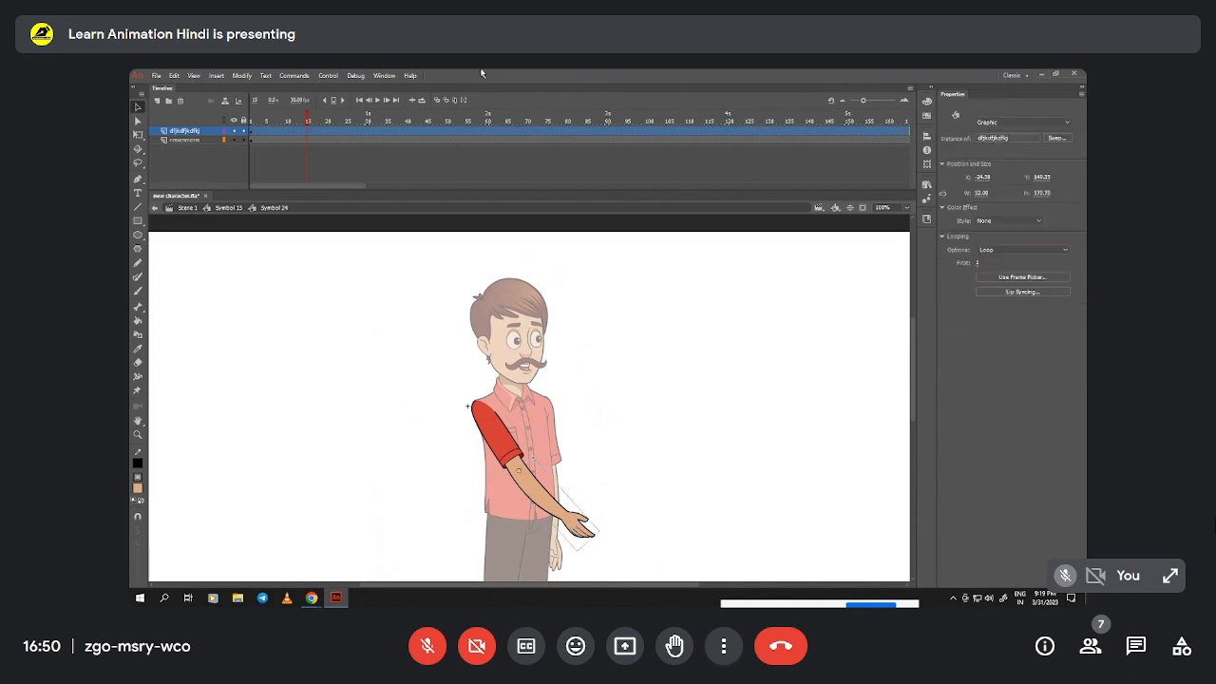
double_click(408, 369)
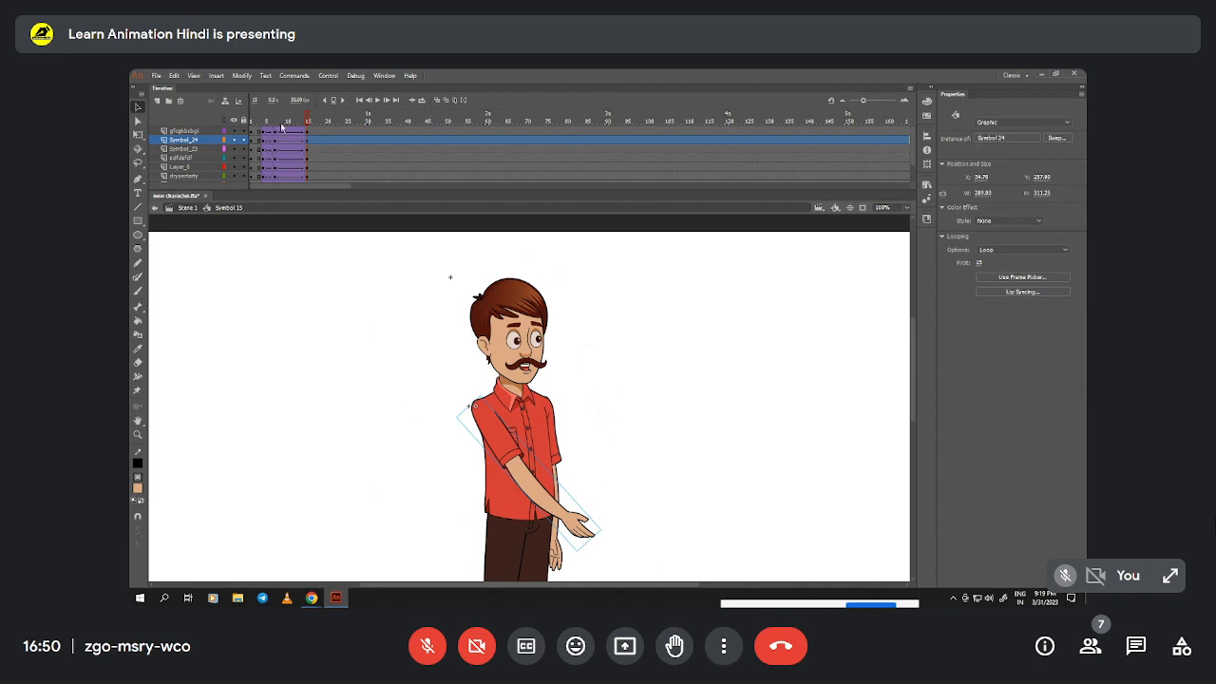
double_click(587, 534)
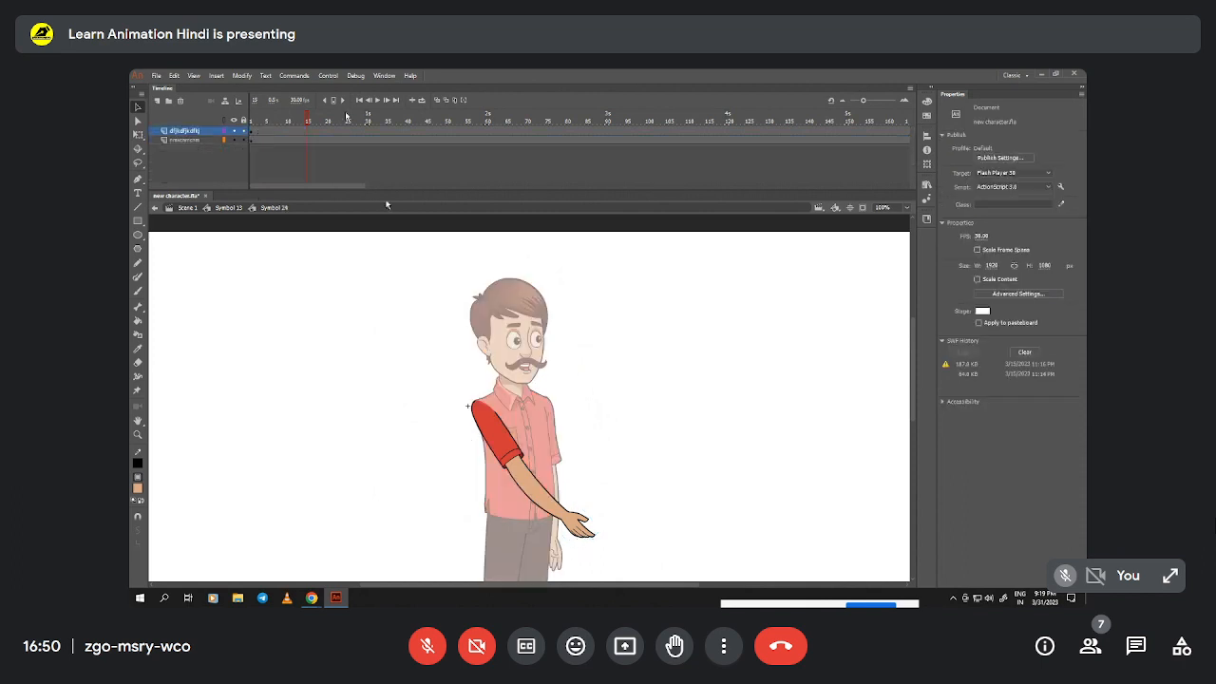
- Add forearm keyframes at frames 15 and 7, and create a classic tween with adjusted easing between them
click(306, 132)
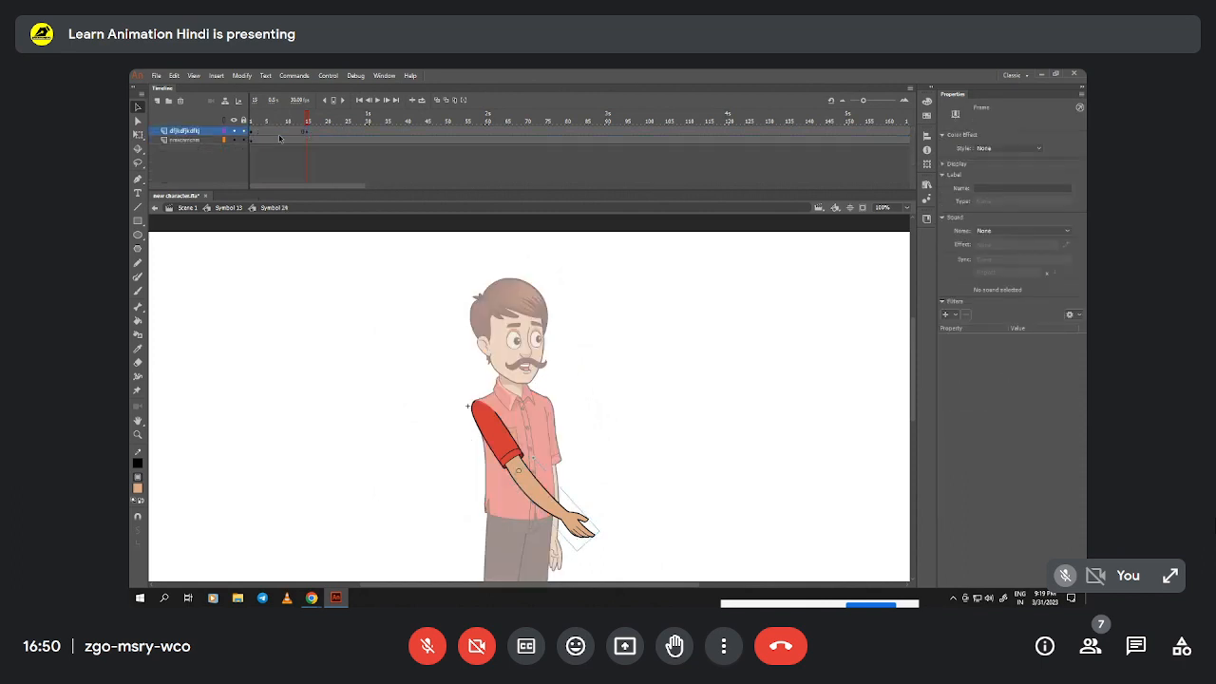
click(278, 140)
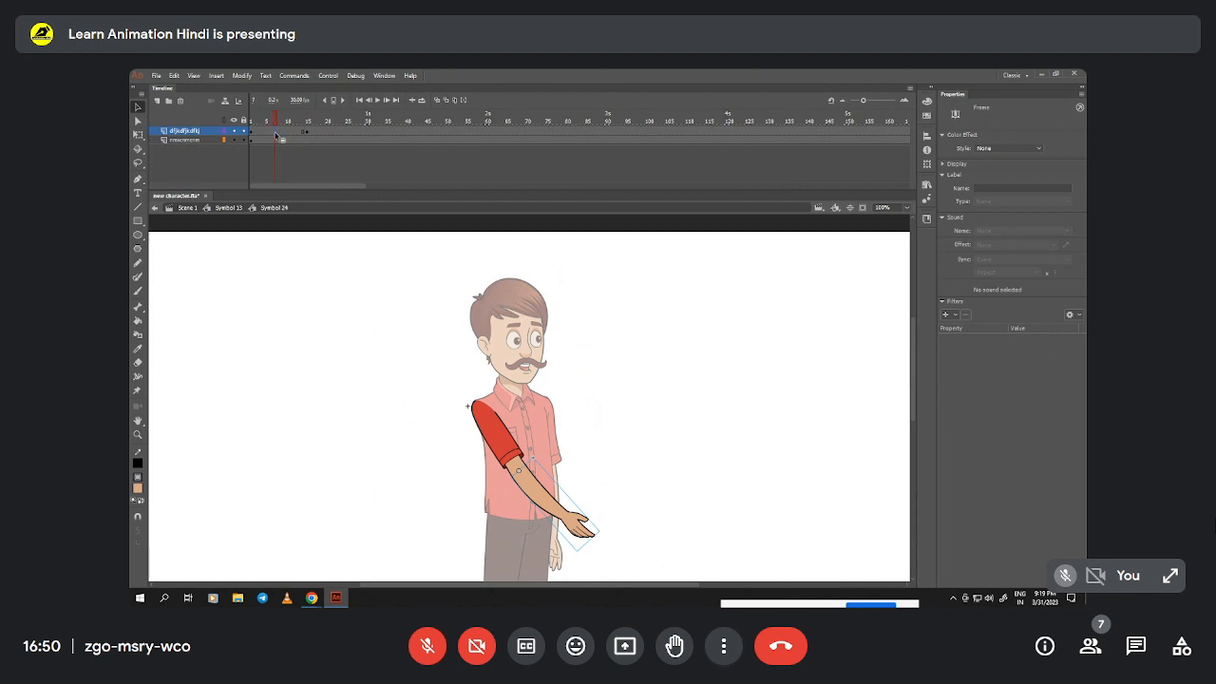
right_click(280, 134)
click(322, 163)
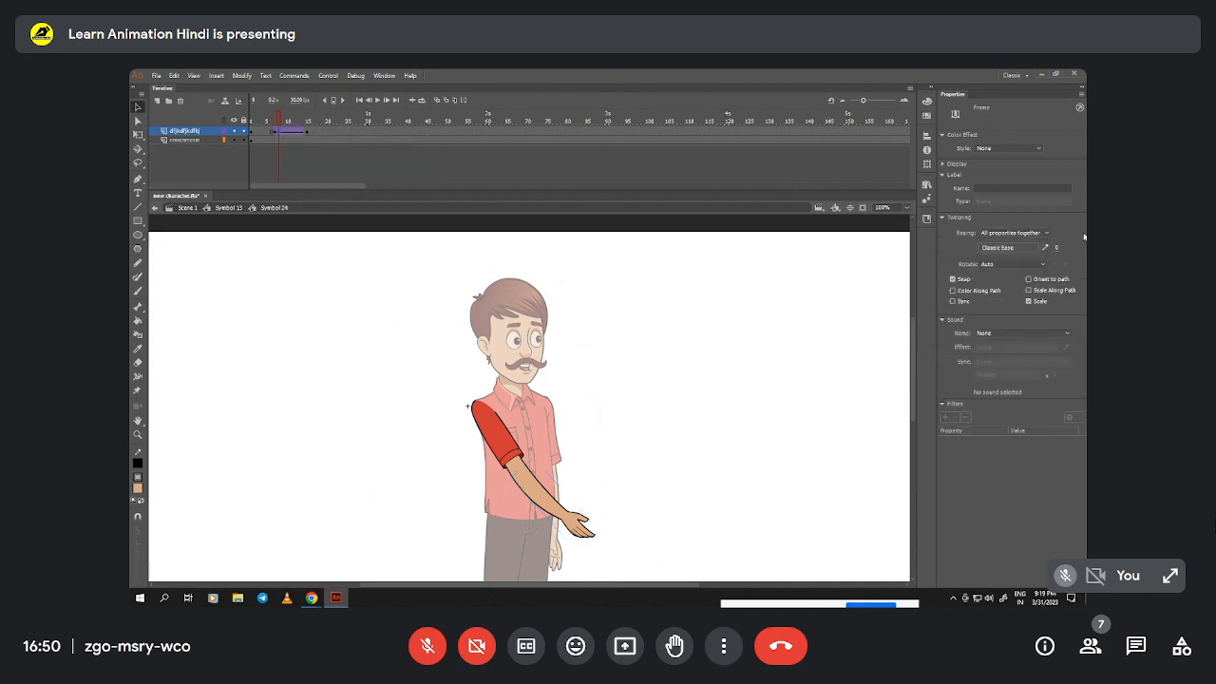
drag(1056, 250, 1047, 177)
- At frame 15, rotate the forearm upward around the elbow with Free Transform until the hand reaches out in front
click(306, 132)
key(q)
click(605, 521)
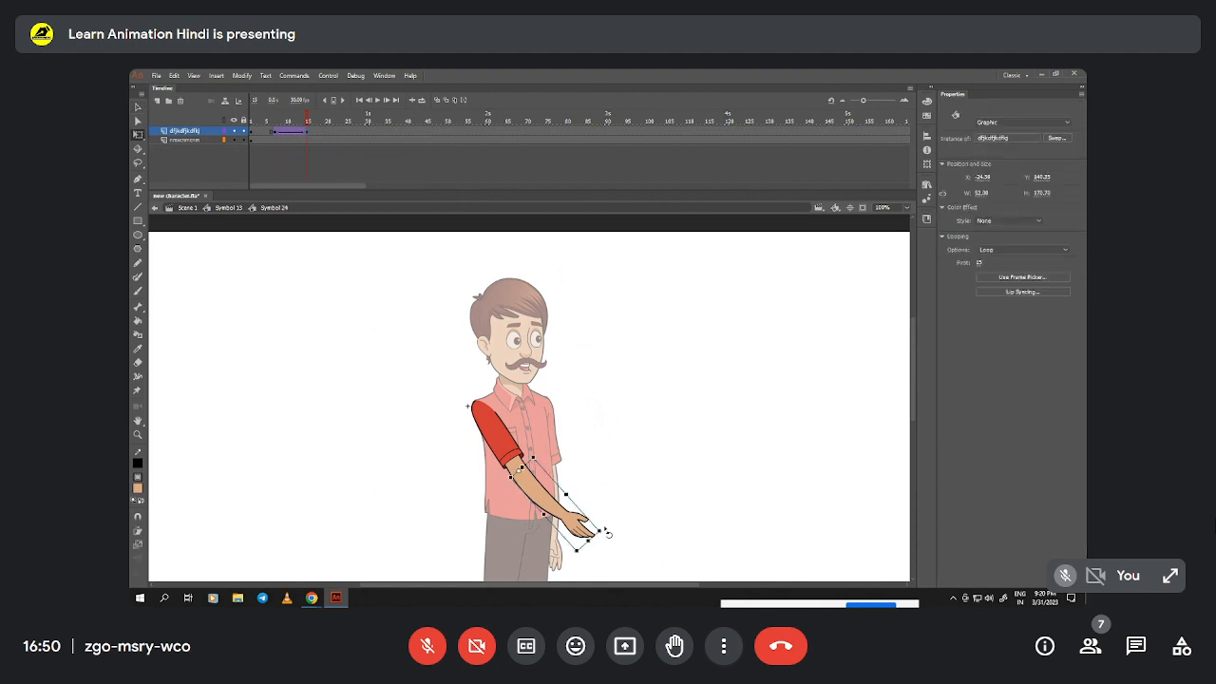
drag(608, 537, 601, 418)
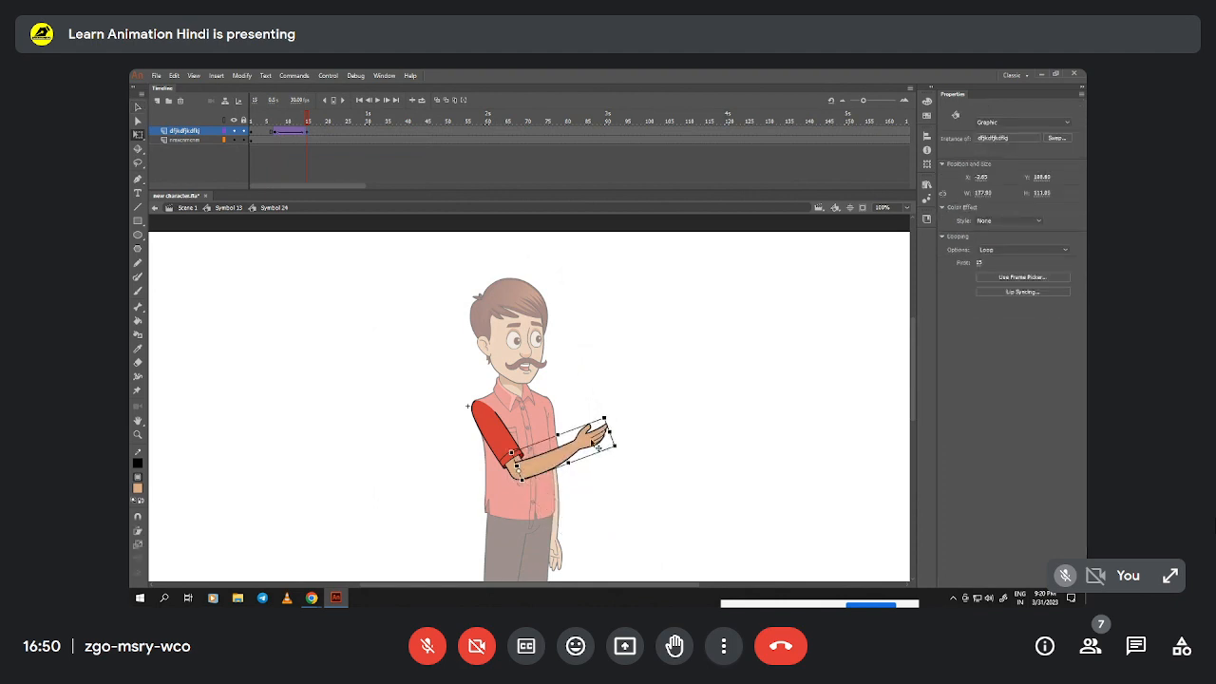
- Open the forearm symbol, keyframe the hand at frames 15 and 7, and add an eased classic tween between them
key(z)
click(586, 442)
key(v)
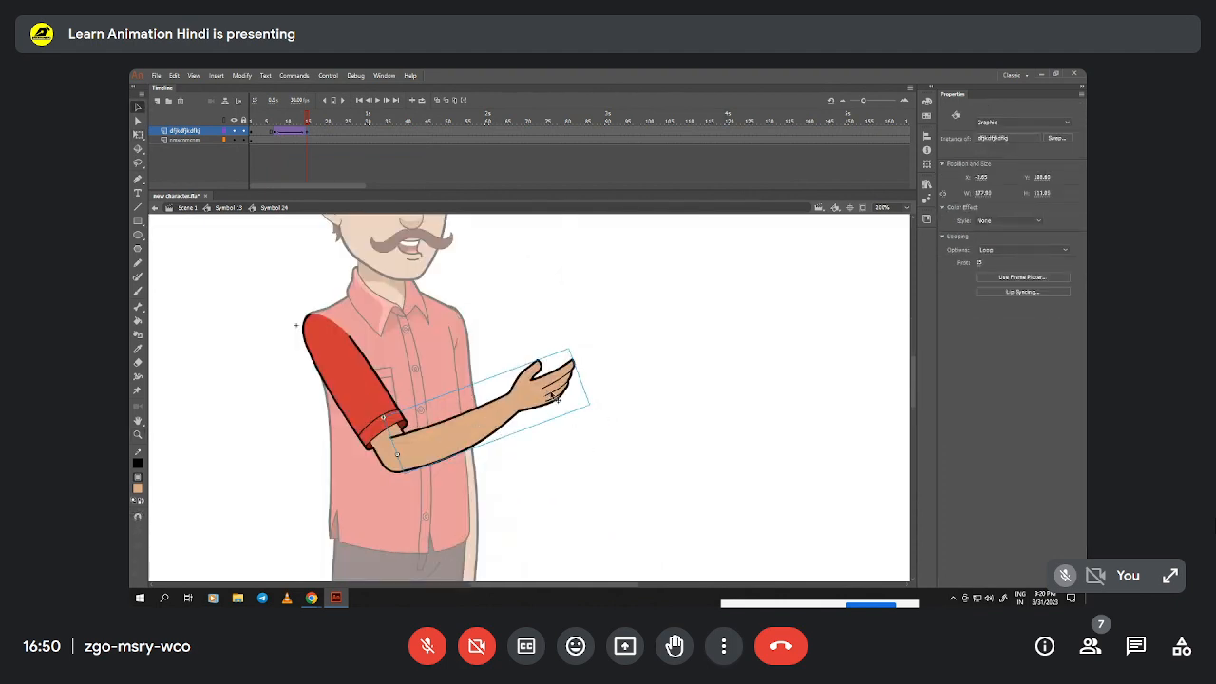
double_click(556, 397)
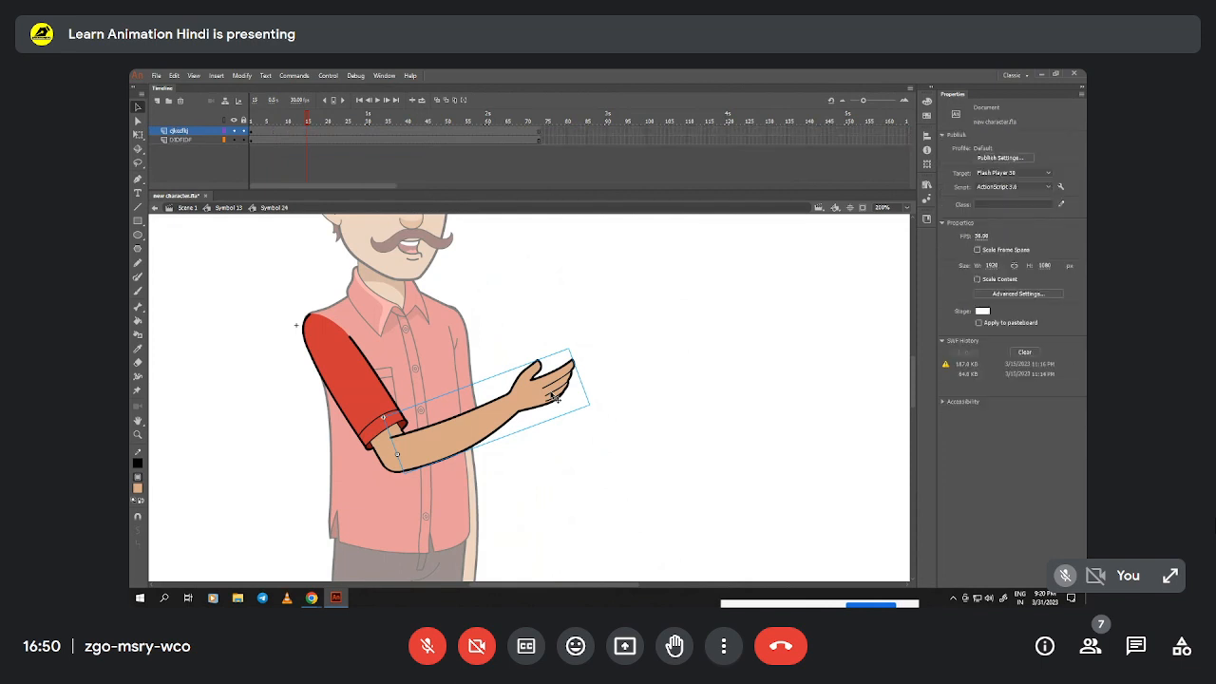
click(296, 139)
click(278, 133)
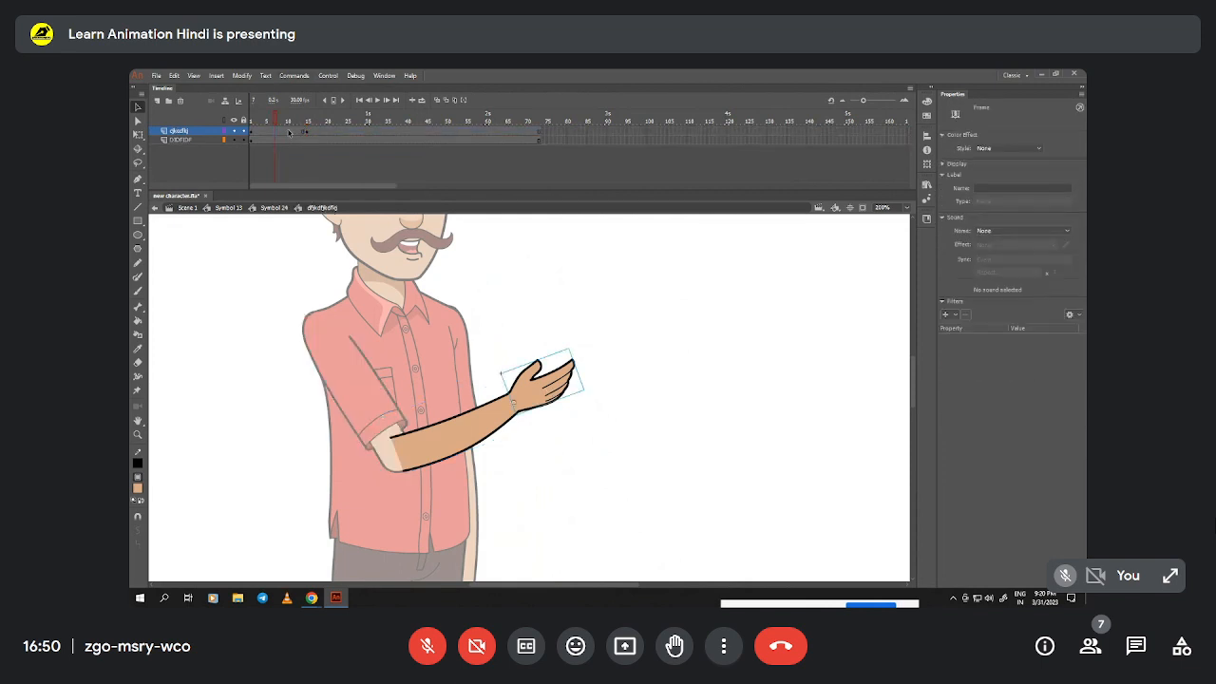
right_click(290, 133)
click(323, 154)
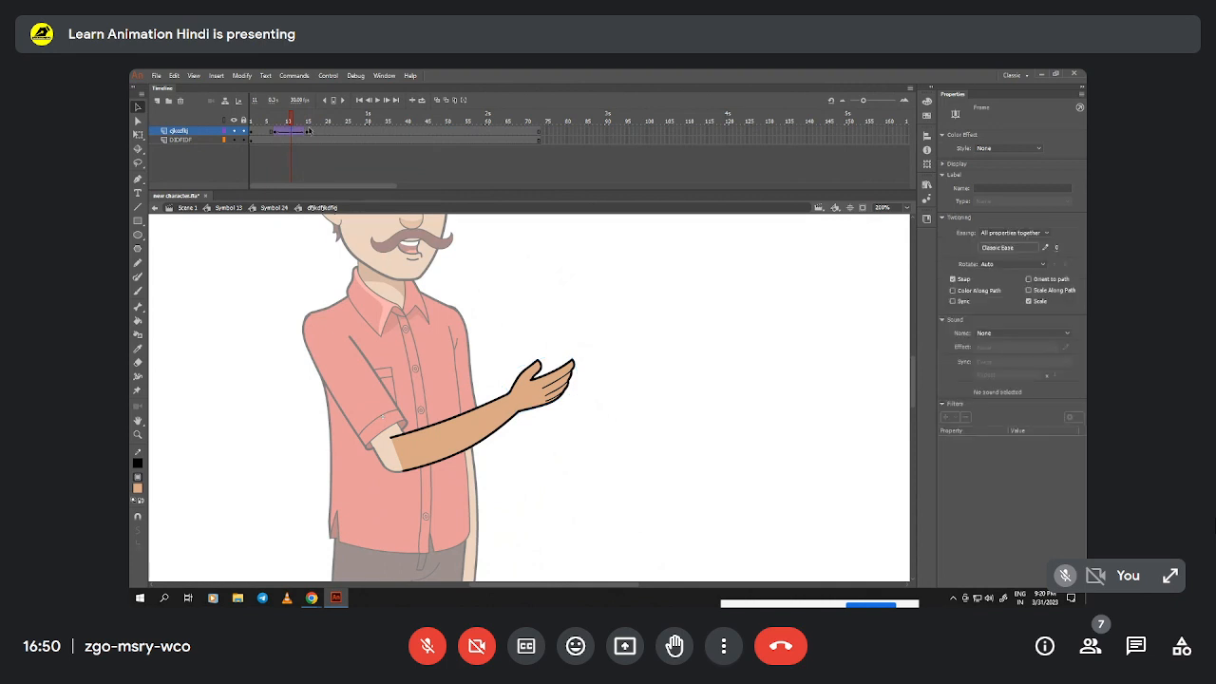
drag(1057, 249, 1047, 131)
- At frame 15, rotate the hand slightly clockwise around the wrist with Free Transform
click(308, 134)
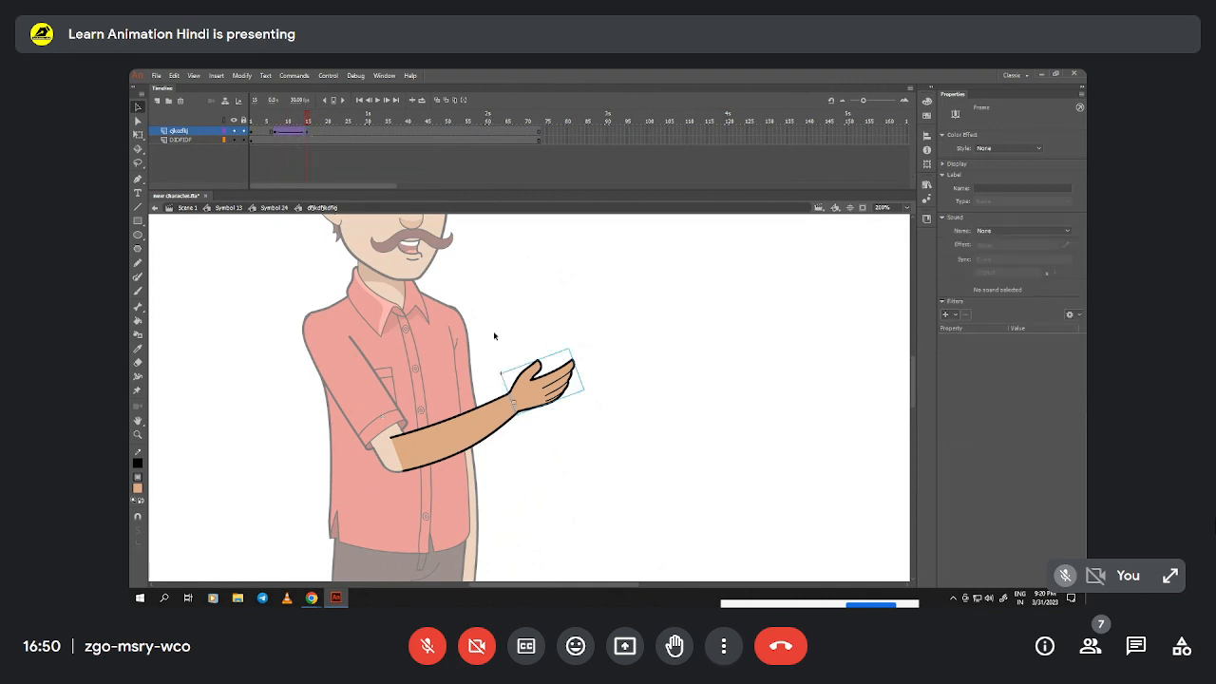
key(q)
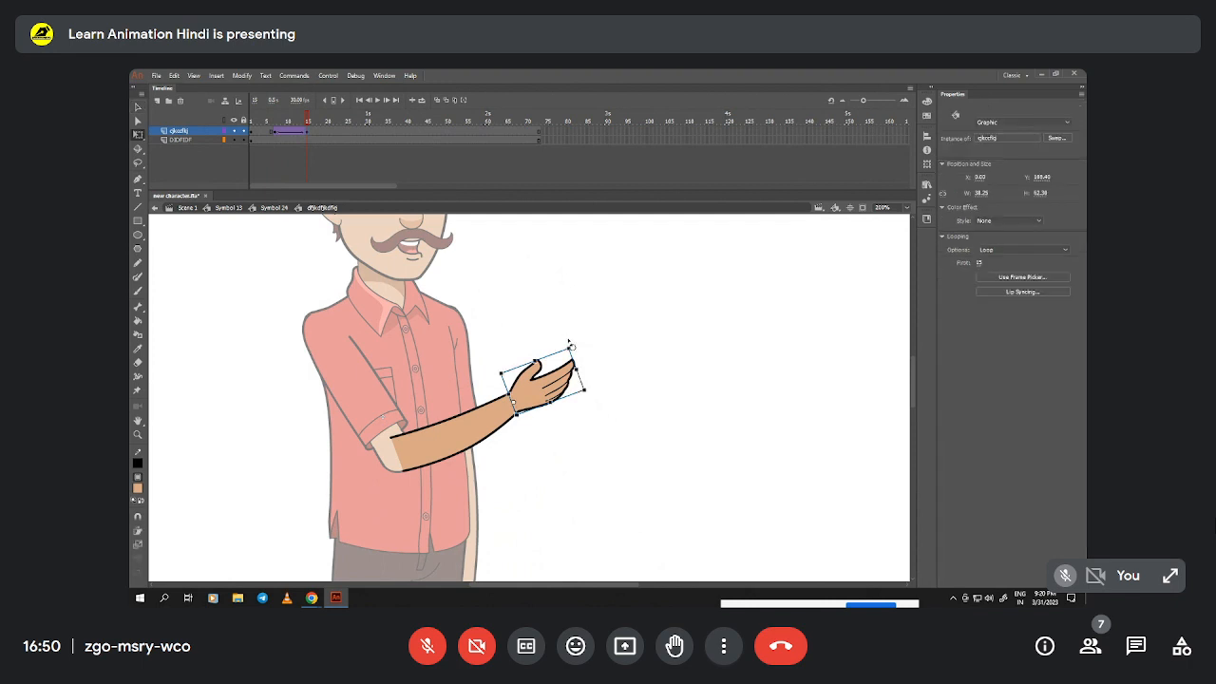
drag(569, 343, 582, 378)
click(510, 425)
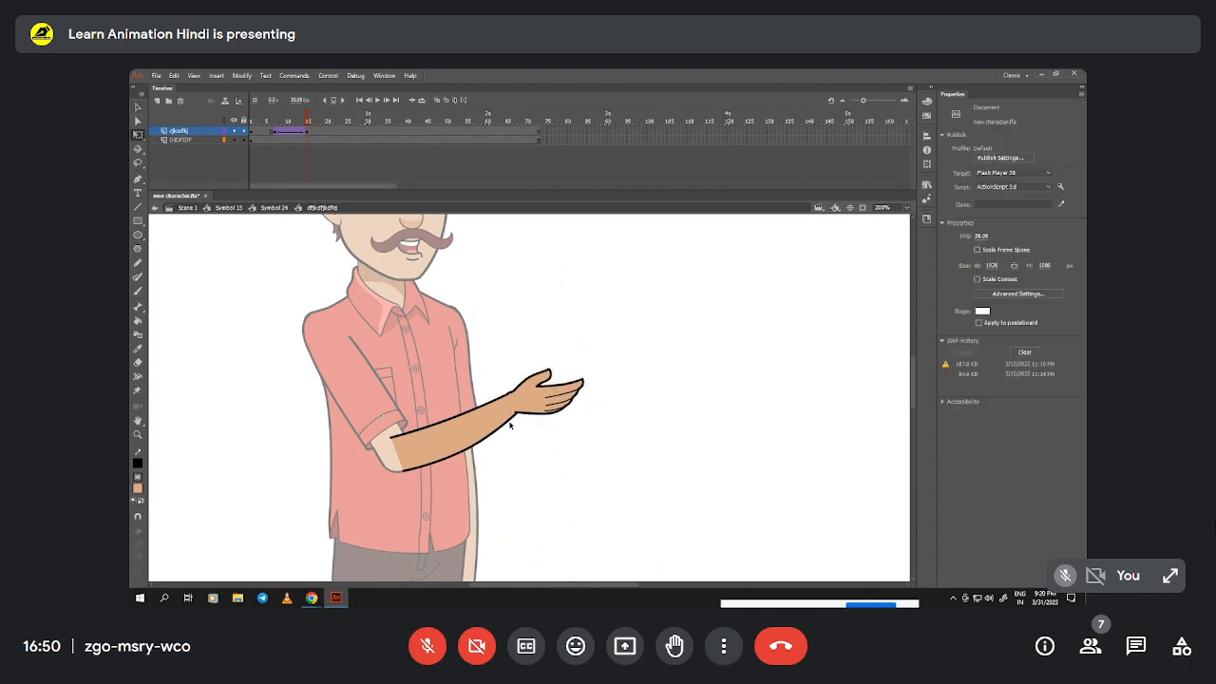
- Insert extra frames on both layers of the forearm symbol to extend its timeline
drag(483, 129, 625, 142)
key(F5)
key(F5)
key(F5)
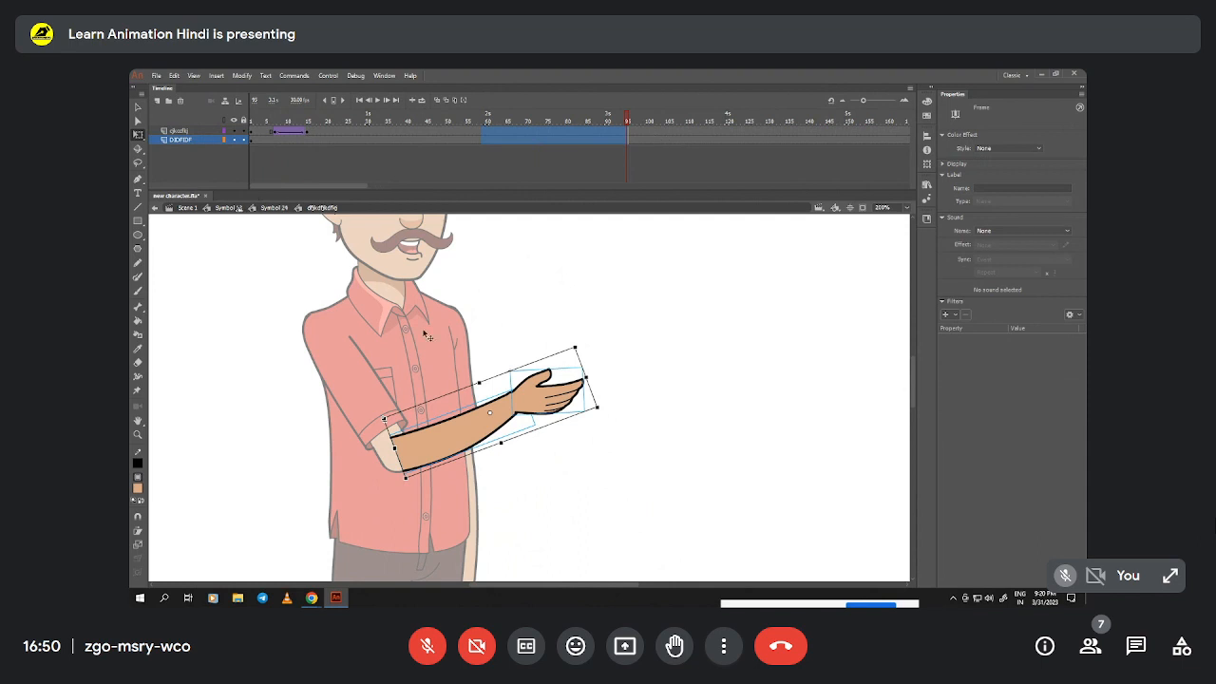
- Return to Symbol 13 and preview the arm gesture around frame 15
click(239, 208)
key(z)
alt+click(522, 424)
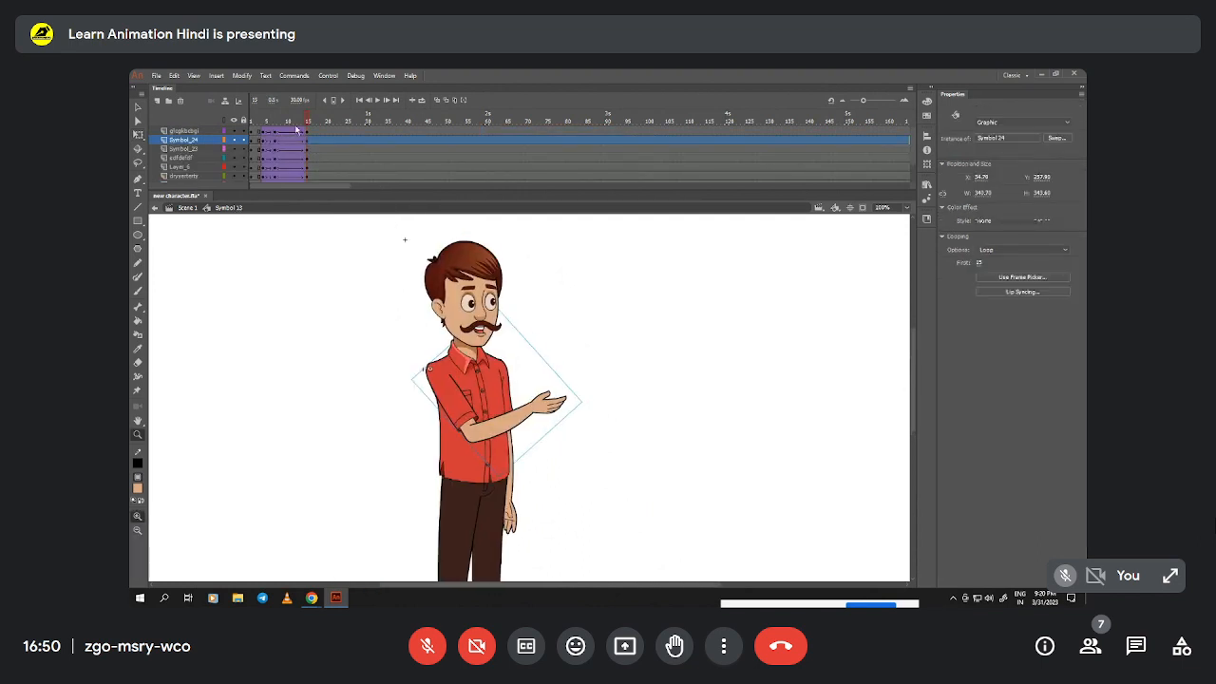
mouse_move(295, 123)
mouse_down()
mouse_move(228, 120)
mouse_move(319, 118)
mouse_up()
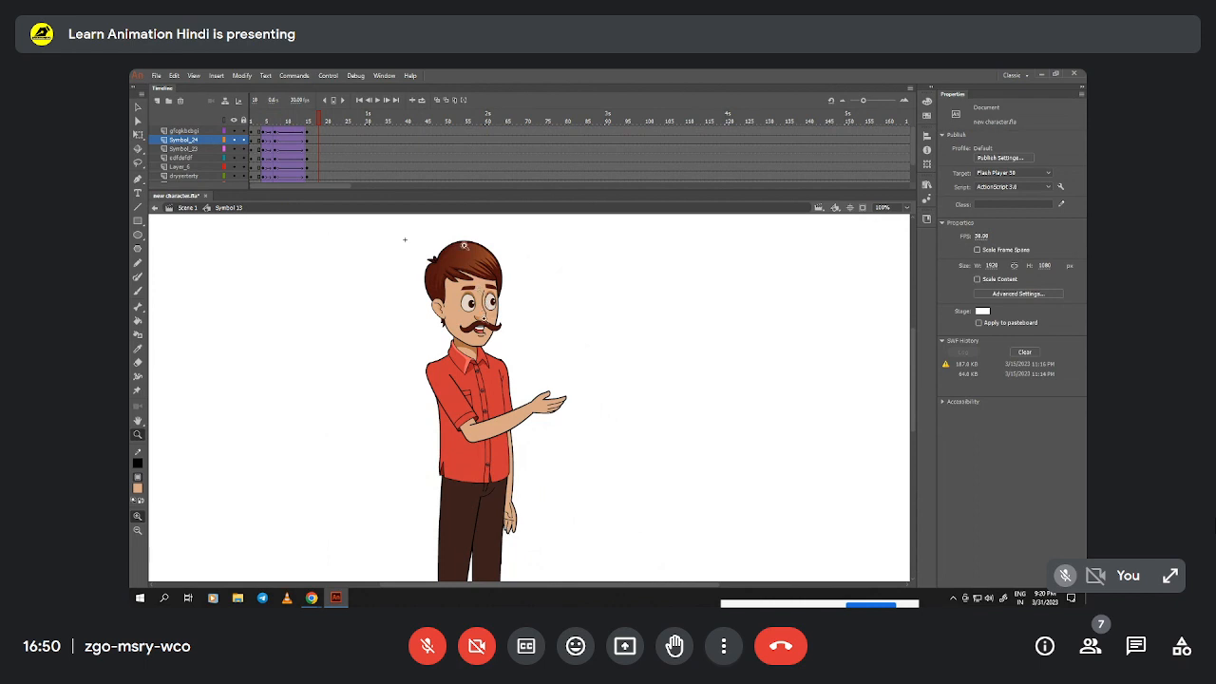
key(Return)
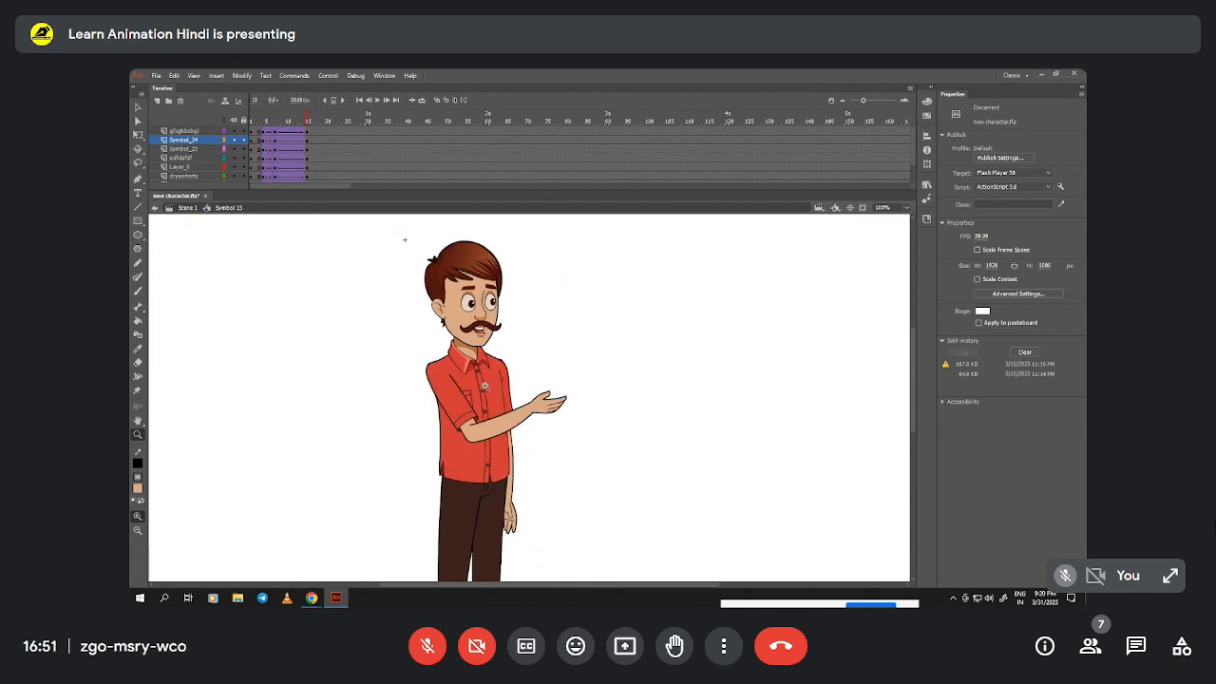
- Tilt the head counterclockwise at frame 15 with Free Transform and play the animation from the start
key(v)
click(489, 301)
key(q)
drag(509, 241, 495, 226)
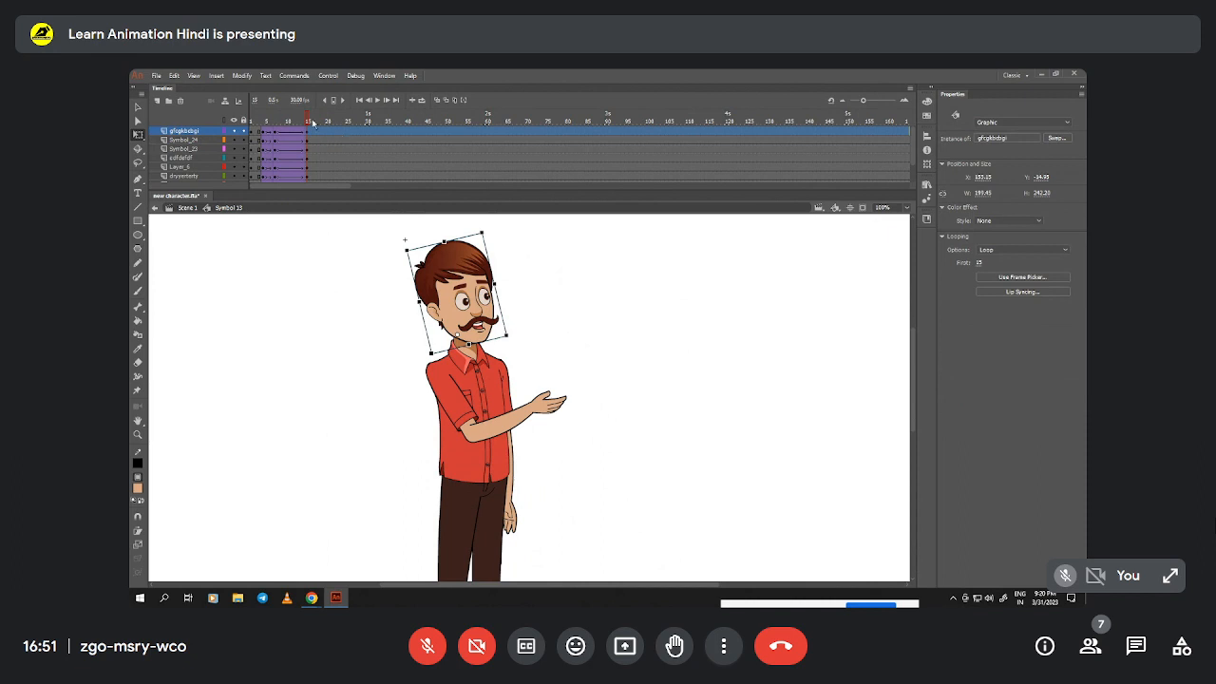
drag(309, 121, 130, 140)
key(Return)
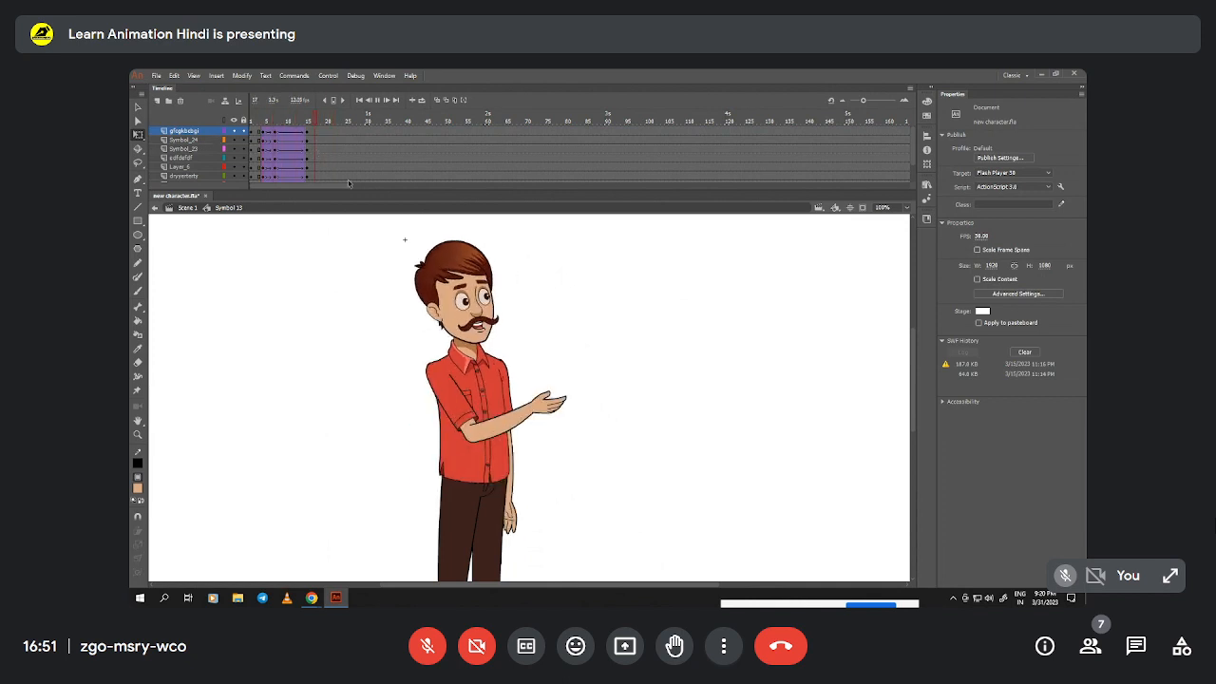
- Insert keyframes on all layers at frames 17 and 40 and create a classic tween between them
drag(353, 140, 321, 214)
key(F6)
drag(409, 133, 409, 199)
key(F6)
drag(386, 132, 362, 205)
right_click(367, 148)
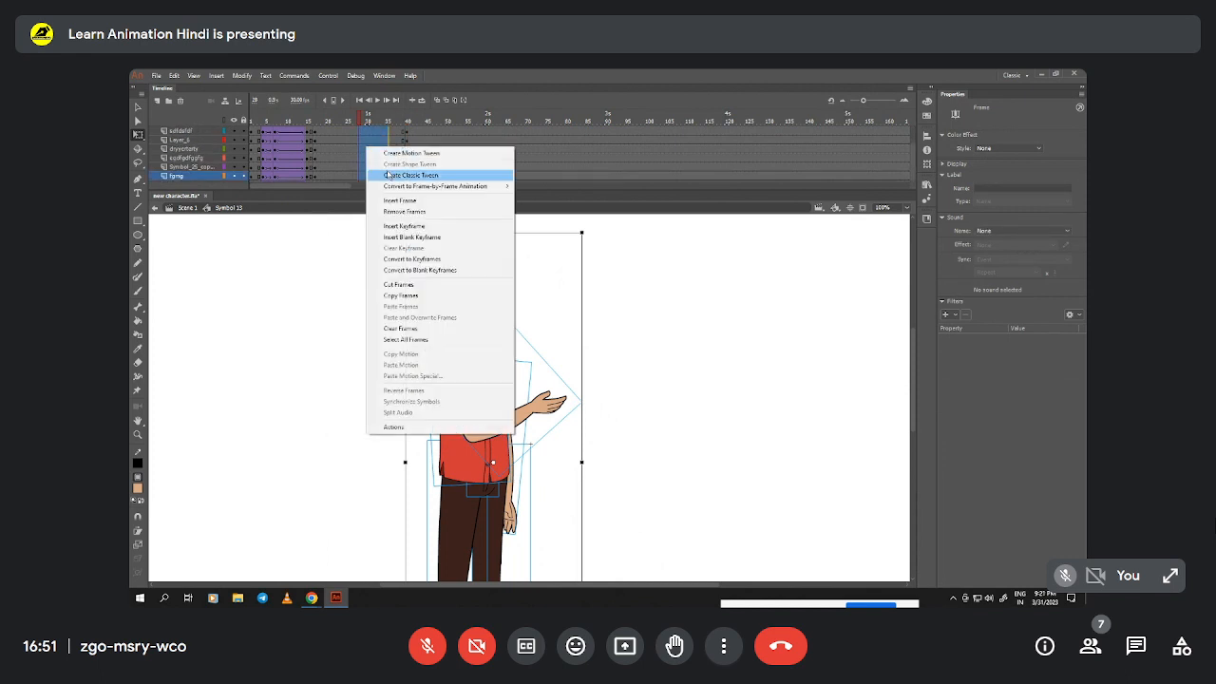
click(387, 175)
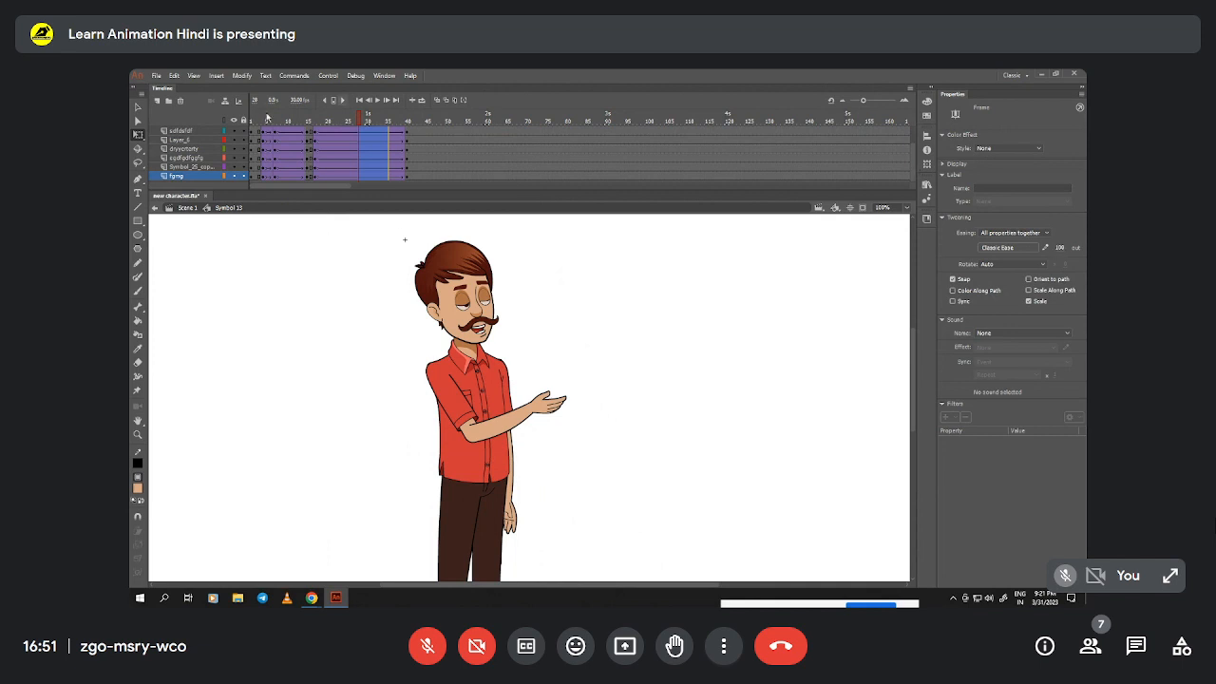
- At frame 40, select the head, torso and arms, move their pivot to the waist, and rotate them slightly clockwise with Free Transform
click(406, 121)
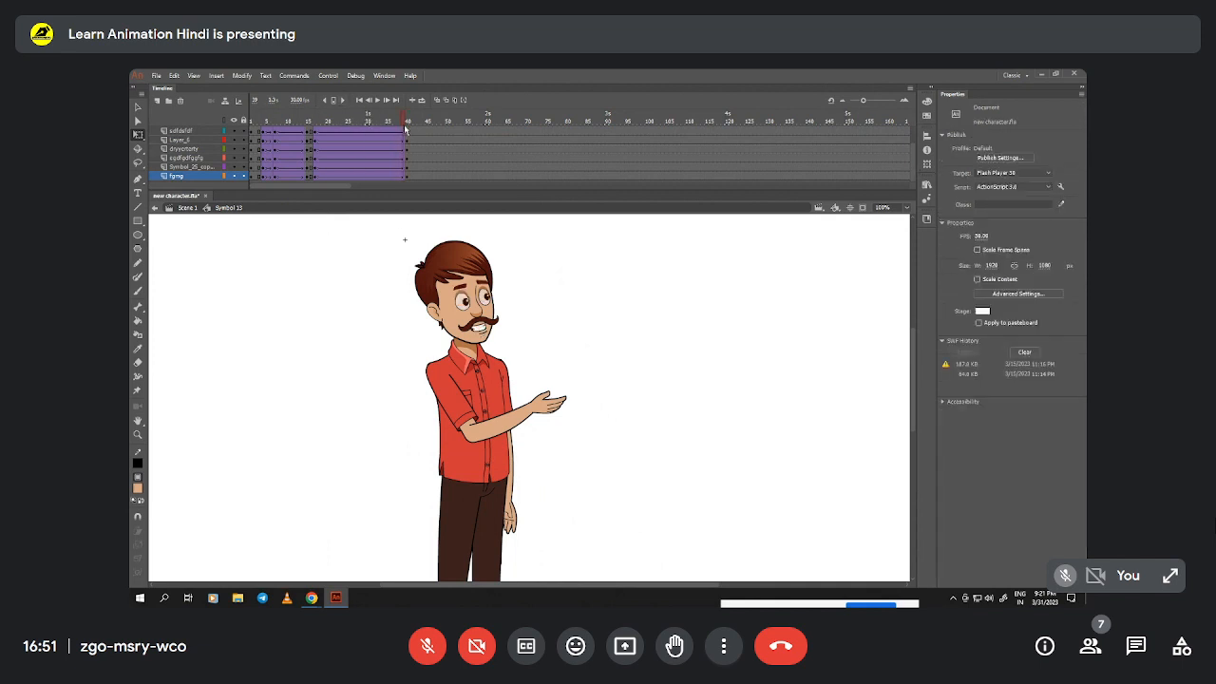
key(ctrl+space)
drag(393, 258, 546, 420)
key(q)
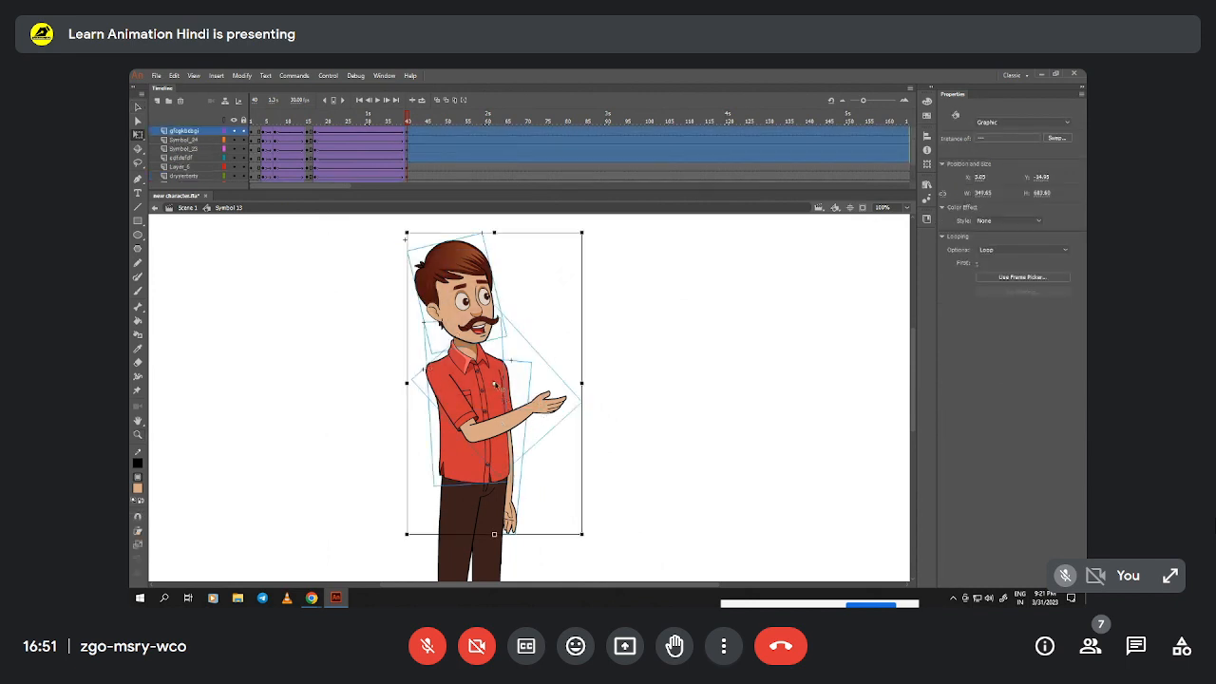
drag(495, 385, 488, 472)
drag(586, 230, 587, 232)
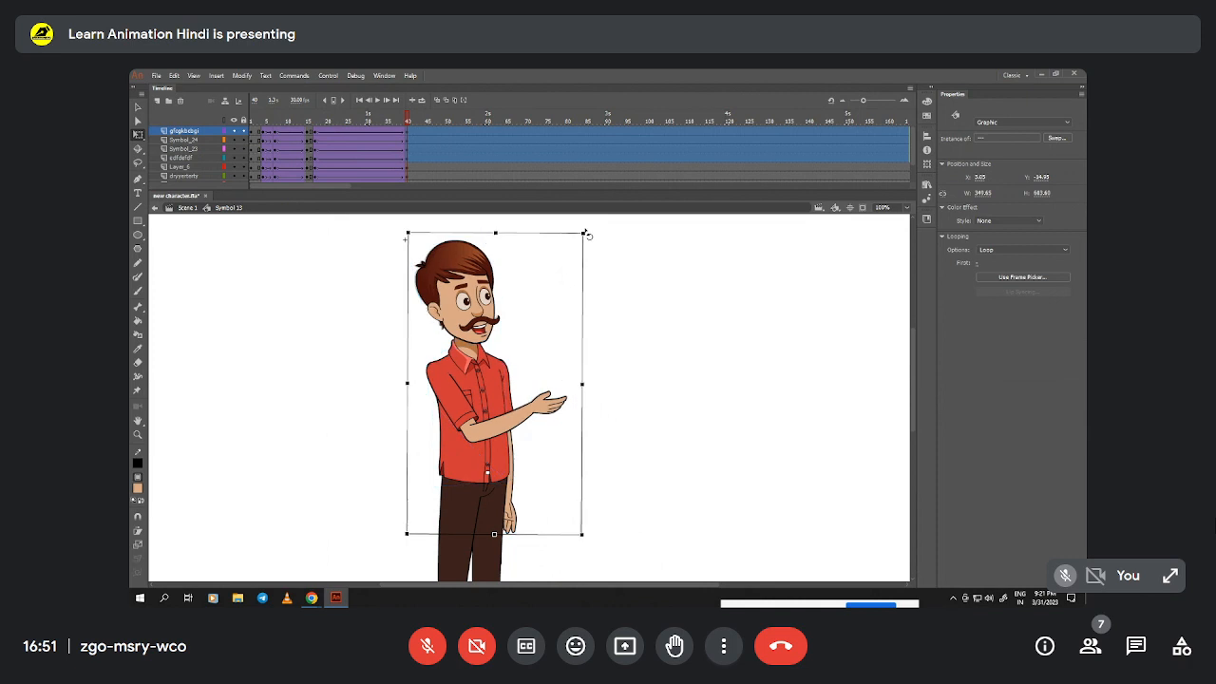
- At frame 40, rotate the raised arm slightly counterclockwise and the hanging arm slightly clockwise, and preview the animation
click(589, 370)
click(571, 404)
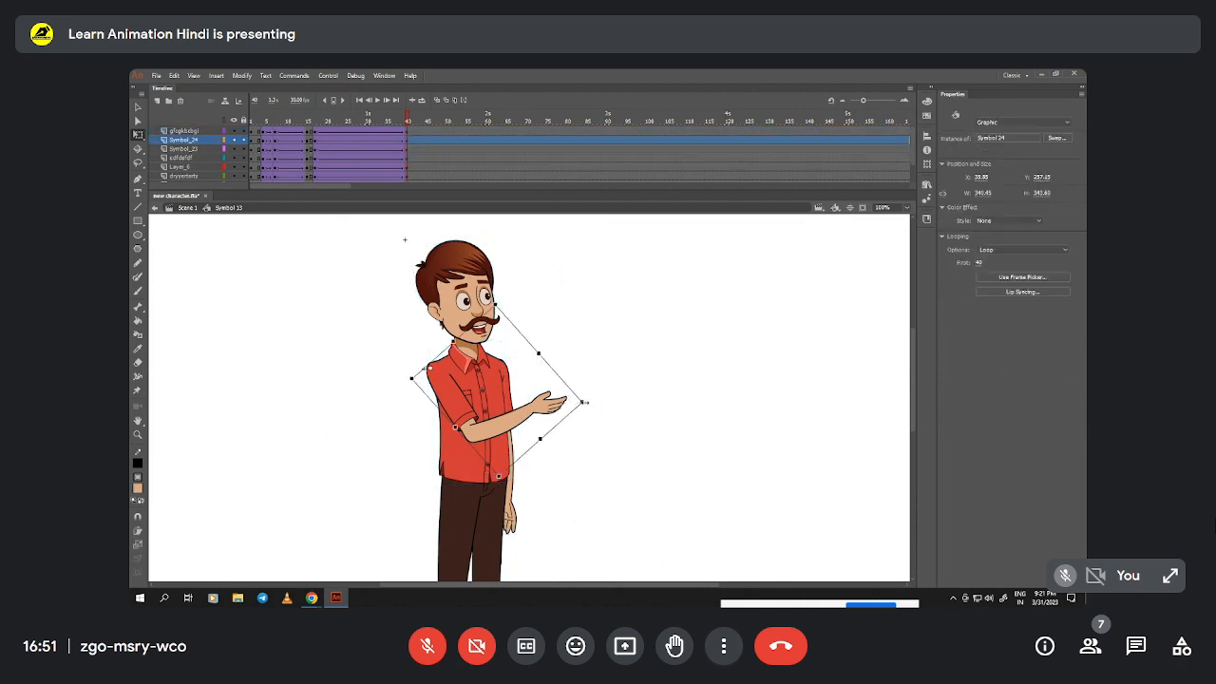
drag(591, 409, 592, 410)
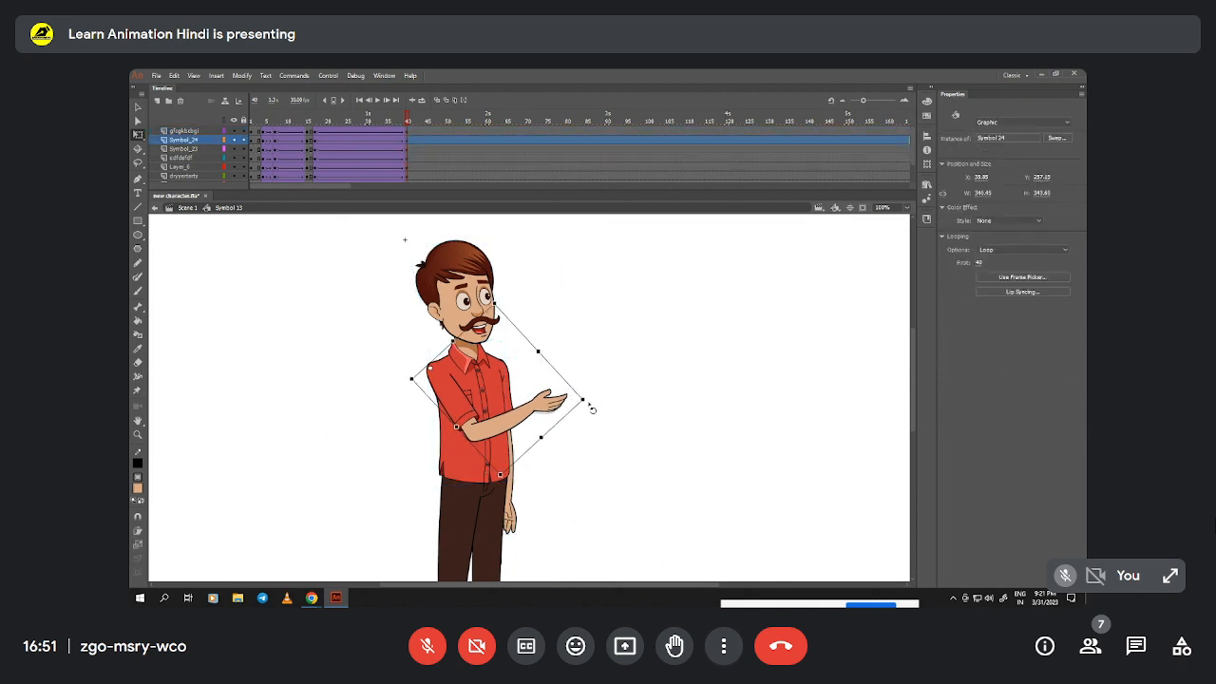
click(519, 534)
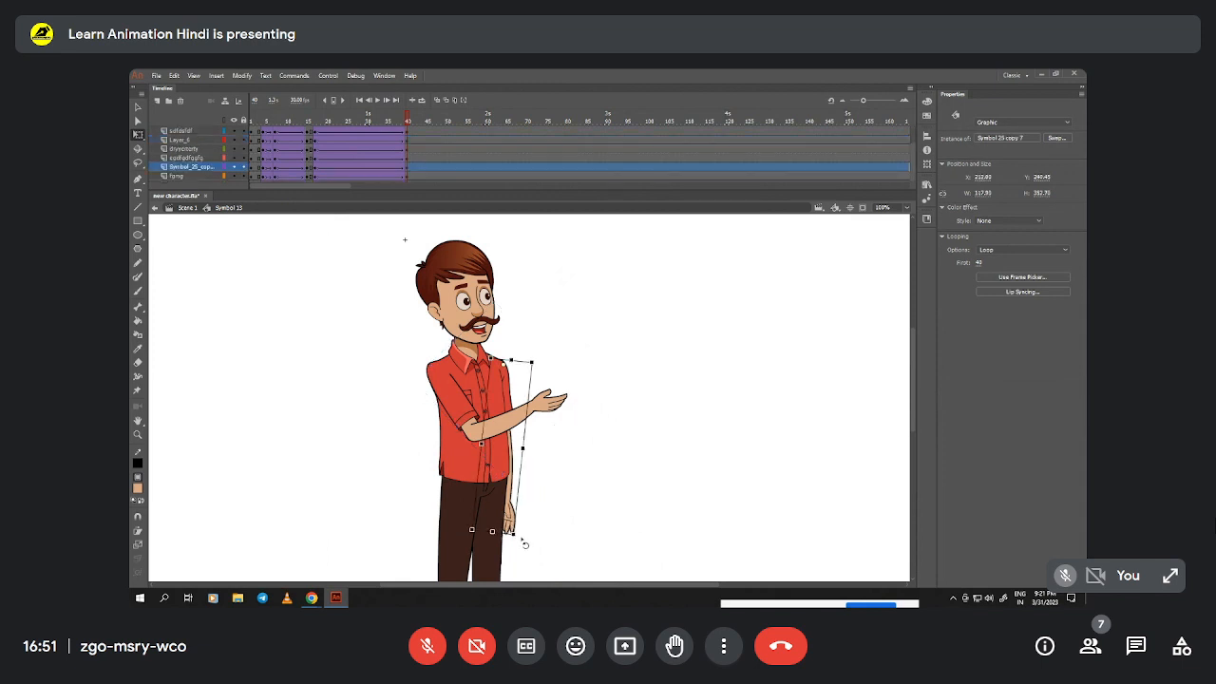
drag(522, 544, 521, 543)
scroll(400, 125, up, 1)
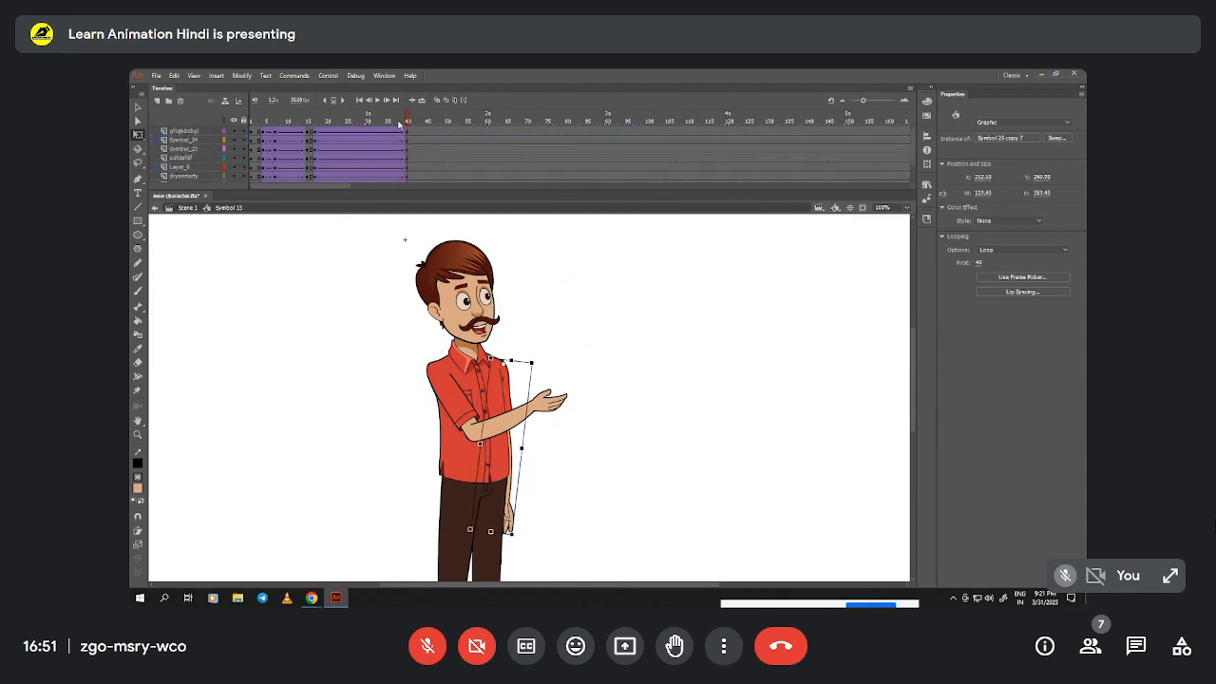
key(Return)
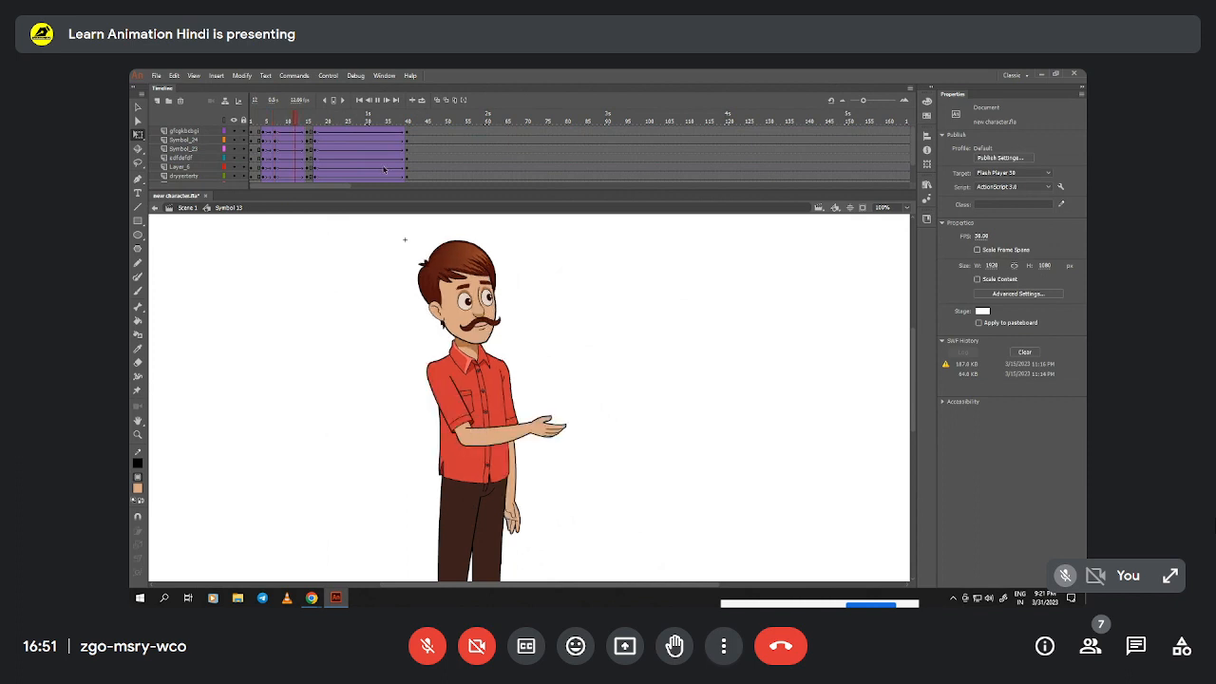
key(Return)
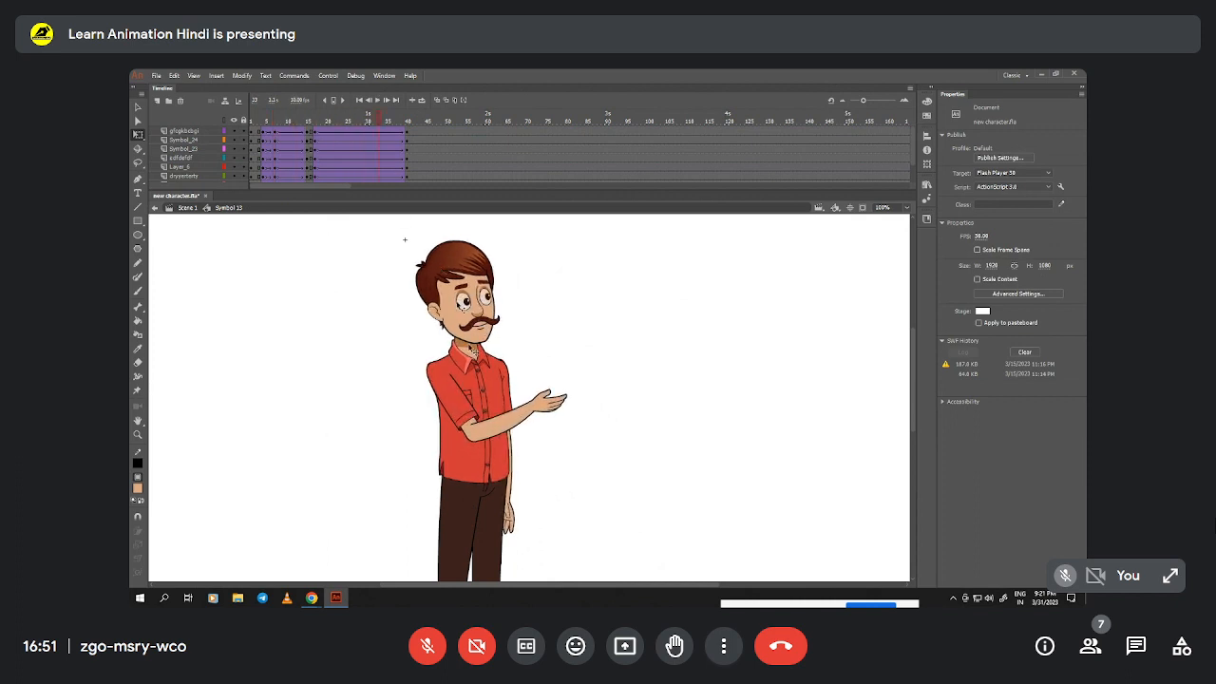
- Open the man's head symbol for editing in place at frame 17
key(z)
click(488, 336)
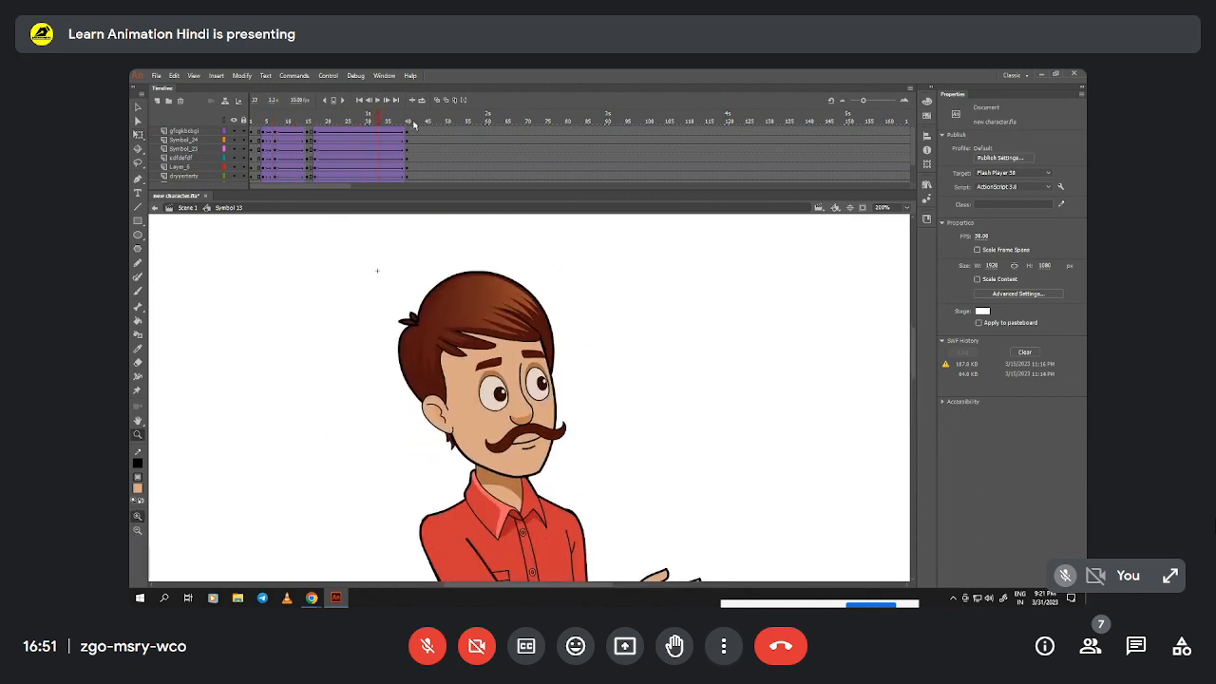
drag(366, 125, 314, 126)
key(v)
click(513, 415)
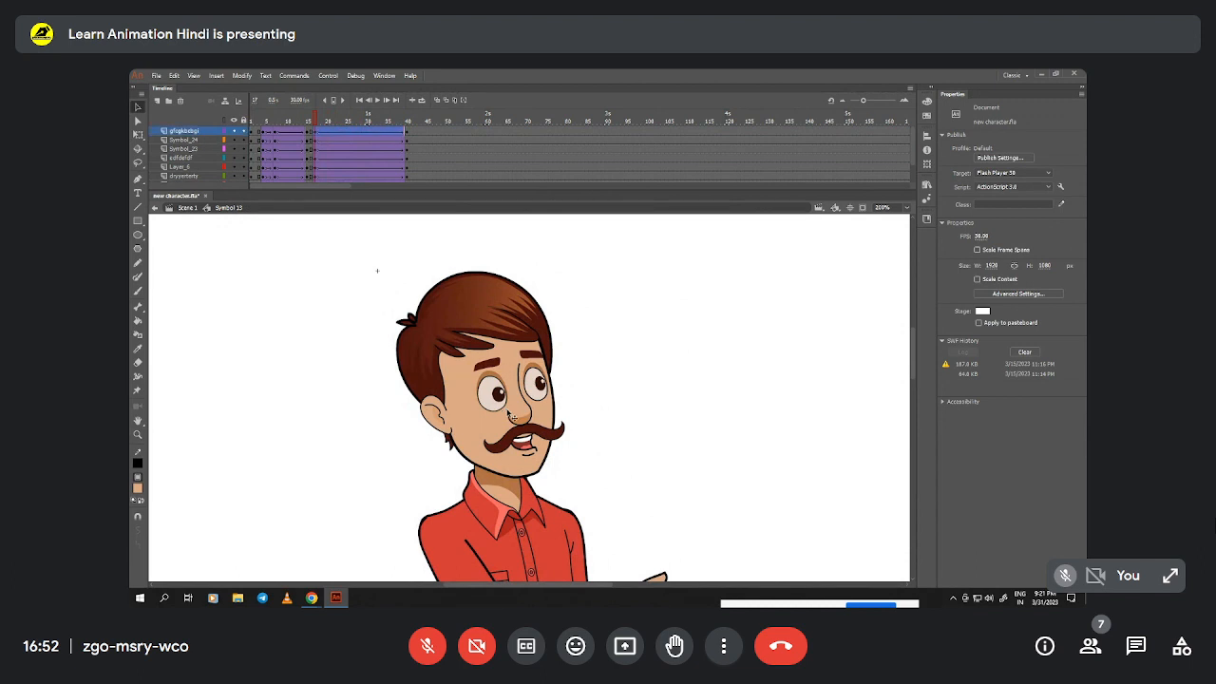
double_click(513, 415)
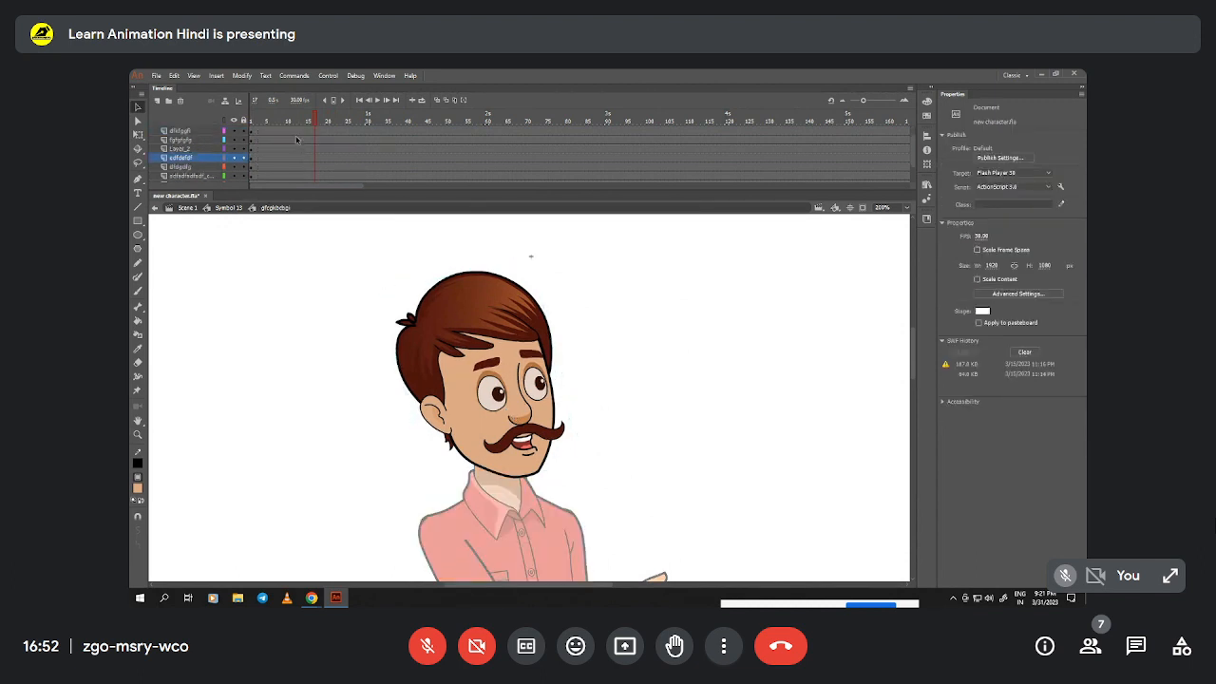
- Insert keyframes on all head layers at frames 17, 20 and 23 and join them with classic tweens
drag(316, 135, 318, 203)
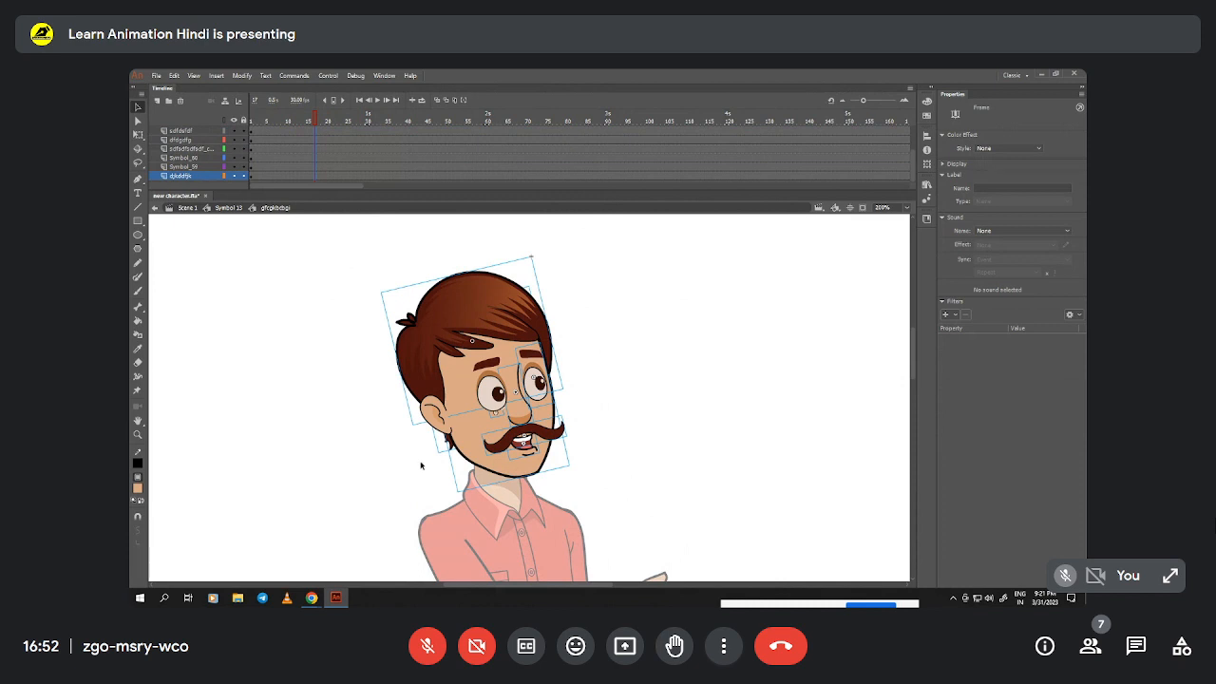
click(443, 424)
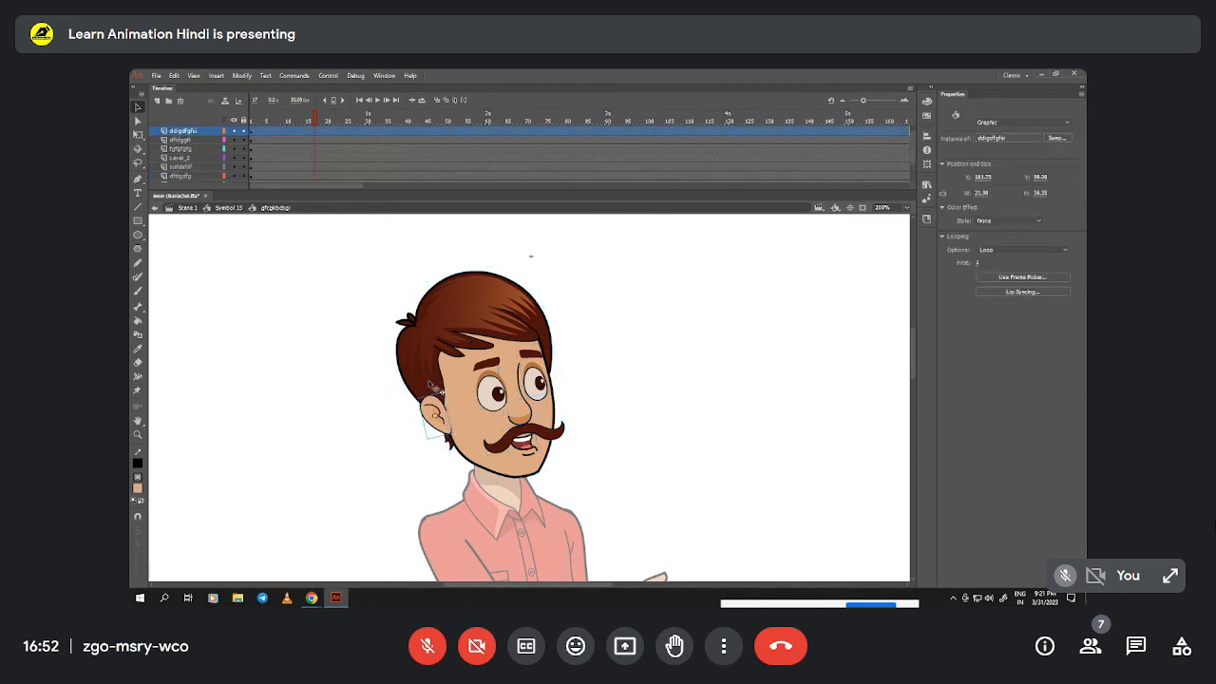
scroll(309, 149, up, 1)
drag(316, 132, 341, 142)
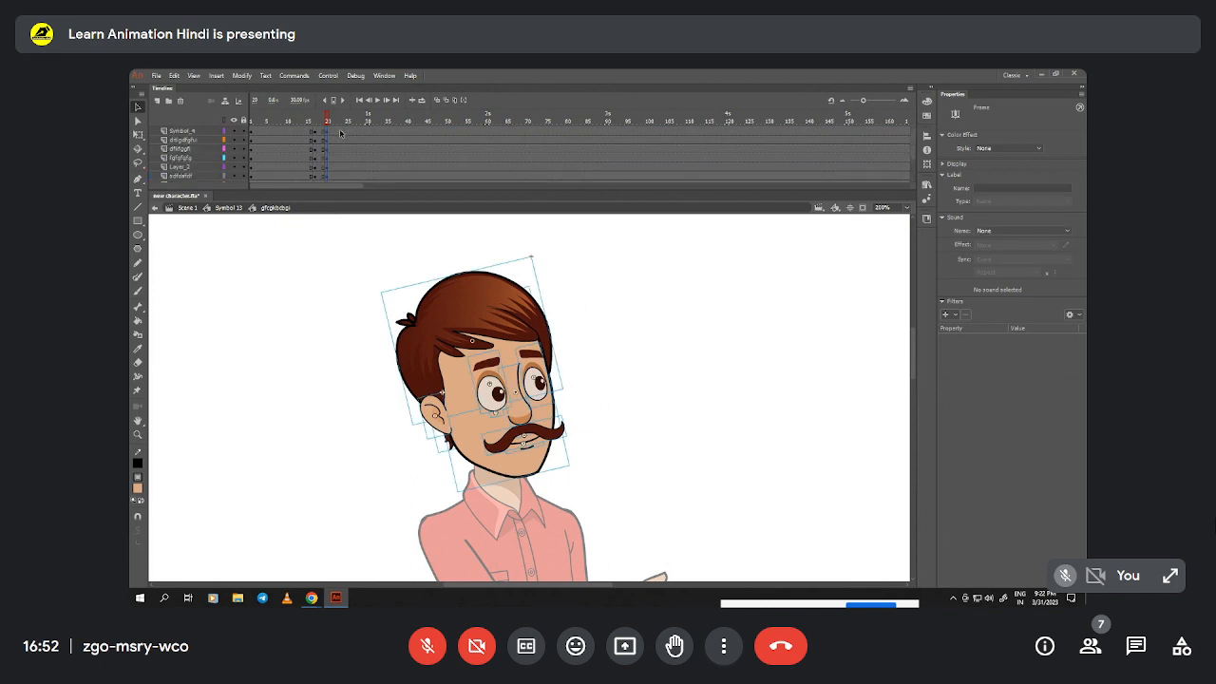
mouse_move(339, 133)
mouse_down()
mouse_move(339, 204)
mouse_move(332, 112)
mouse_up()
key(F6)
right_click(325, 149)
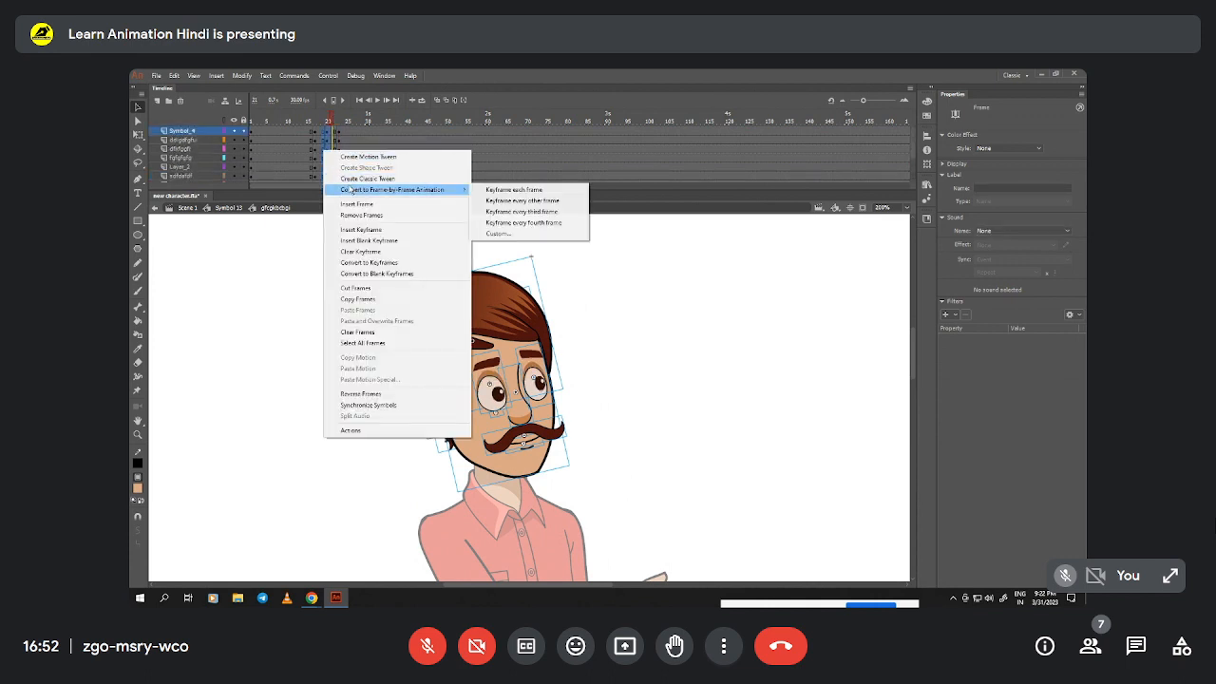
click(350, 183)
- At frame 20, select both eyes, the nose, moustache and mouth, nudge them slightly down, and play the head animation
click(501, 407)
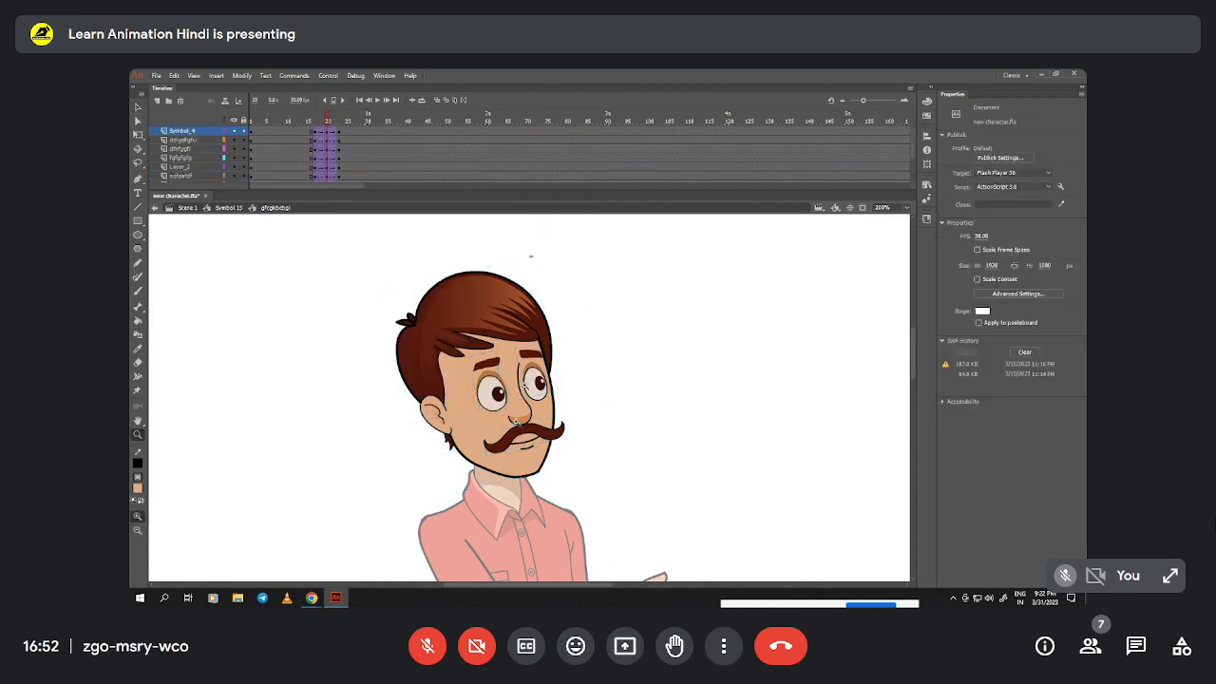
key(z)
click(504, 407)
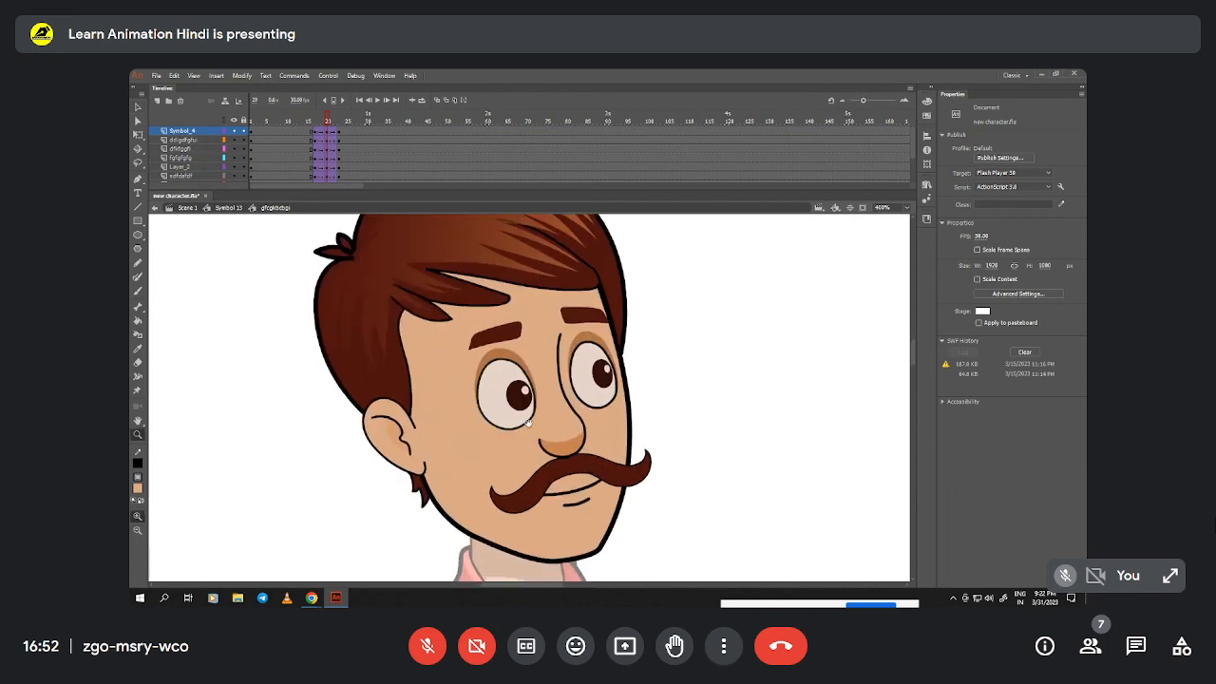
click(518, 399)
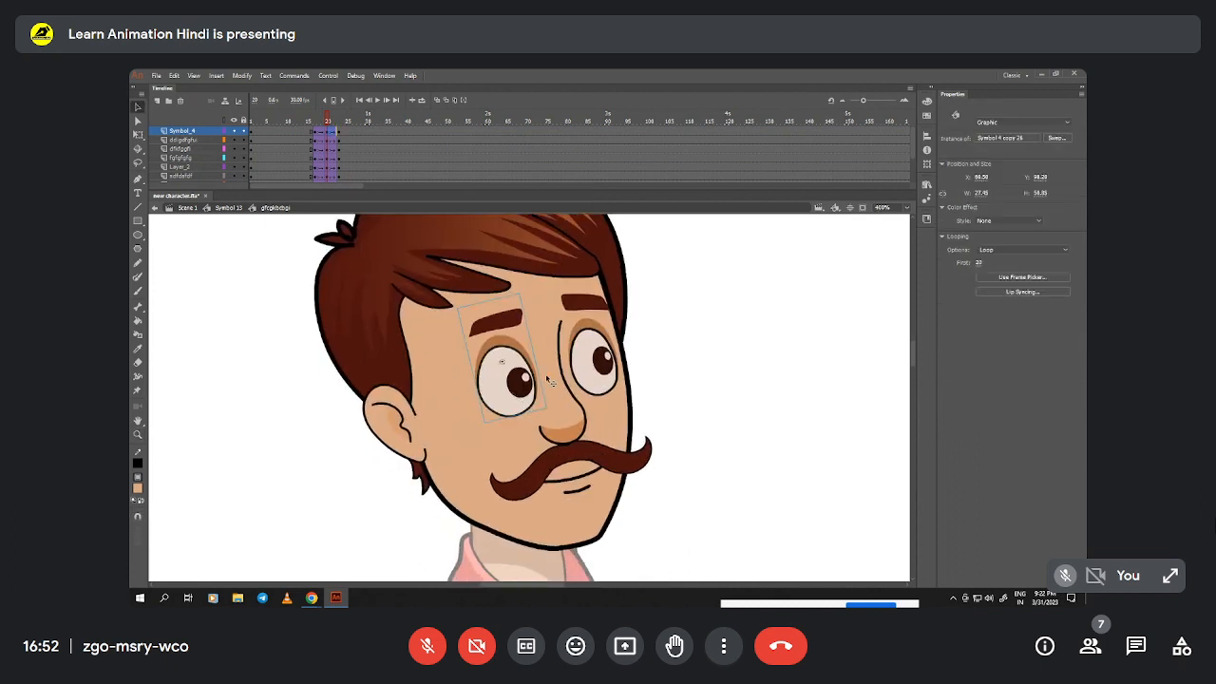
shift+click(584, 435)
shift+click(585, 460)
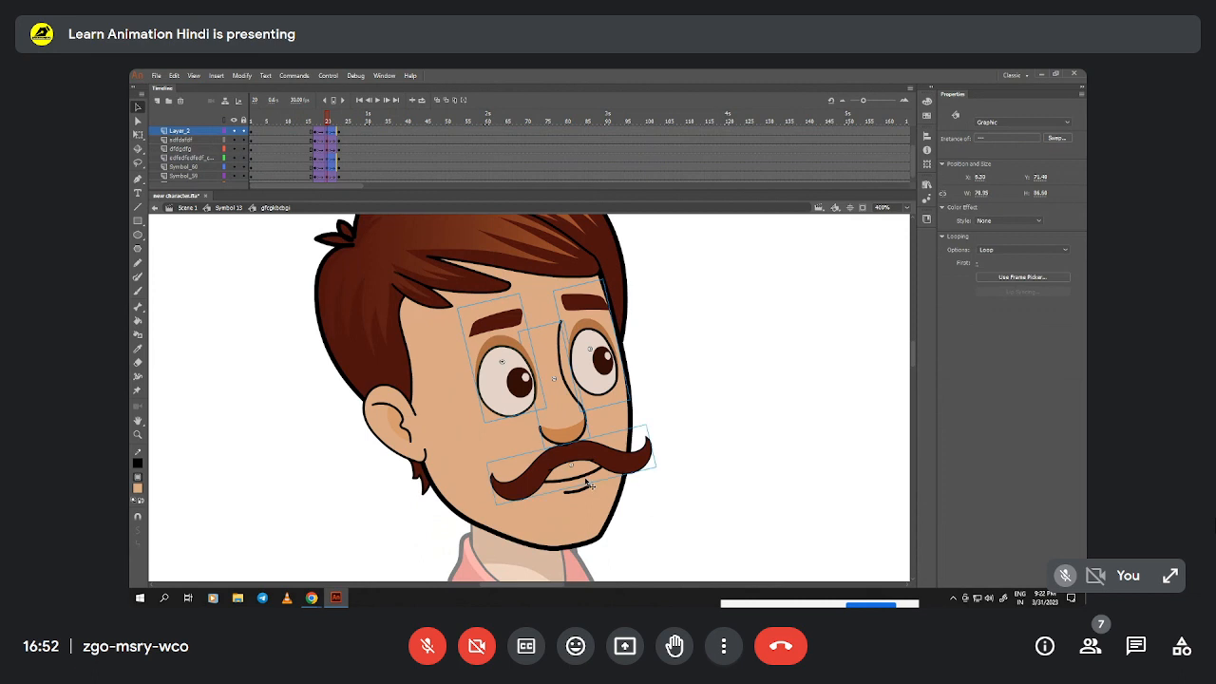
shift+click(588, 483)
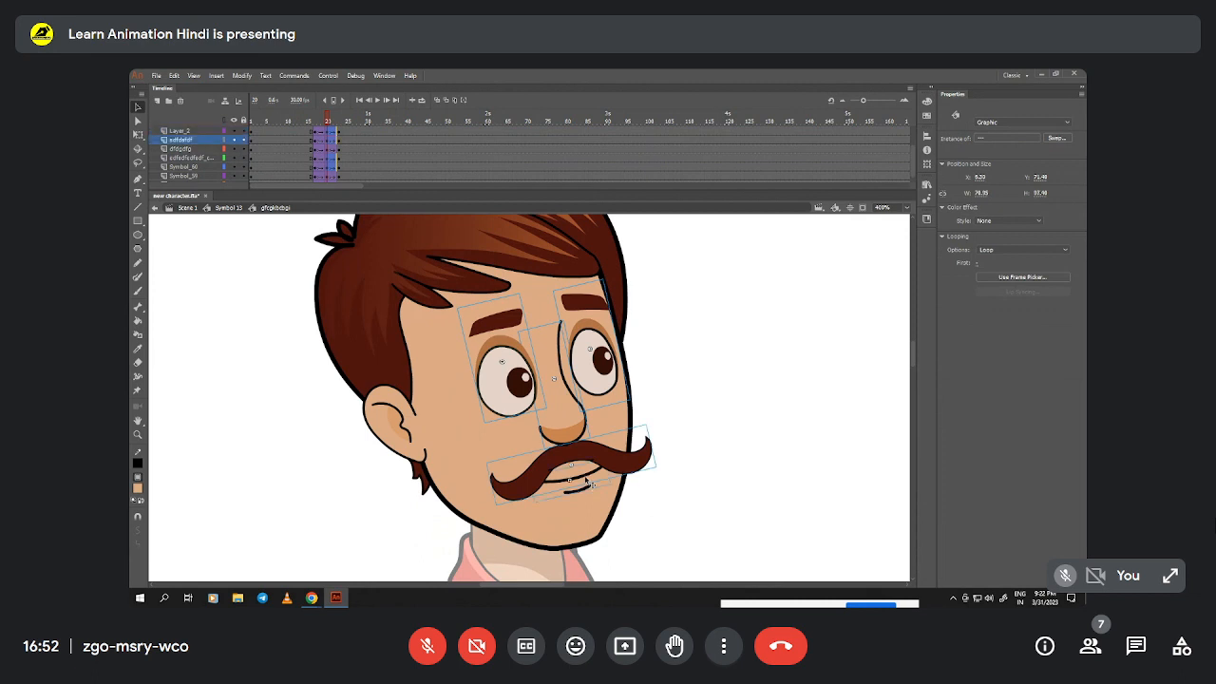
key(Down)
key(Down)
key(Down)
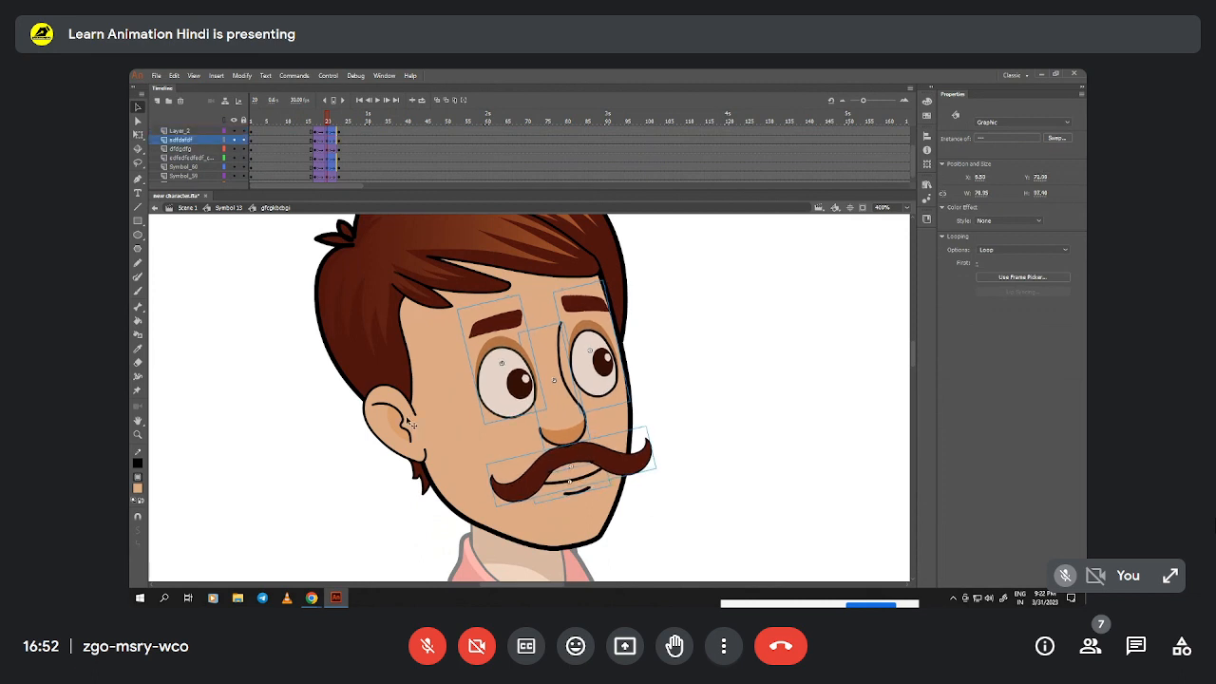
key(Return)
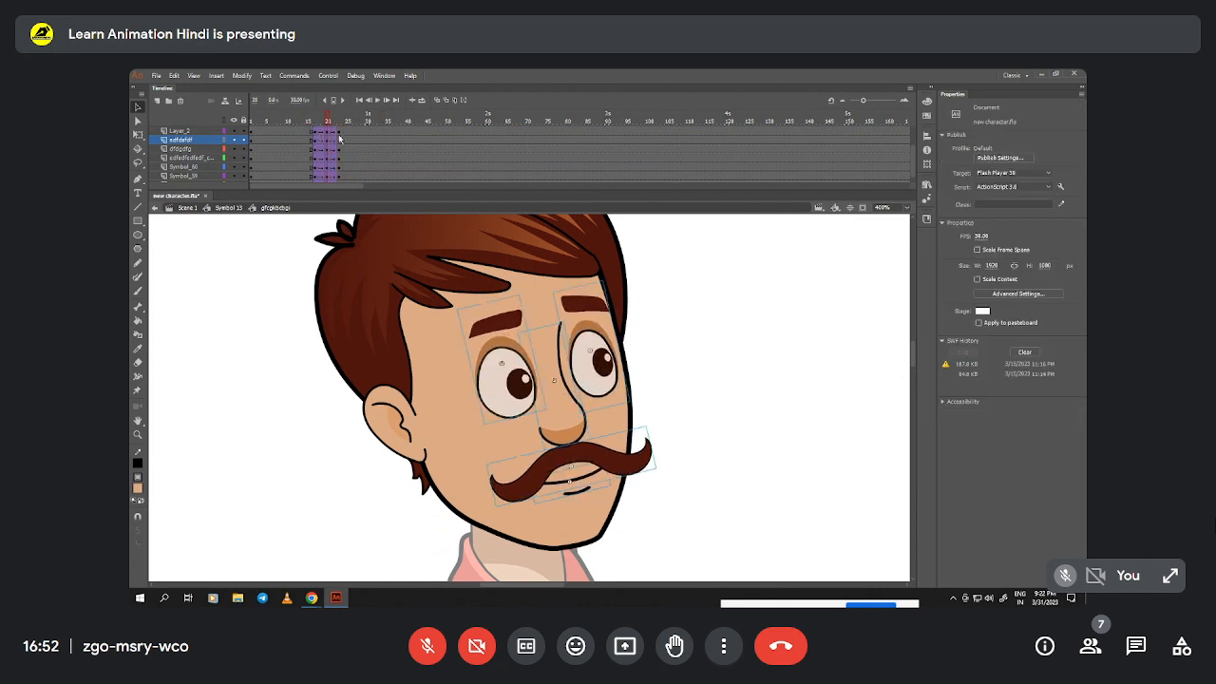
- Duplicate the tweened head frames along the timeline on all layers so the face movement repeats up to frame 35
click(335, 140)
drag(335, 141, 327, 146)
drag(315, 176, 372, 141)
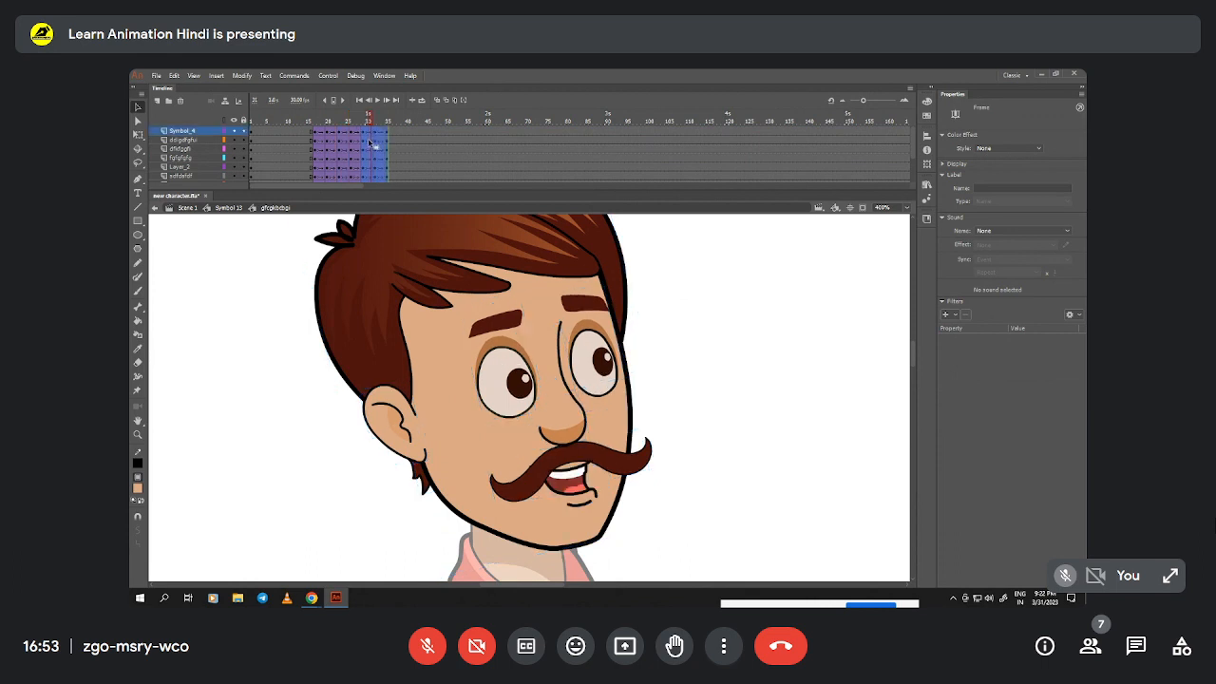
- Select all frames of the head symbol, synchronize their symbols, and play the result from about frame 18
right_click(373, 139)
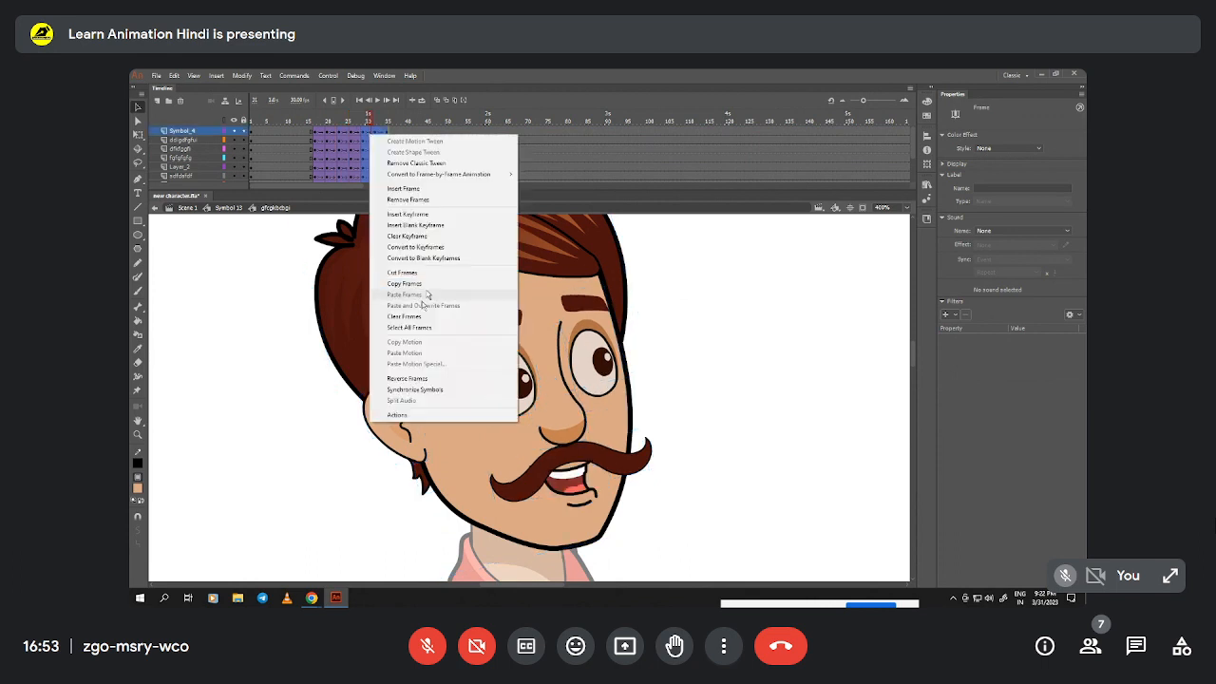
click(423, 326)
right_click(393, 142)
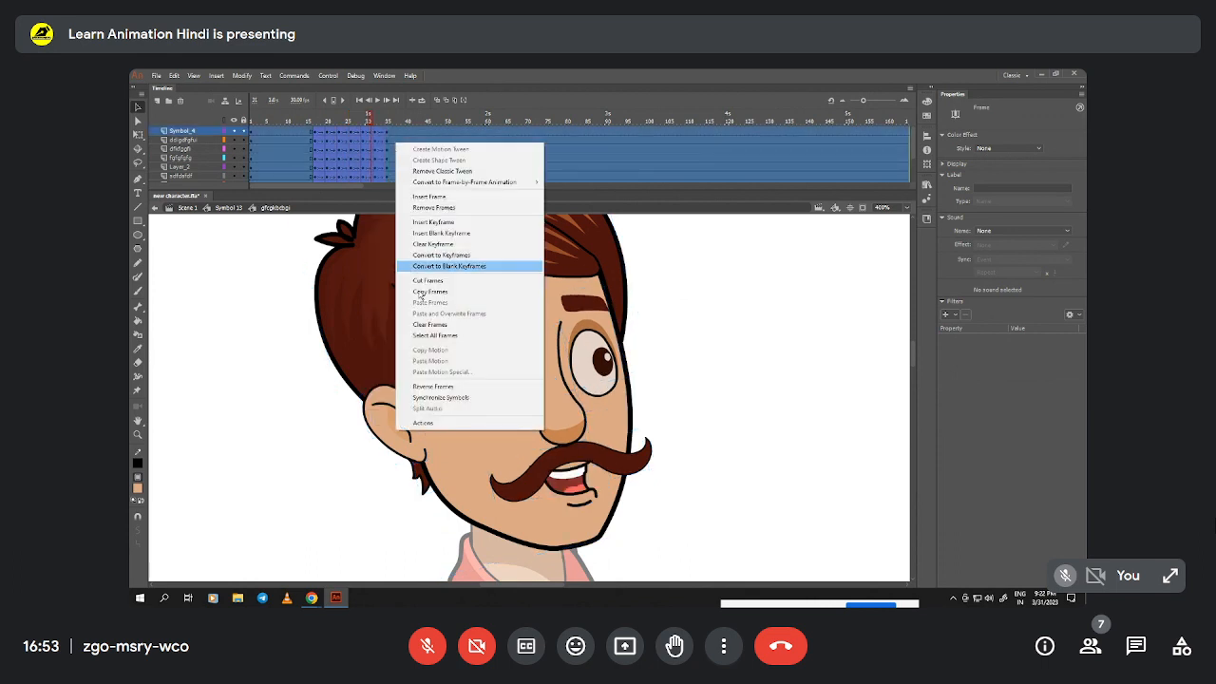
click(437, 398)
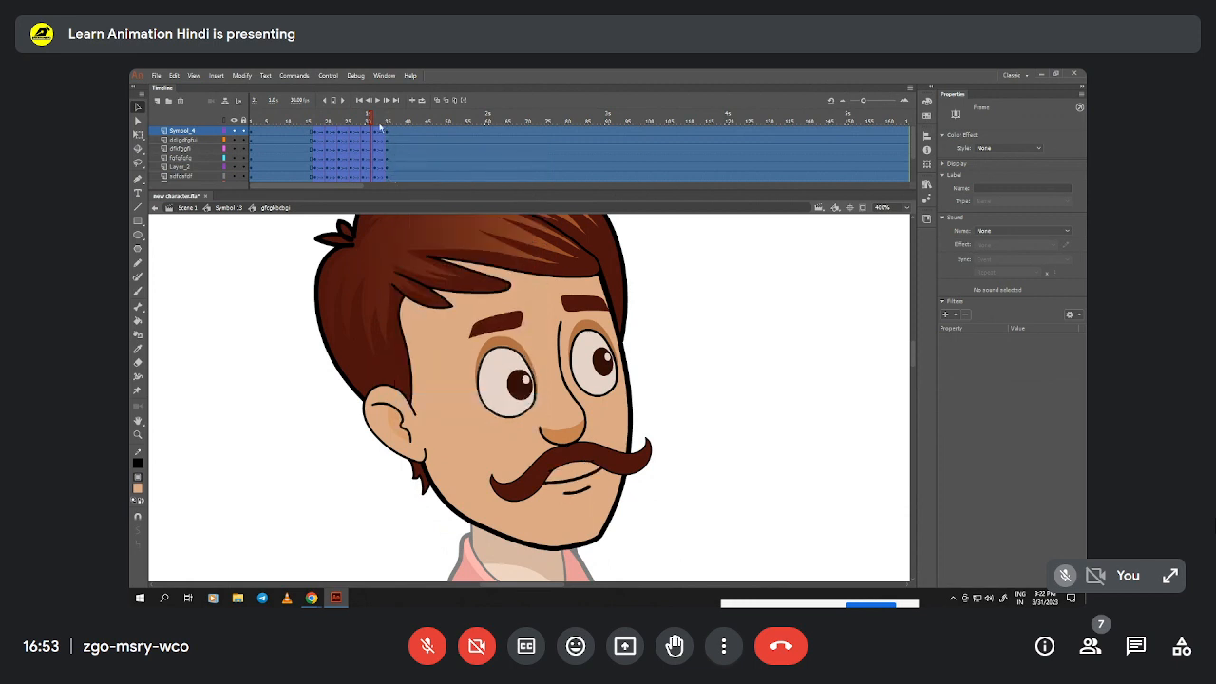
click(320, 122)
key(Return)
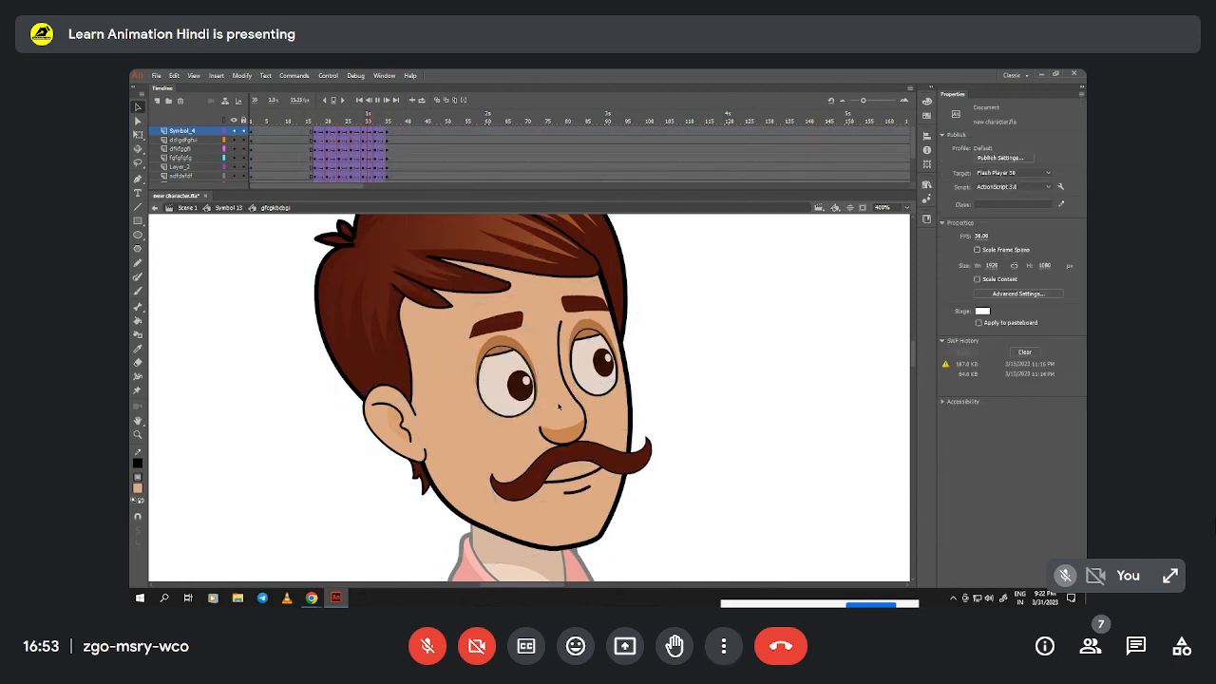
- Return to Symbol 13 and play the animation to review the face close up and the whole figure
click(229, 208)
key(z)
alt+click(572, 437)
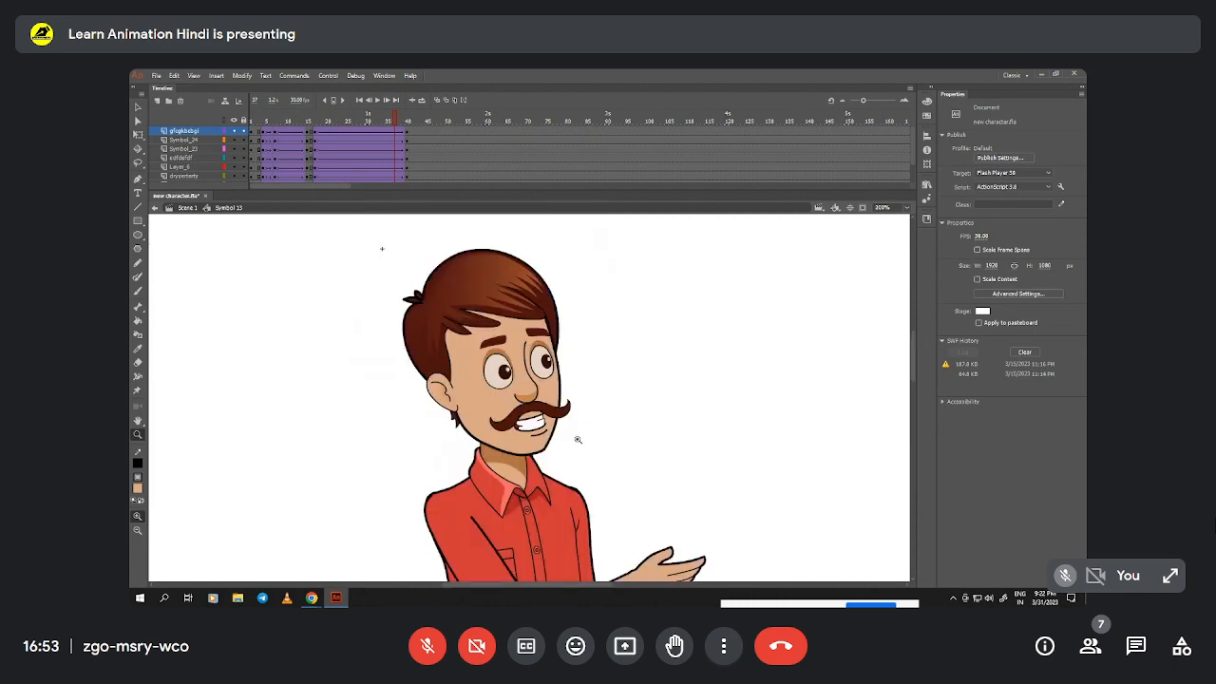
click(578, 440)
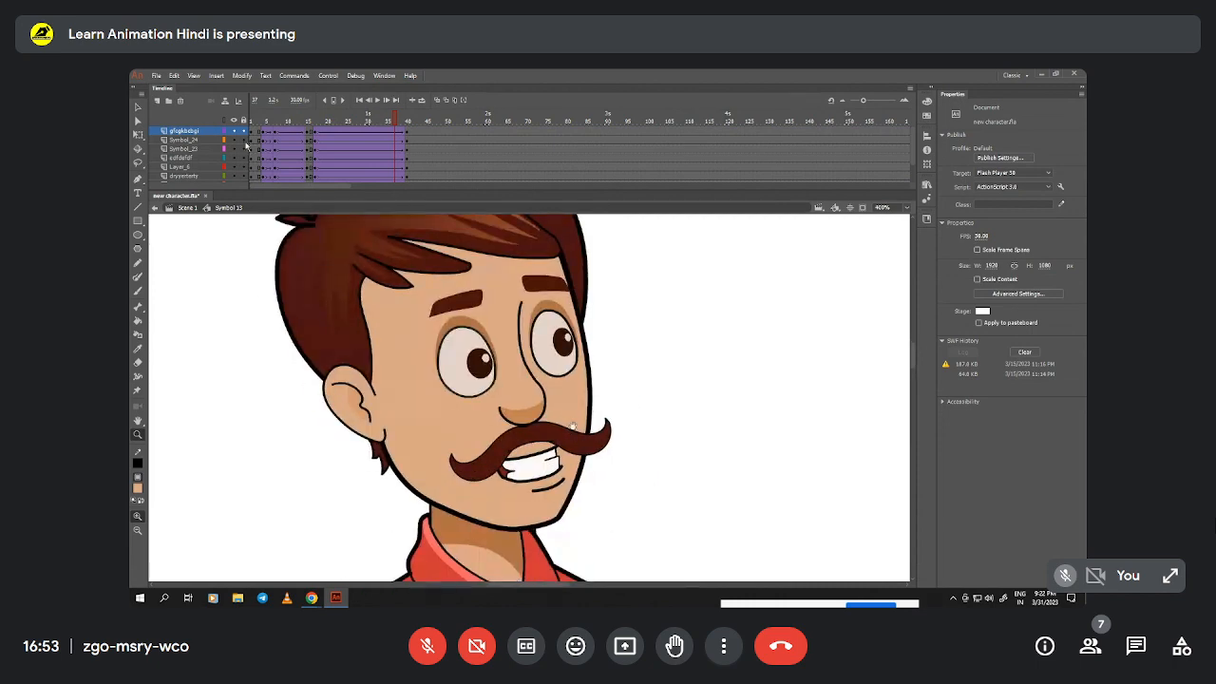
key(Return)
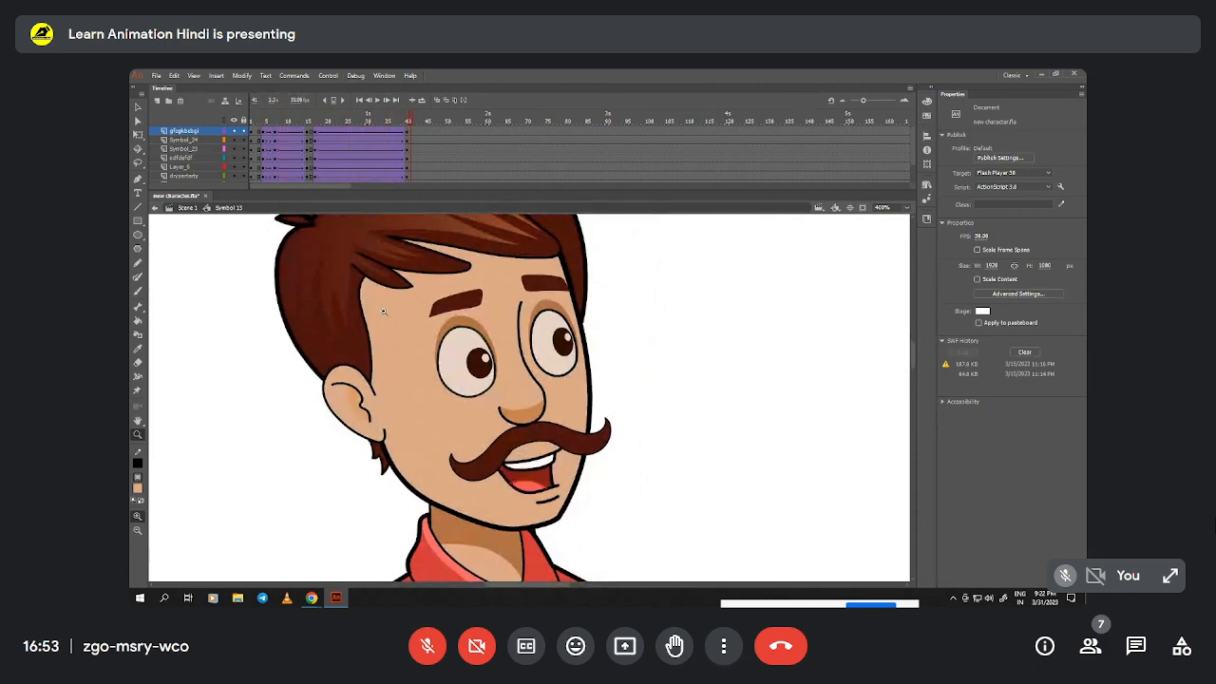
alt+click(502, 443)
alt+click(502, 442)
drag(540, 434, 531, 394)
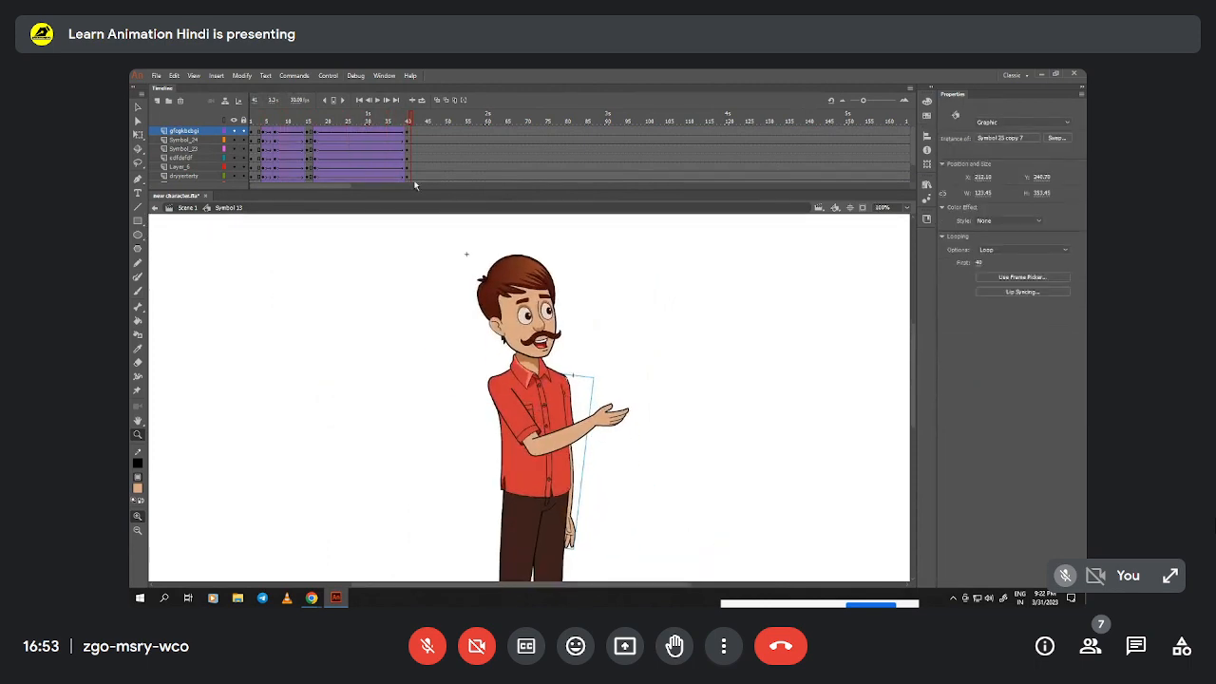
key(Return)
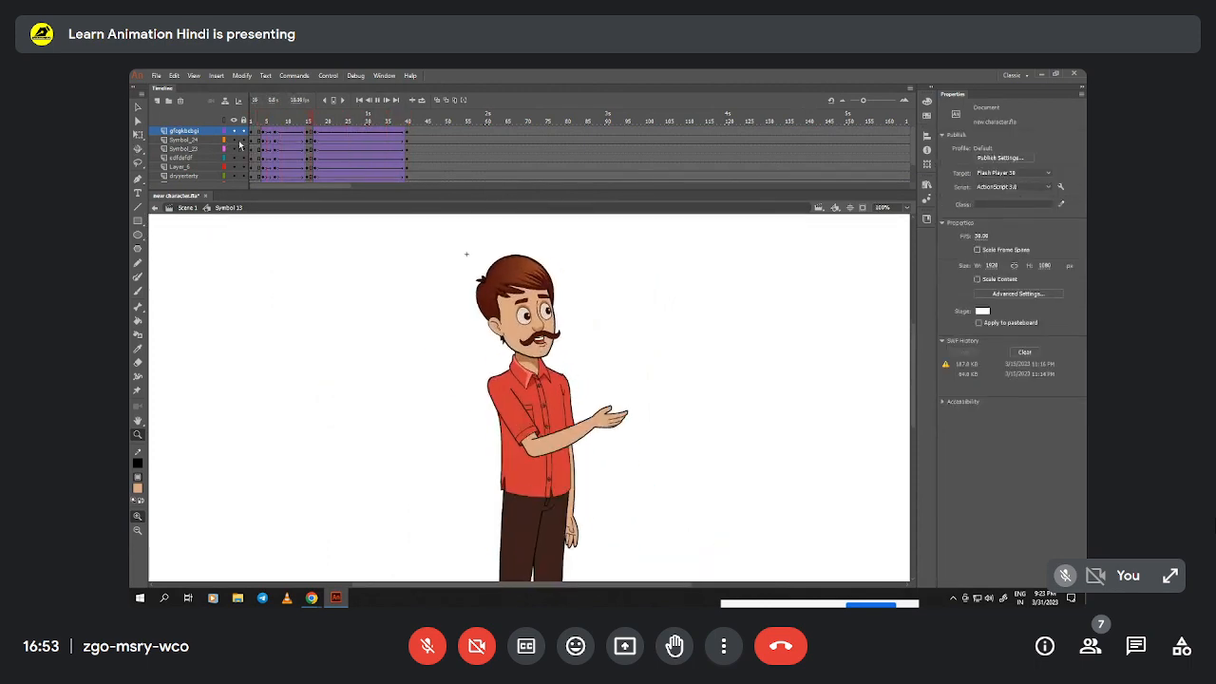
- Insert keyframes on all layers of the character at frames 42, 45, 53 and 62
click(428, 134)
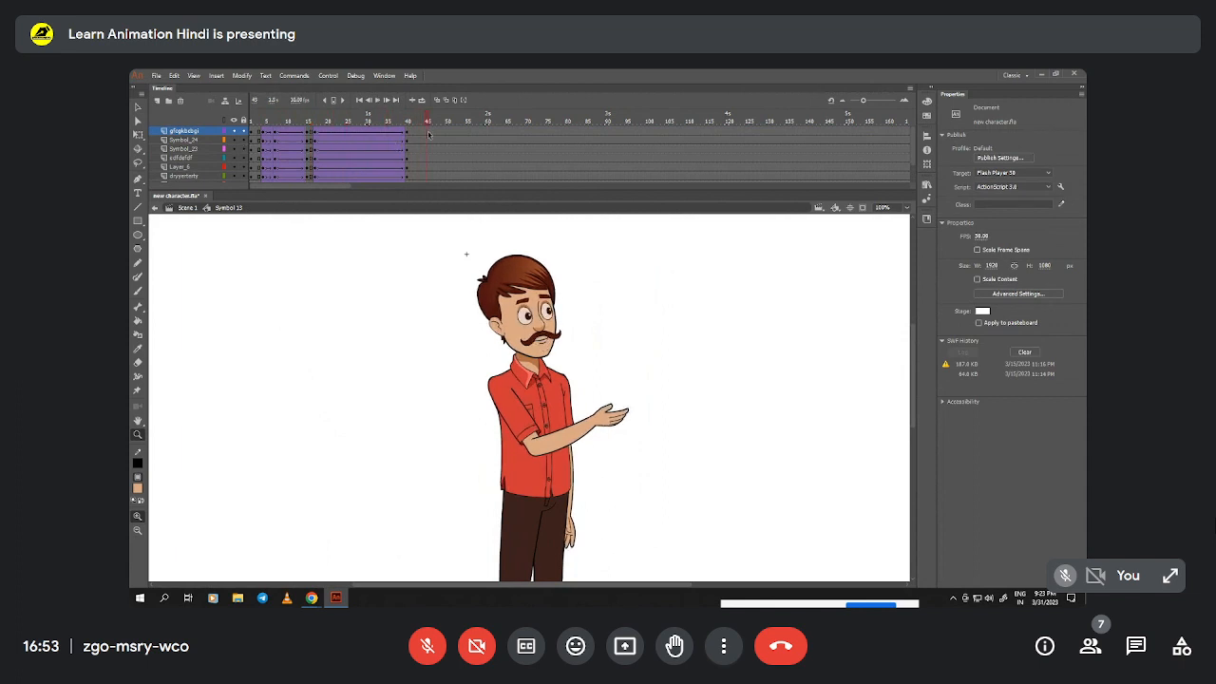
drag(428, 178, 424, 195)
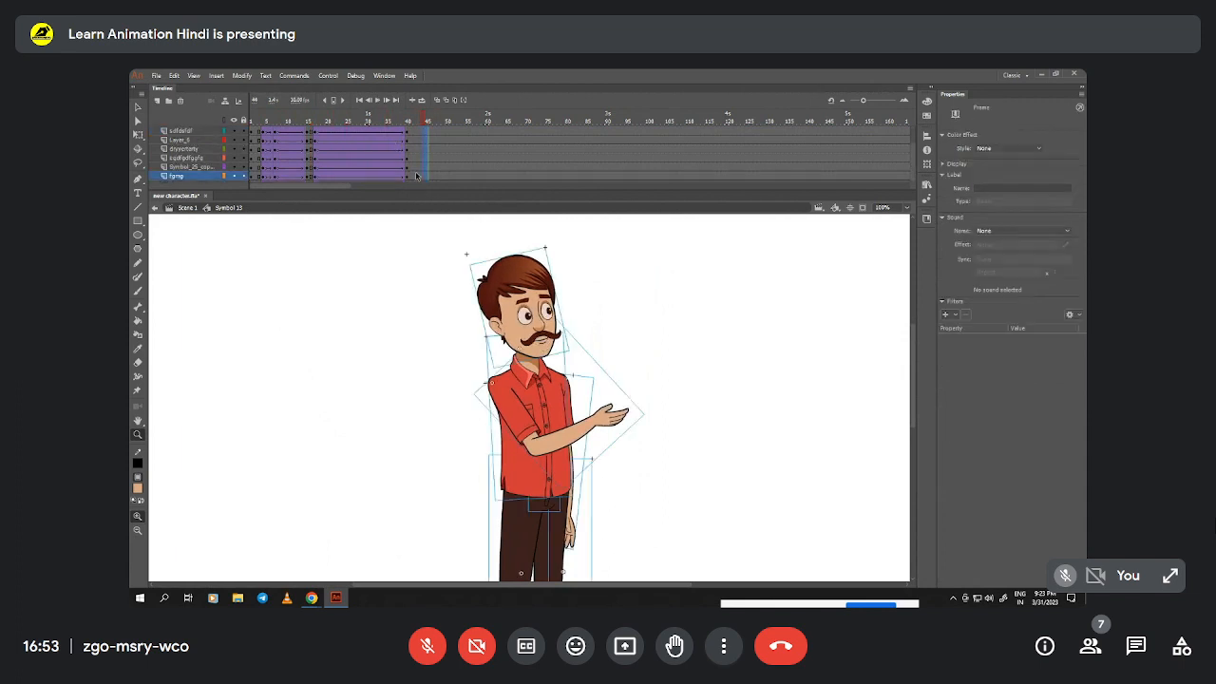
click(417, 121)
drag(416, 121, 418, 105)
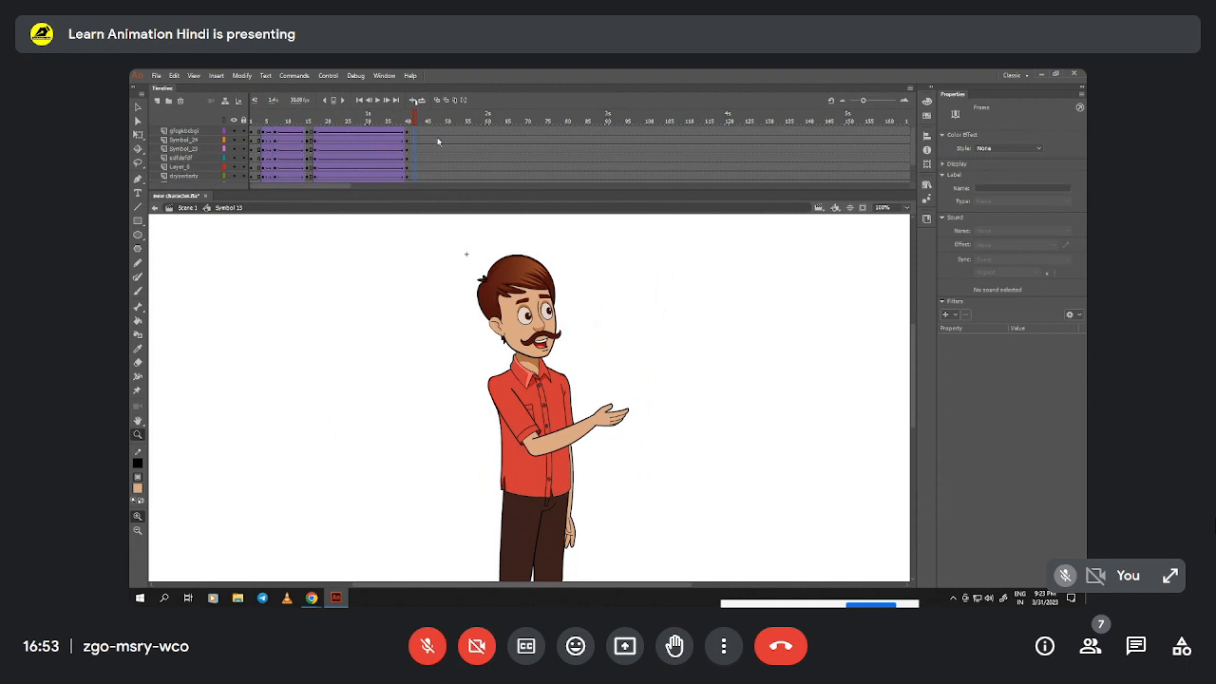
key(F6)
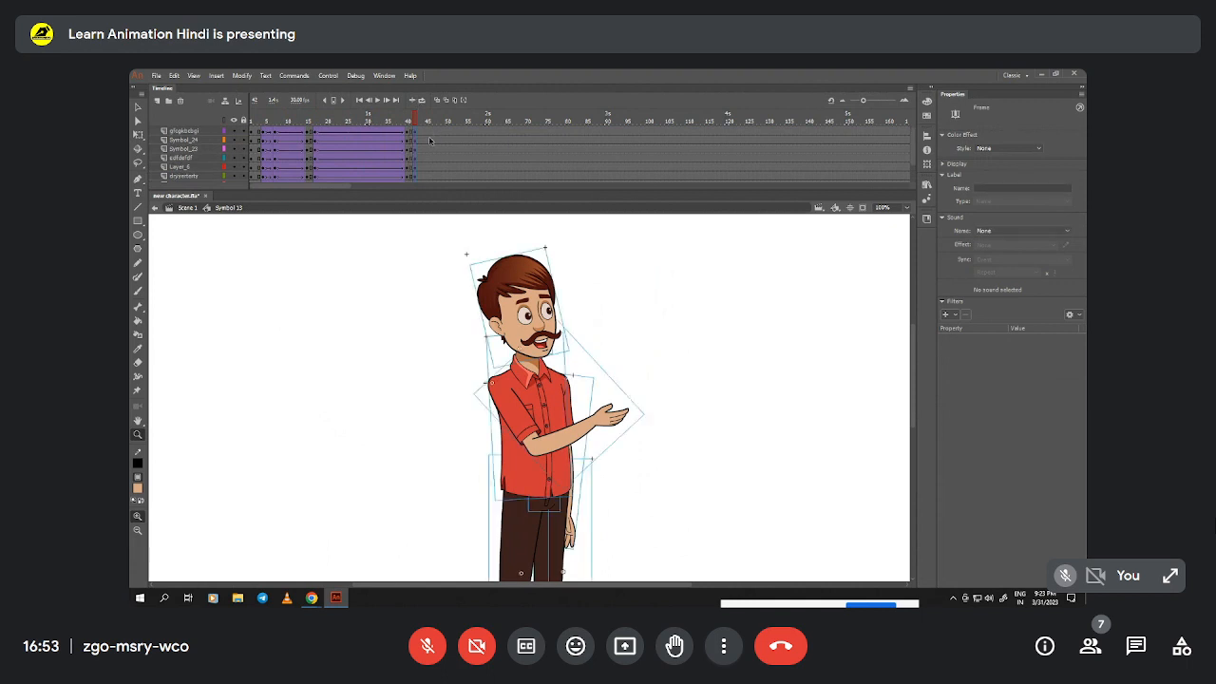
drag(428, 134, 428, 205)
key(F6)
drag(460, 134, 469, 173)
key(F6)
click(491, 177)
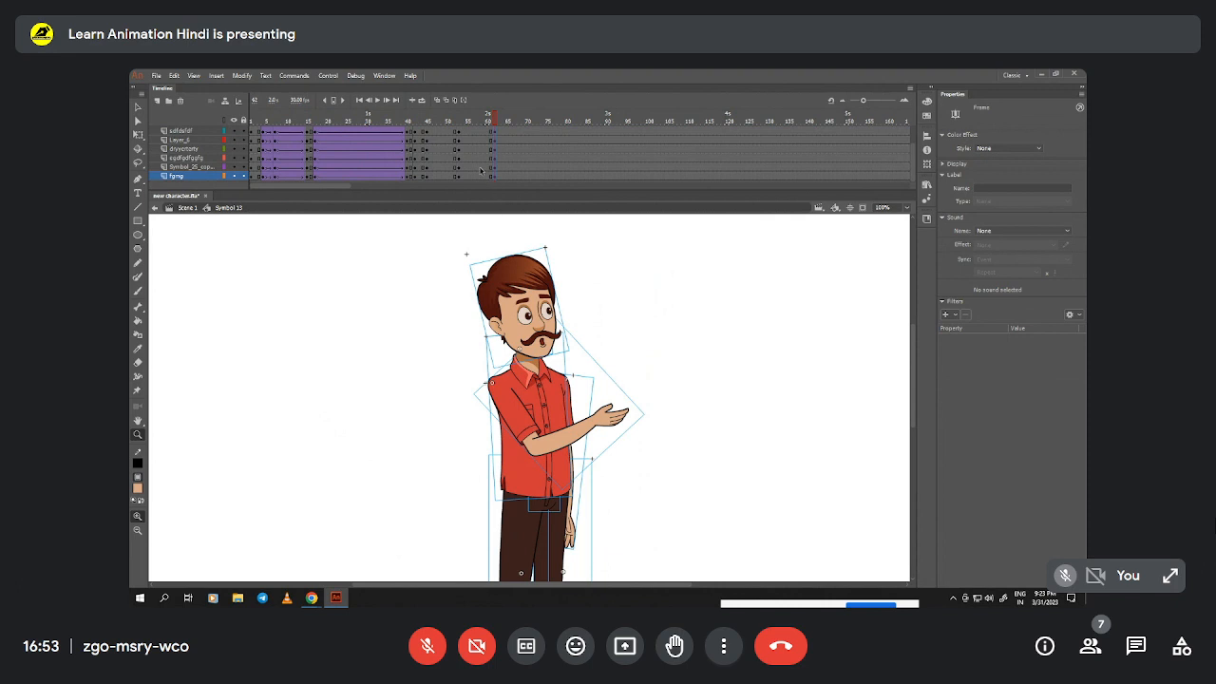
key(F6)
- Create classic tweens on all layers between the keyframes from frame 42 to frame 62
drag(424, 133, 476, 227)
right_click(454, 157)
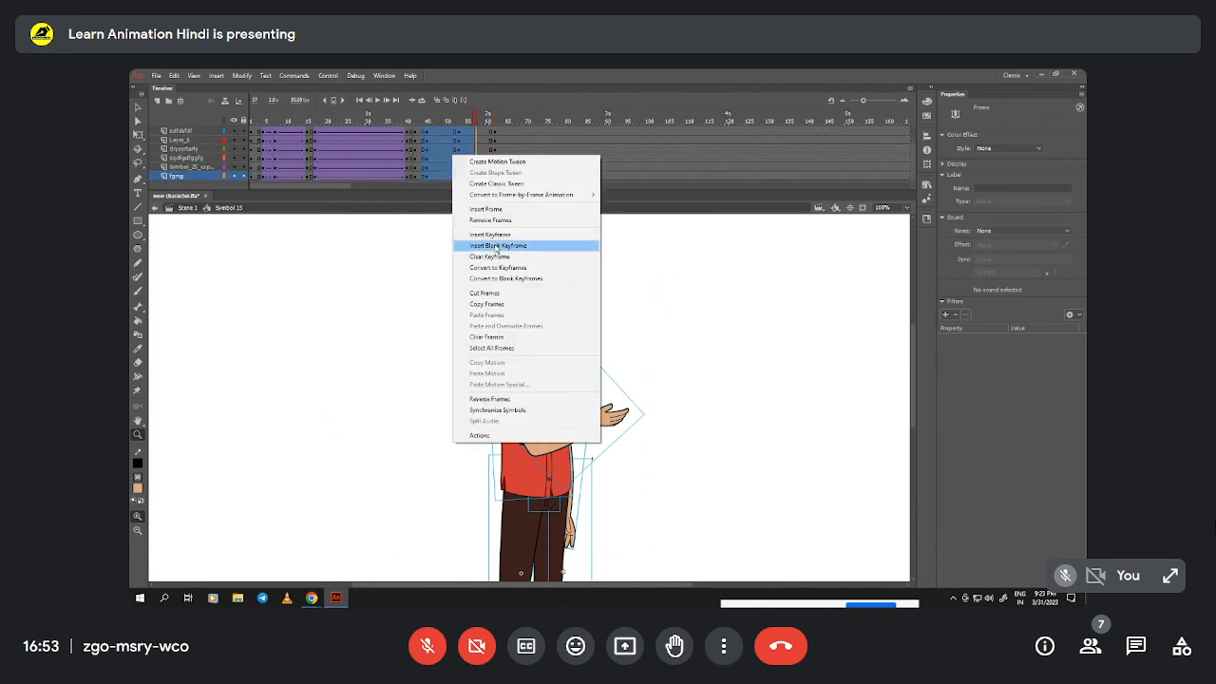
click(493, 257)
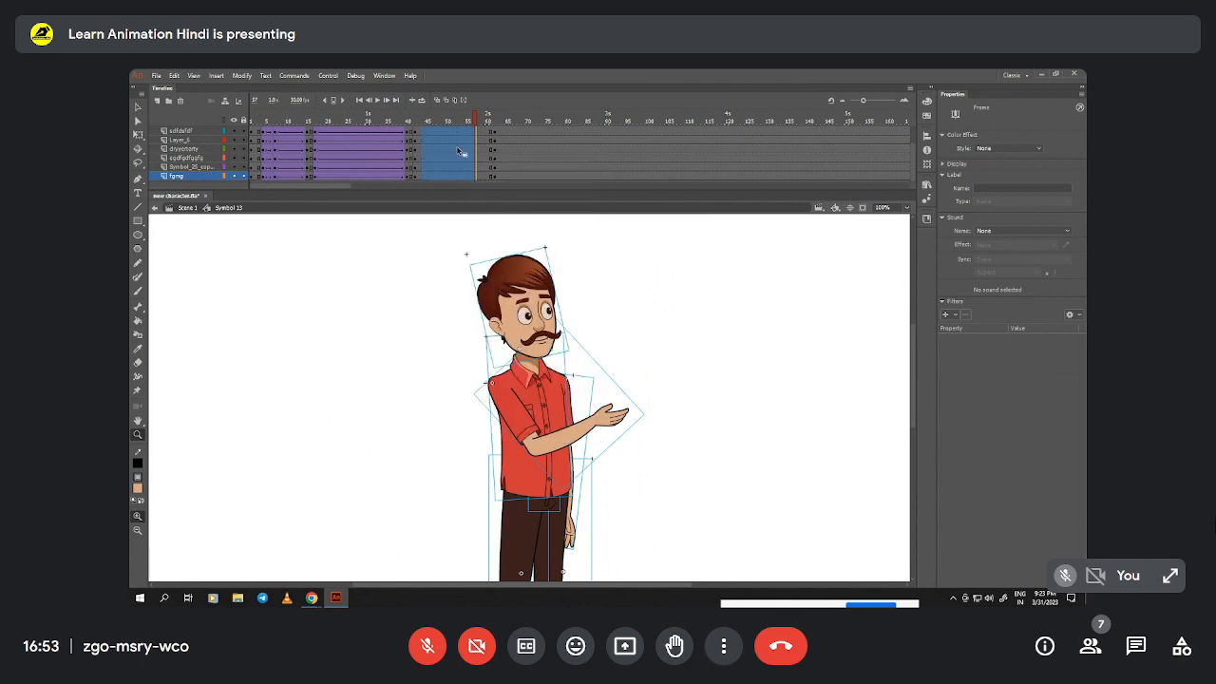
right_click(458, 146)
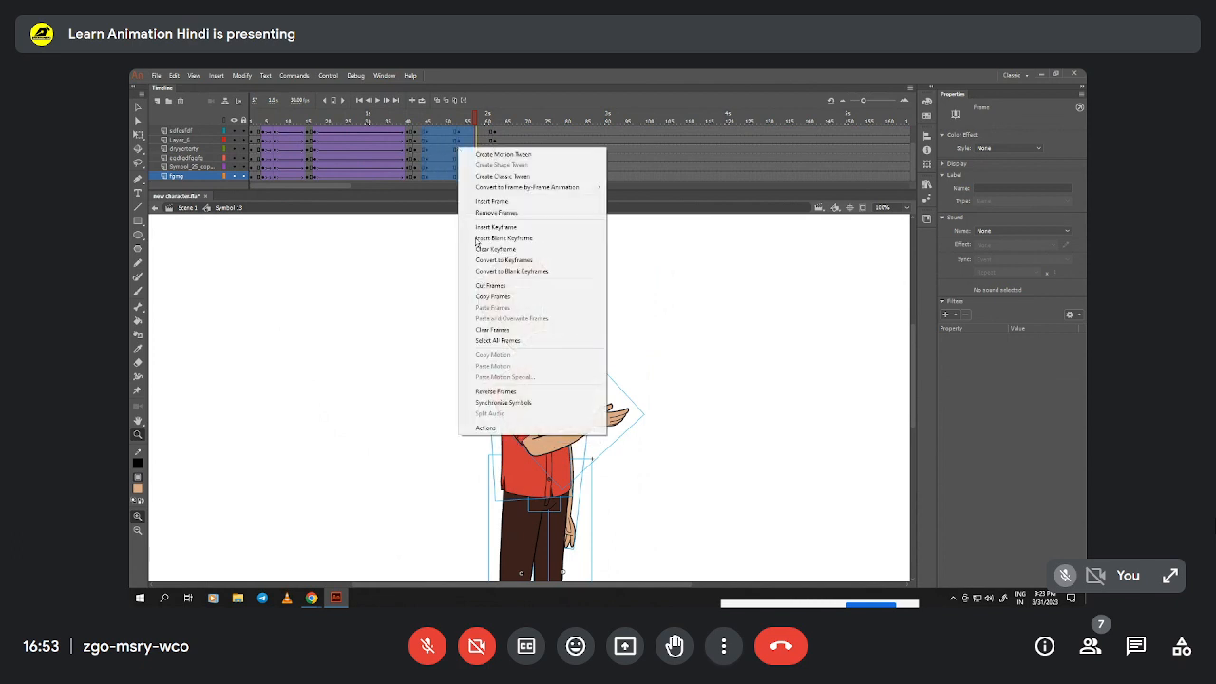
click(497, 177)
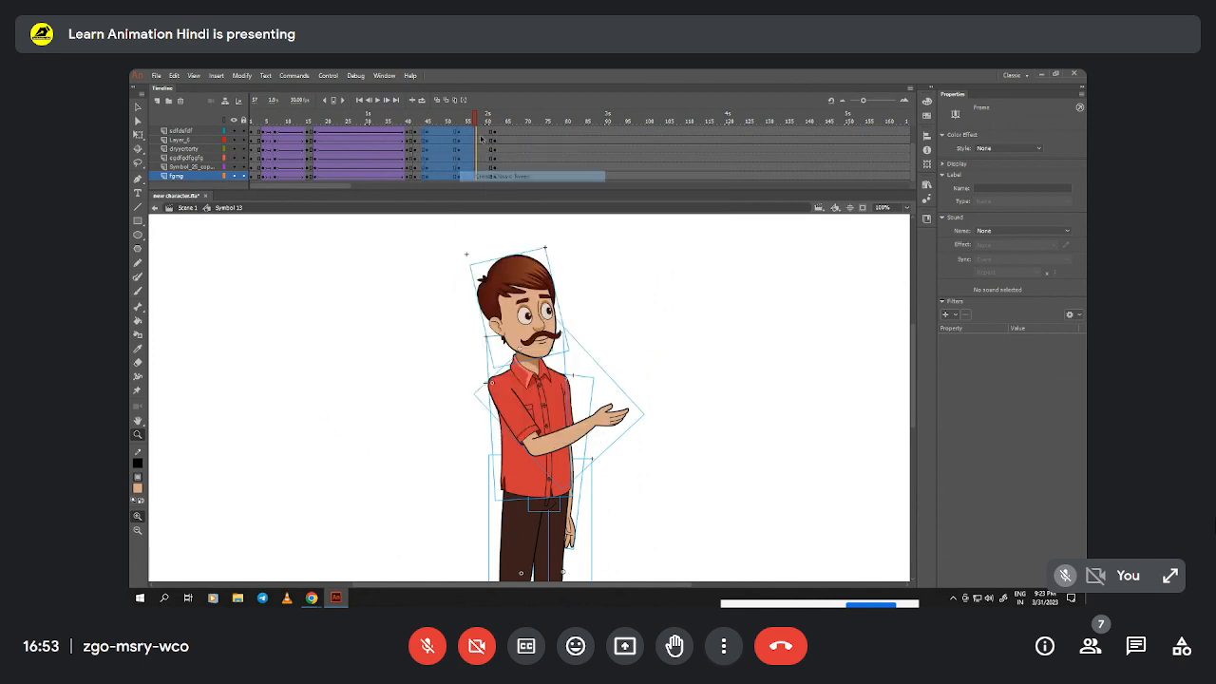
- Set the classic ease strength to 100 on the tweens after frame 53 and to -100 on those between frames 45 and 53
drag(476, 124, 475, 247)
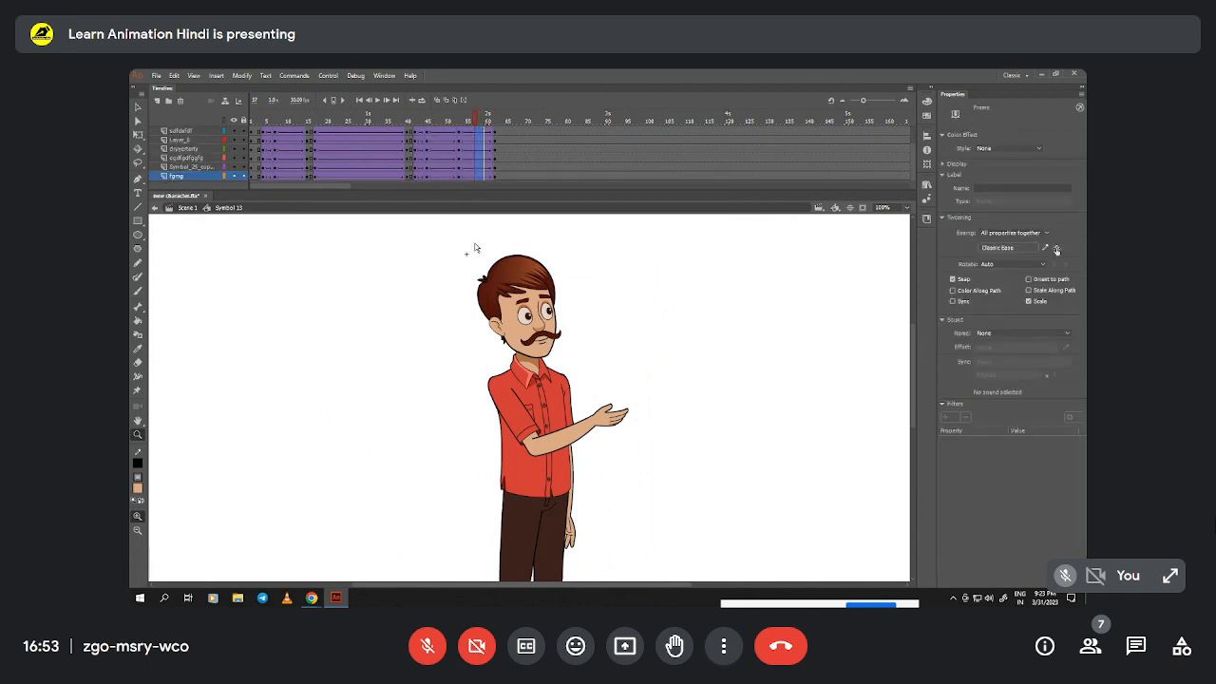
scroll(435, 144, up, 1)
click(444, 134)
scroll(442, 143, down, 1)
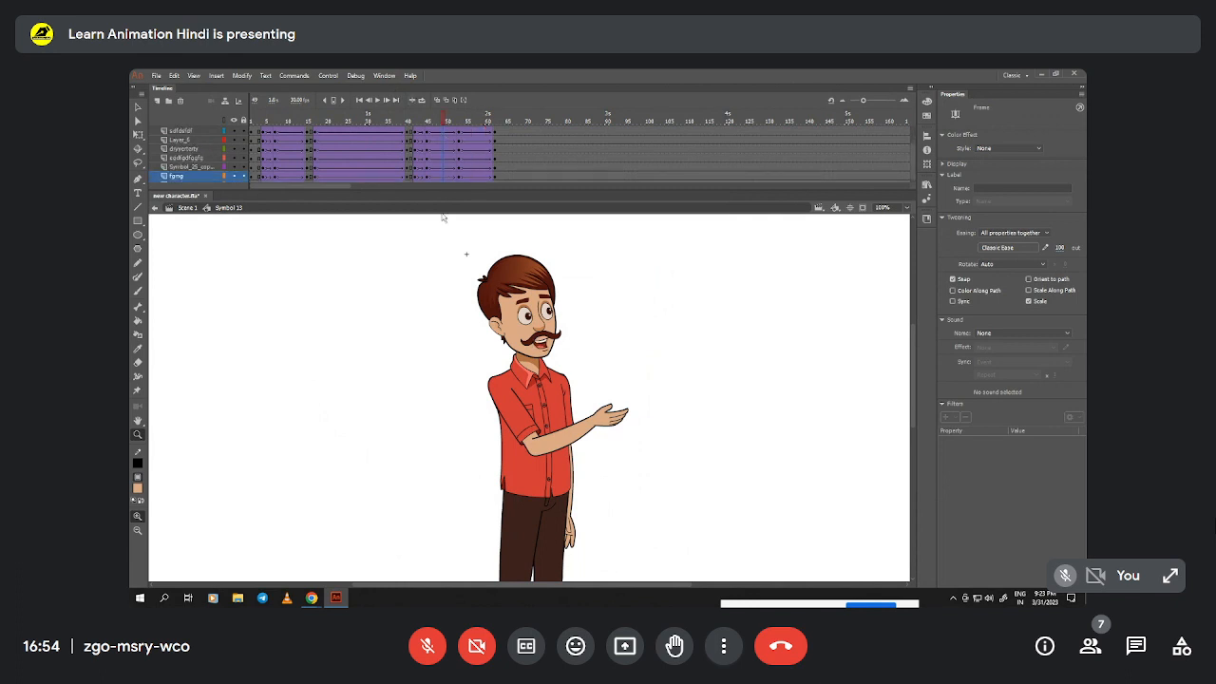
drag(1056, 248, 714, 205)
scroll(434, 143, up, 1)
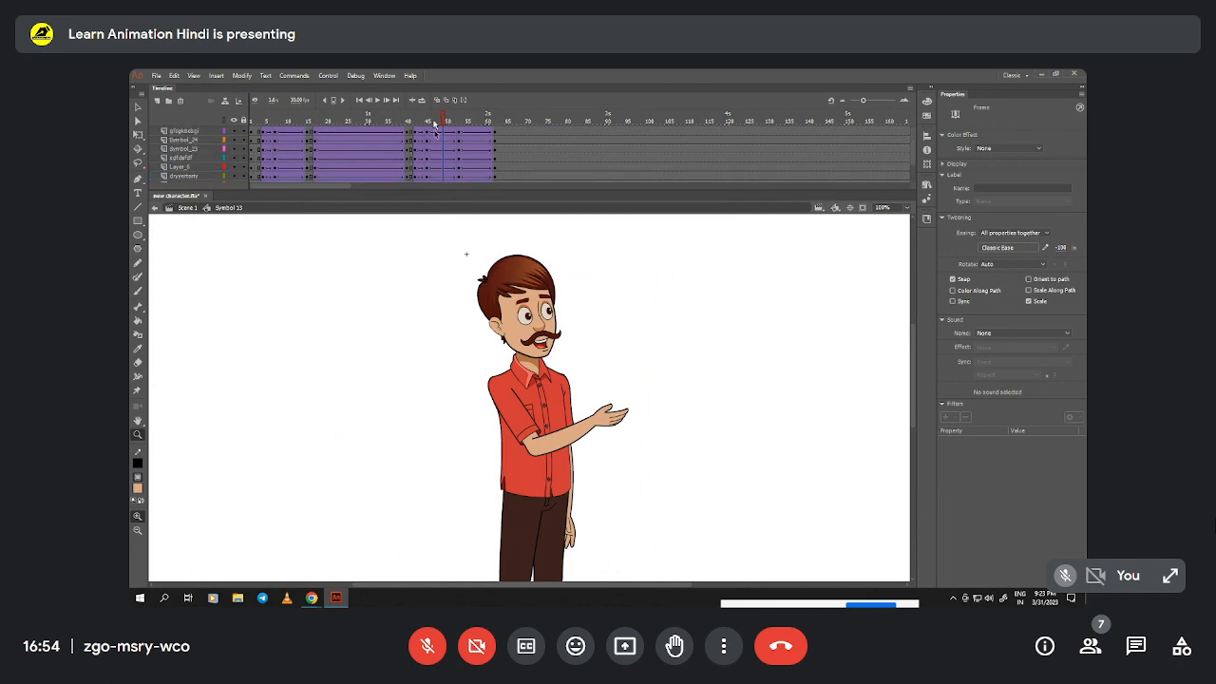
- At frame 45, select the whole figure without its ground shadow and stretch it slightly taller with Free Transform
click(428, 124)
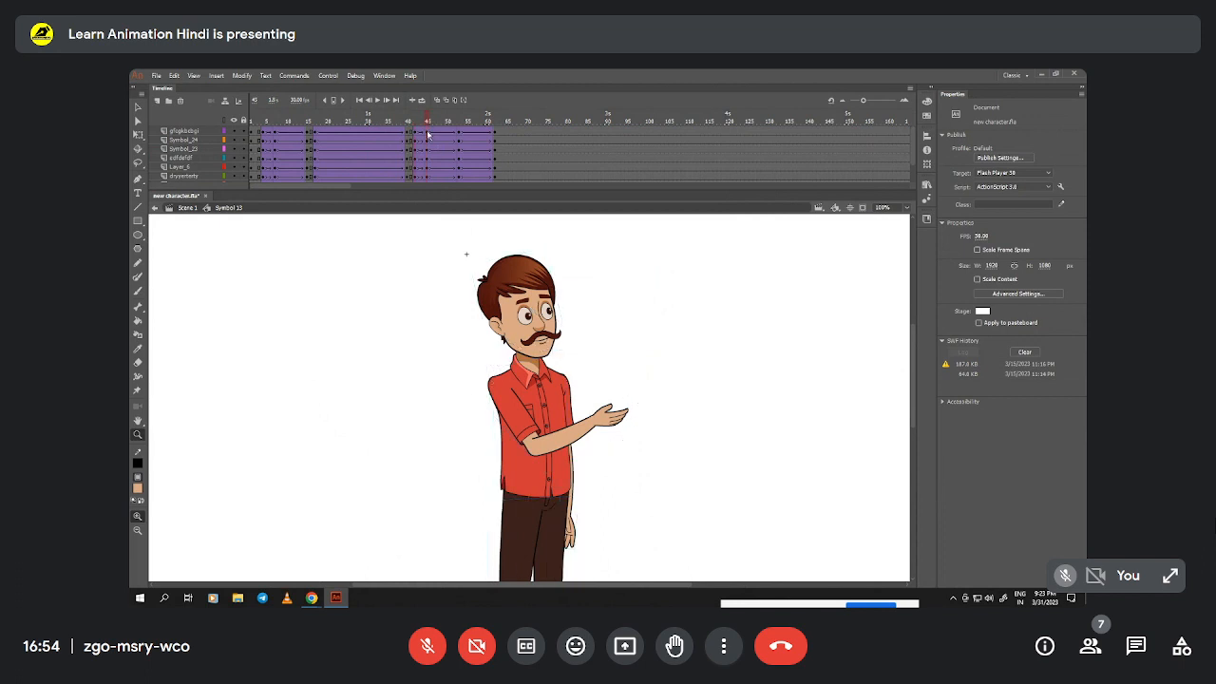
key(v)
key(ctrl+minus)
click(553, 420)
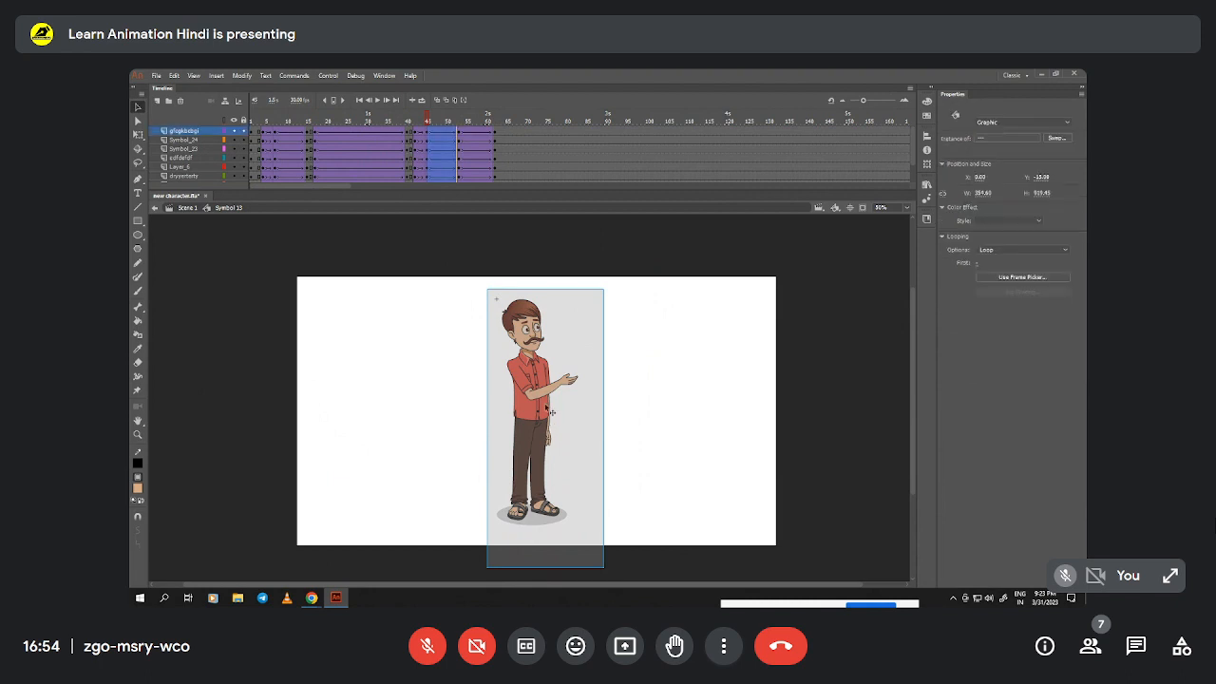
key(z)
click(542, 486)
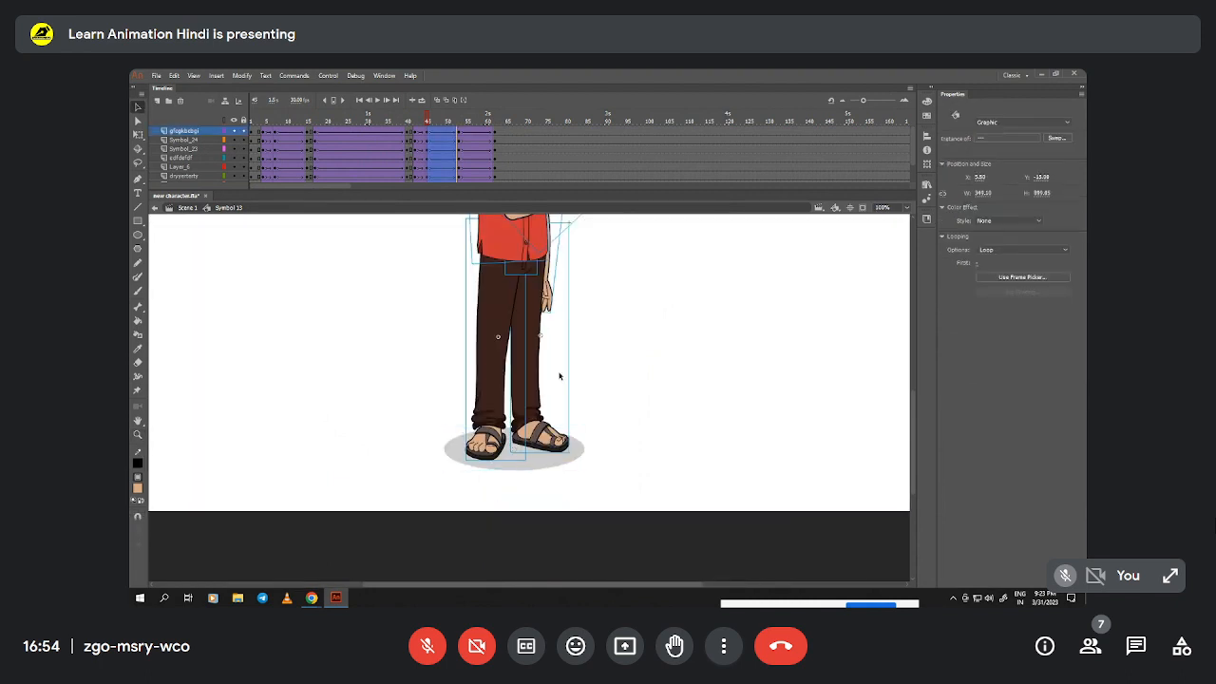
key(ctrl+minus)
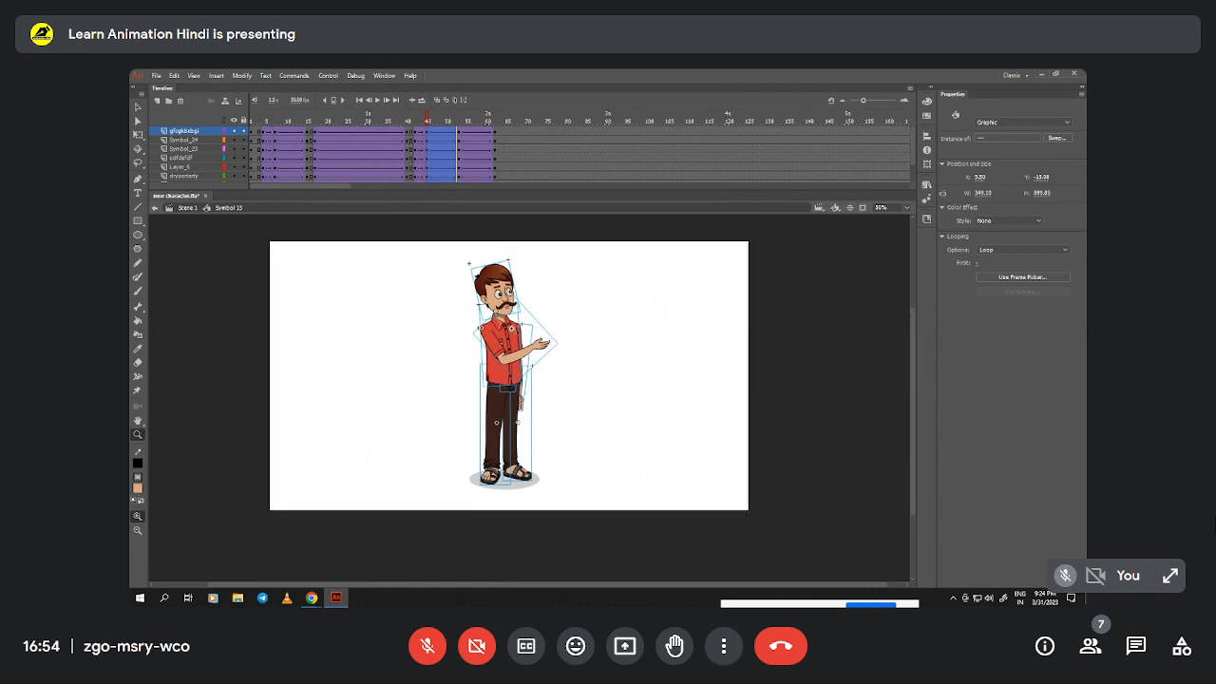
key(ctrl+equal)
key(q)
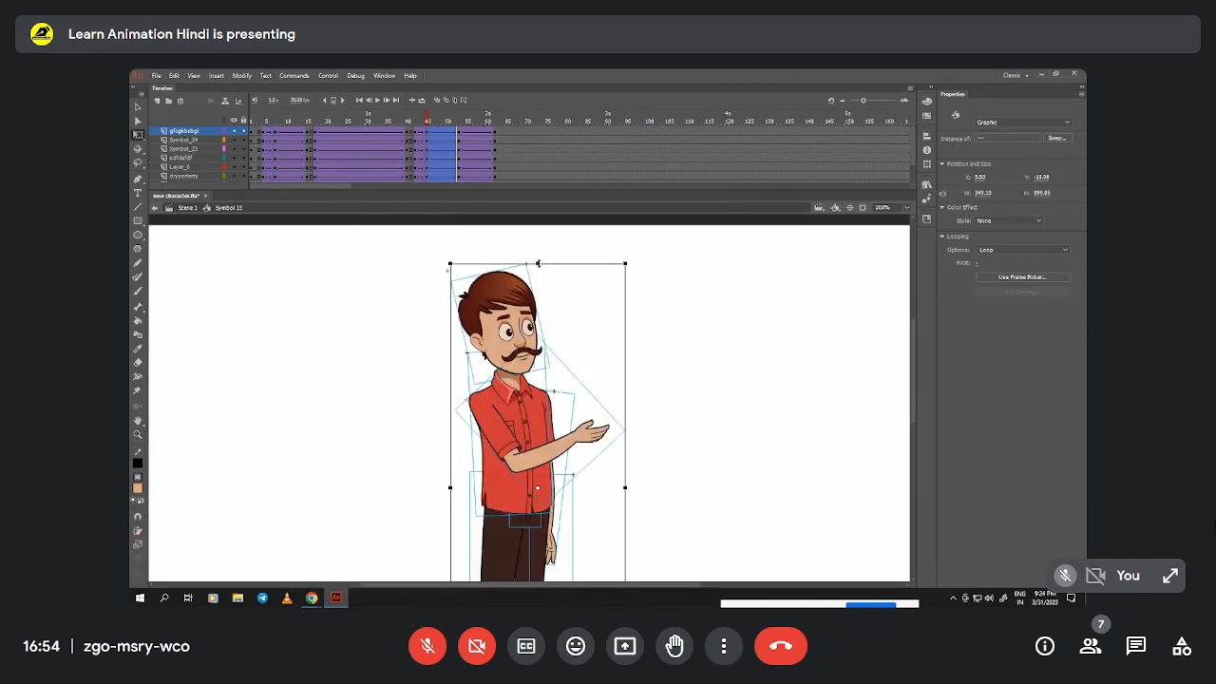
- At frame 45, rotate the raised front arm and the hanging back arm slightly
click(444, 121)
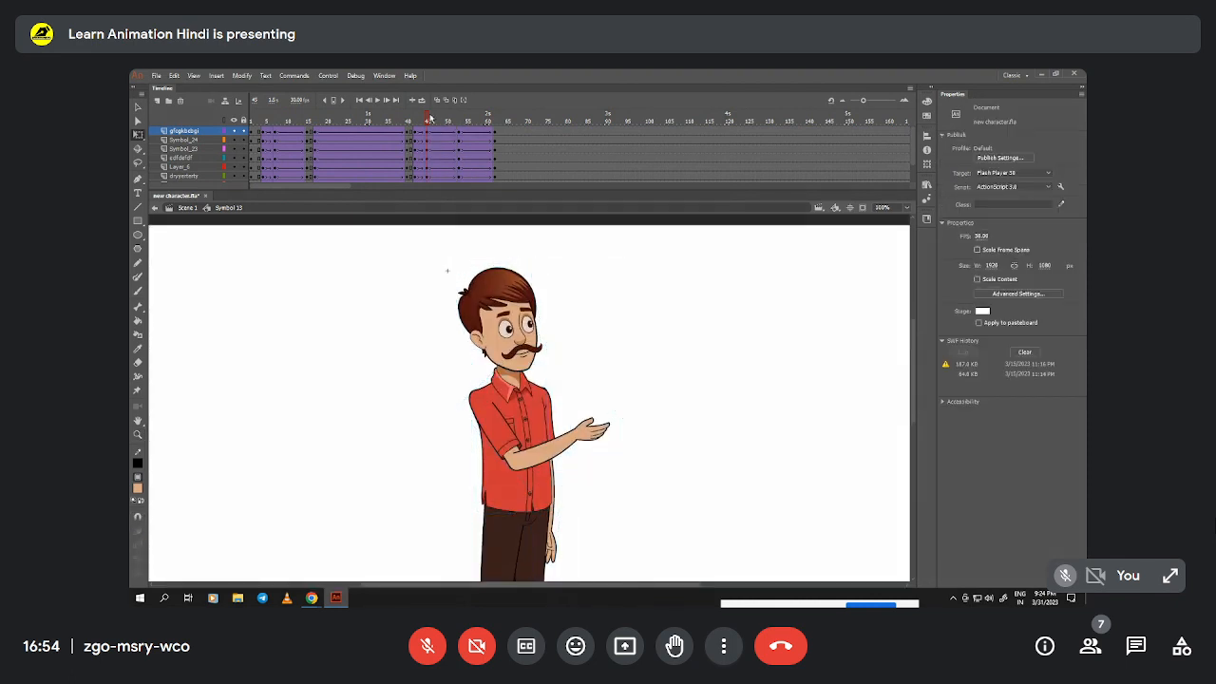
drag(443, 122, 427, 149)
click(589, 433)
drag(636, 433, 638, 431)
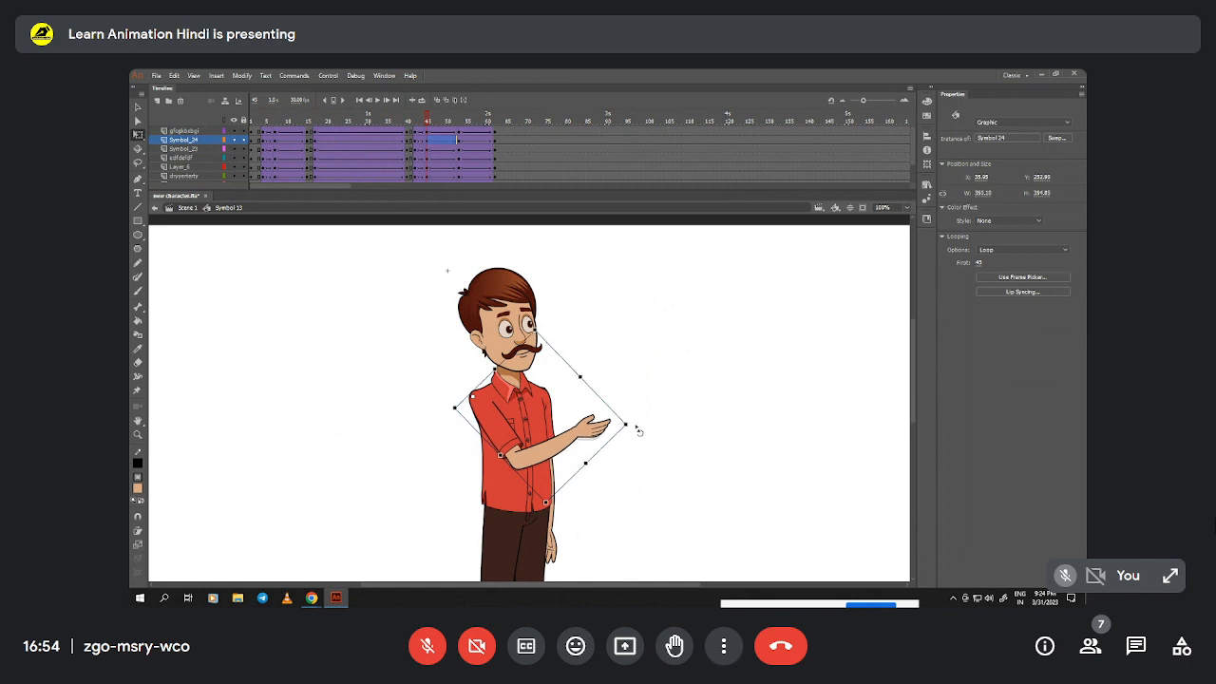
scroll(617, 476, down, 2)
click(554, 513)
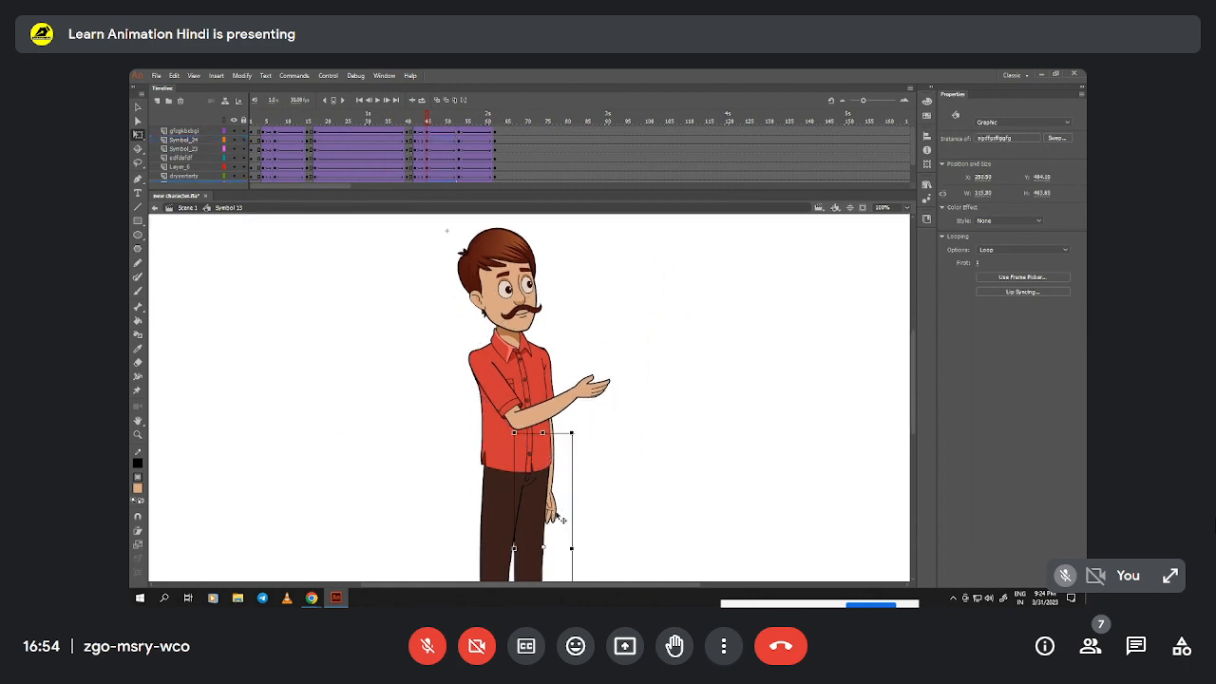
drag(561, 527, 557, 527)
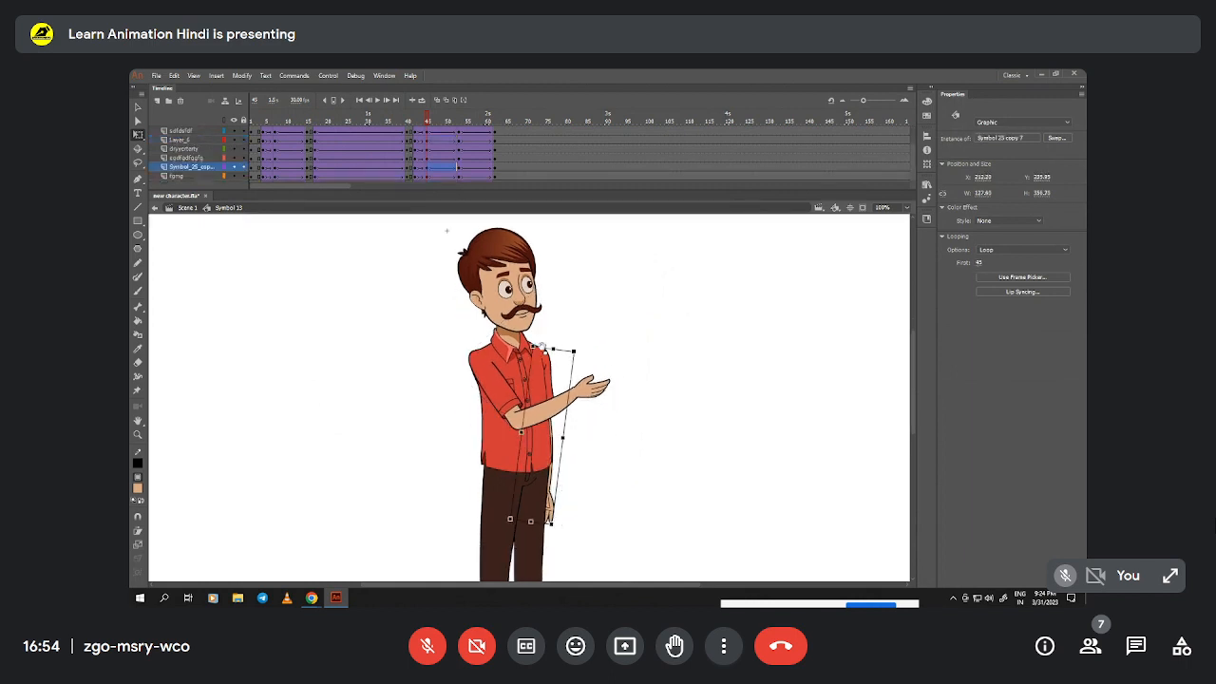
- At frame 53, squash the whole figure slightly without its ground shadow, and play the animation from about frame 34
scroll(540, 344, up, 1)
drag(424, 120, 459, 153)
key(z)
alt+click(519, 404)
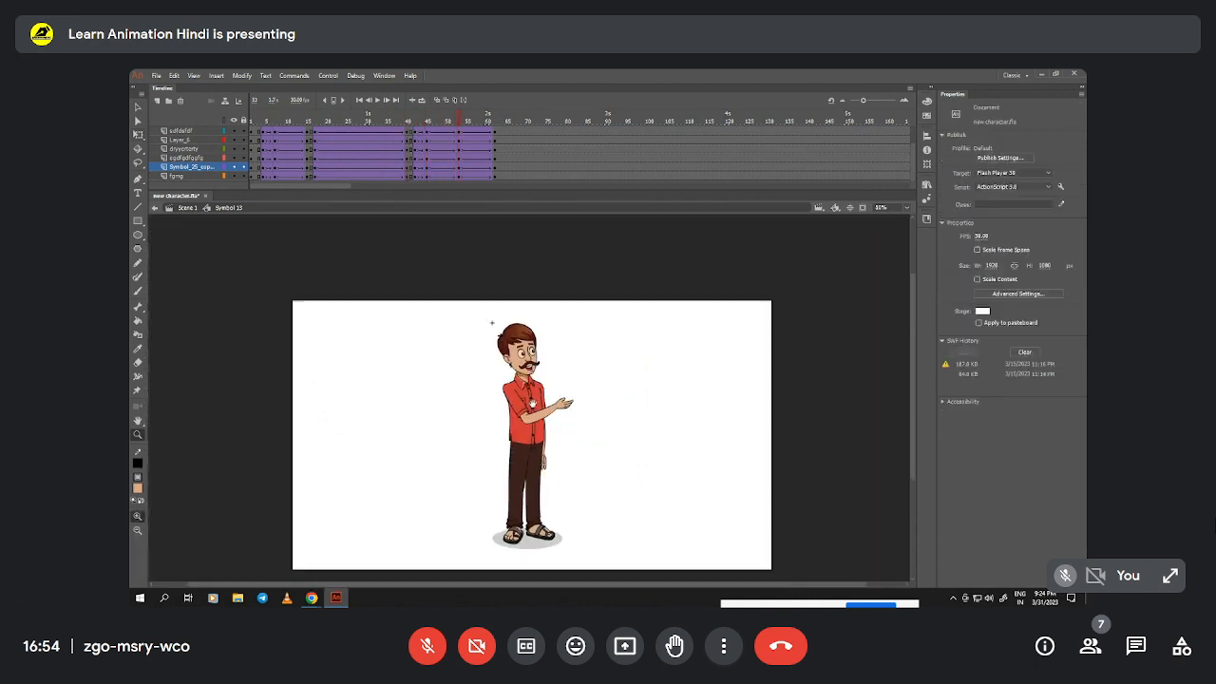
key(v)
drag(476, 324, 583, 530)
key(q)
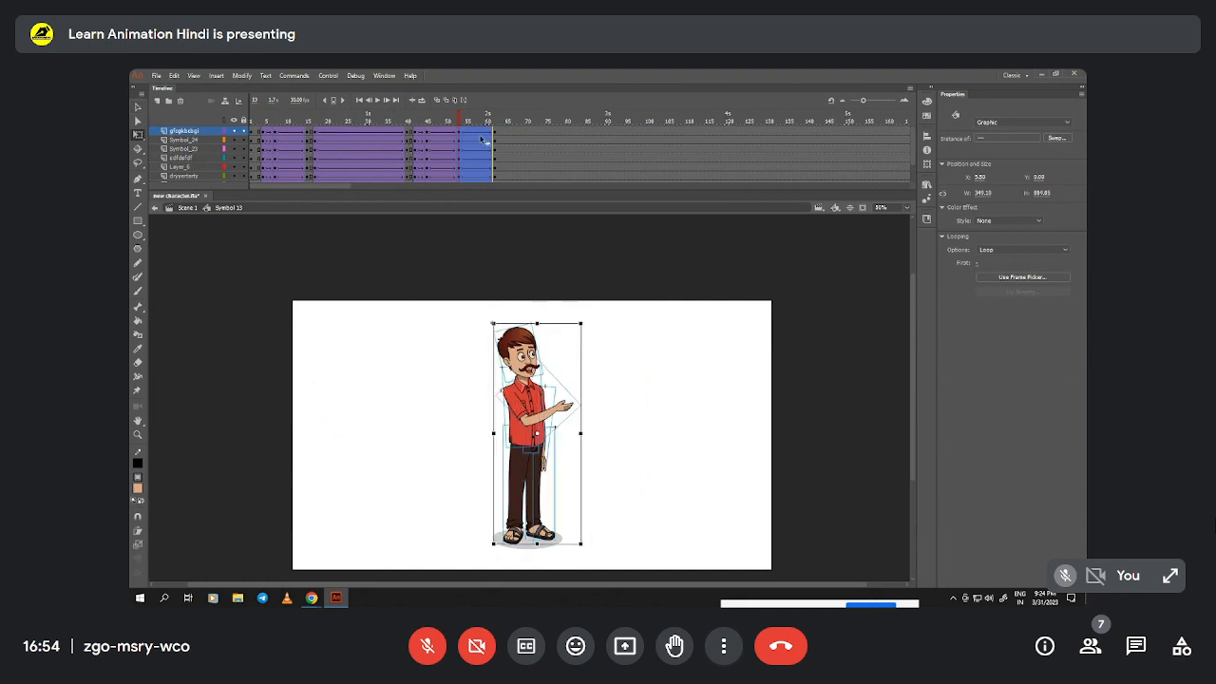
click(383, 146)
key(Return)
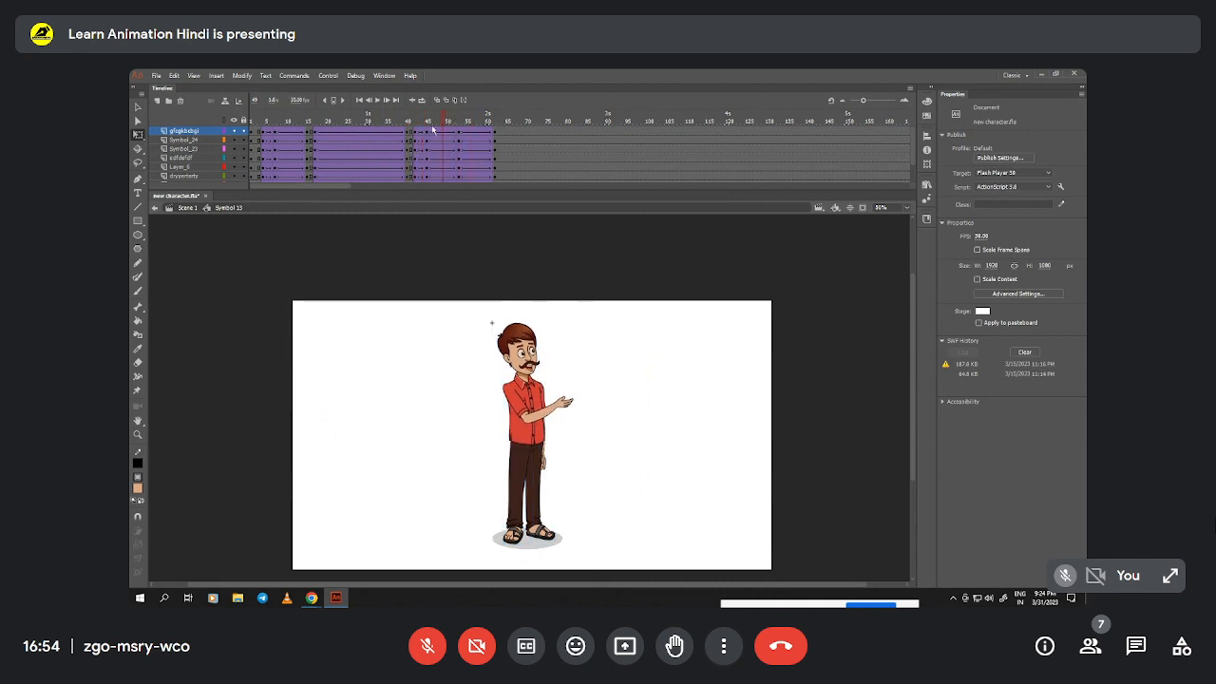
- At frame 53, tilt the head forward, raise the front arm slightly and rotate the hanging back arm a little
key(z)
click(542, 394)
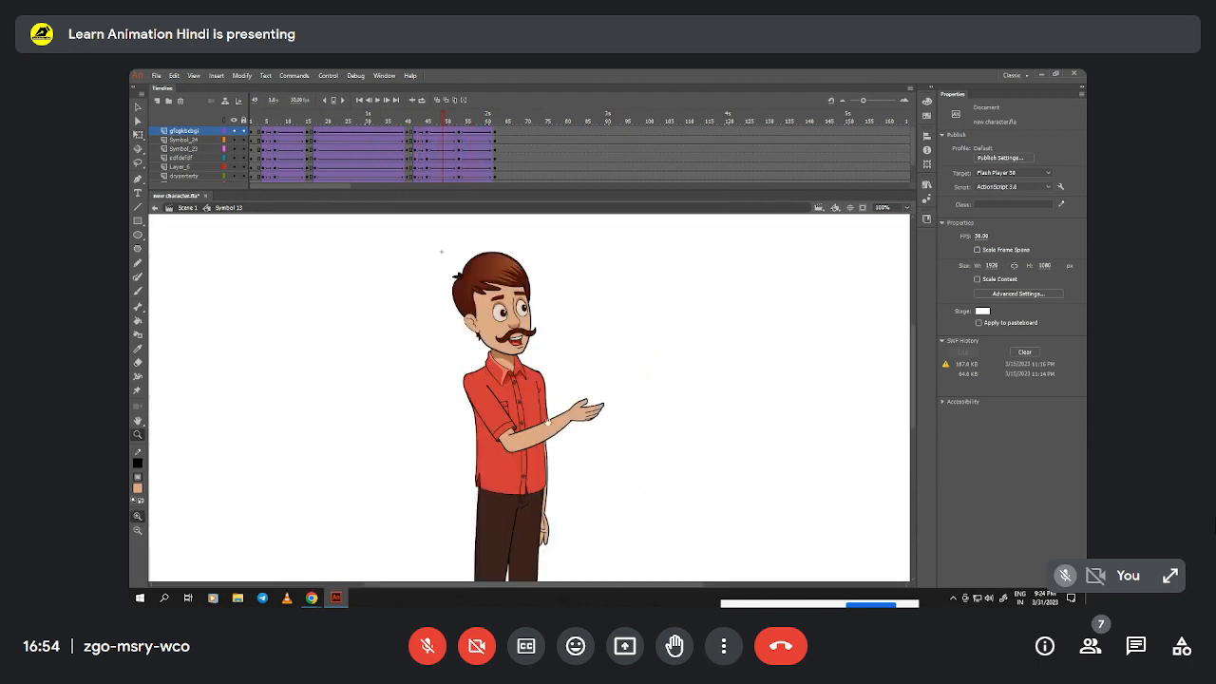
drag(443, 119, 459, 148)
key(v)
click(526, 341)
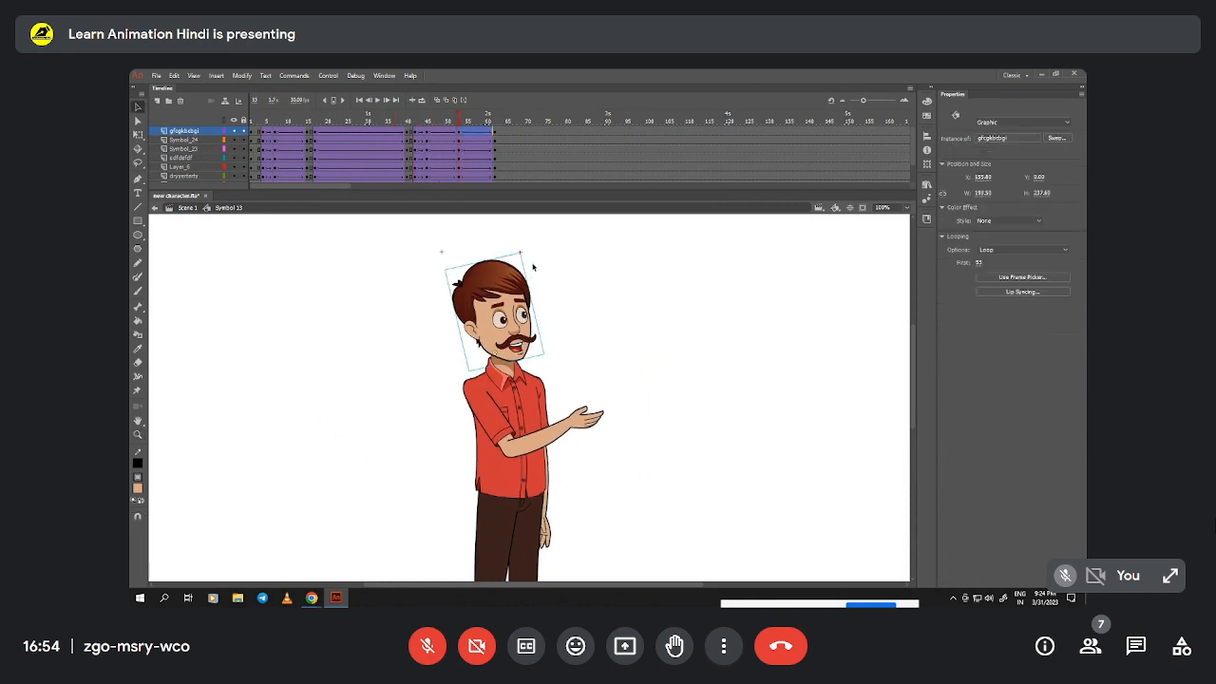
key(q)
drag(529, 254, 547, 285)
click(595, 423)
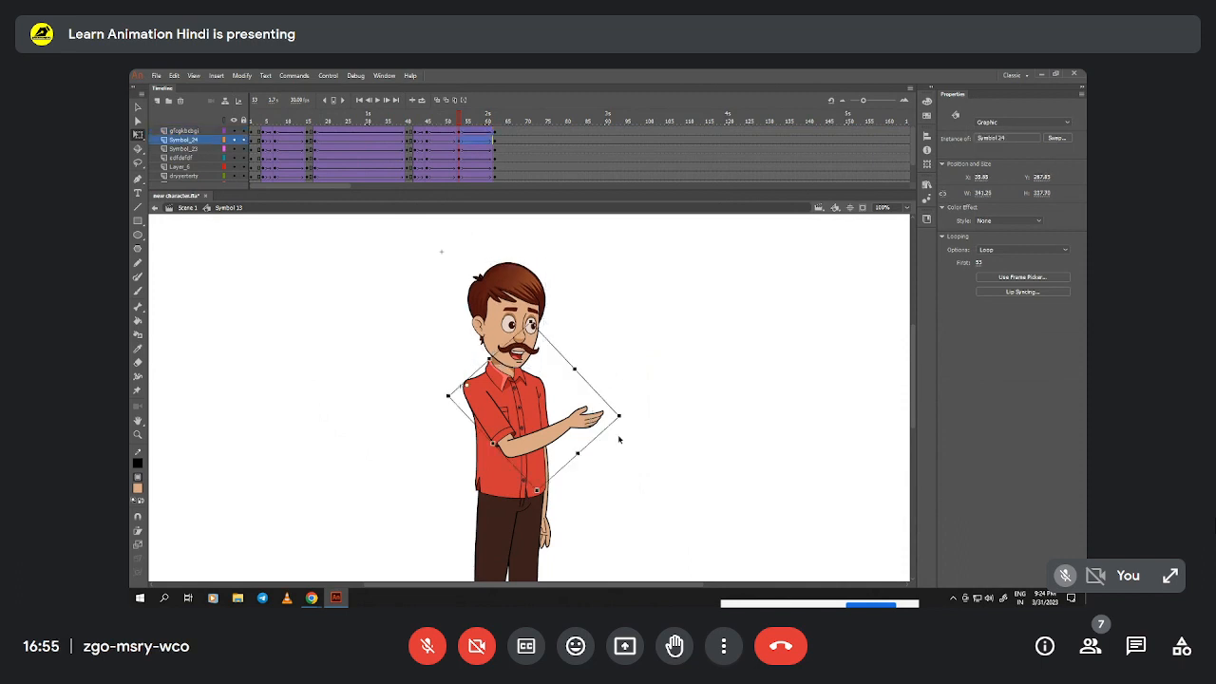
drag(629, 419, 620, 410)
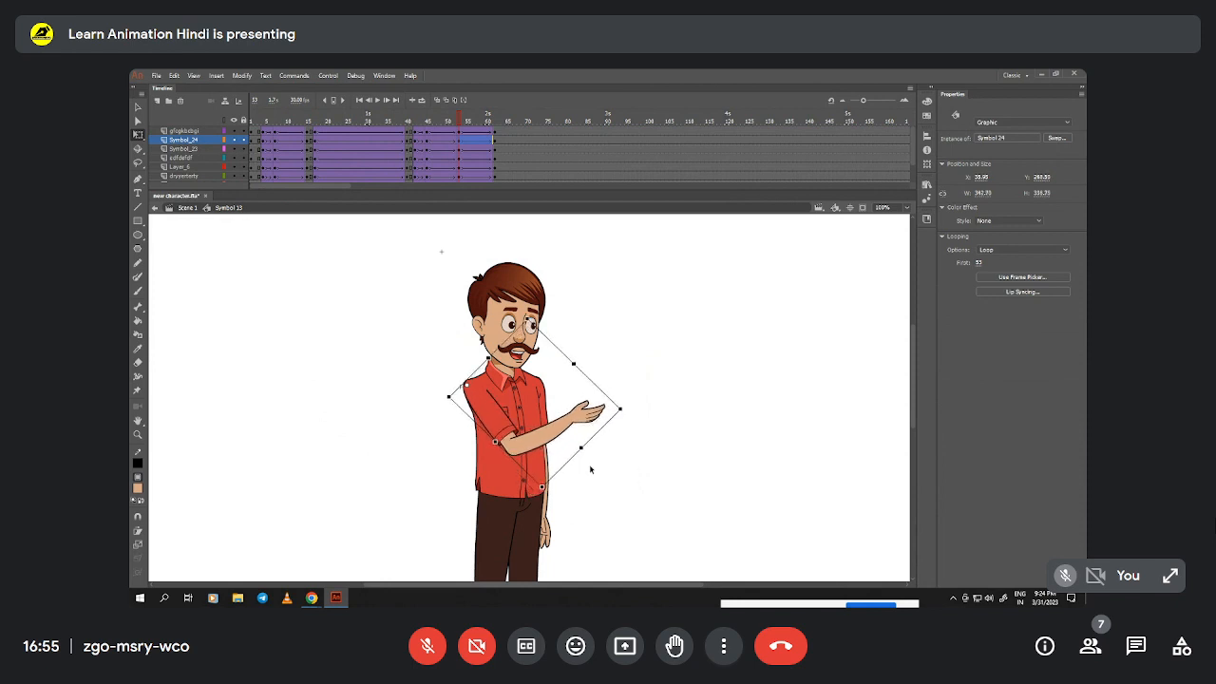
click(552, 537)
click(556, 538)
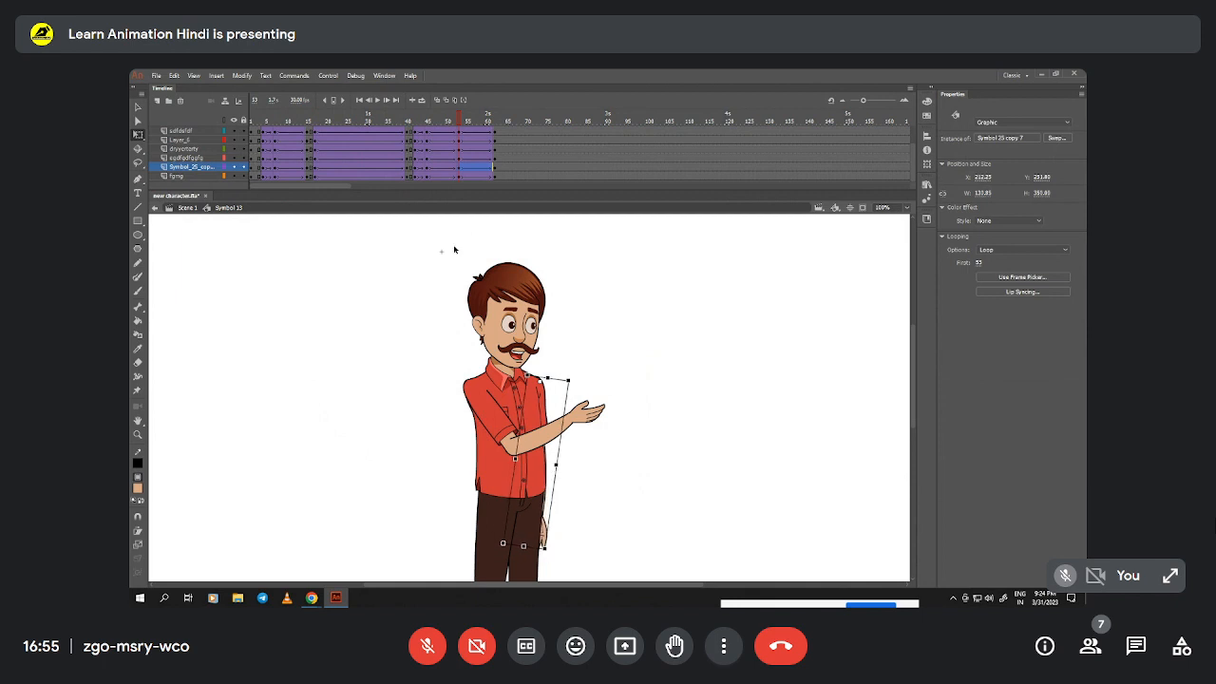
- Compare the poses up to frame 53, and rotate the head, torso and both arms together slightly at that frame
scroll(440, 143, up, 2)
click(440, 130)
drag(439, 123, 461, 163)
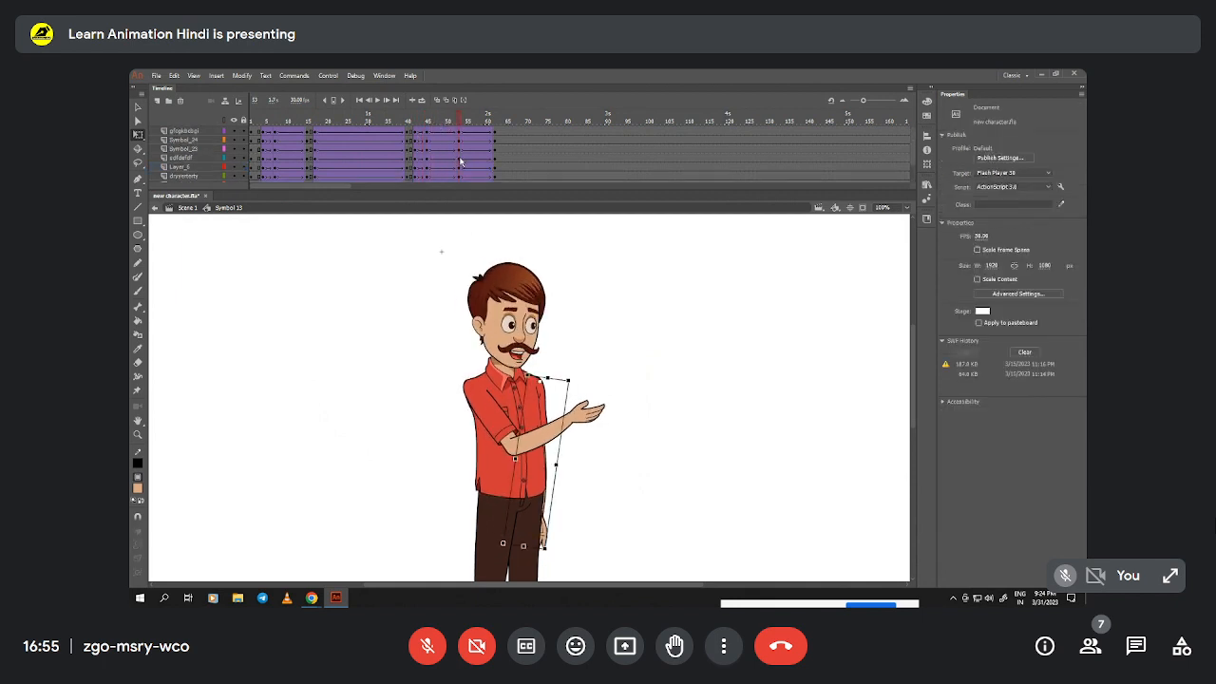
drag(436, 272, 590, 420)
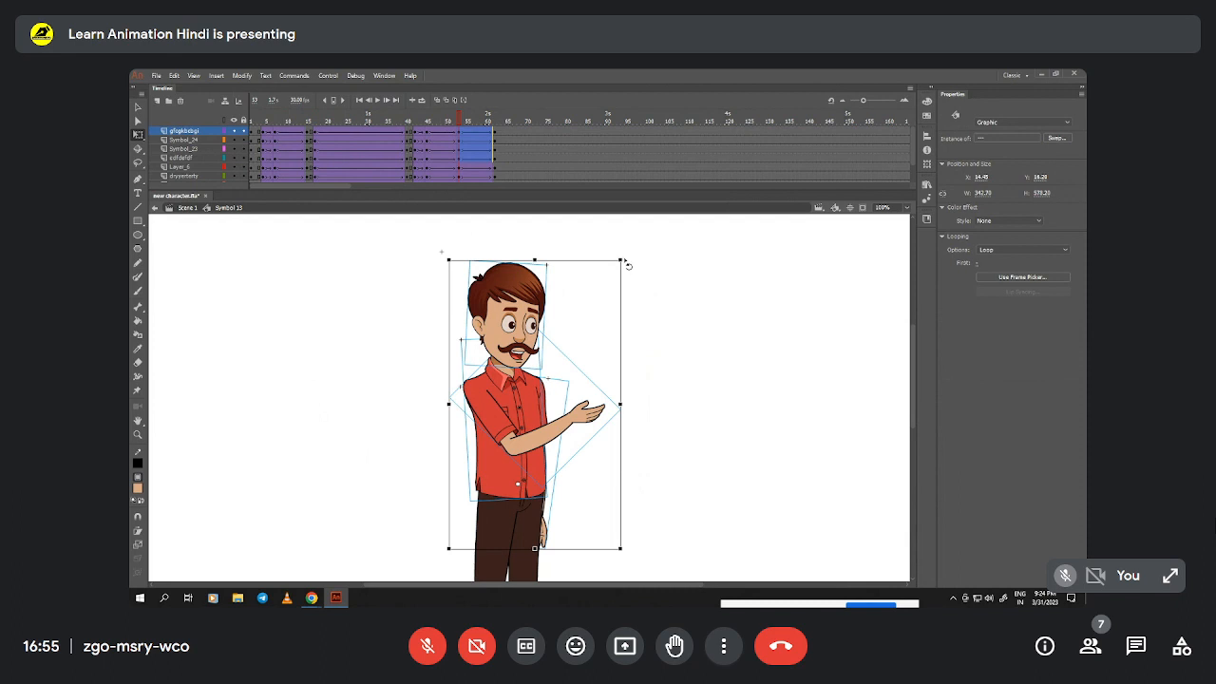
drag(626, 265, 513, 199)
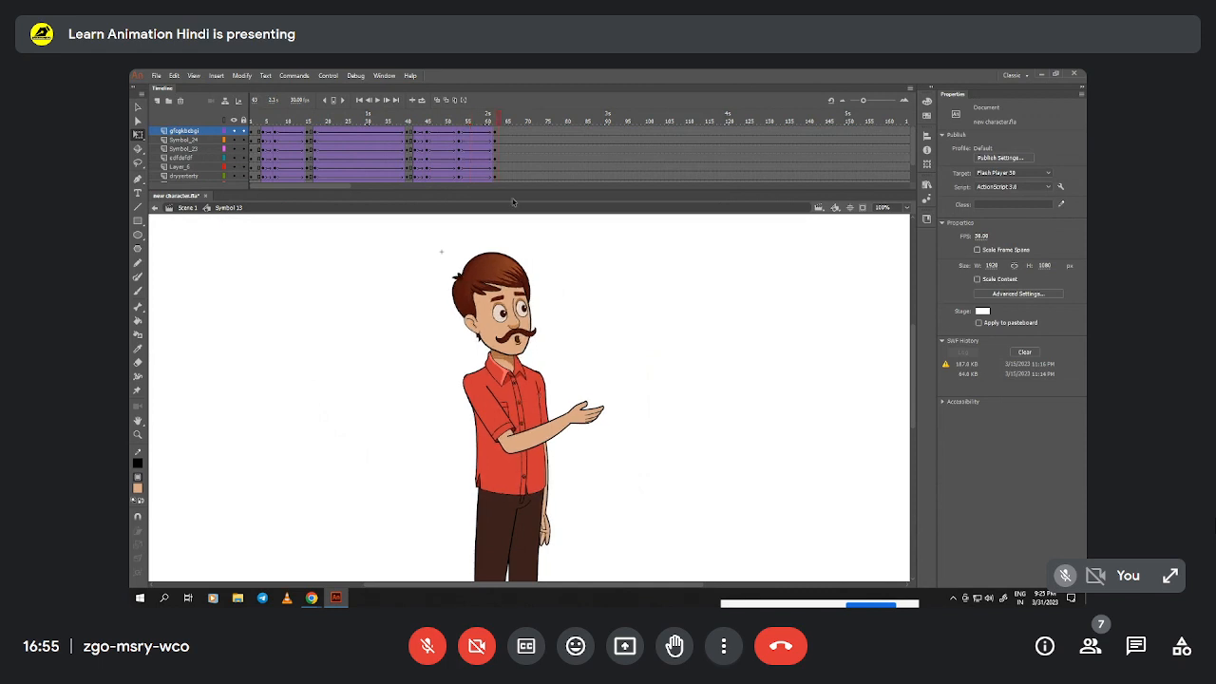
- At the last keyframe, lower the top of the whole figure slightly without its shadow, and compare with the pose at frame 53
key(z)
alt+click(567, 403)
scroll(547, 418, down, 1)
key(v)
drag(460, 316, 557, 506)
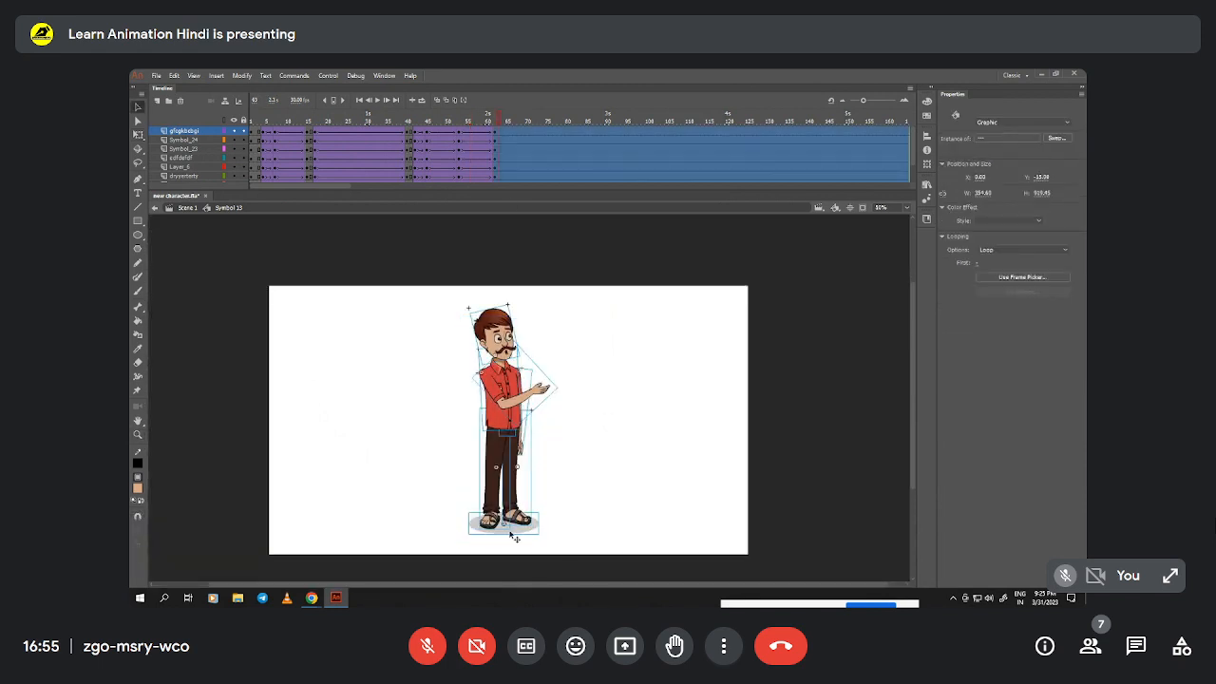
key(z)
click(527, 461)
drag(538, 420, 562, 563)
key(q)
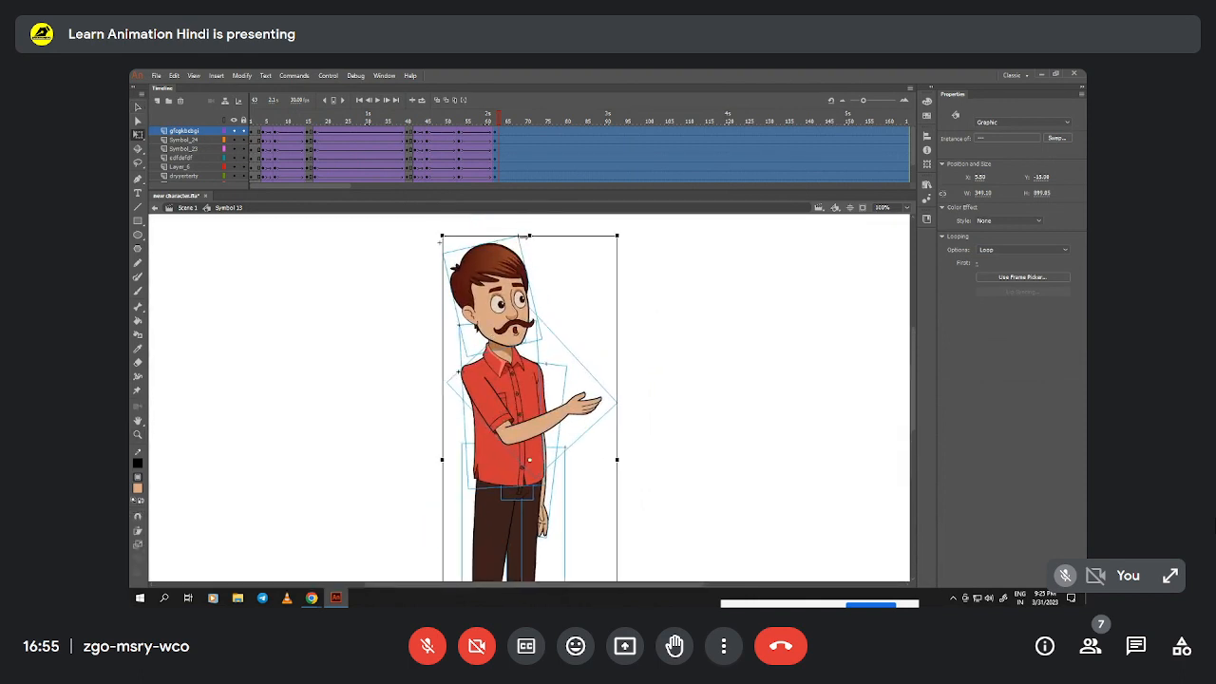
drag(528, 231, 526, 236)
click(456, 126)
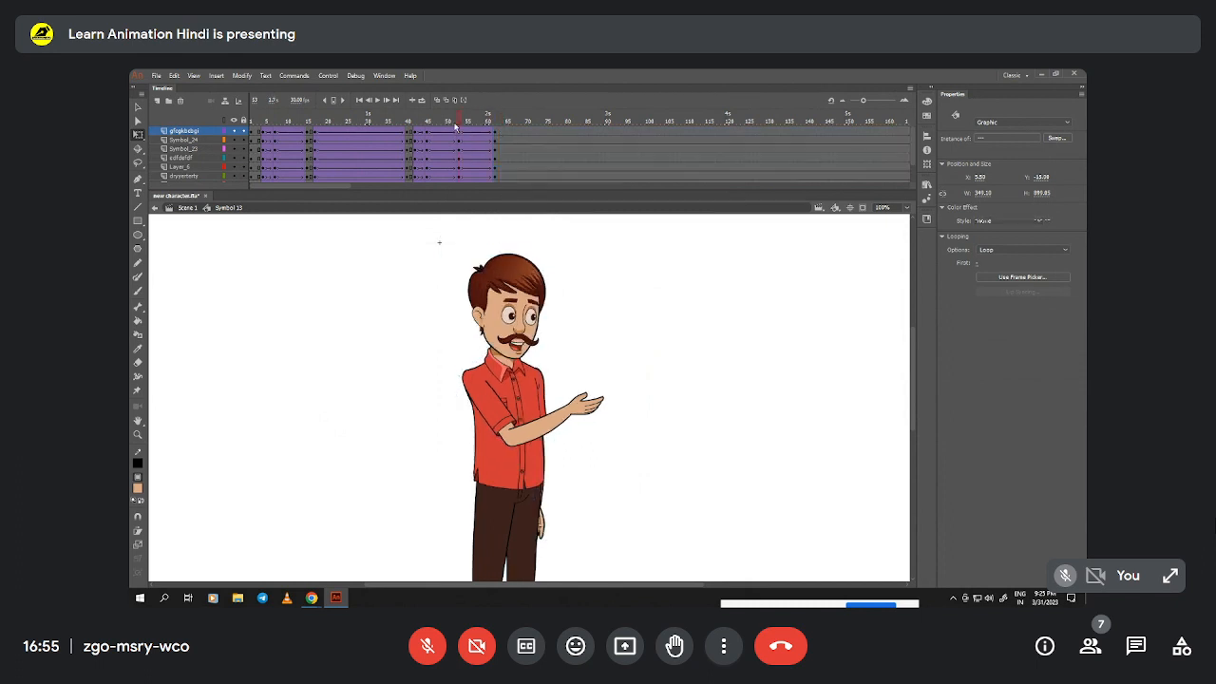
- At frame 62, adjust the whole figure's height slightly, and rotate the head, torso and both arms forward together
drag(456, 125, 501, 128)
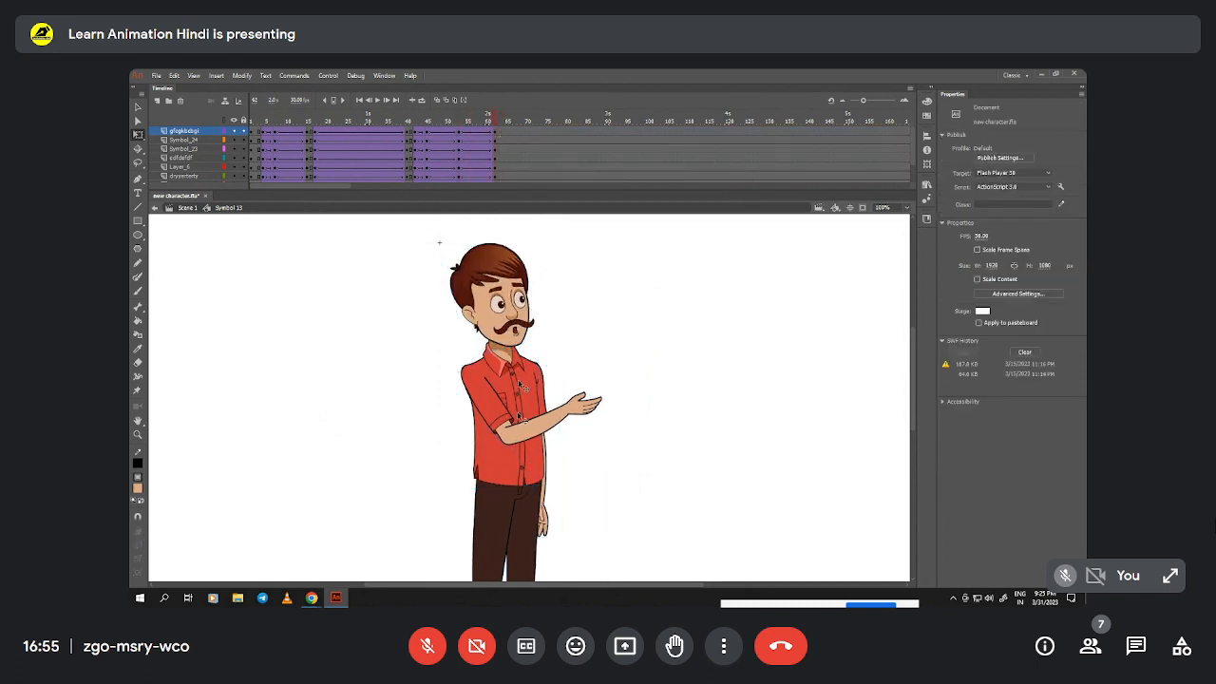
drag(418, 254, 633, 497)
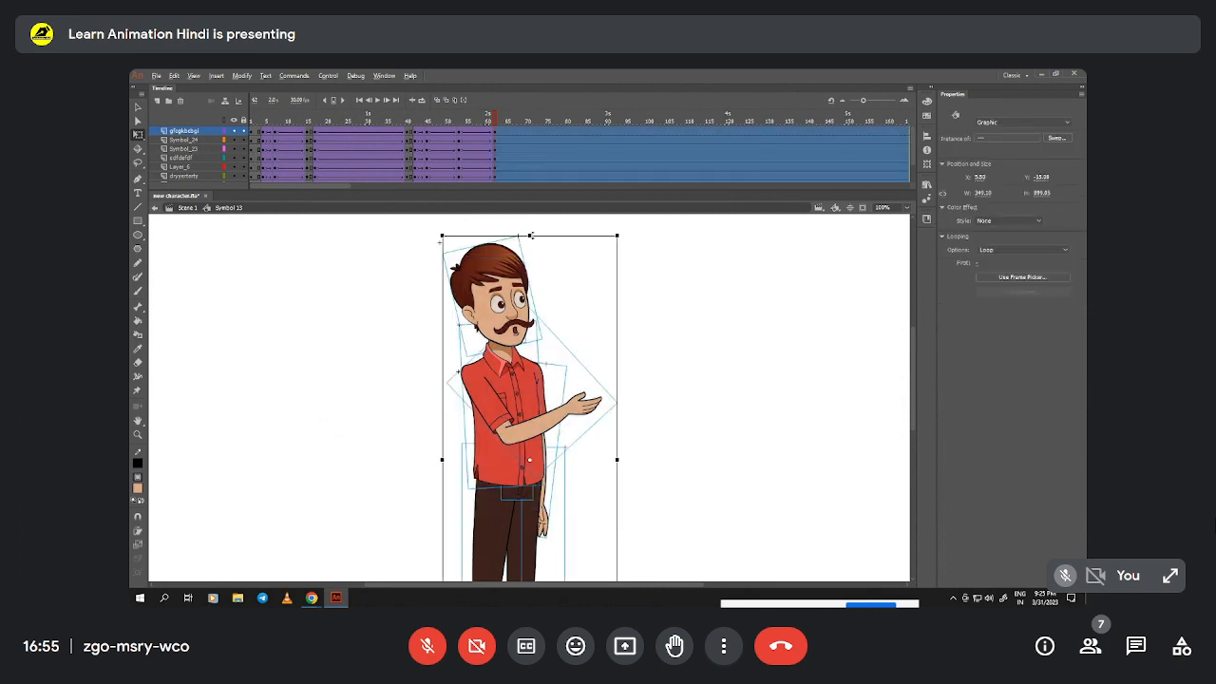
drag(420, 249, 640, 456)
drag(488, 401, 530, 388)
key(ctrl+z)
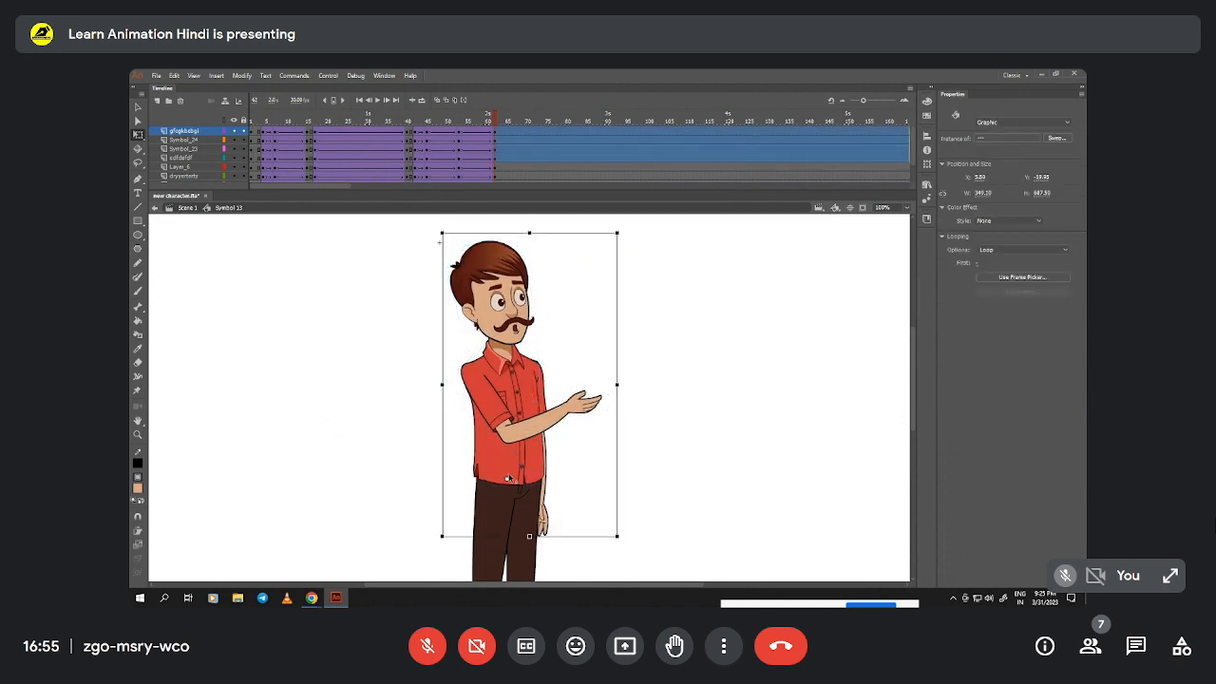
drag(627, 236, 644, 263)
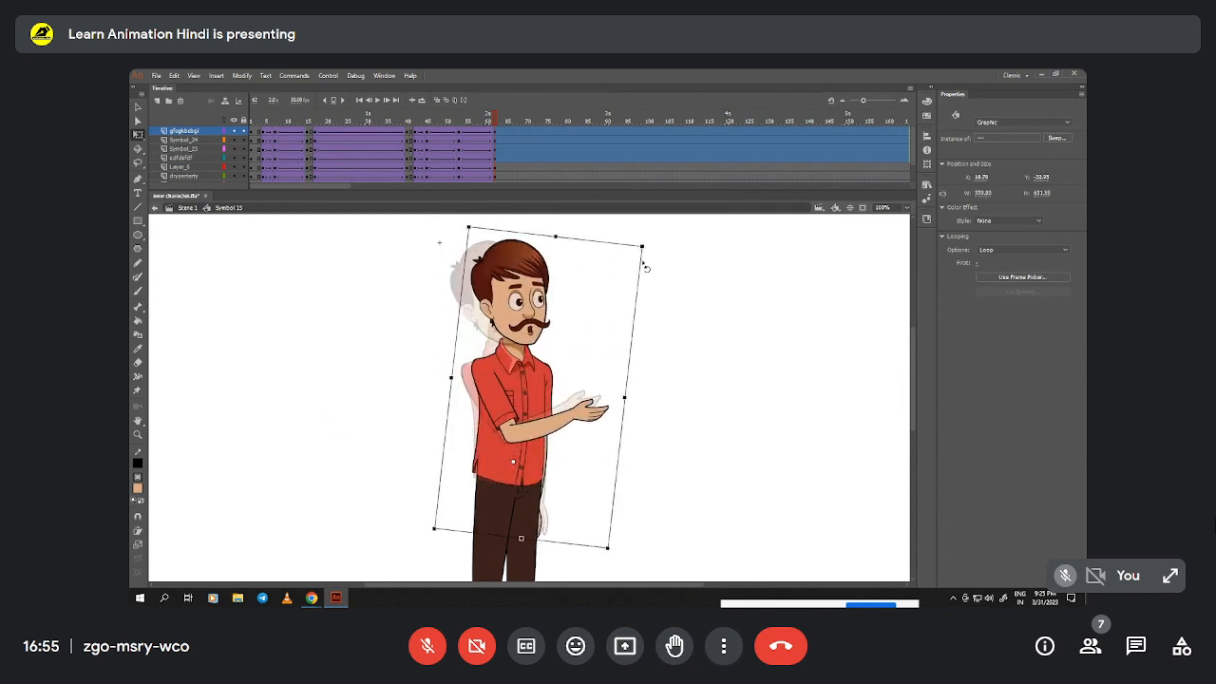
- At frame 62, select only the head and tilt it slightly backward
key(z)
alt+click(600, 350)
click(519, 461)
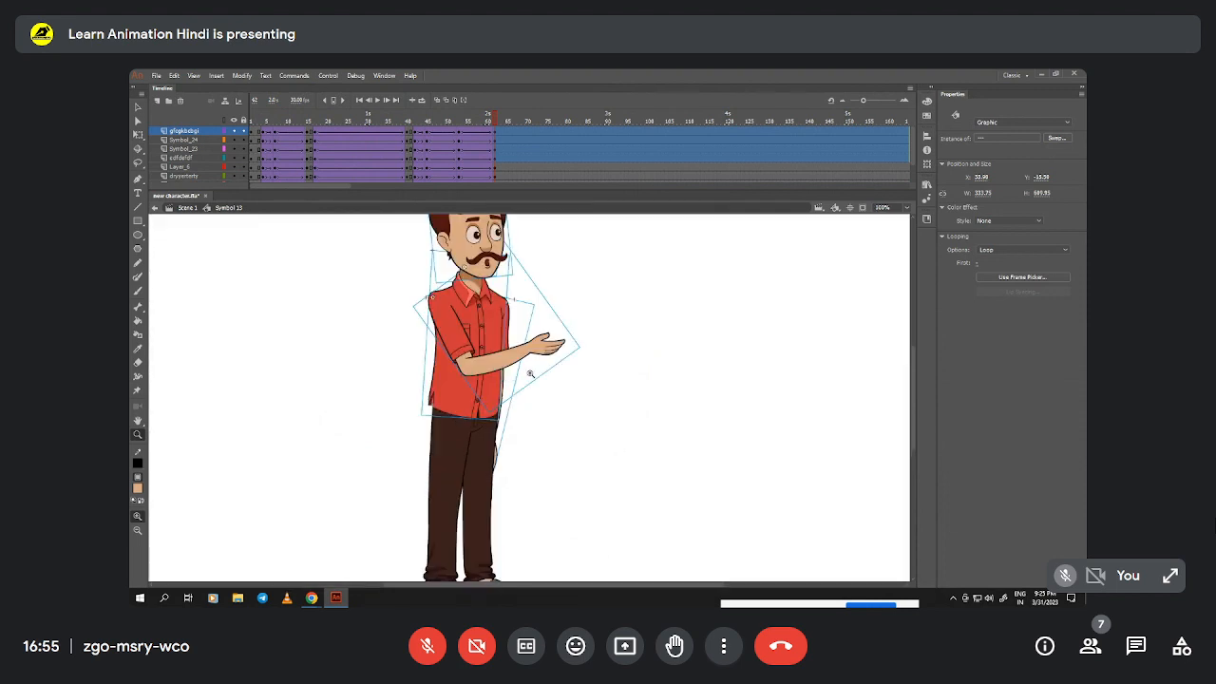
alt+click(533, 399)
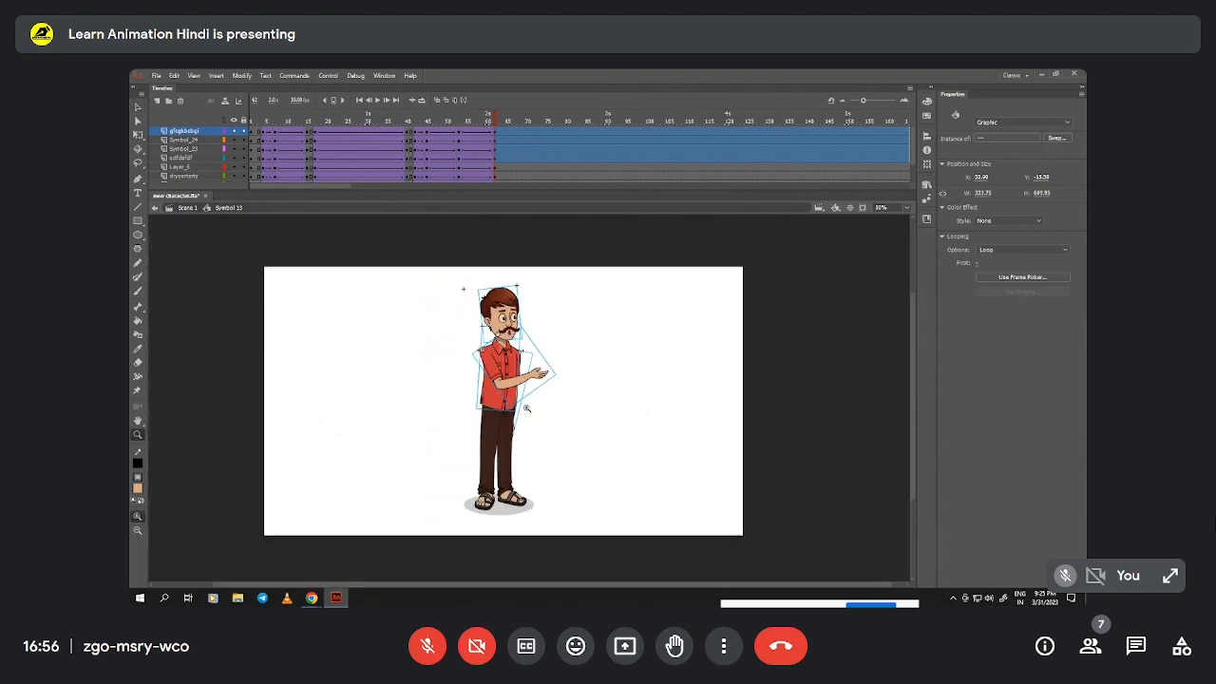
click(527, 408)
key(v)
click(536, 351)
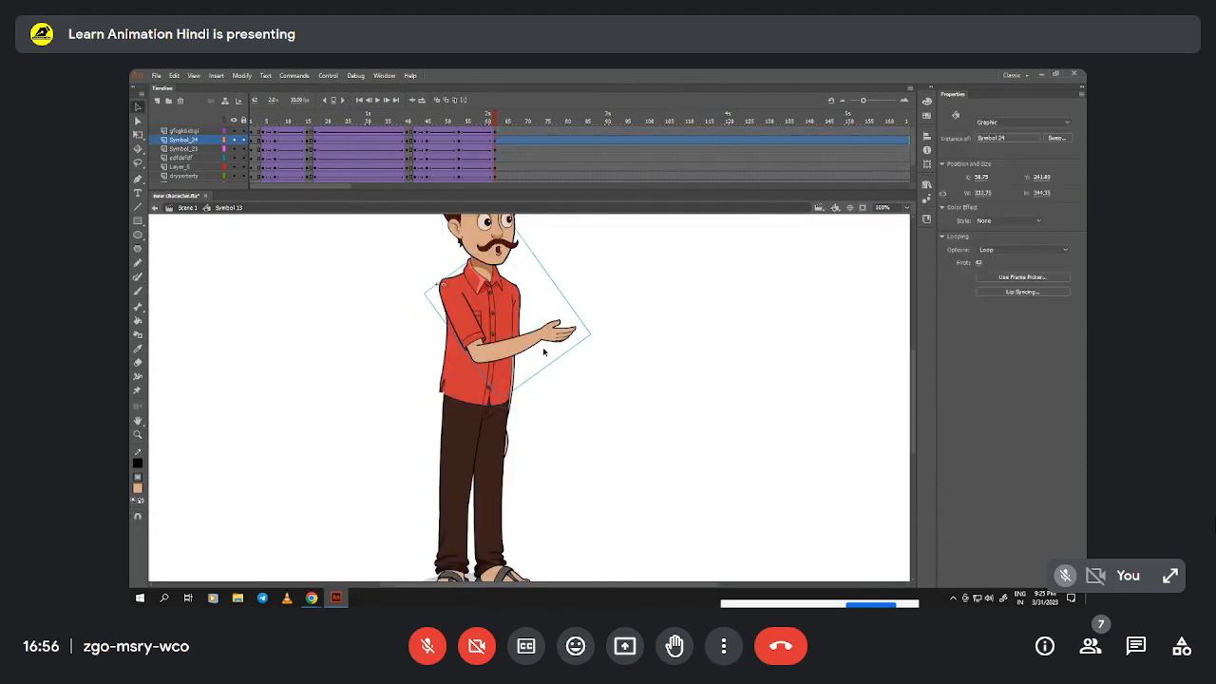
scroll(544, 352, up, 3)
click(502, 291)
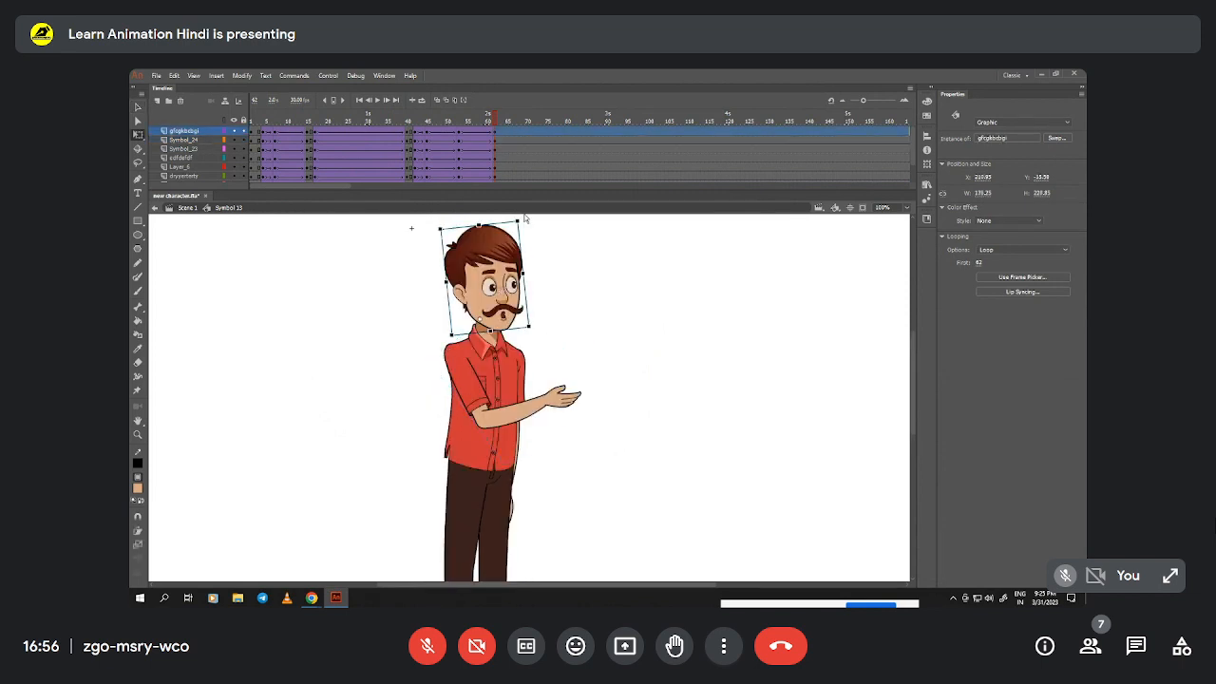
drag(525, 219, 522, 217)
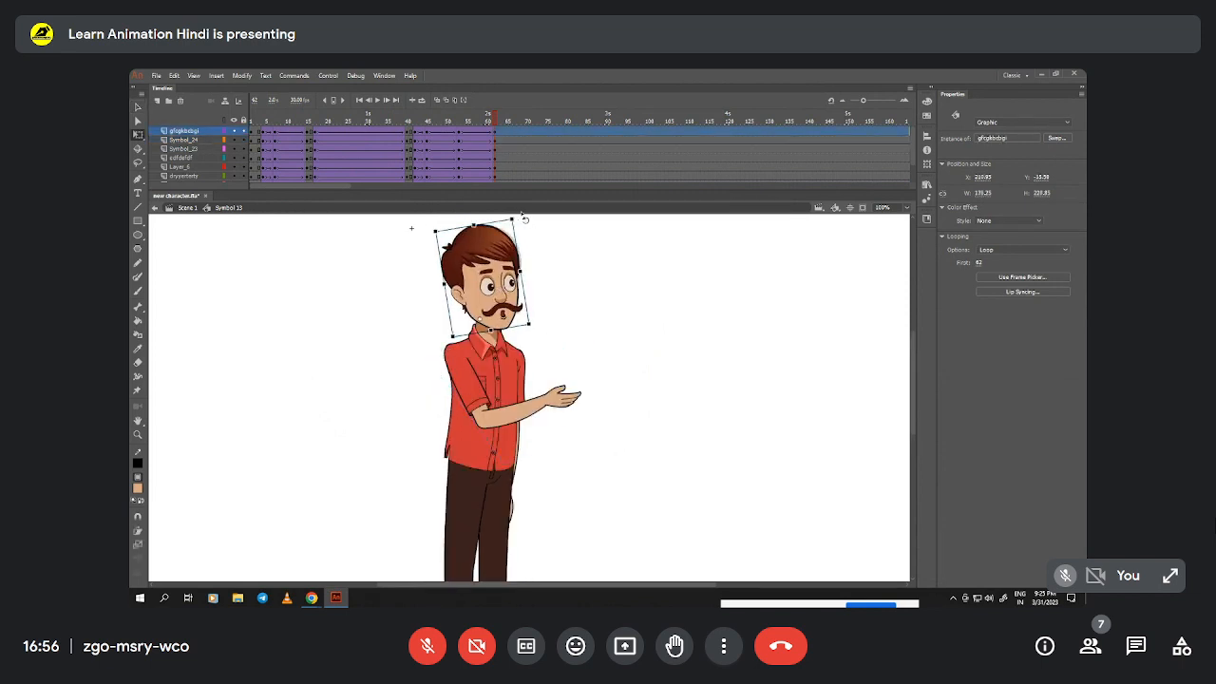
- At frame 62, rotate the hanging back arm slightly outward from the body, and play the animation from about frame 36
click(554, 407)
click(516, 516)
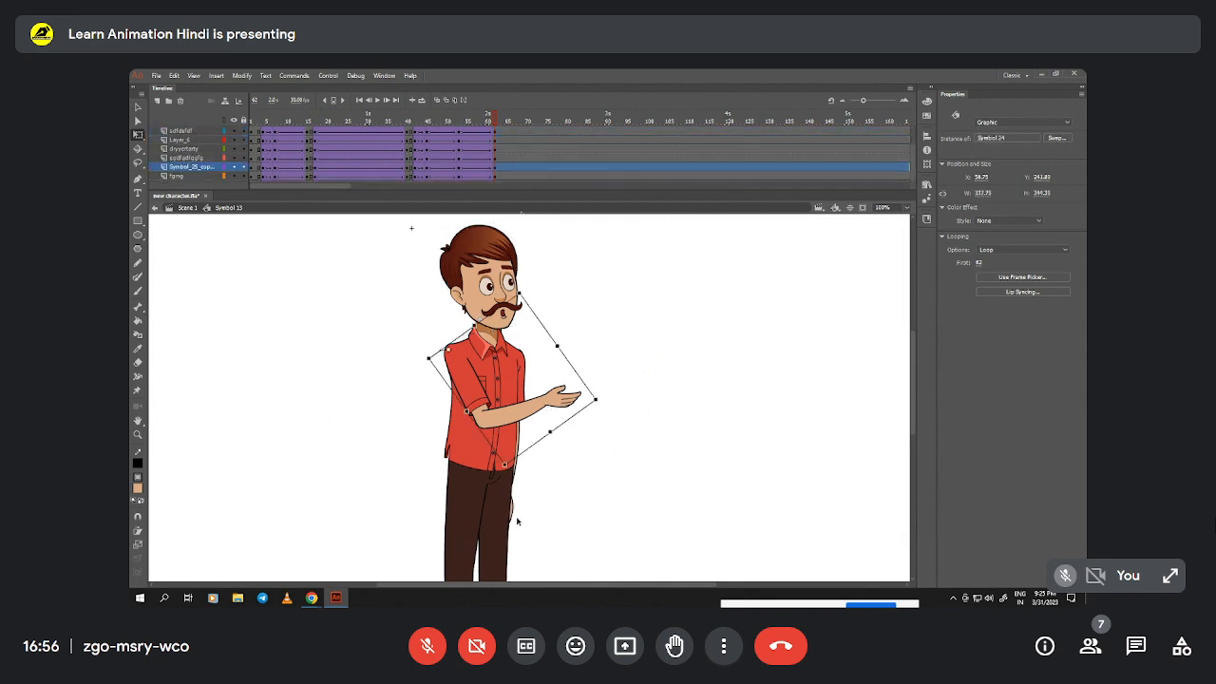
click(570, 405)
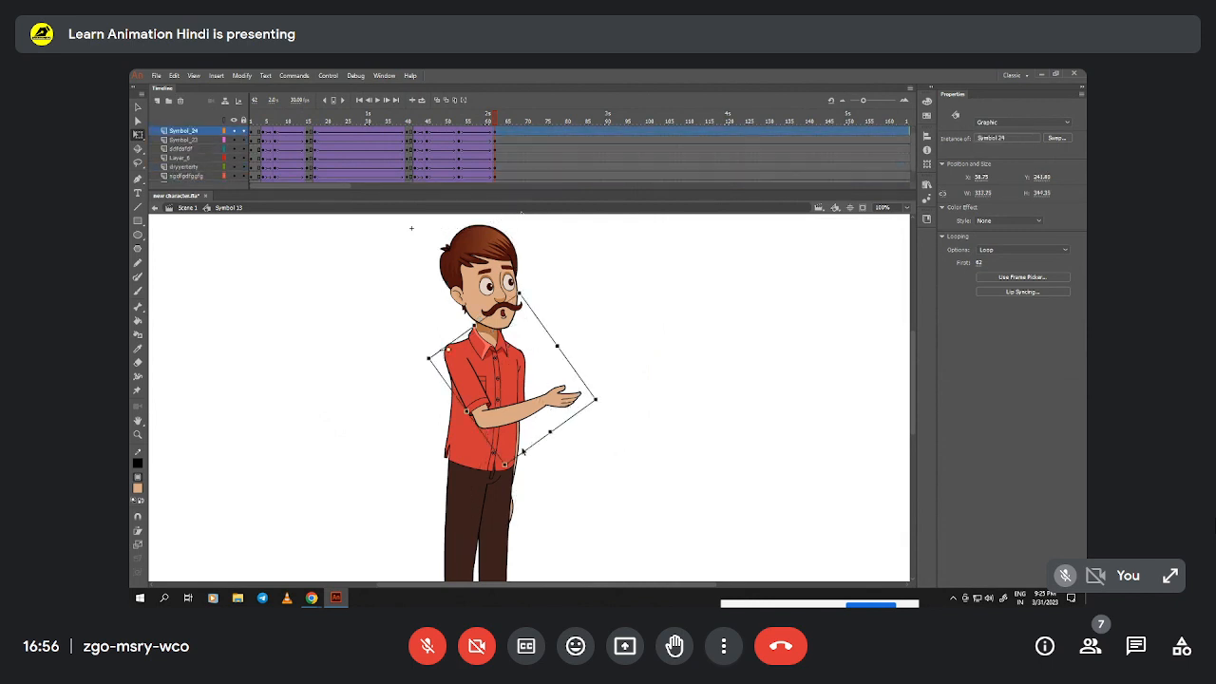
click(514, 511)
click(518, 516)
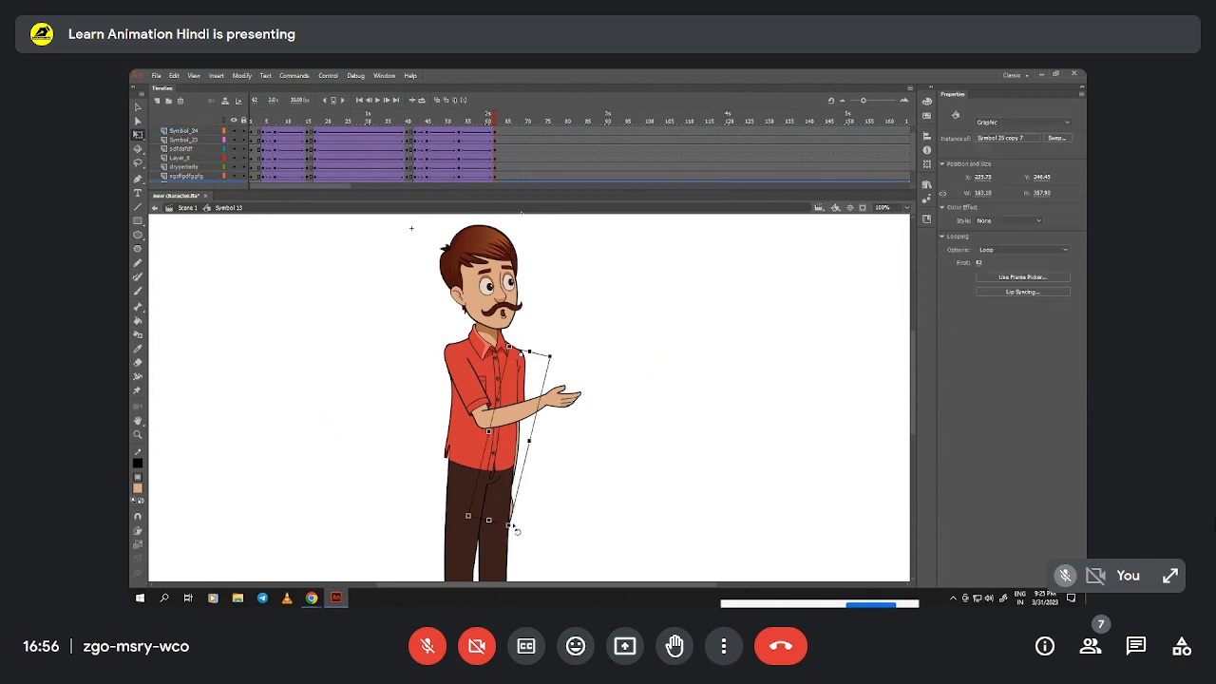
drag(516, 530, 530, 537)
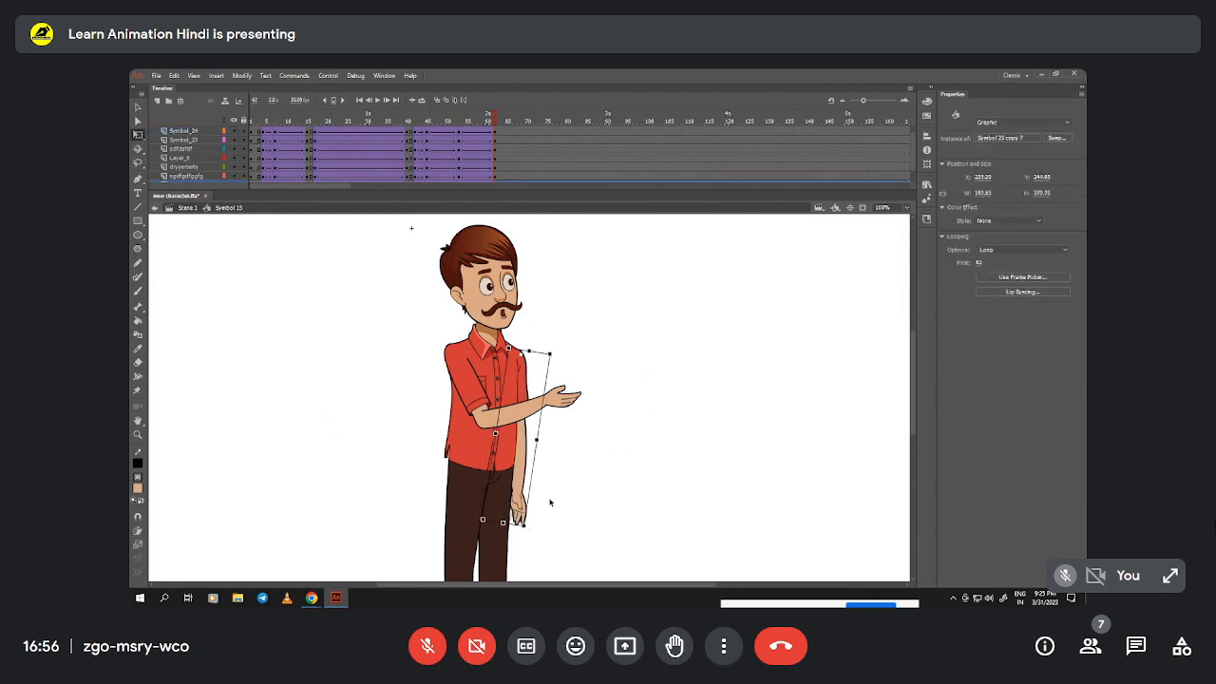
click(560, 407)
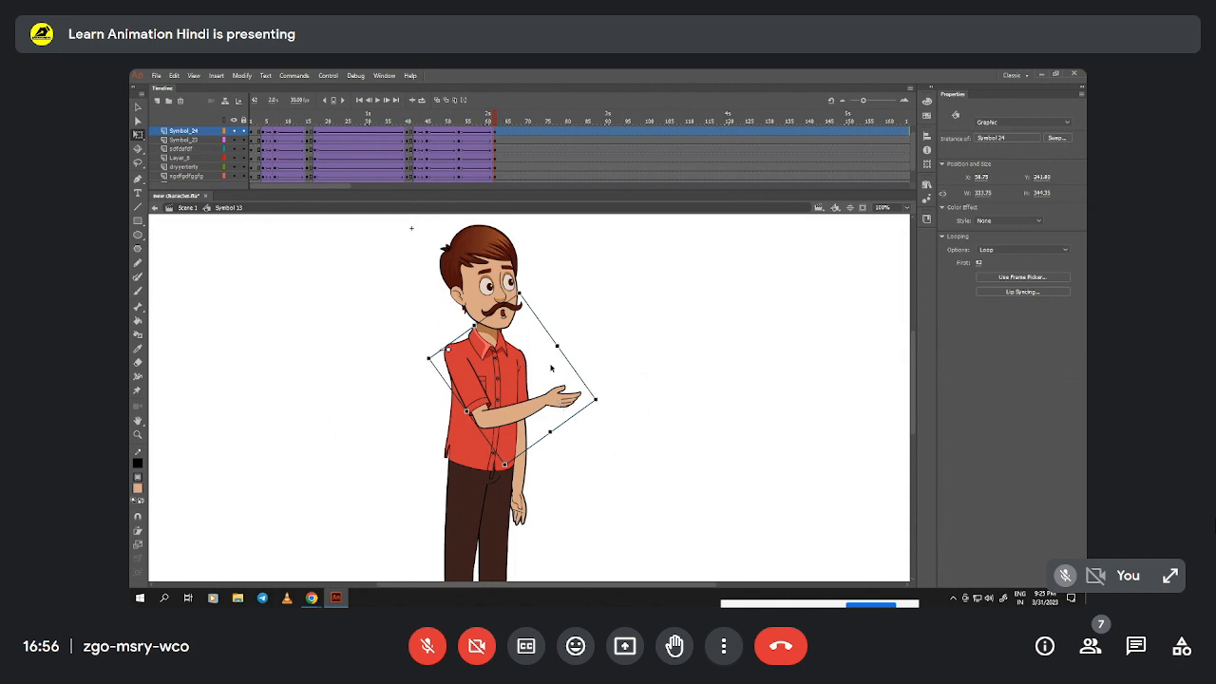
drag(491, 122, 392, 151)
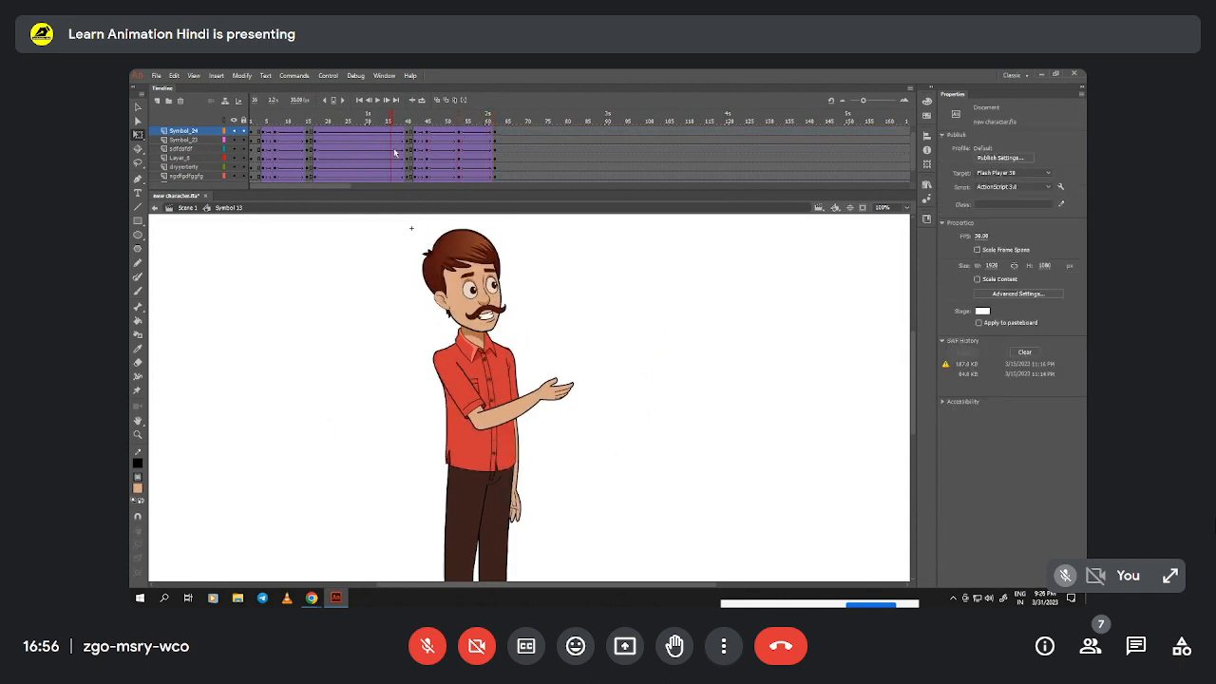
key(Return)
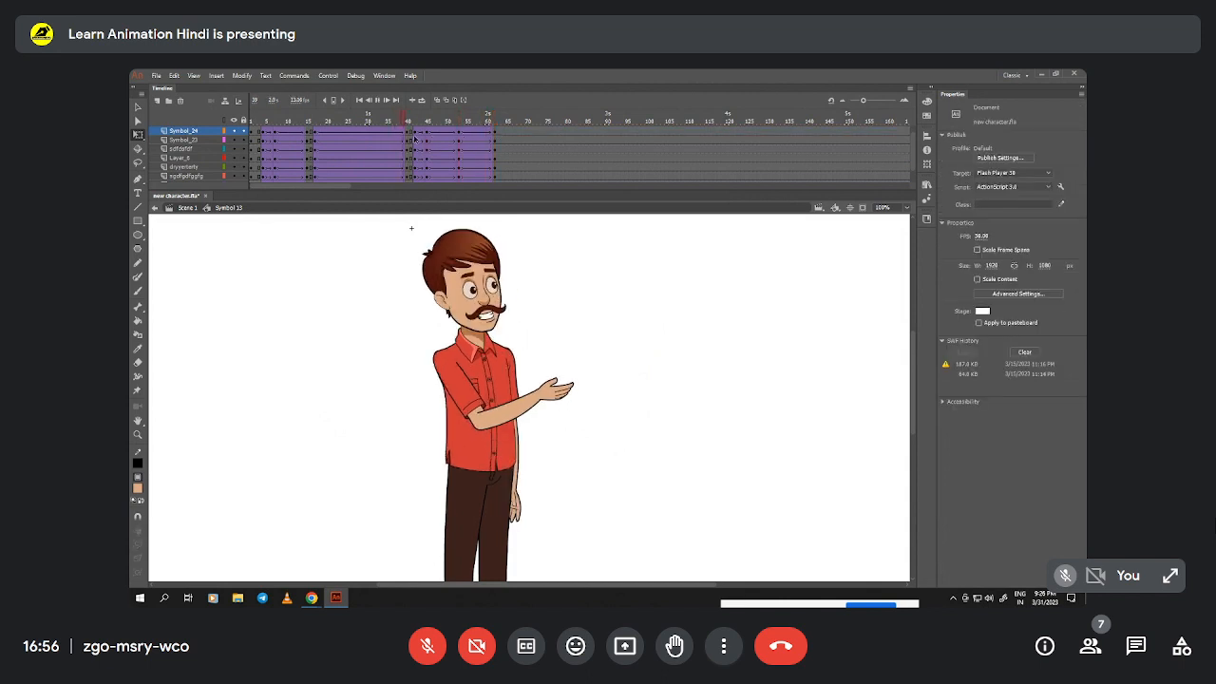
- At frame 62, rotate the front arm downward at the shoulder until the upper arm hangs down, and compare with the frame 53 pose
click(494, 127)
click(503, 233)
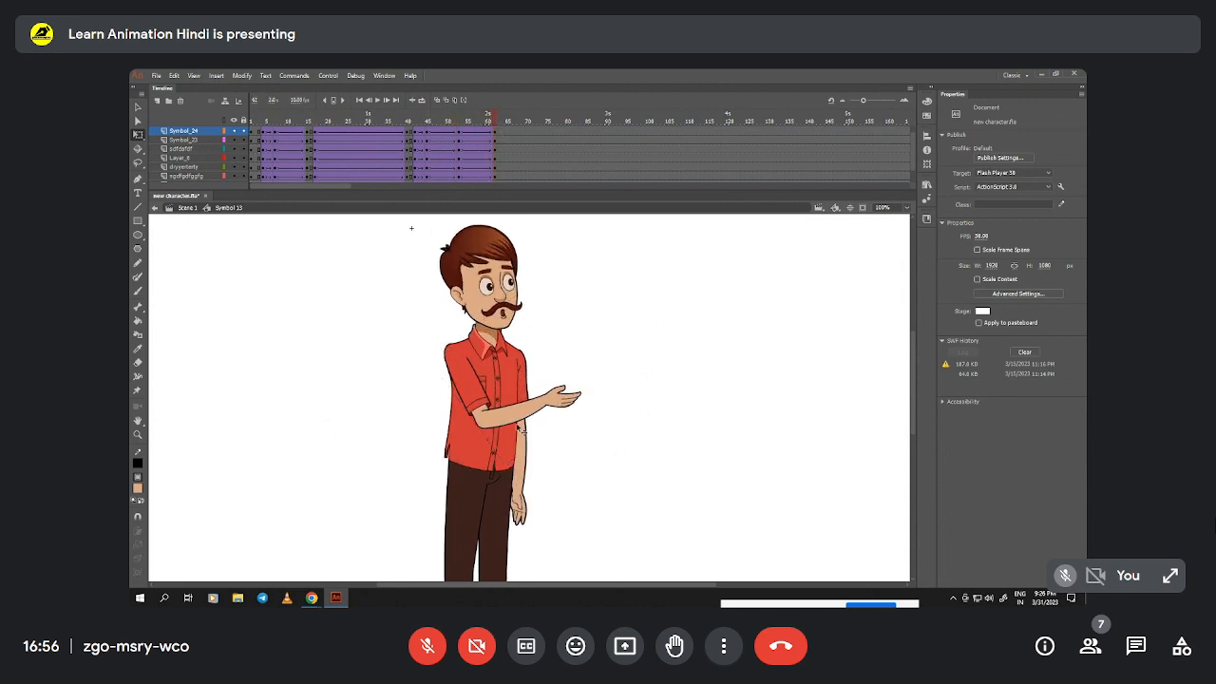
click(527, 418)
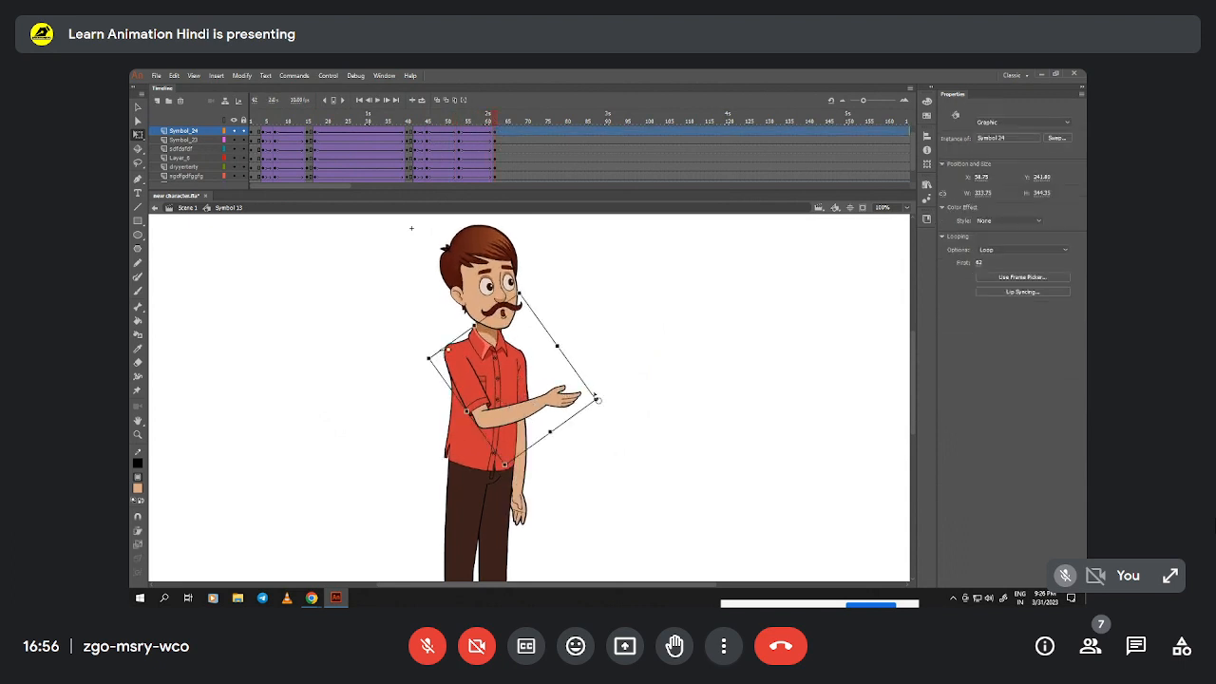
drag(605, 403, 570, 451)
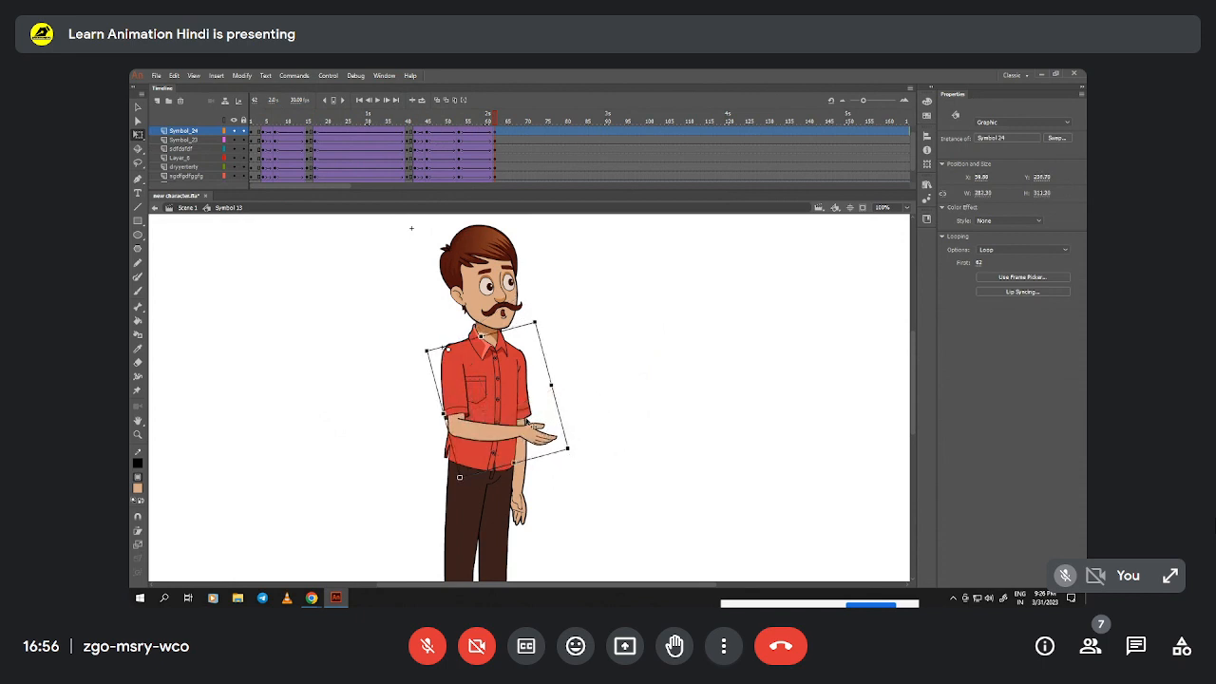
click(464, 134)
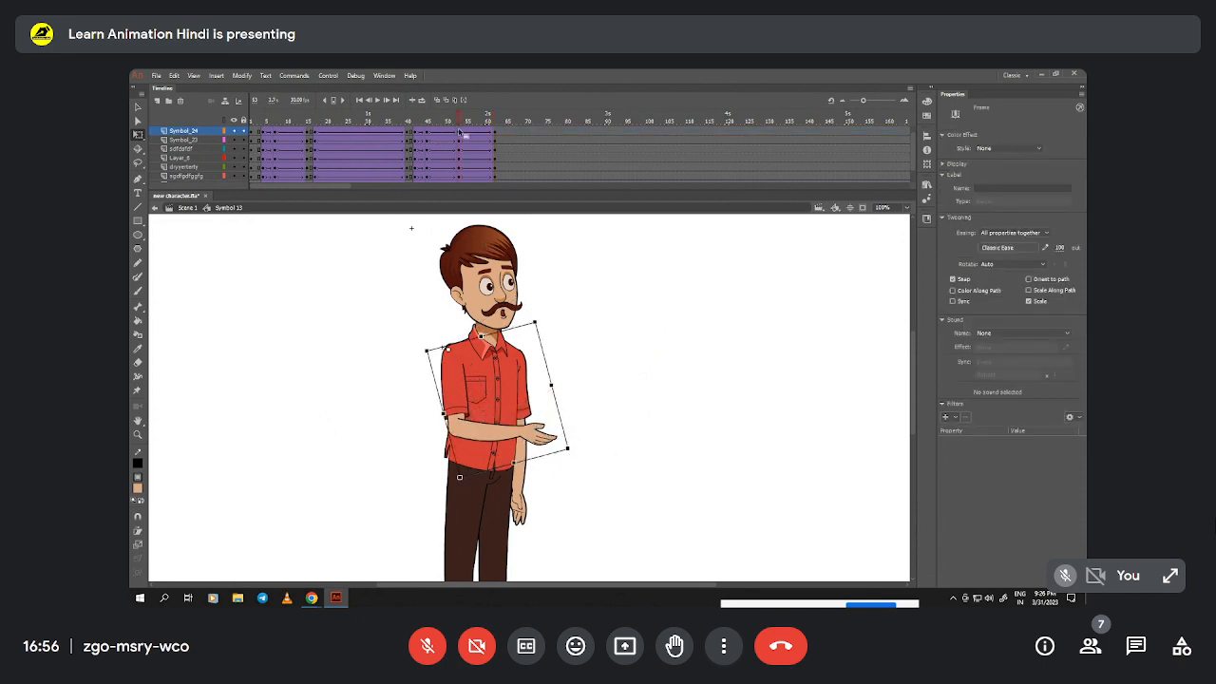
drag(464, 121, 494, 149)
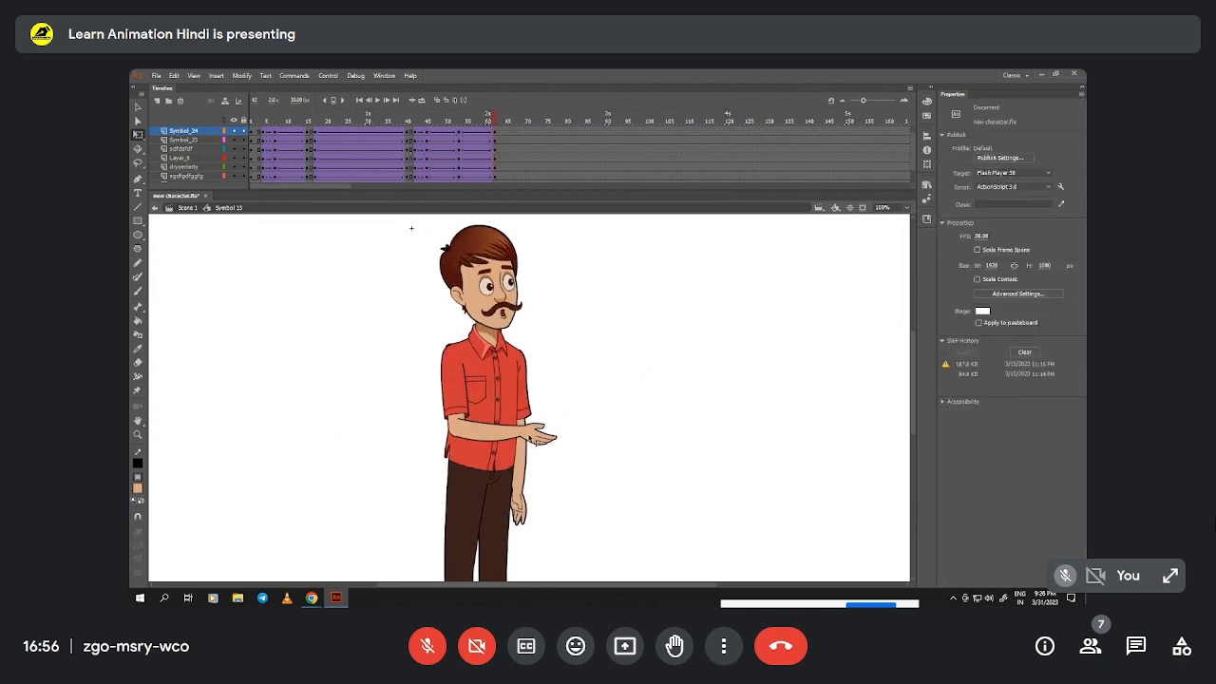
- Inside the front arm symbol, add forearm keyframes at frames 53 and 62 with a classic tween between them
double_click(531, 439)
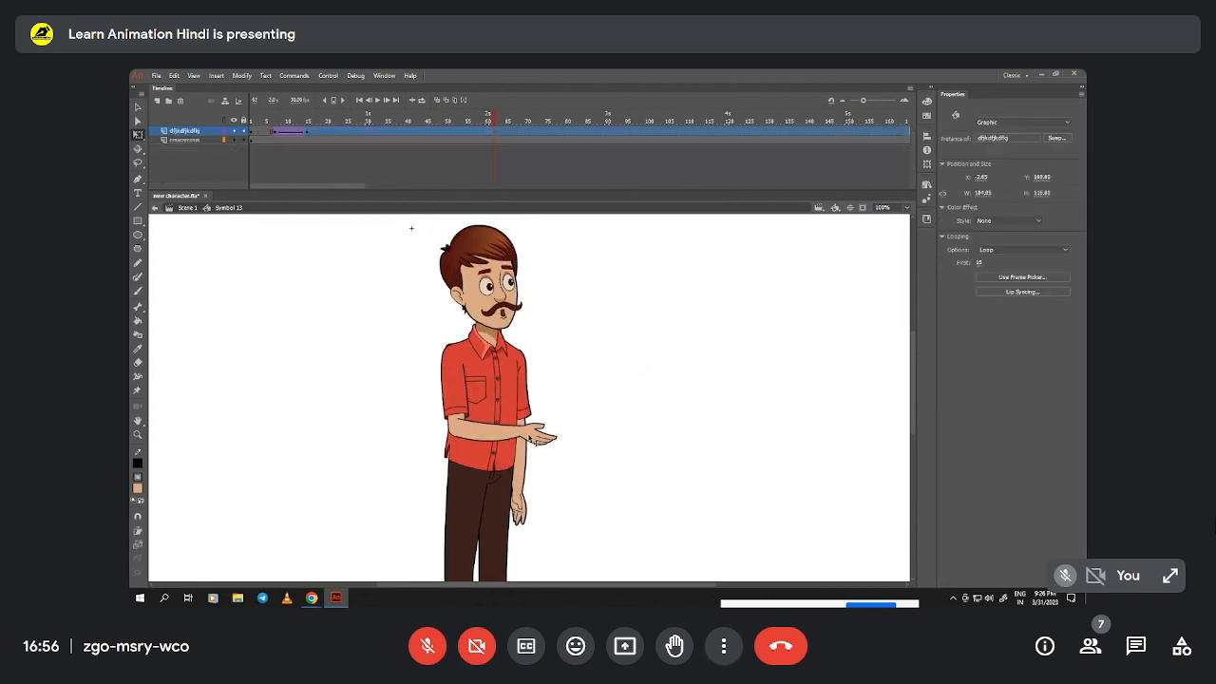
click(495, 132)
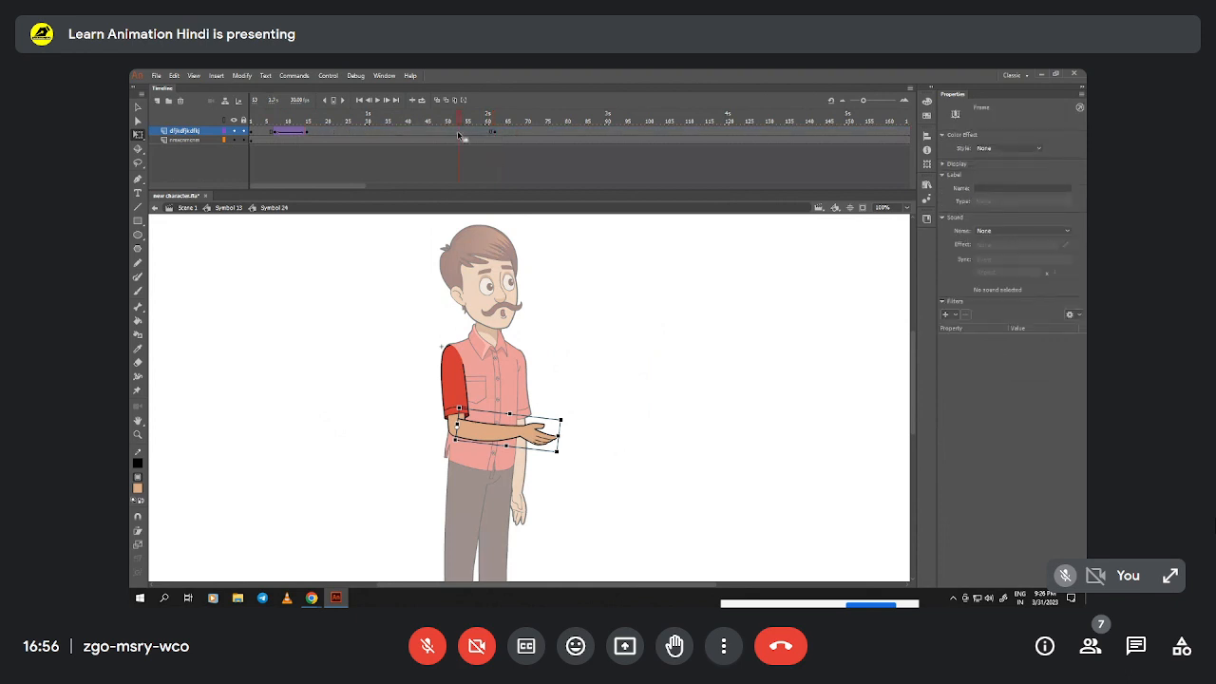
right_click(464, 136)
click(533, 161)
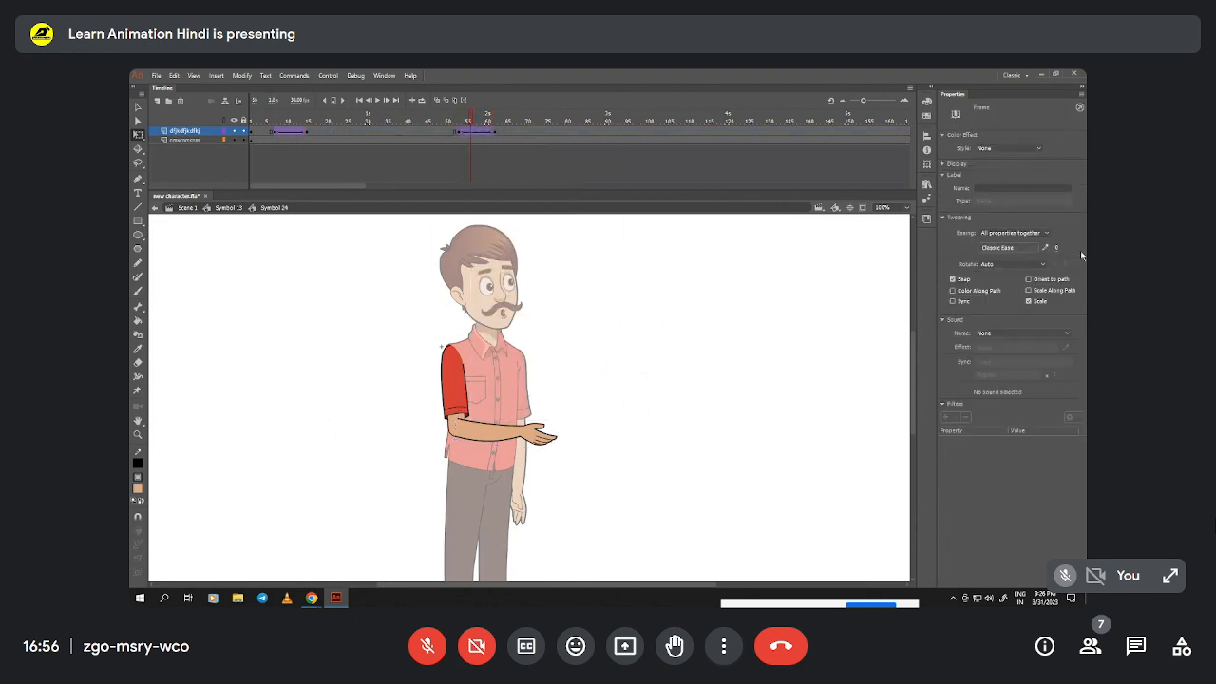
- At frame 62, rotate the forearm up across the chest, and play the full figure's animation from about frame 40
click(489, 131)
click(537, 432)
drag(570, 415, 534, 350)
key(ctrl+e)
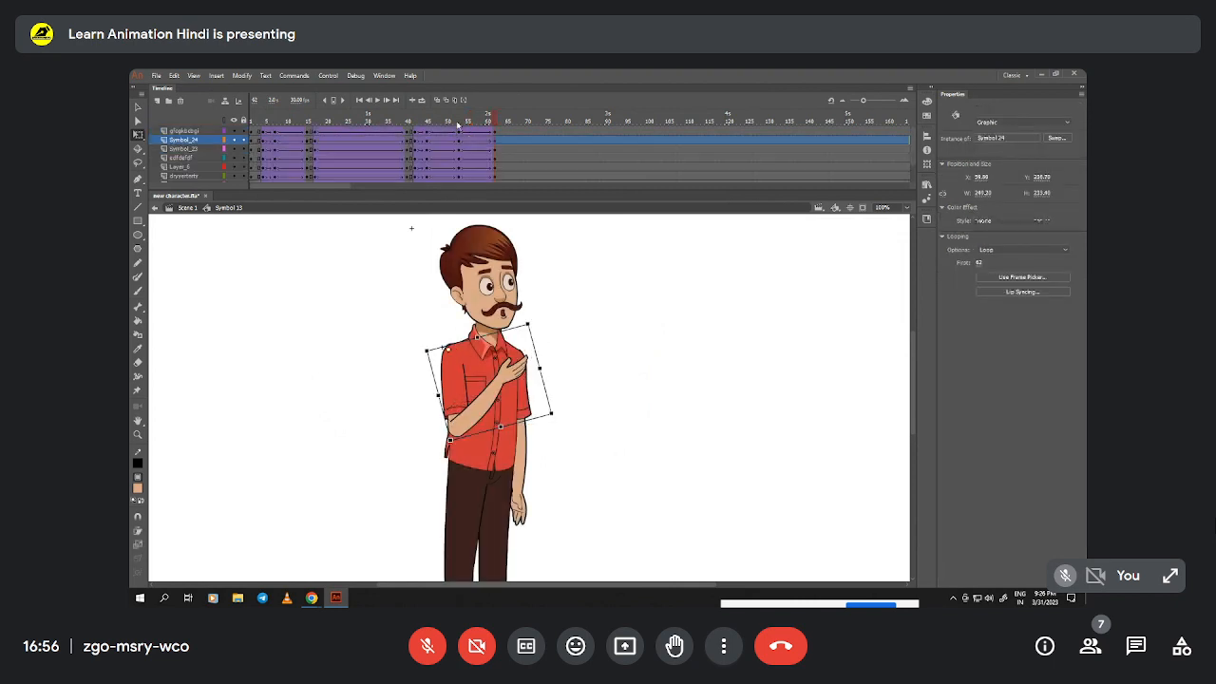
drag(460, 124, 410, 149)
key(Return)
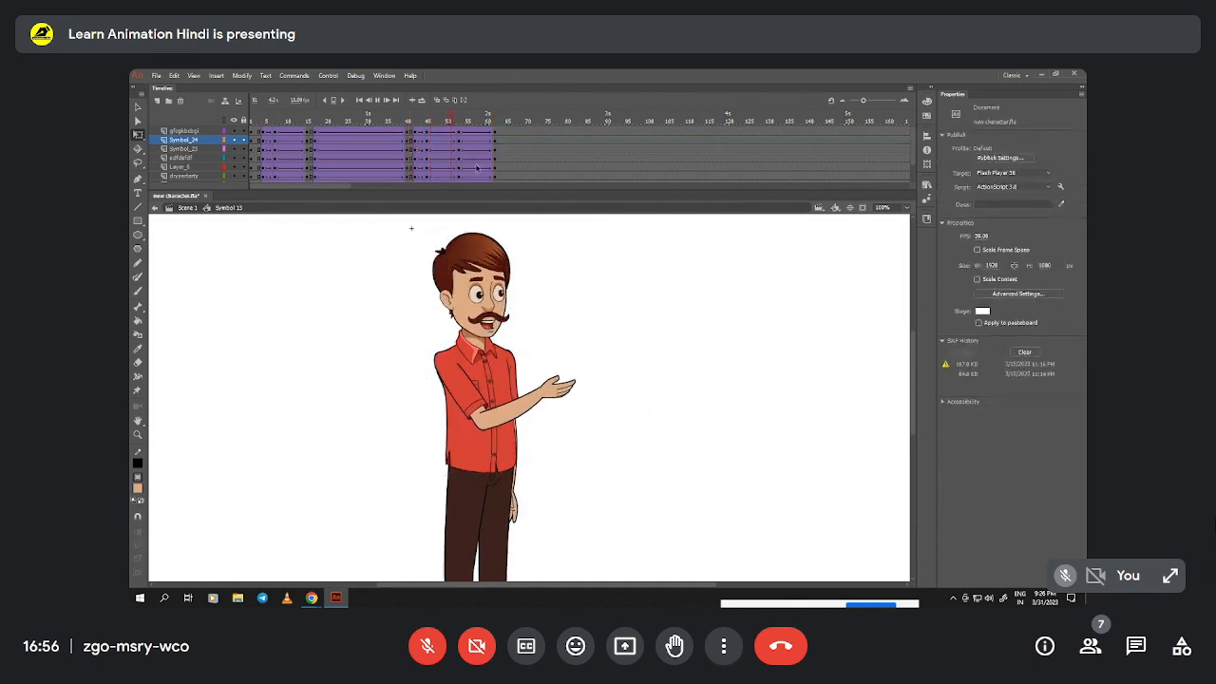
- At frame 62, rotate the whole front arm slightly at the shoulder and nudge it upward
mouse_move(490, 123)
mouse_down()
mouse_move(451, 131)
mouse_move(510, 134)
mouse_up()
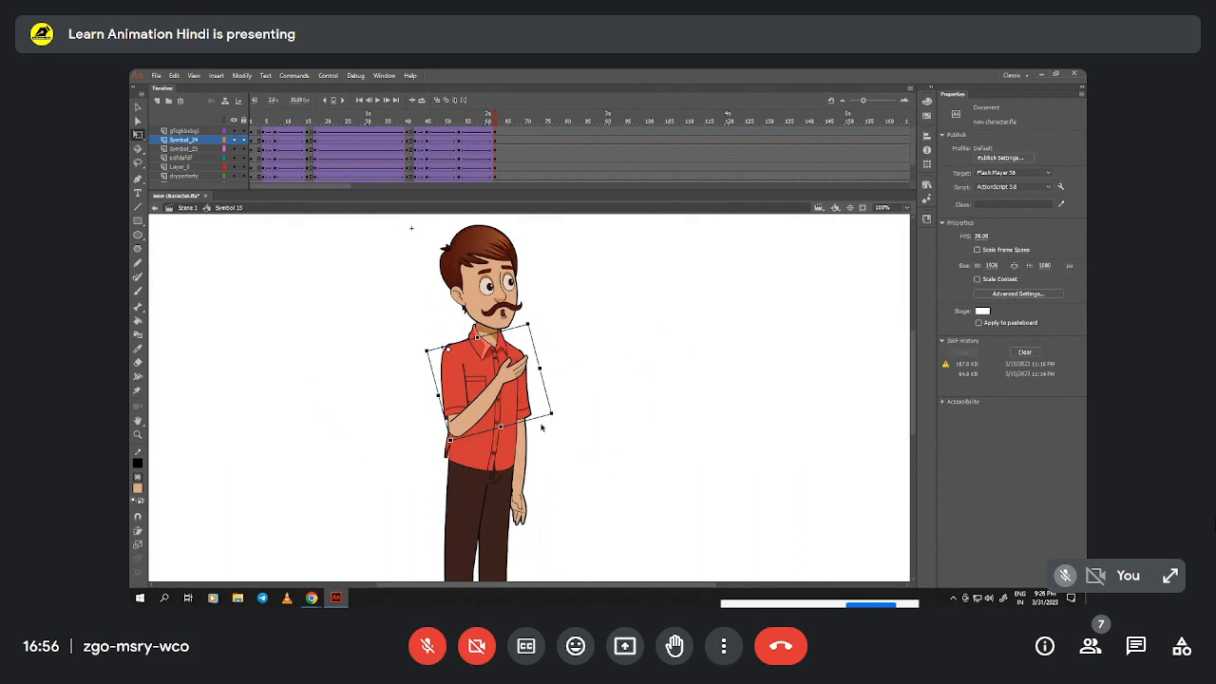
key(z)
click(500, 370)
key(v)
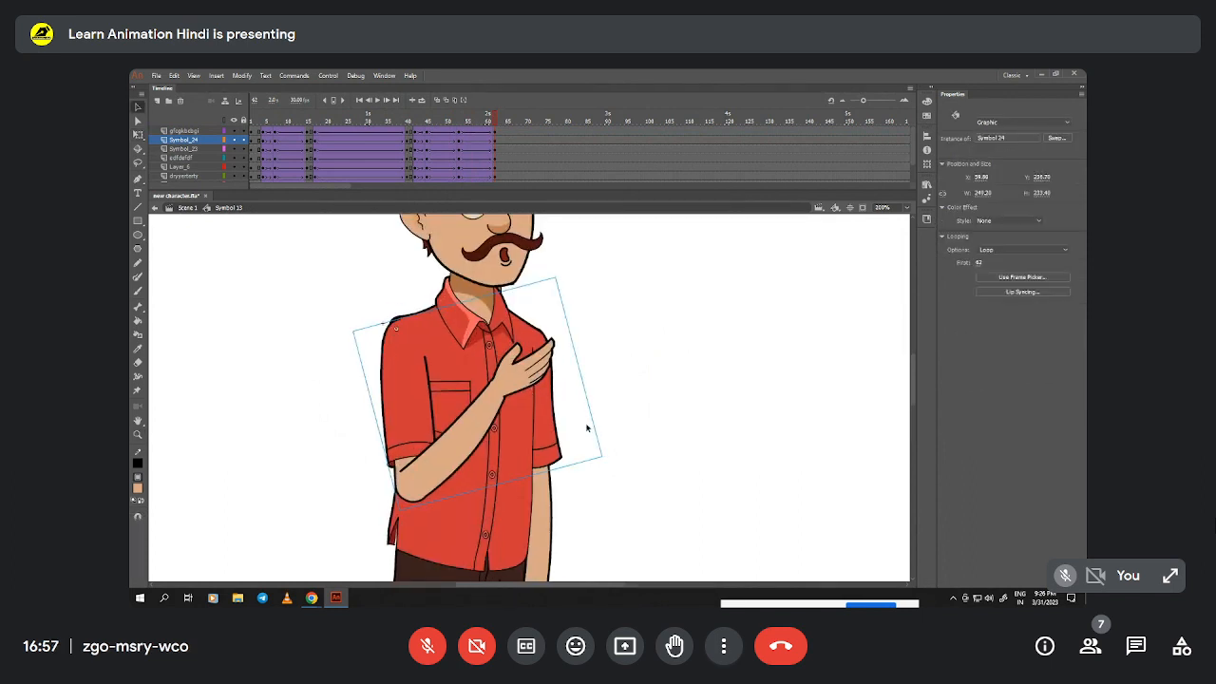
key(q)
drag(611, 460, 596, 460)
key(Up)
key(Up)
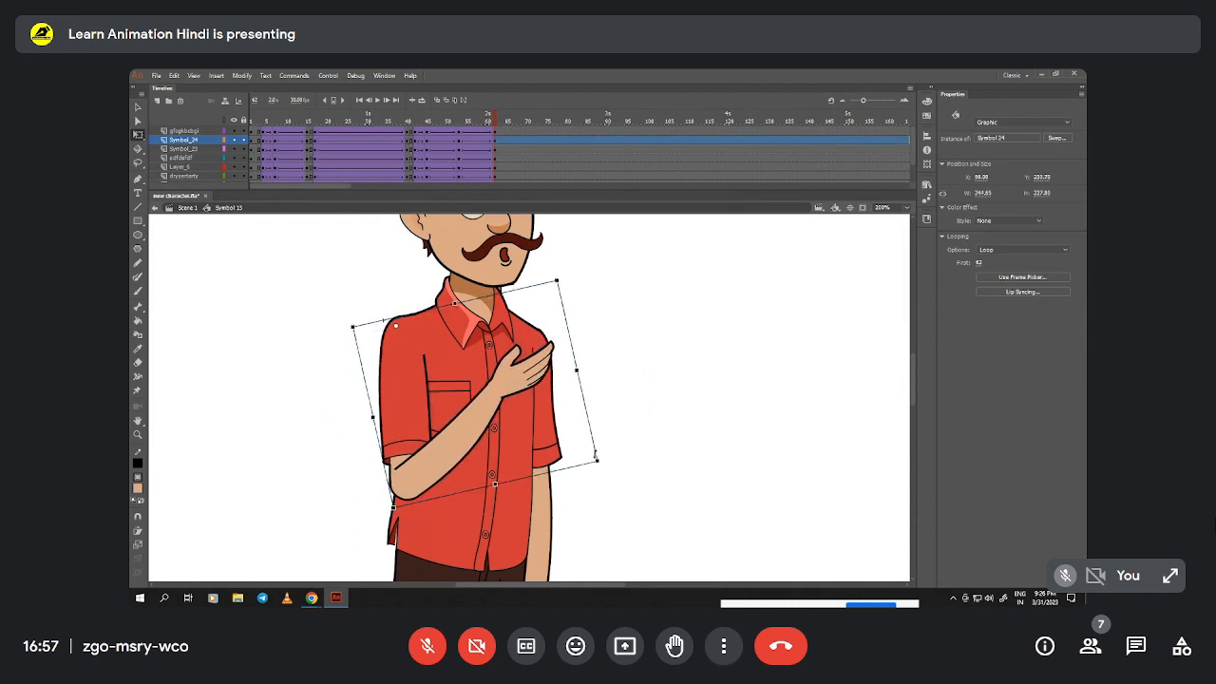
- Inside the forearm symbol, add hand keyframes at frames 53 and 62 and join them with a classic tween eased 100 out
double_click(534, 385)
click(527, 380)
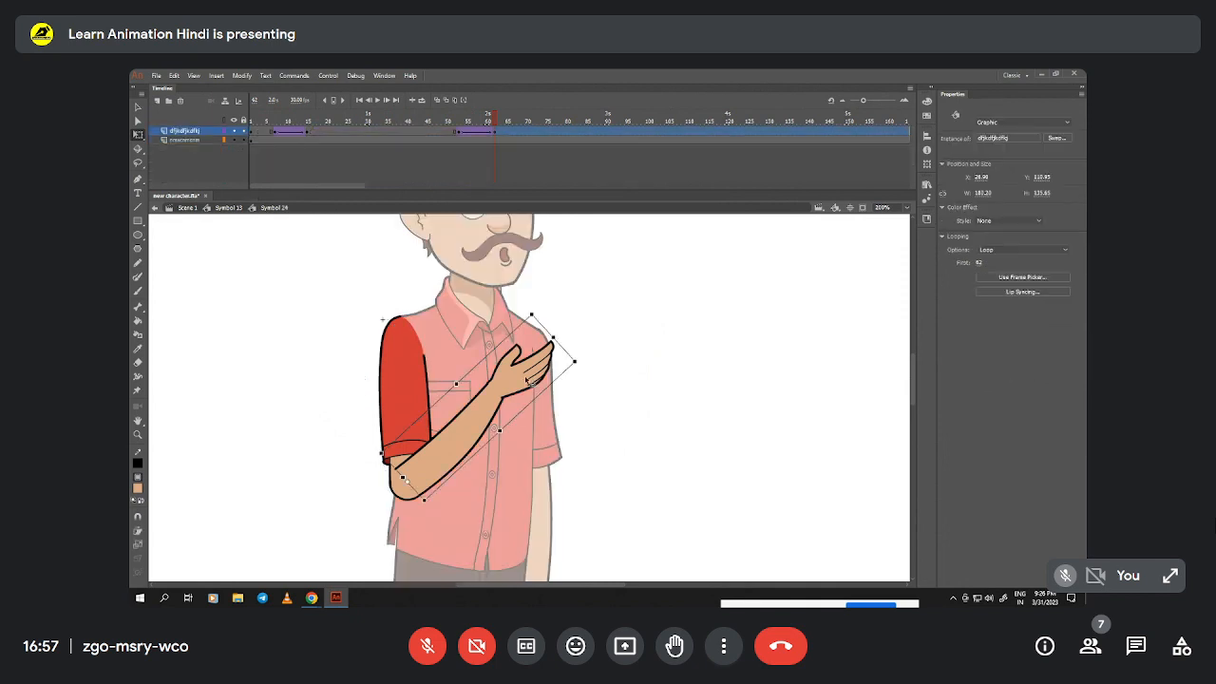
double_click(529, 382)
click(494, 136)
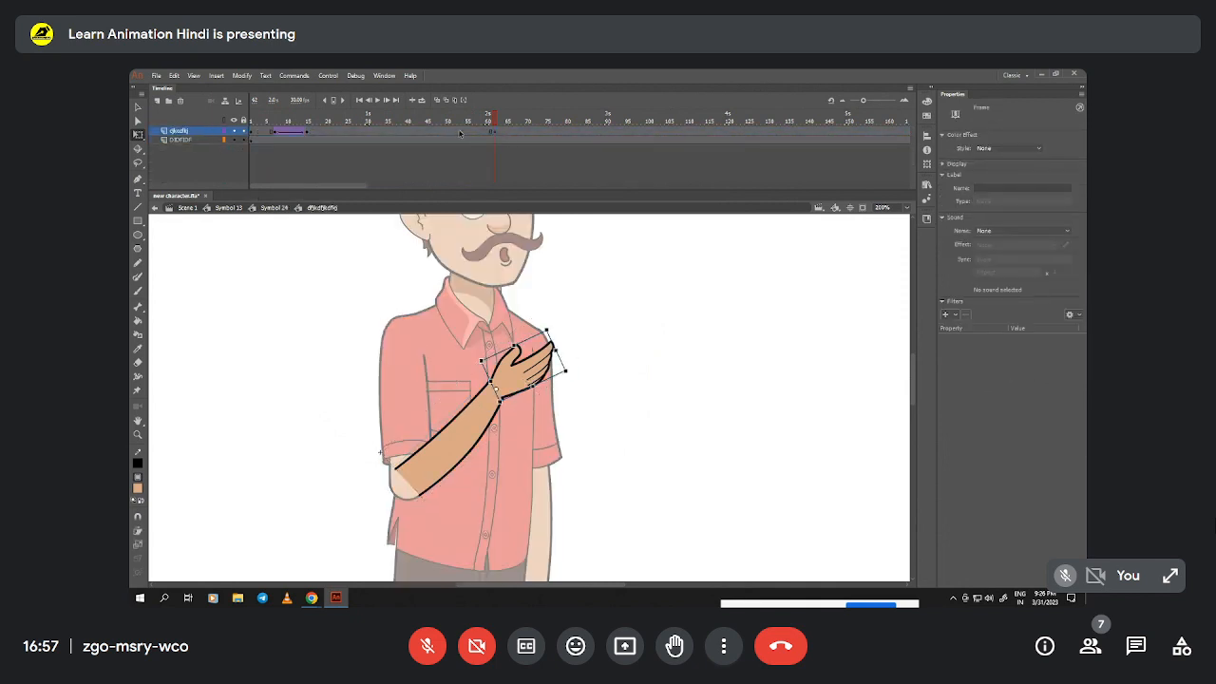
click(461, 135)
right_click(475, 130)
click(513, 156)
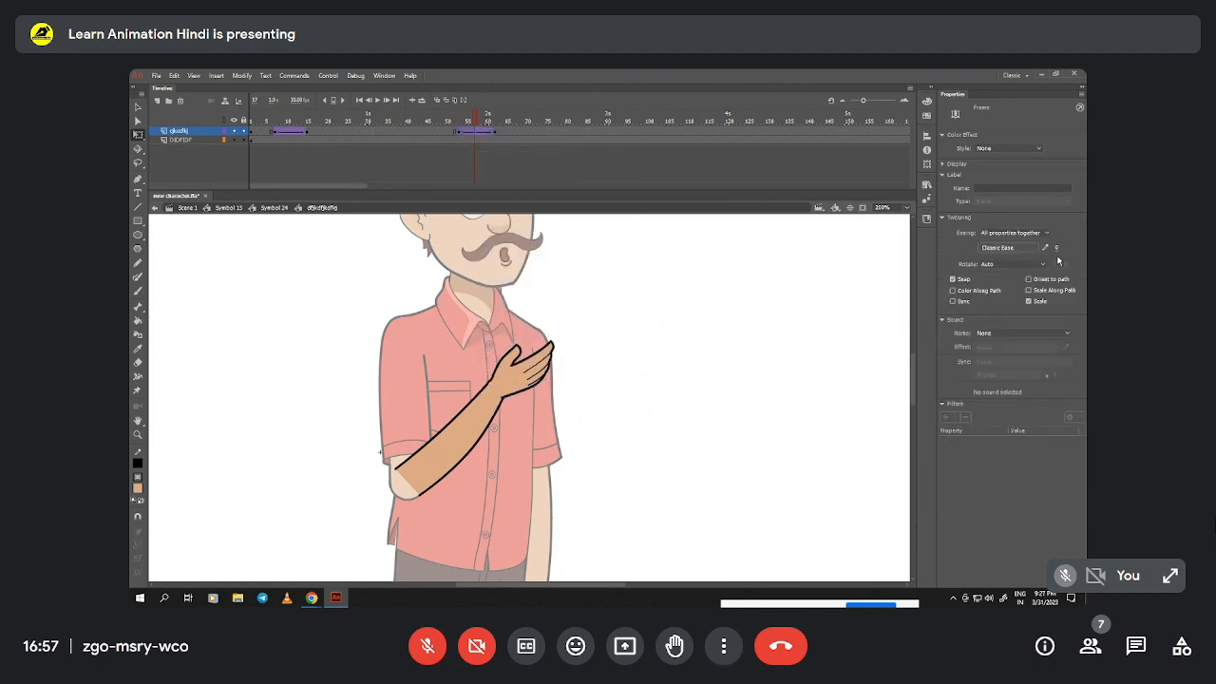
drag(1057, 250, 1083, 249)
- Inside the hand symbol, add a keyframe at frame 55 for a change of hand pose
click(496, 131)
click(528, 362)
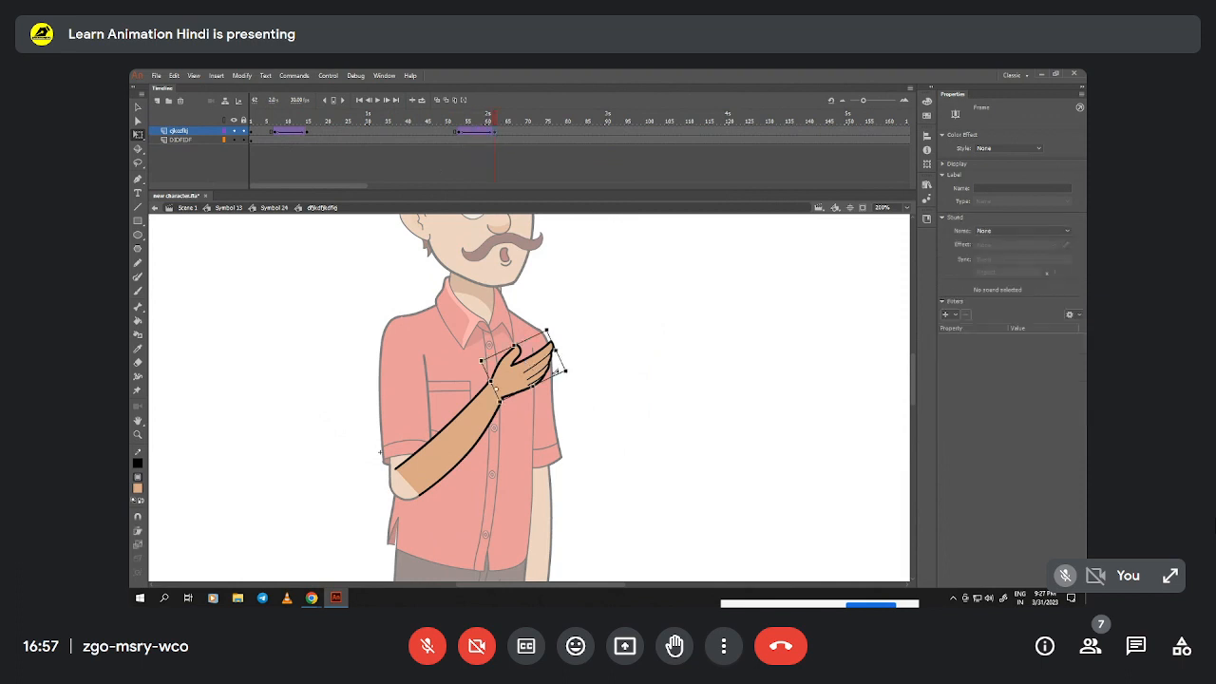
click(468, 120)
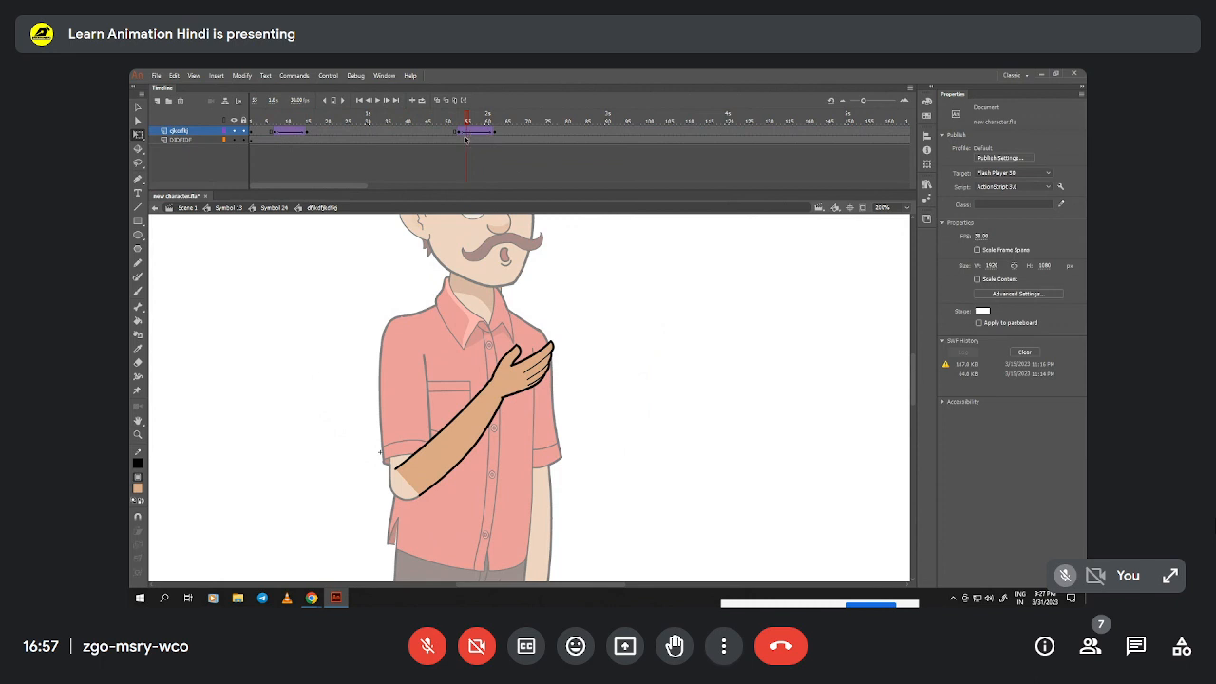
click(463, 131)
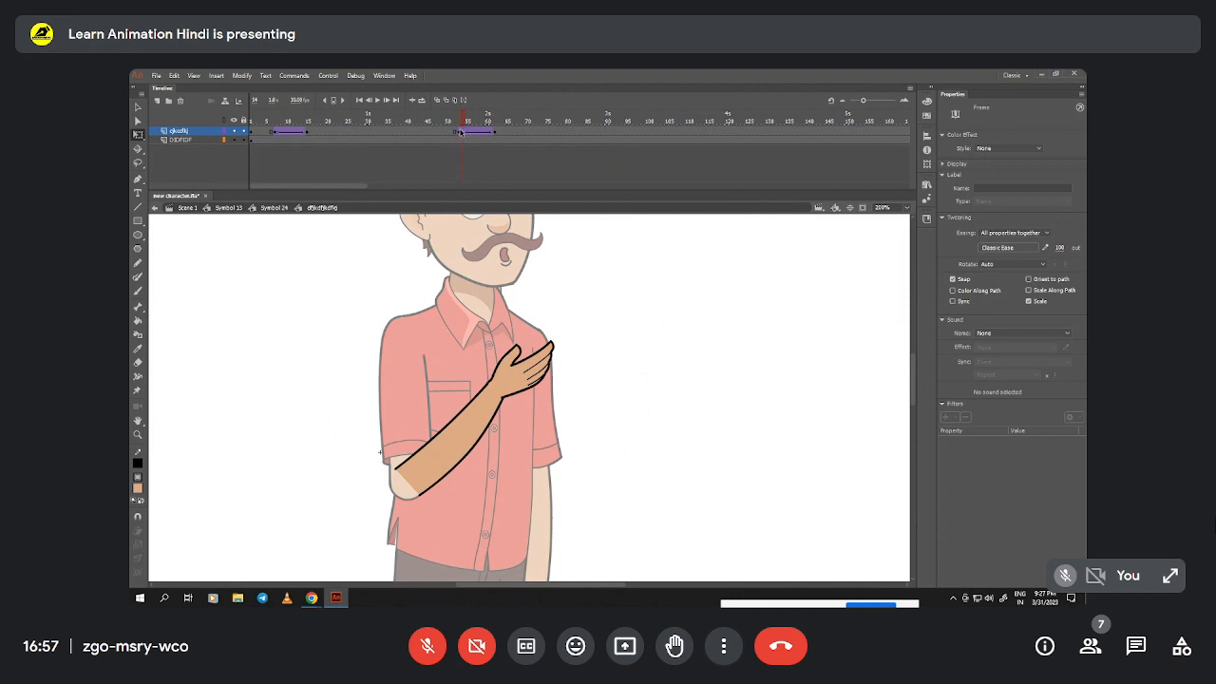
click(463, 132)
click(468, 133)
click(488, 132)
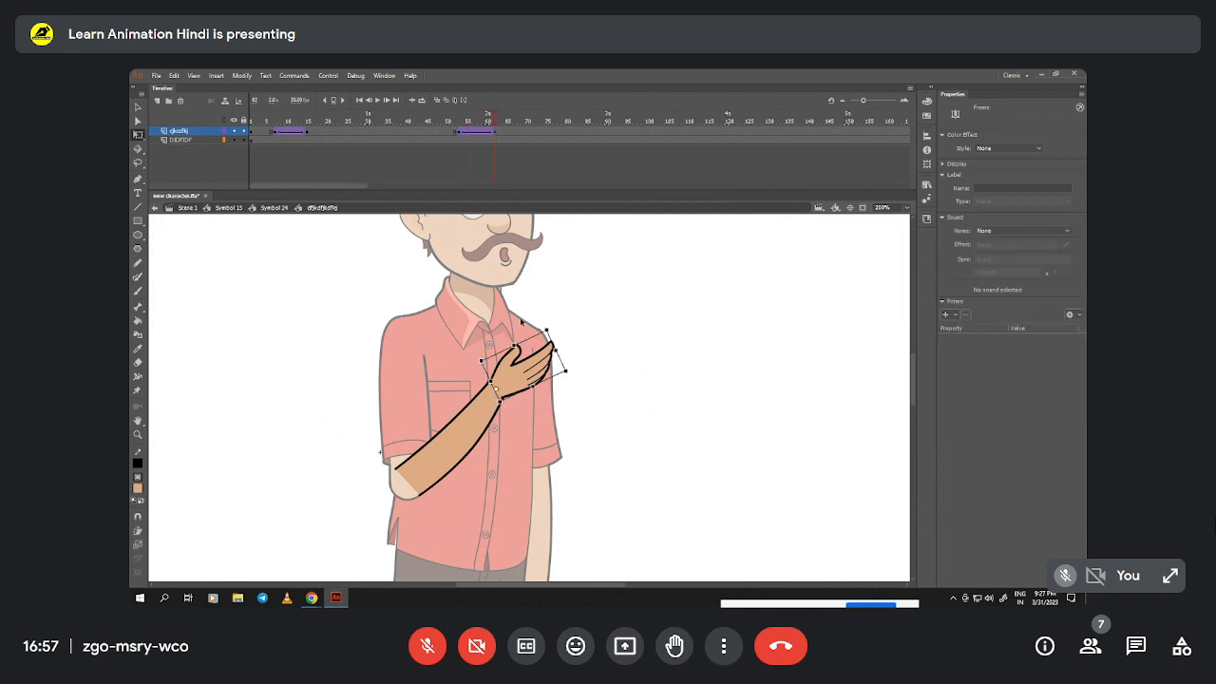
double_click(530, 371)
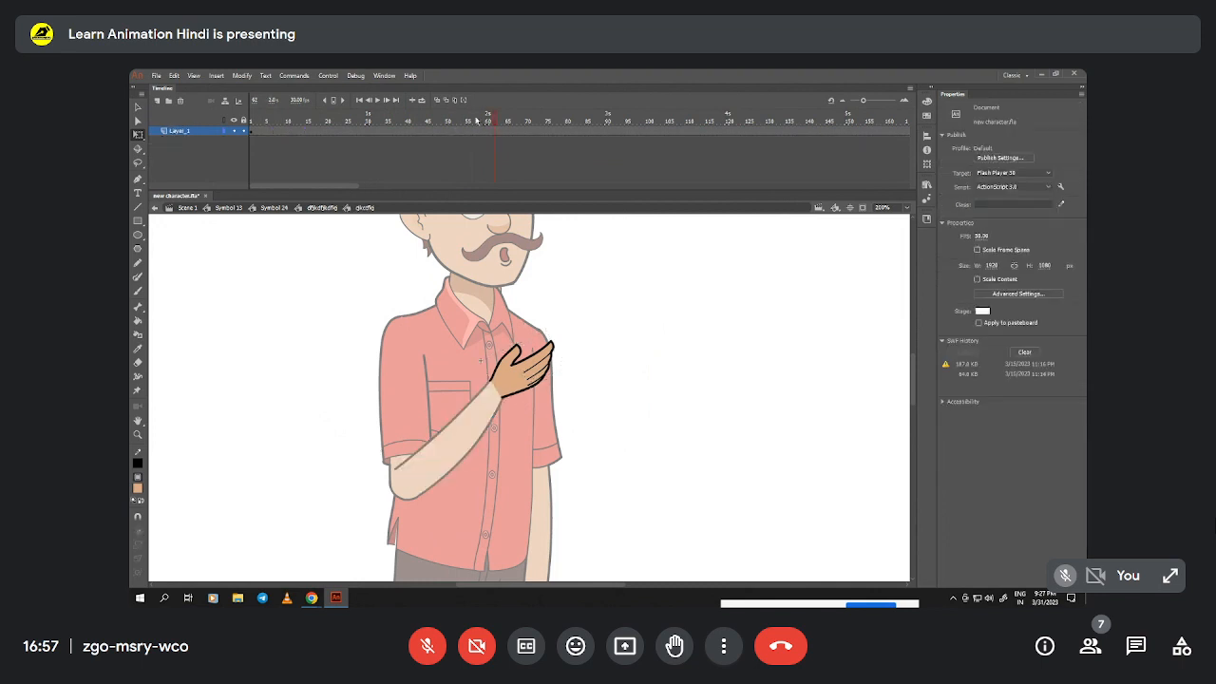
click(471, 132)
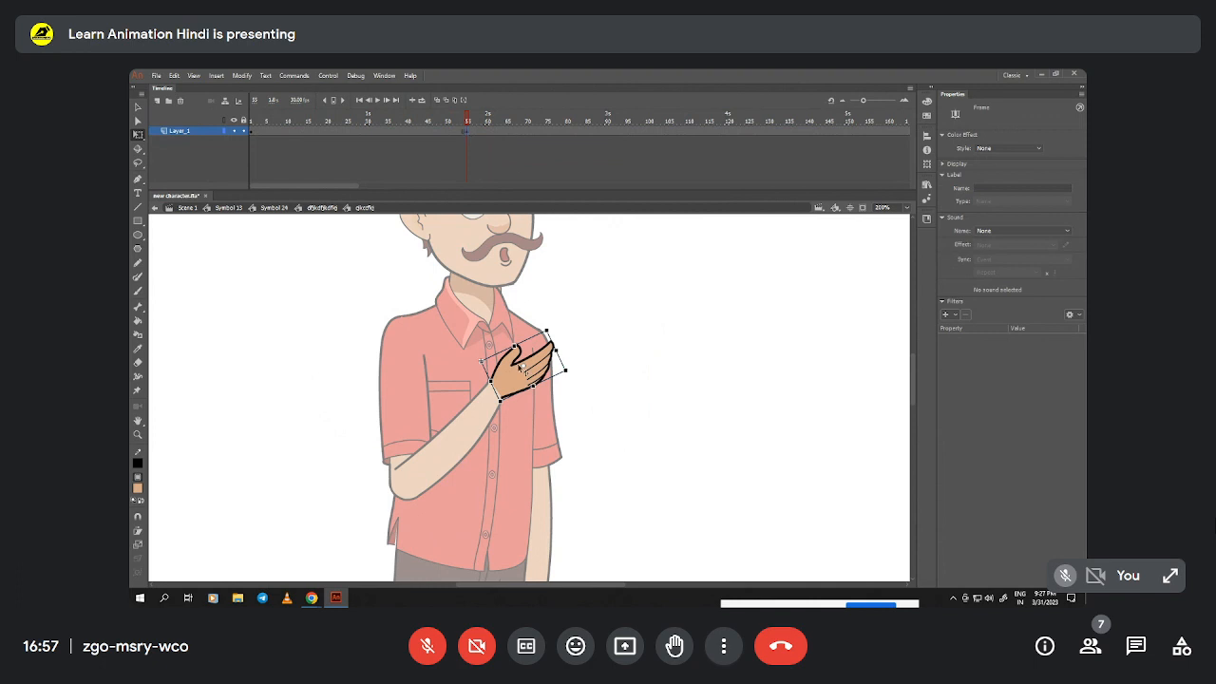
- At frame 55, switch the nested hand from the open palm to pose 2, the pointing finger, as a single frame
double_click(520, 378)
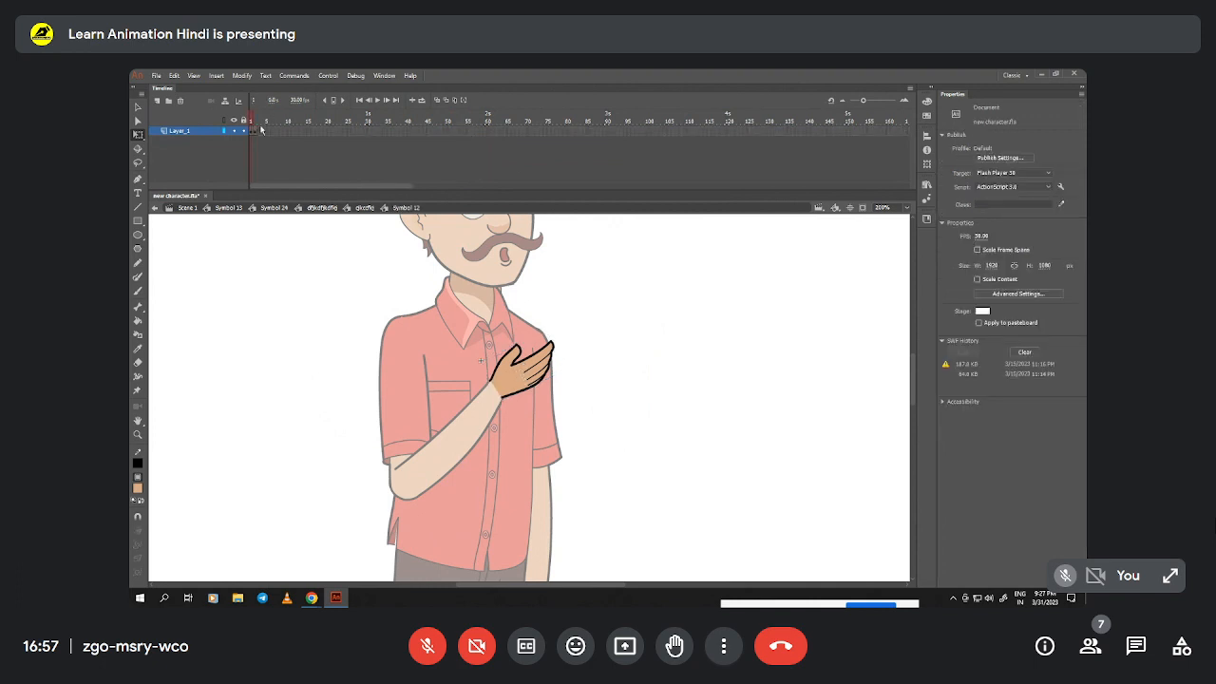
click(255, 121)
click(255, 121)
double_click(627, 352)
click(1031, 280)
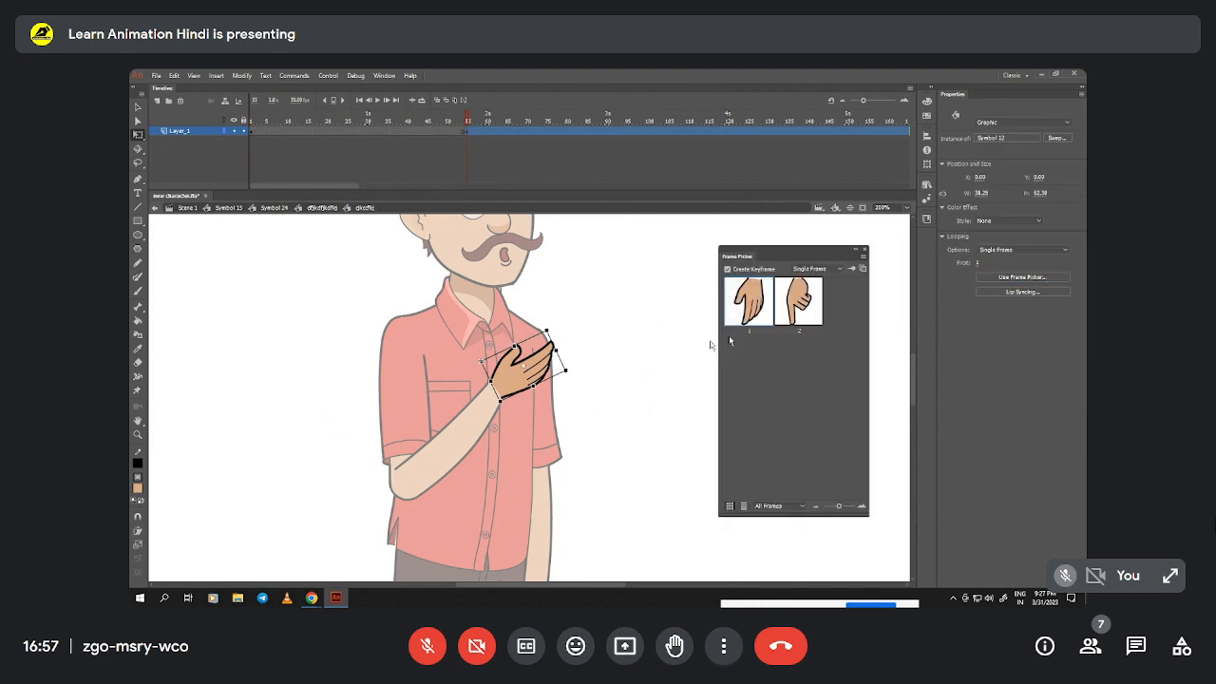
click(797, 310)
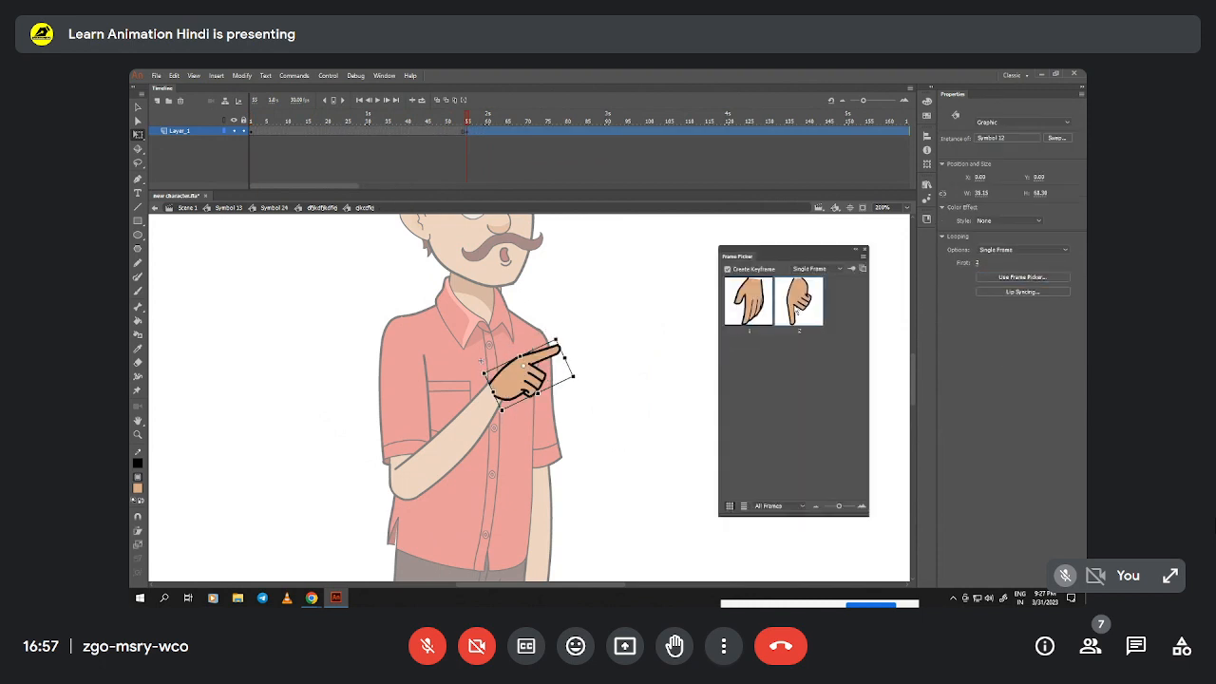
click(866, 251)
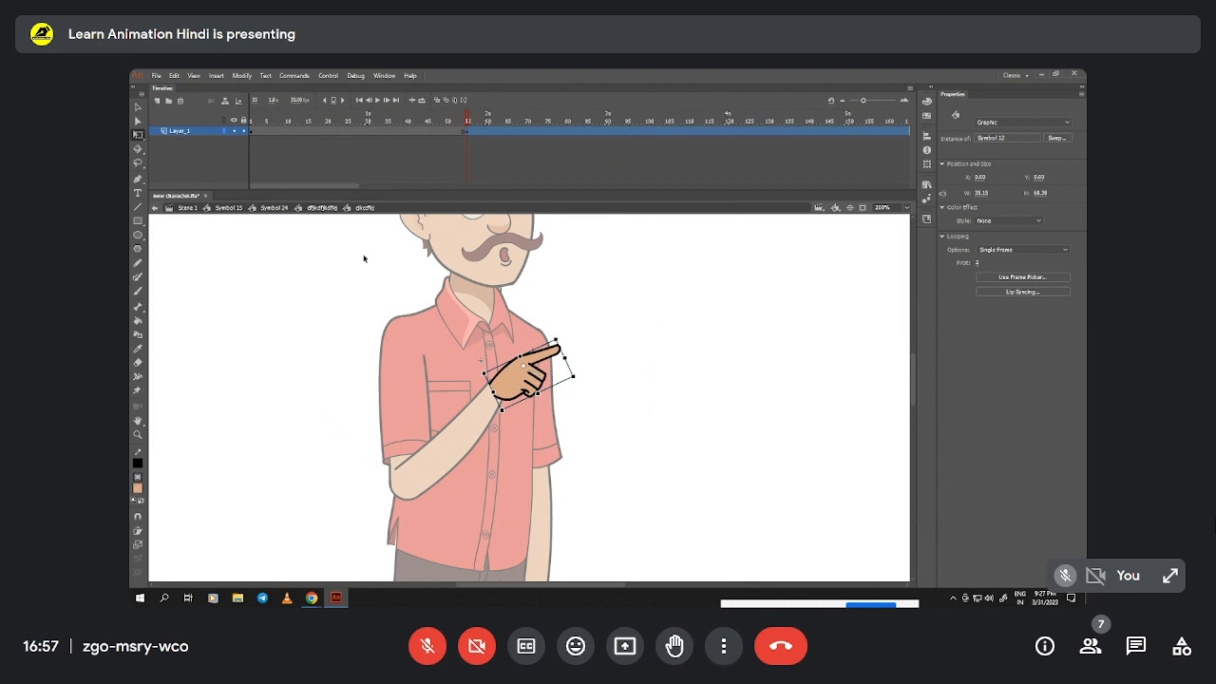
- Back in the forearm symbol at frame 62, rotate the pointing hand at the wrist so the finger points up
click(315, 208)
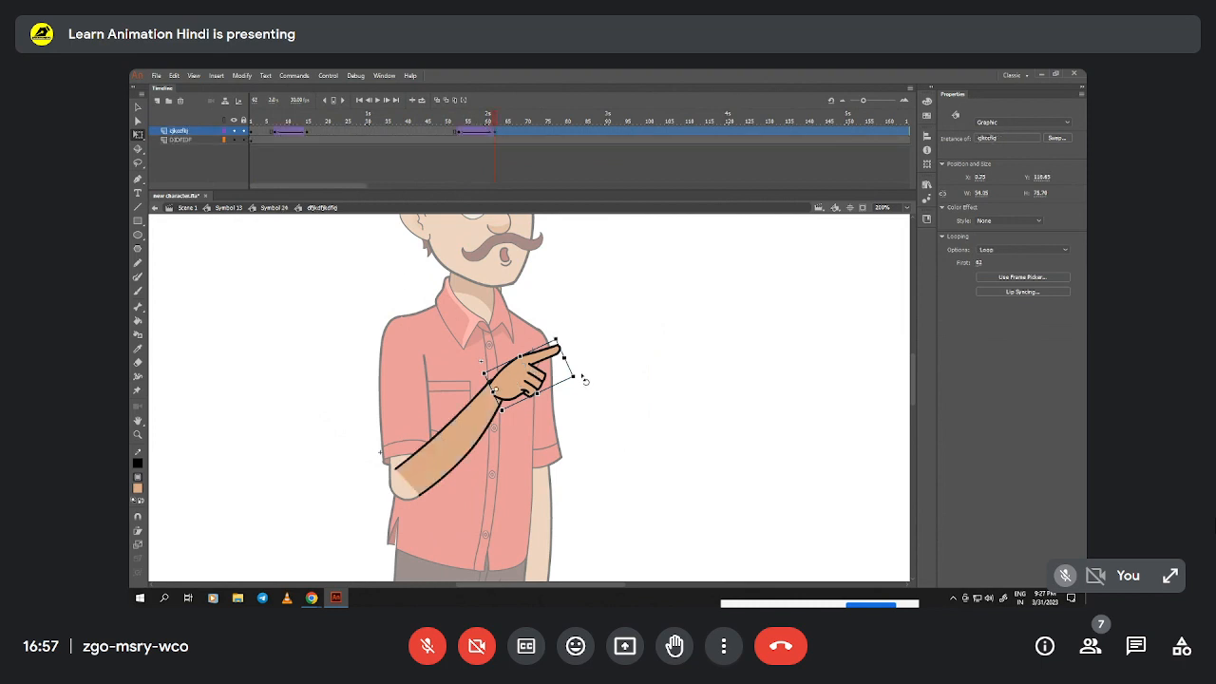
drag(584, 380, 556, 324)
key(z)
click(514, 389)
key(v)
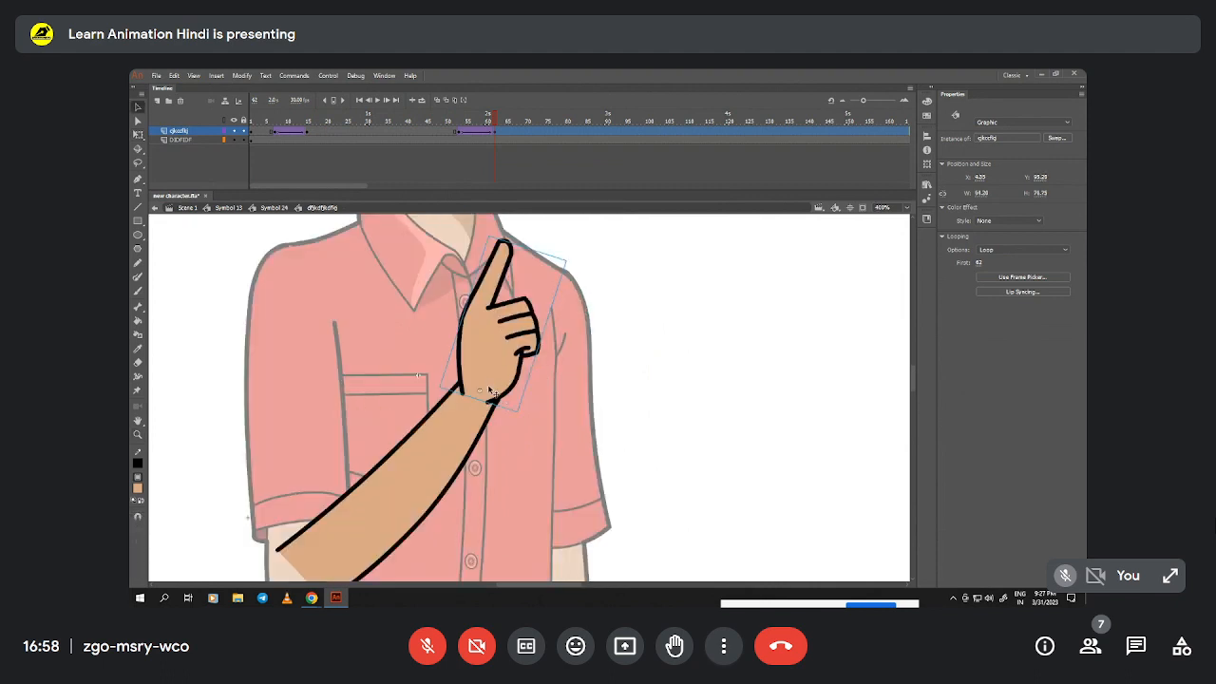
key(z)
key(v)
drag(492, 390, 496, 392)
- In the pointing hand's artwork, reshape both wrist outline ends to meet the forearm's edges, and return to the forearm symbol
key(z)
click(494, 373)
key(q)
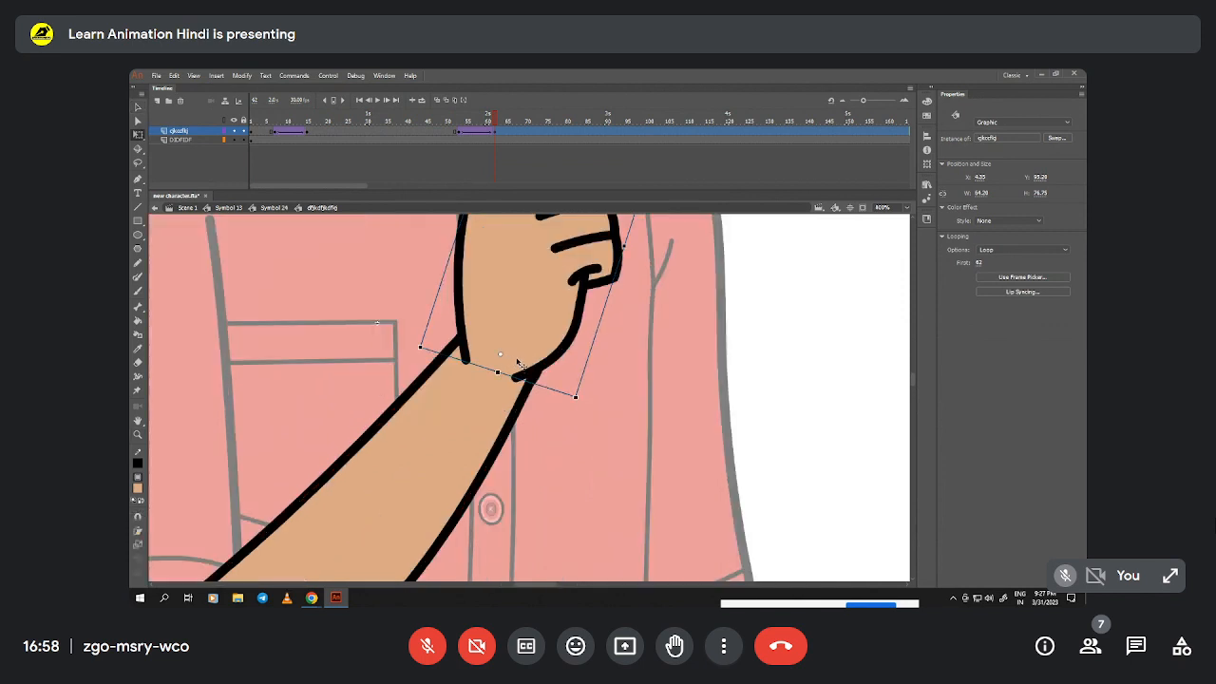
double_click(519, 364)
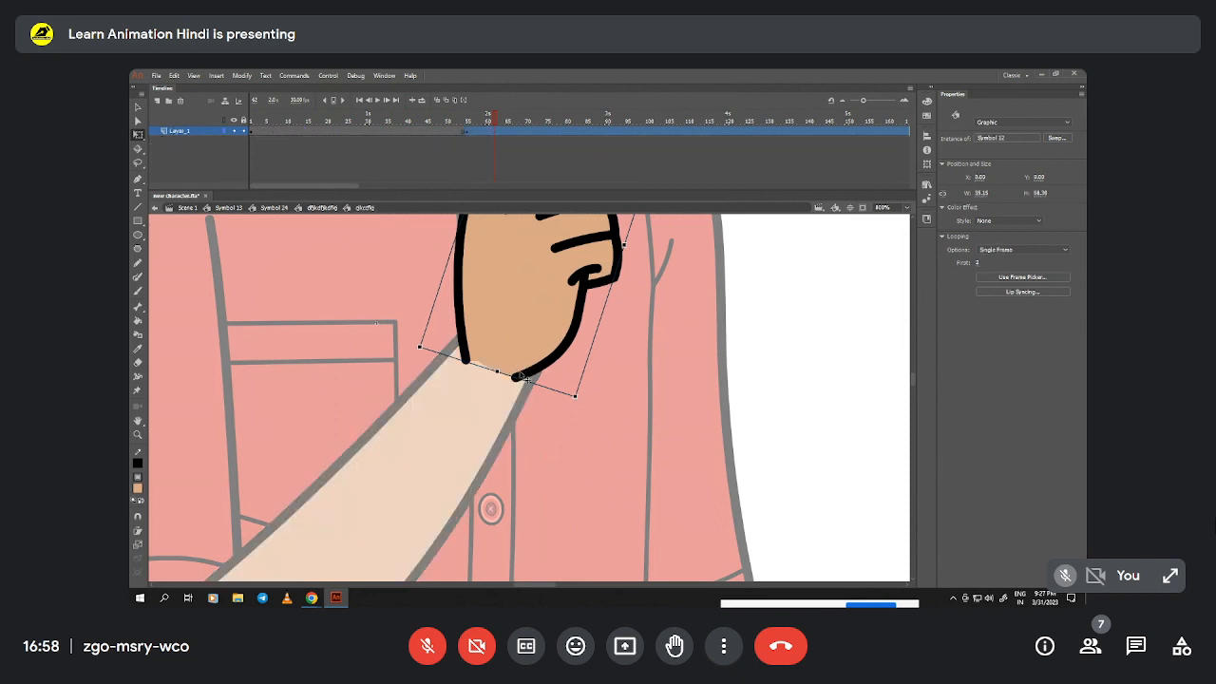
double_click(529, 376)
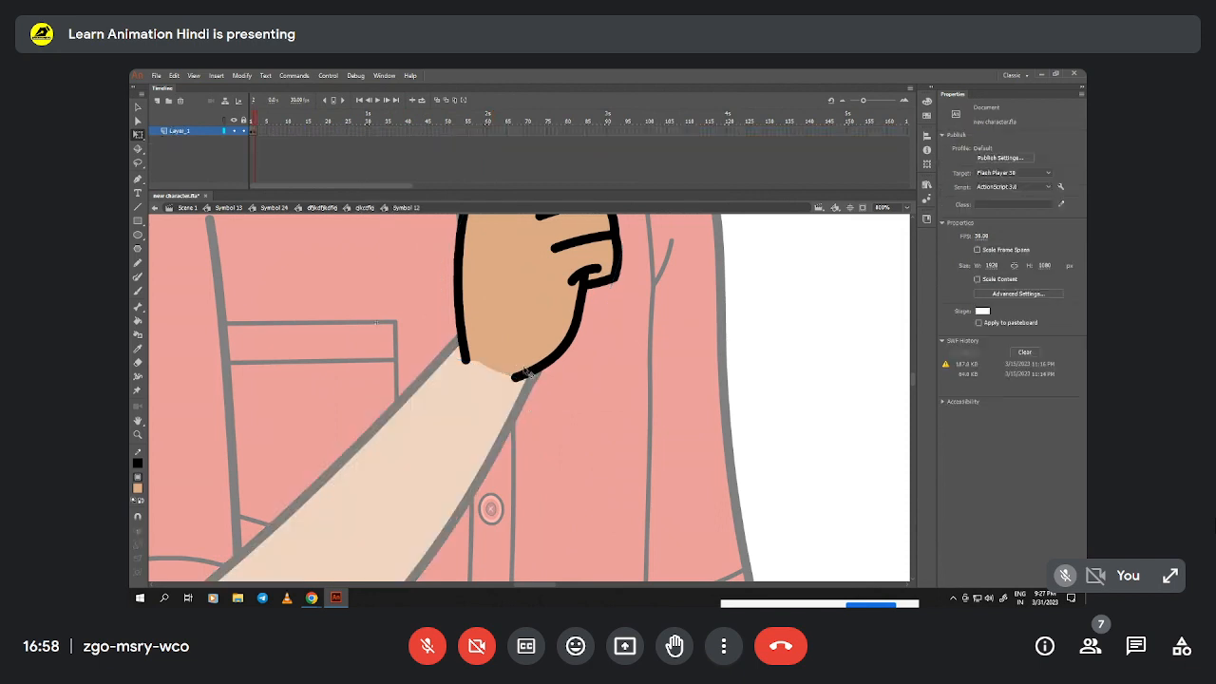
drag(516, 379, 461, 347)
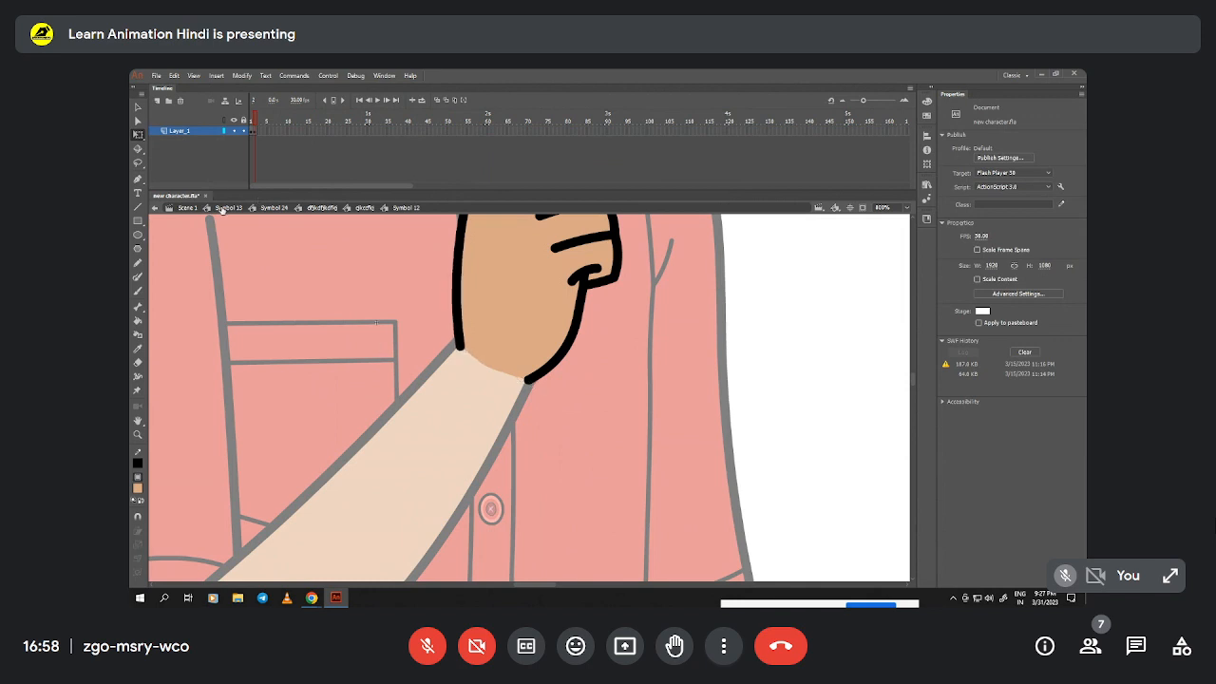
click(361, 207)
click(309, 207)
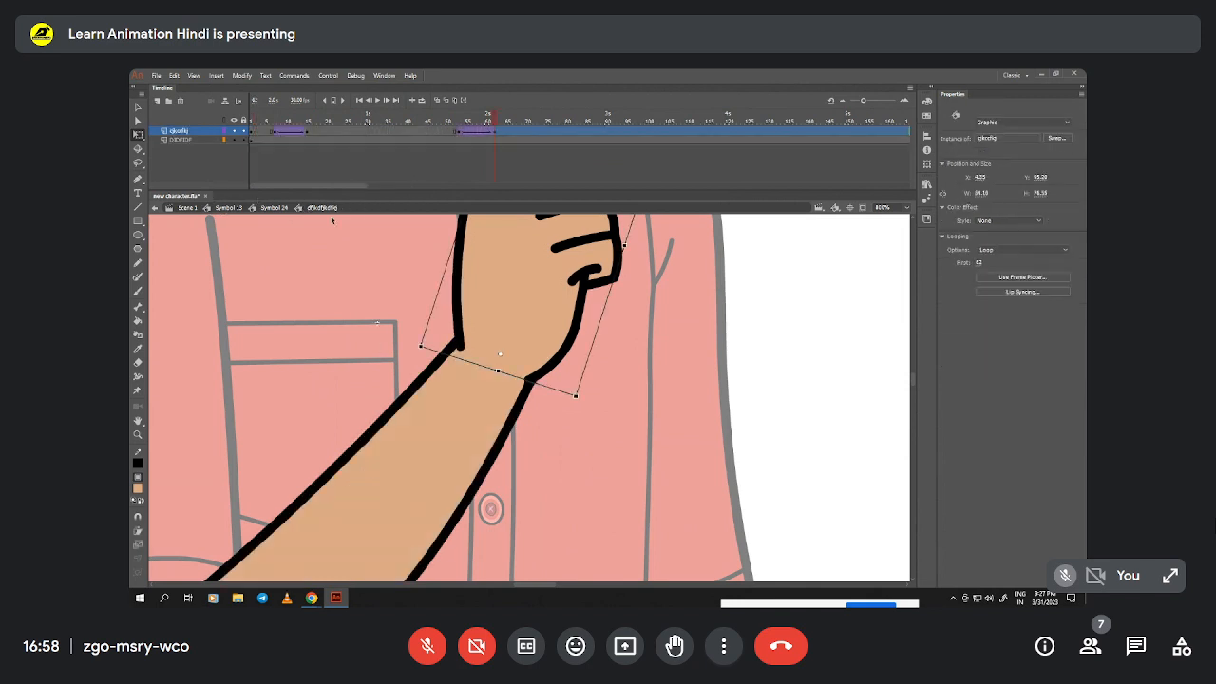
- Return to the full figure and play the animation with the new pointing gesture
key(z)
alt+click(529, 400)
alt+click(529, 395)
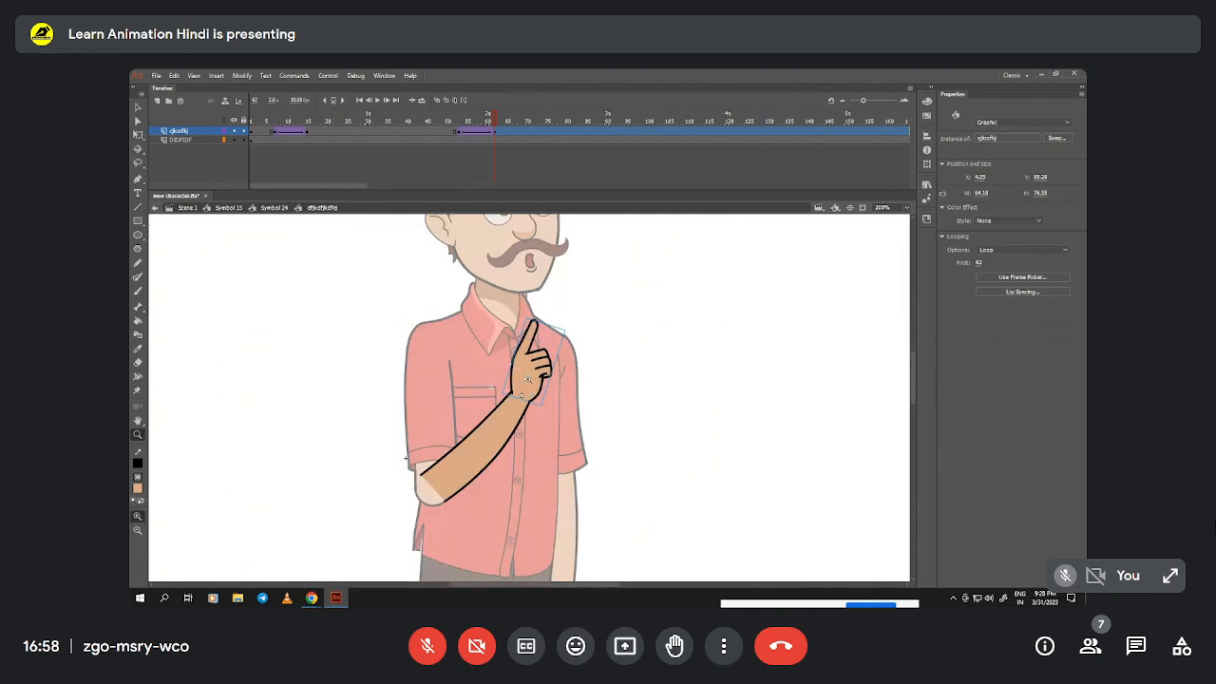
click(226, 207)
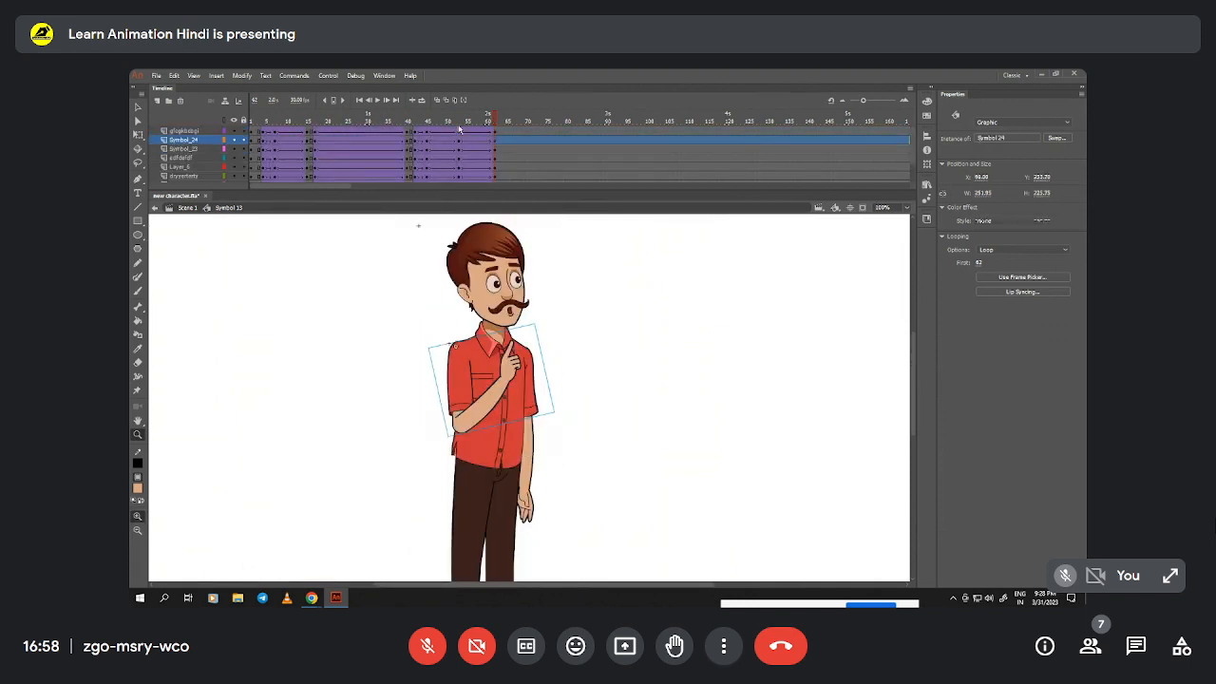
key(Return)
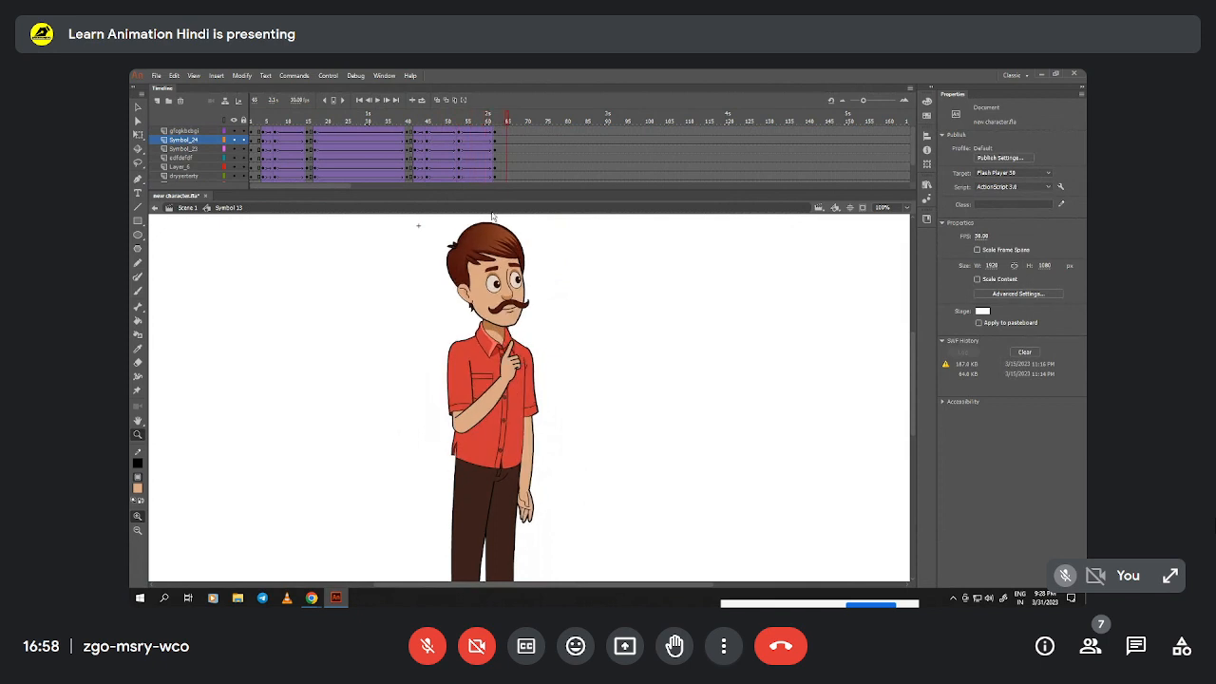
- Replay the full figure's animation from about frame 40 with the whole stage in view
key(v)
click(537, 451)
click(496, 126)
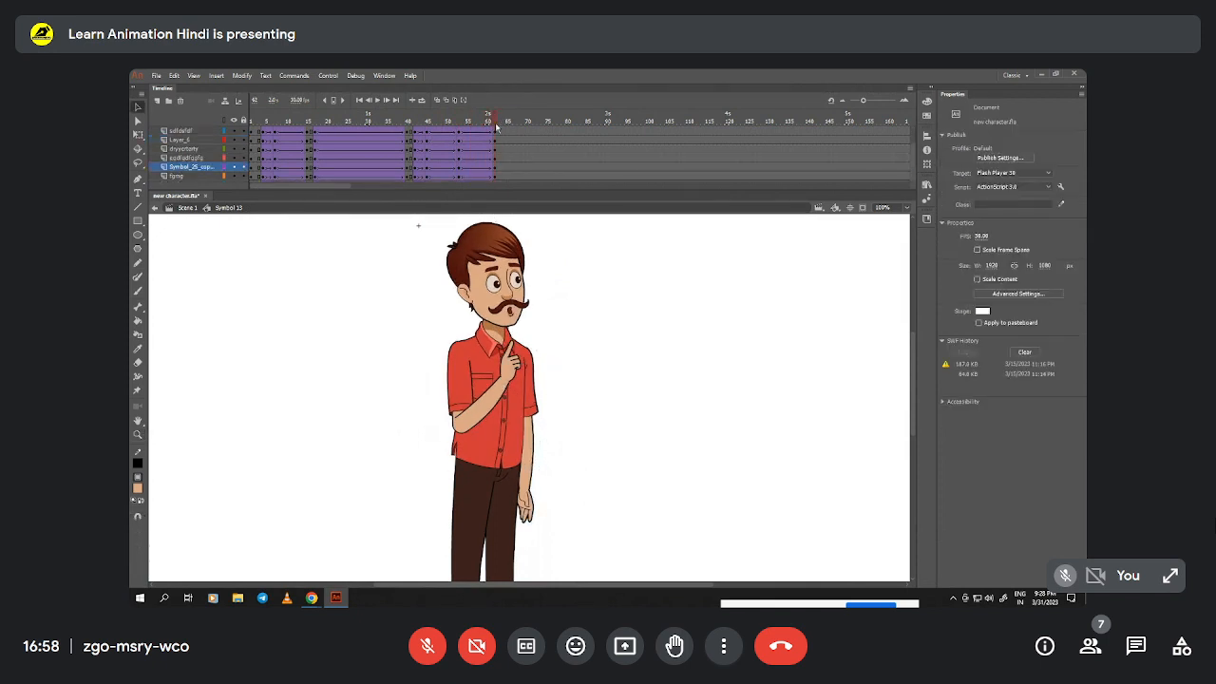
click(536, 476)
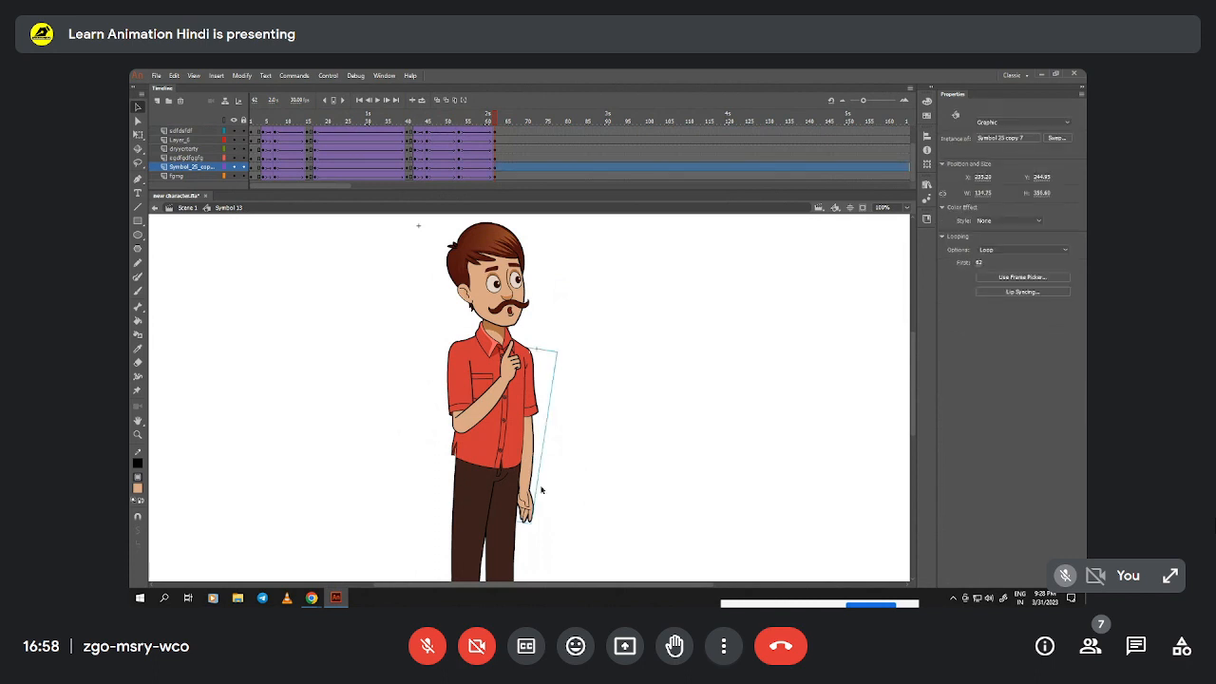
key(q)
key(z)
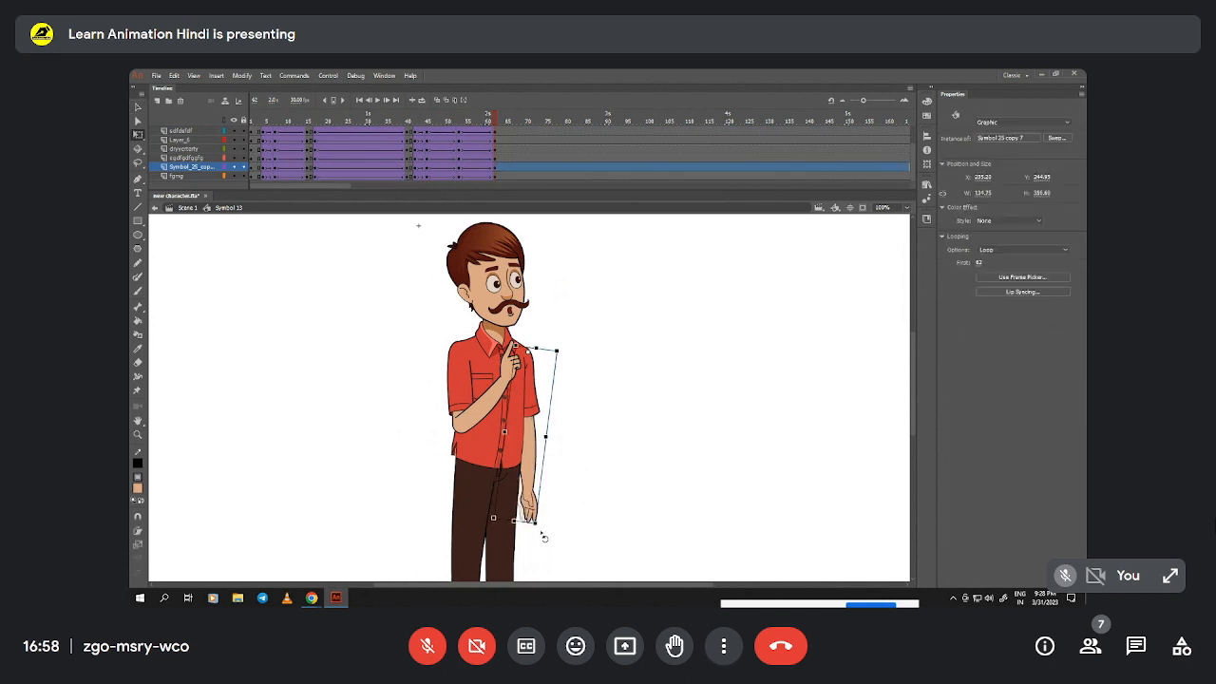
alt+click(537, 470)
drag(441, 121, 409, 120)
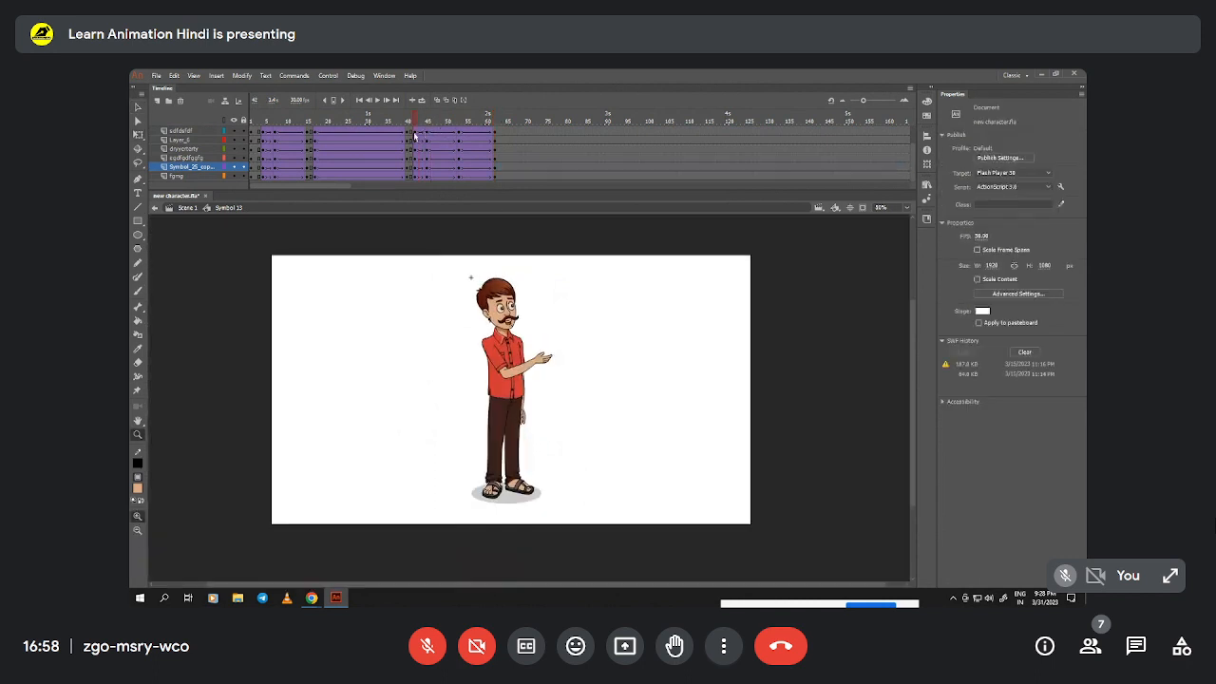
key(Return)
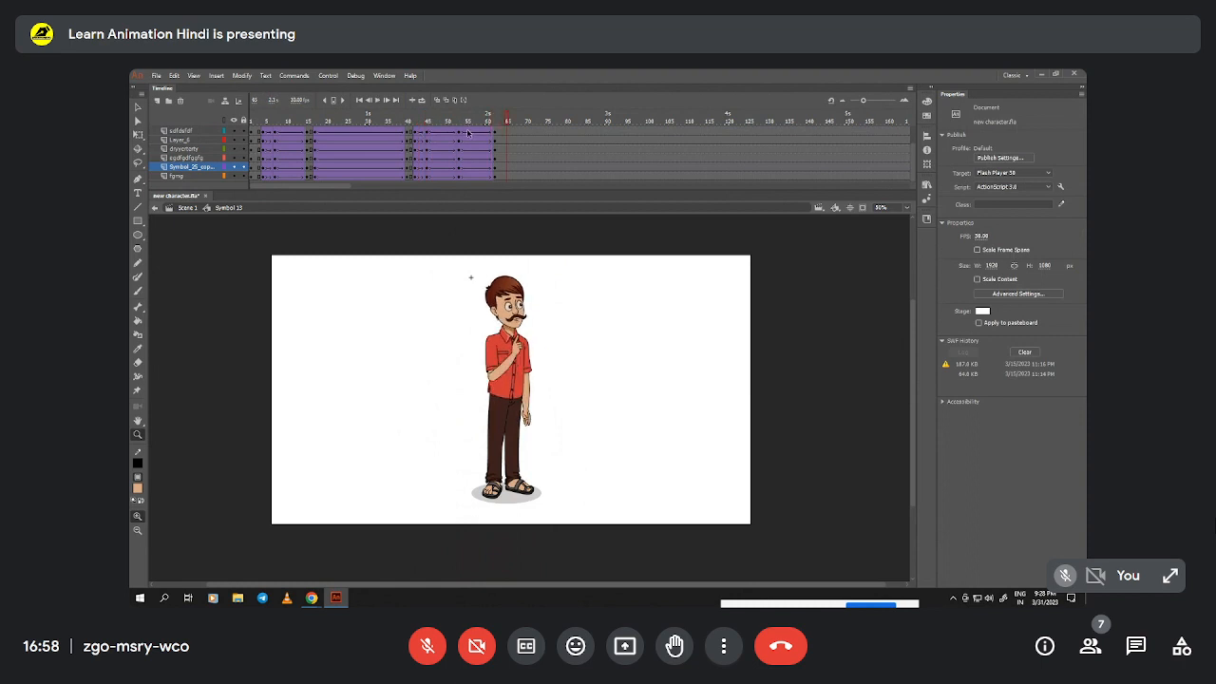
- Compare the head's pose and expression at frames 45, 53 and 62 up close
click(460, 135)
key(ctrl+equal)
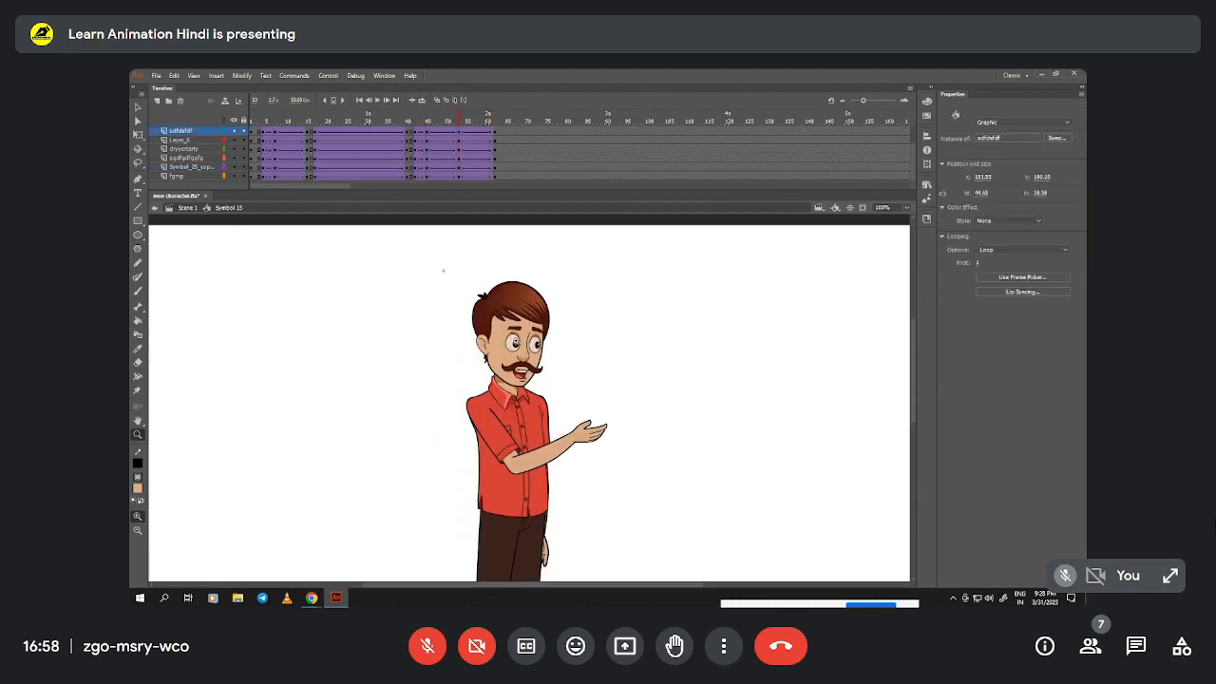
key(ctrl+equal)
key(v)
click(526, 381)
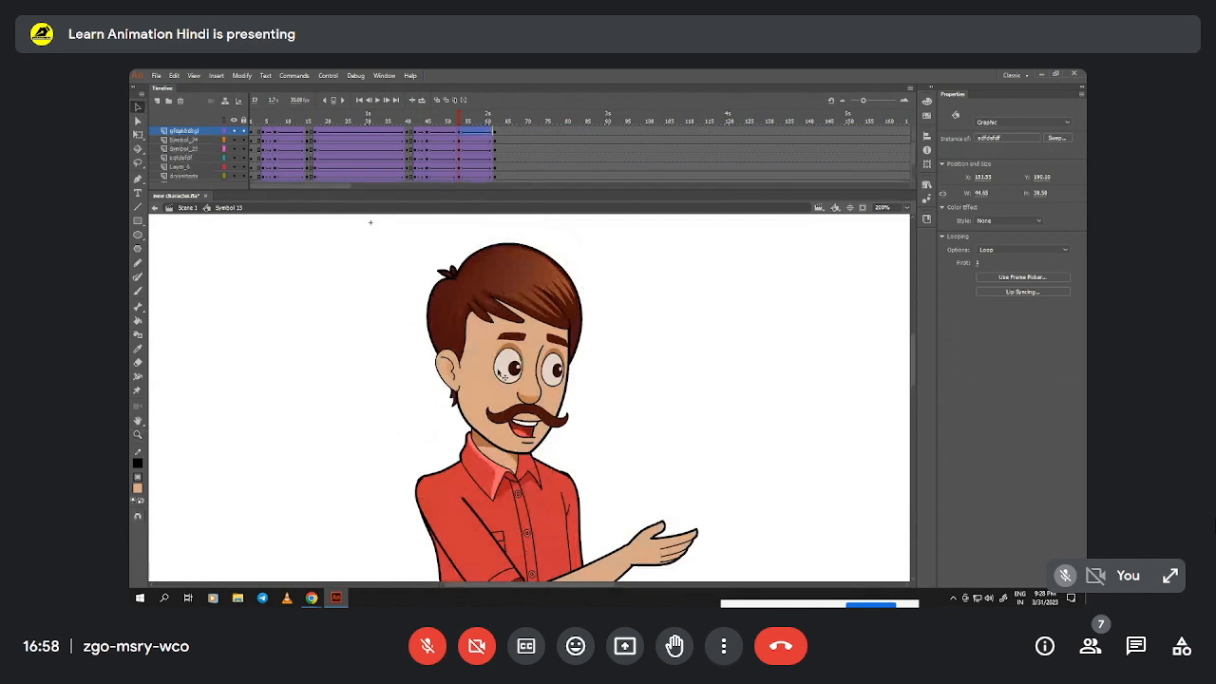
click(430, 139)
click(493, 139)
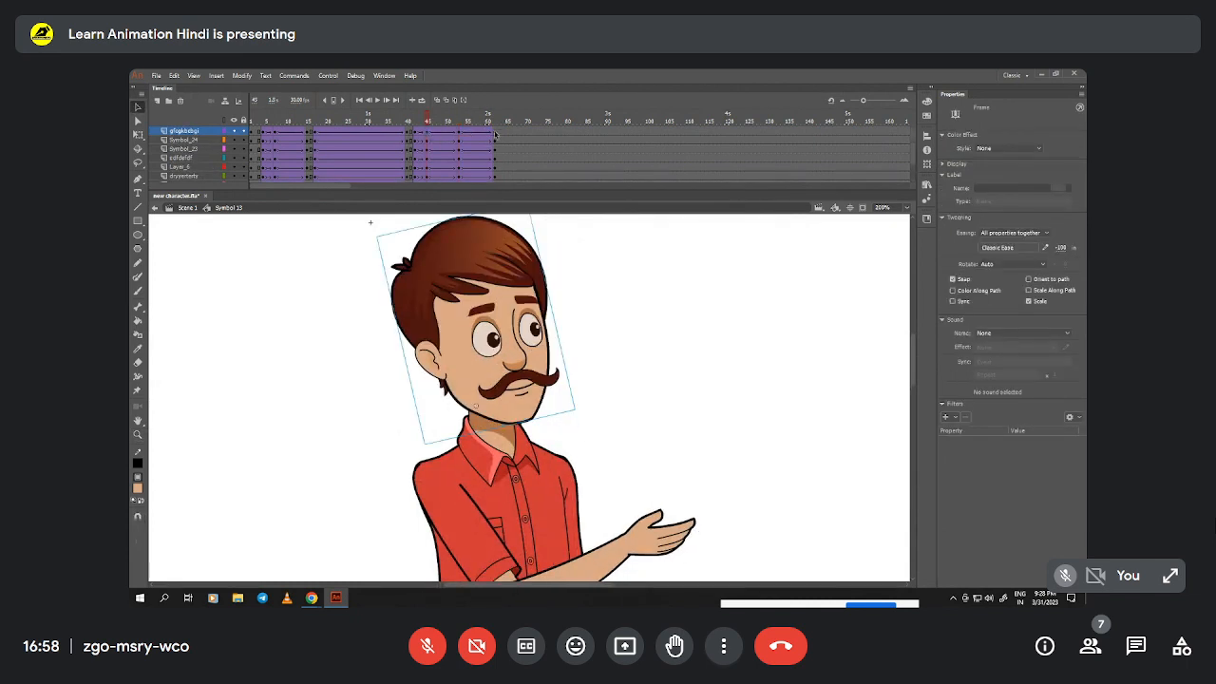
click(457, 134)
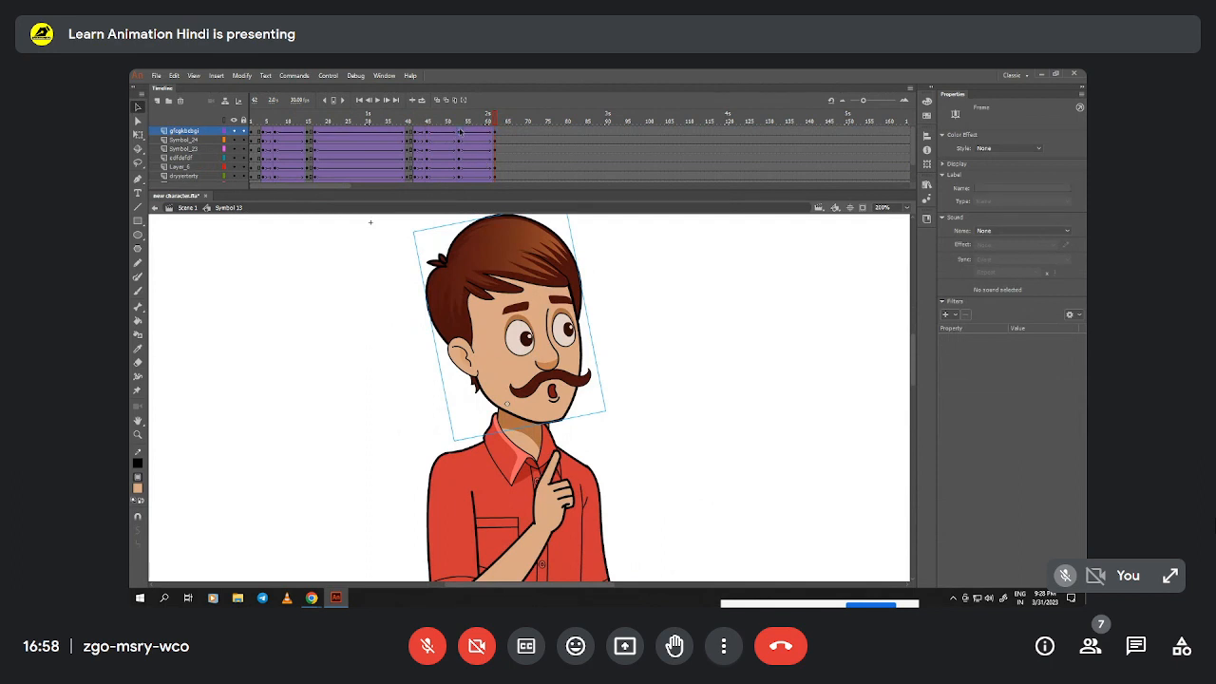
click(529, 393)
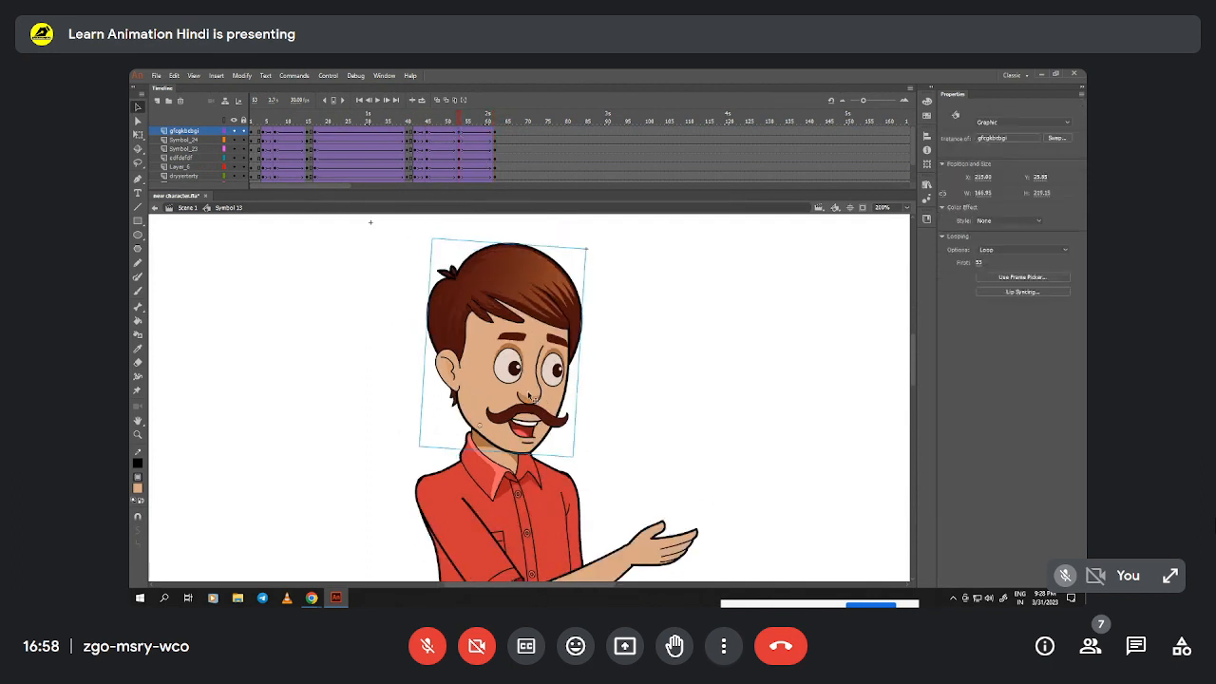
- Inside the head symbol, add keyframes on all face layers at frames 45 and 53
double_click(529, 395)
click(459, 139)
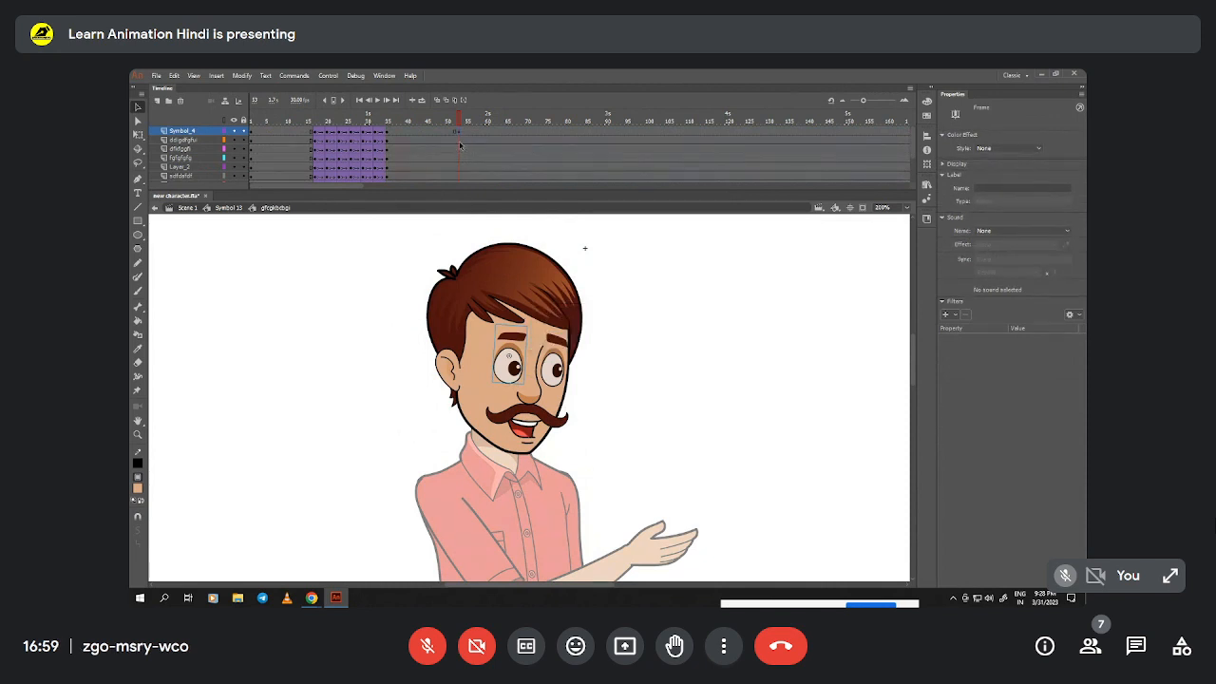
drag(460, 143, 431, 175)
key(F6)
scroll(455, 140, up, 1)
key(F6)
scroll(485, 138, up, 2)
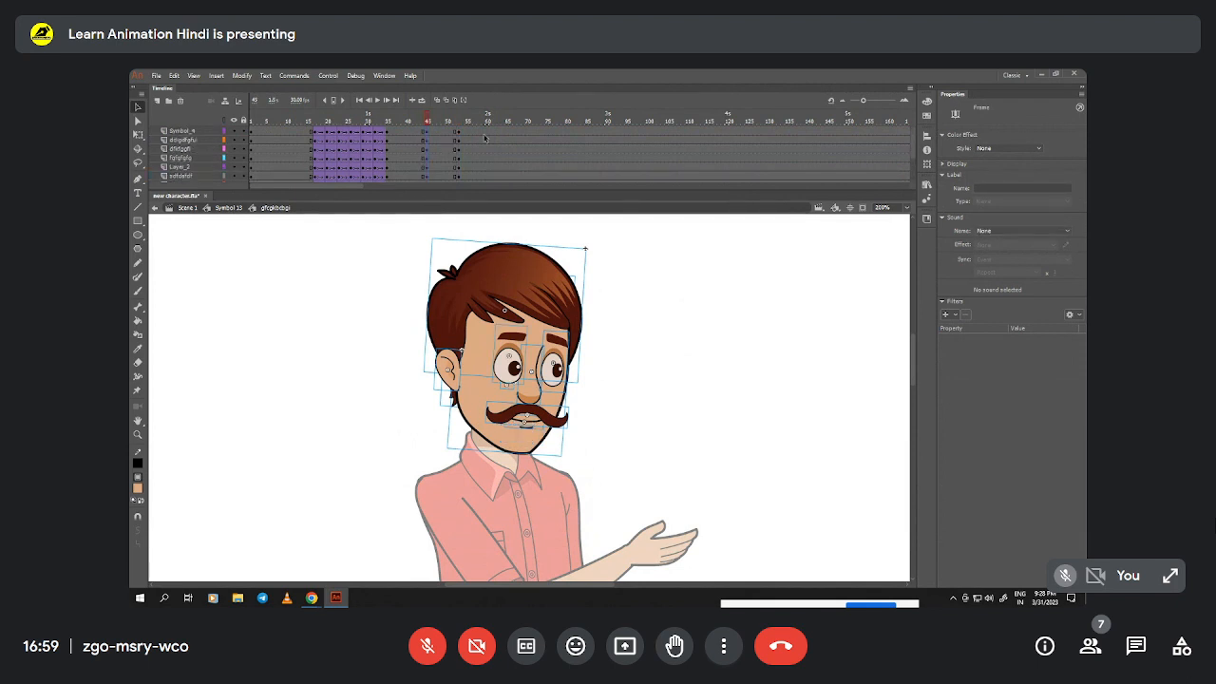
- Add keyframes on all face layers of the head symbol at frame 62
click(493, 139)
scroll(493, 142, down, 2)
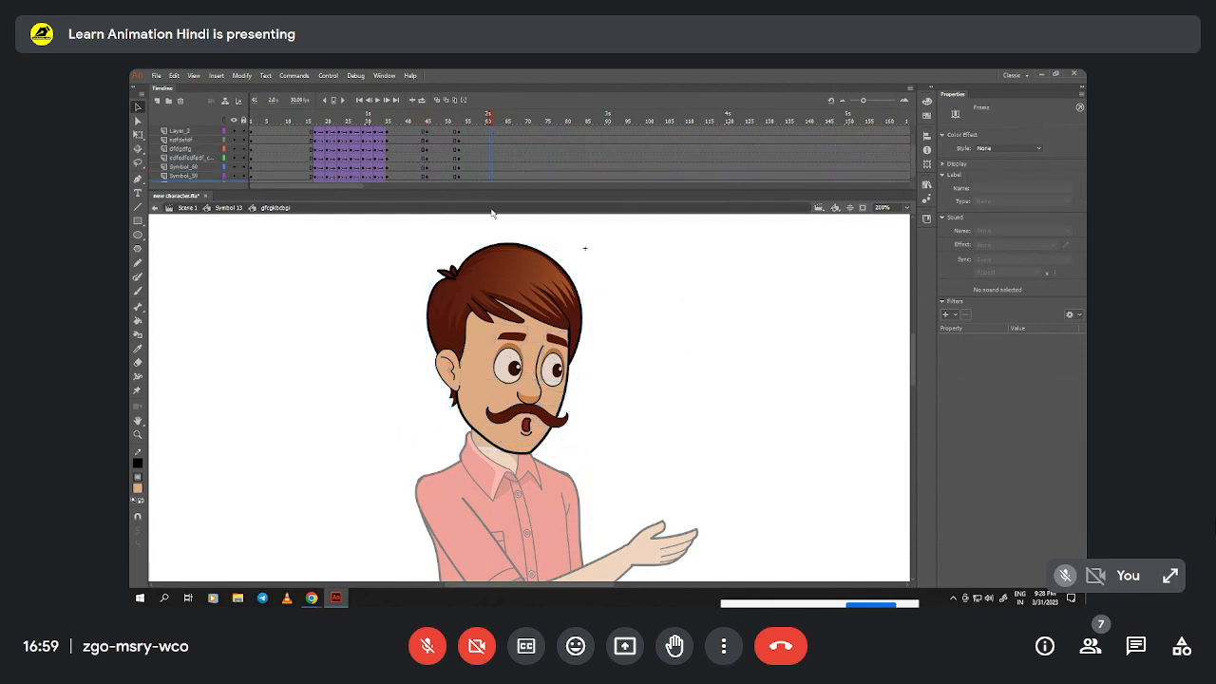
scroll(494, 138, up, 2)
drag(495, 132, 497, 217)
key(F6)
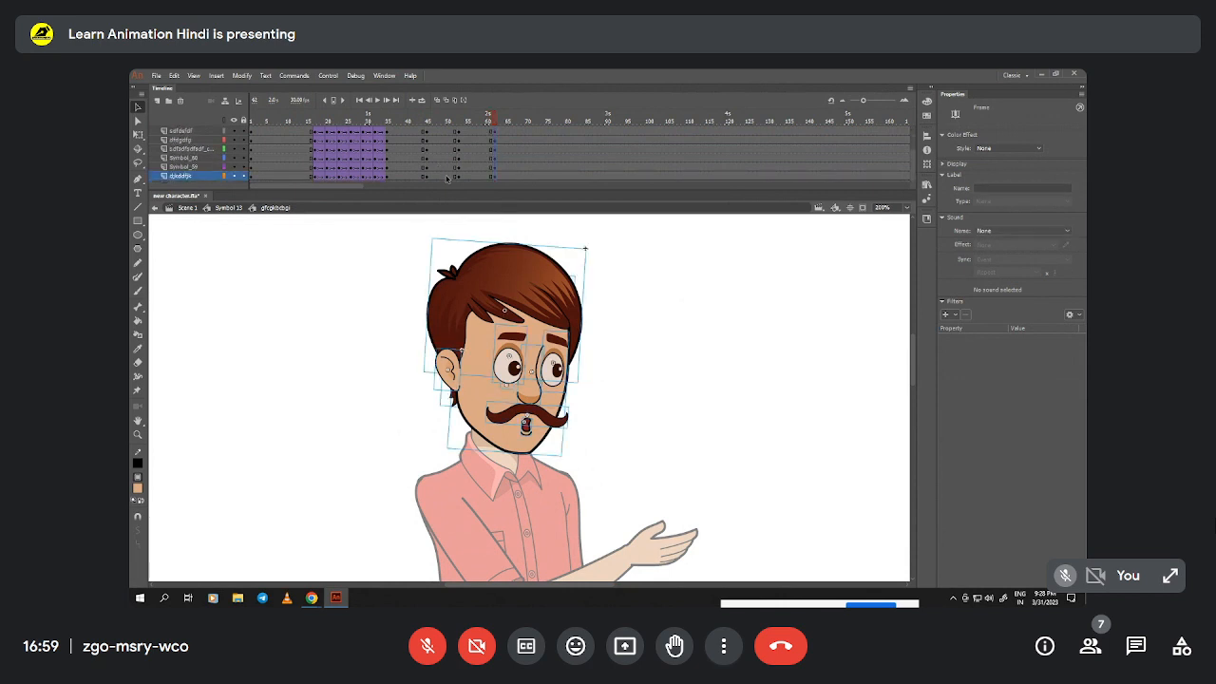
- Create classic tweens on all head layers between frames 45 and 62 with an ease of 100
drag(447, 176, 477, 118)
right_click(457, 148)
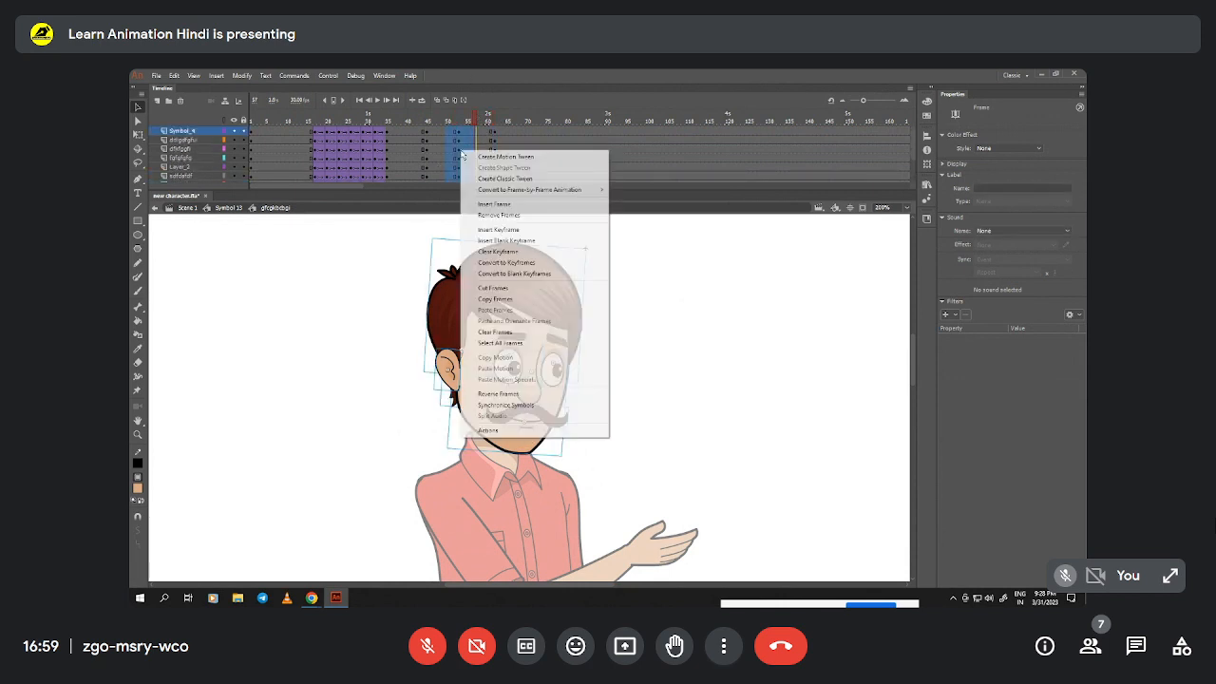
click(494, 178)
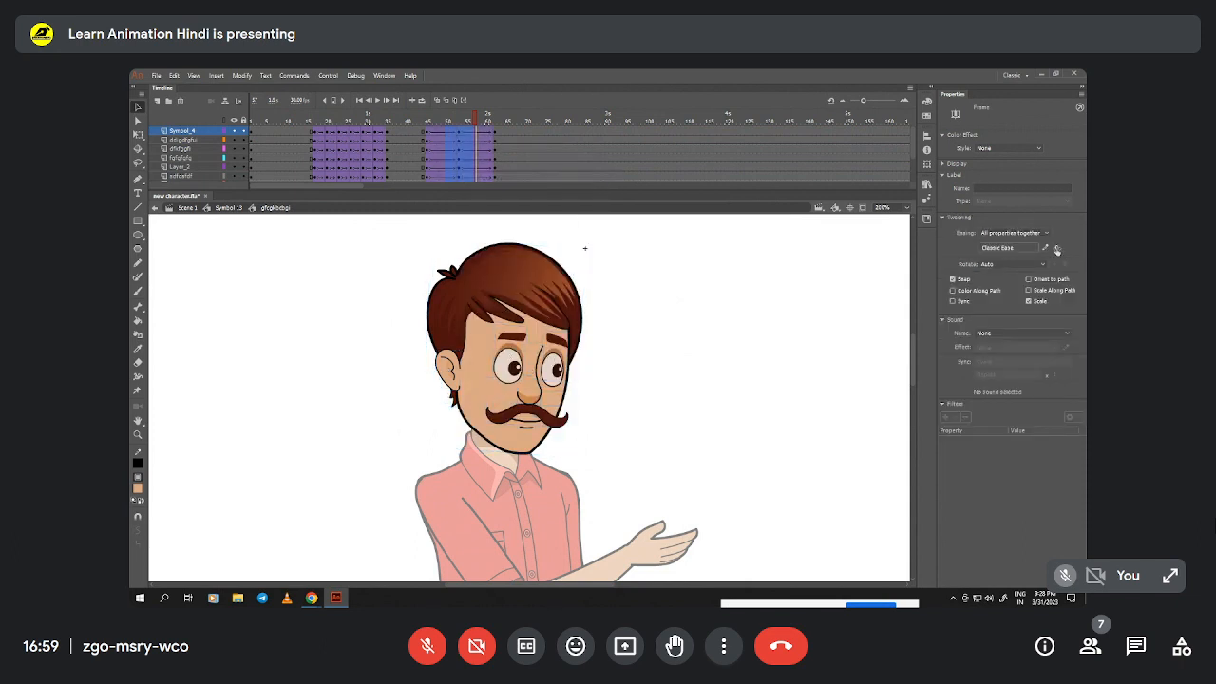
drag(1056, 248, 1052, 213)
- Set the ease of all head layers' tweens between frames 45 and 53 to -100
drag(430, 132, 443, 236)
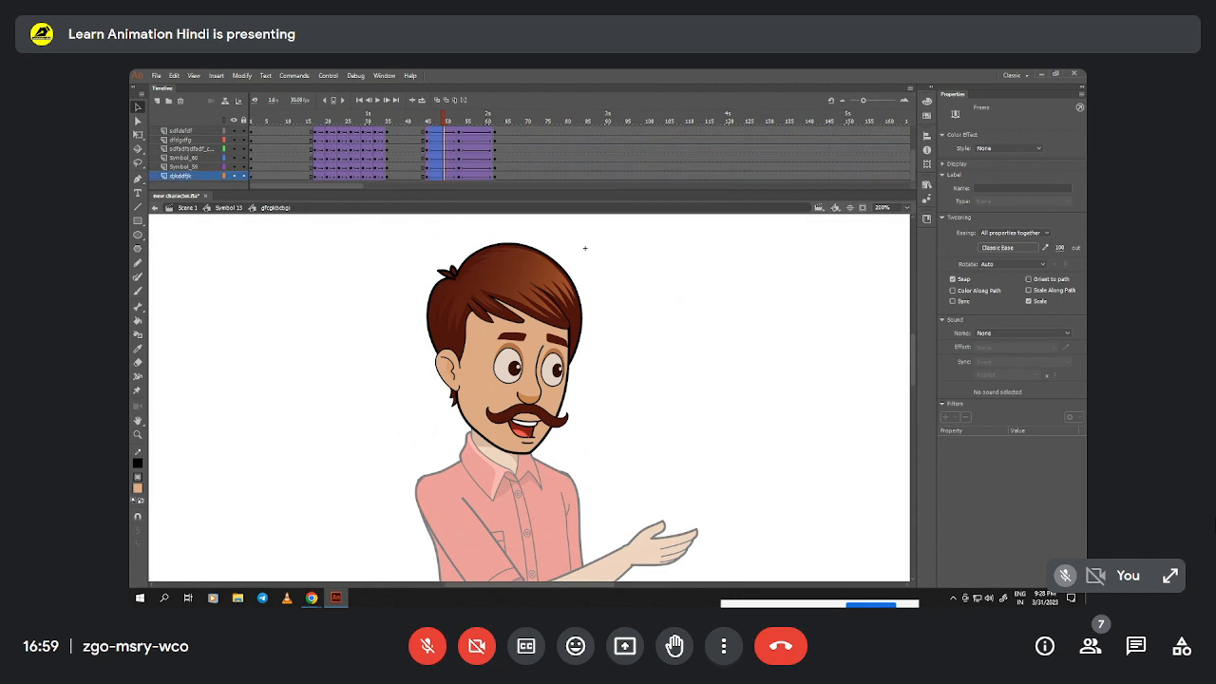
drag(1062, 250, 853, 250)
scroll(418, 129, up, 2)
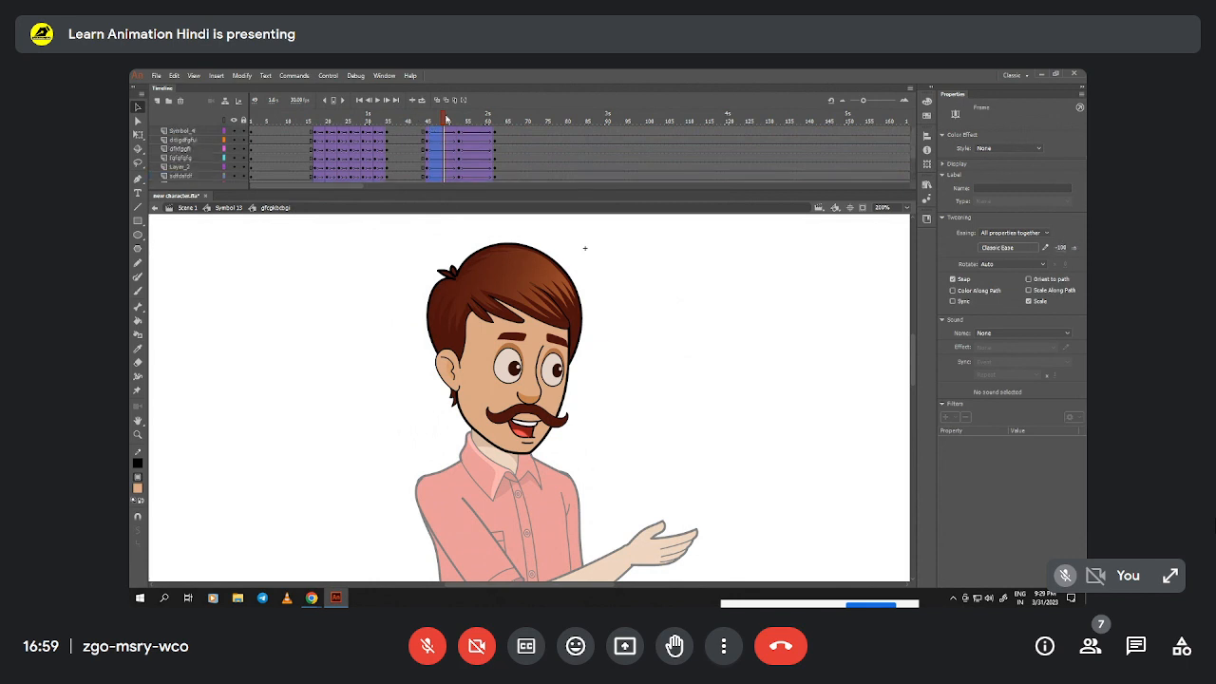
- At frame 53, shift the eyes, nose, moustache and mouth together slightly downward on the face
click(457, 121)
key(z)
key(v)
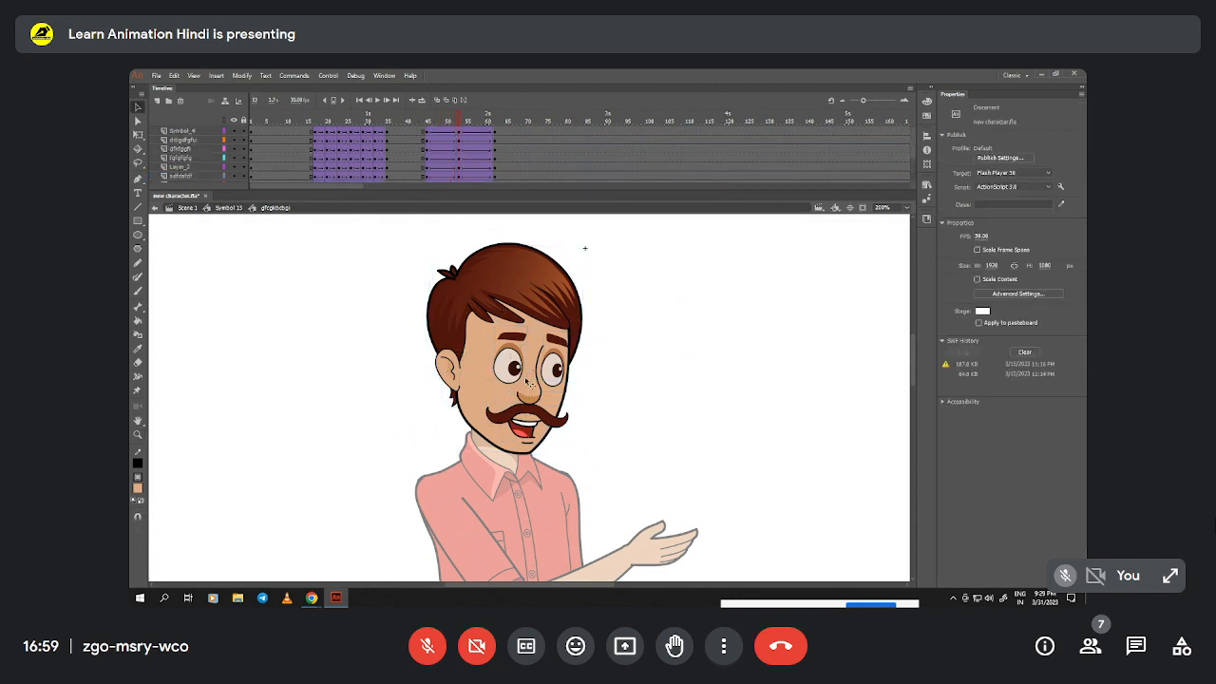
click(529, 384)
click(532, 415)
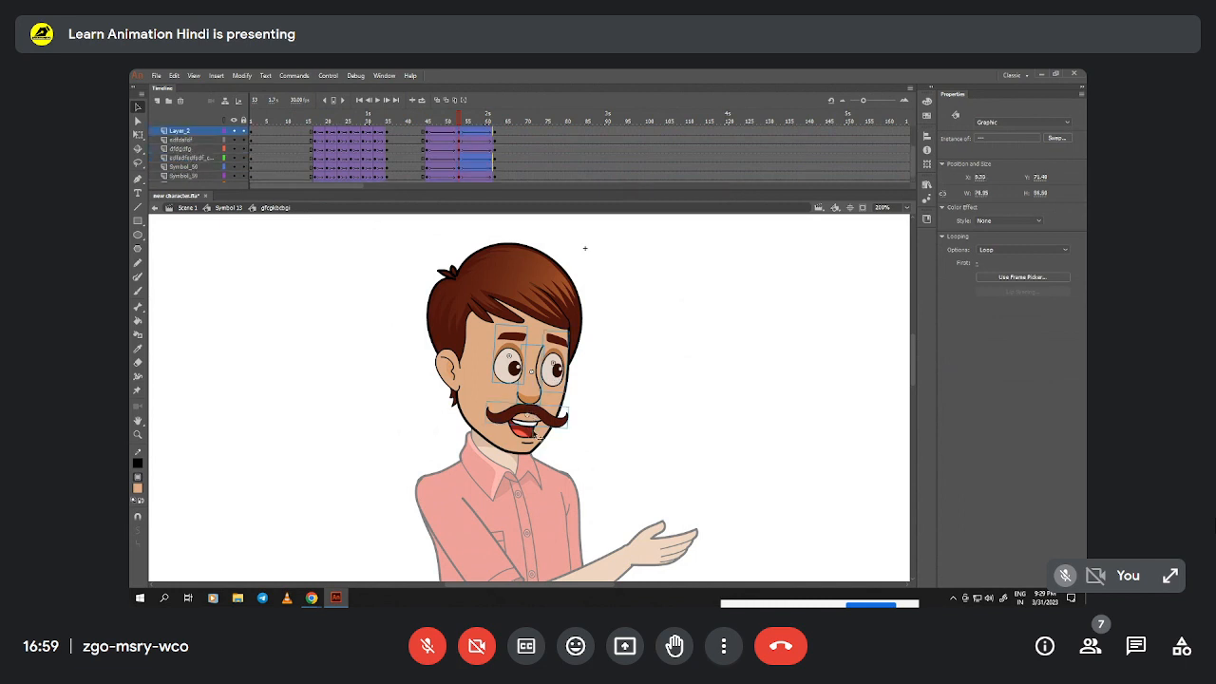
key(z)
click(535, 385)
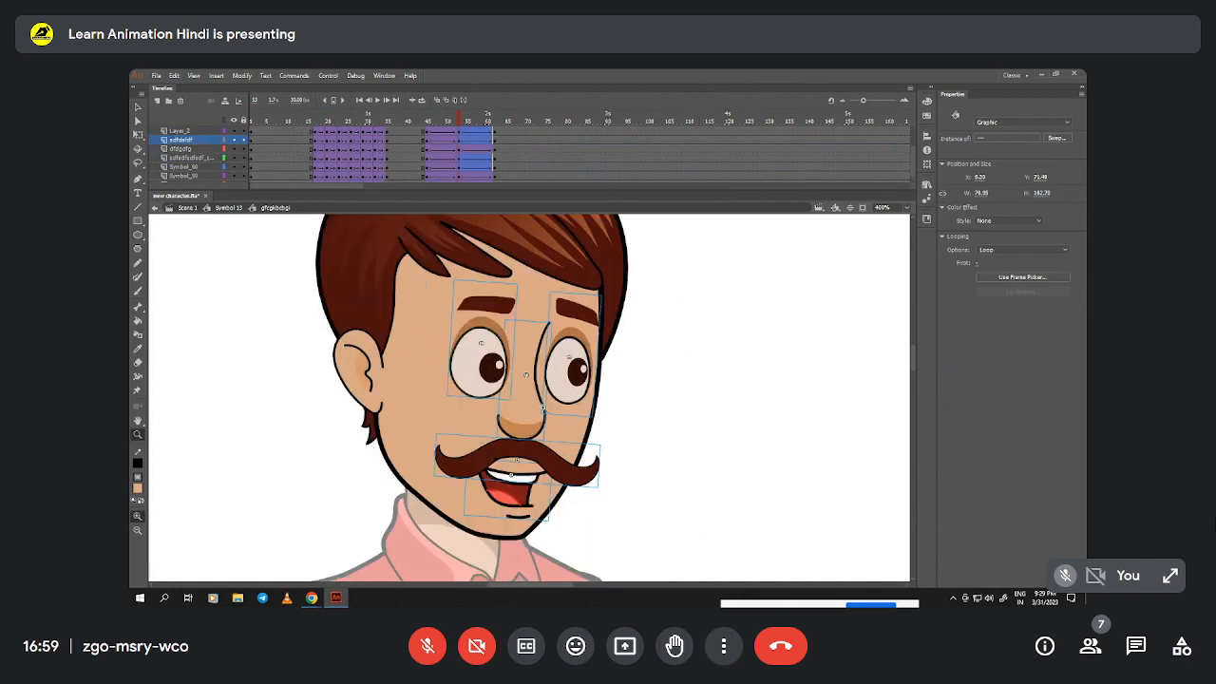
key(v)
key(Down)
key(Down)
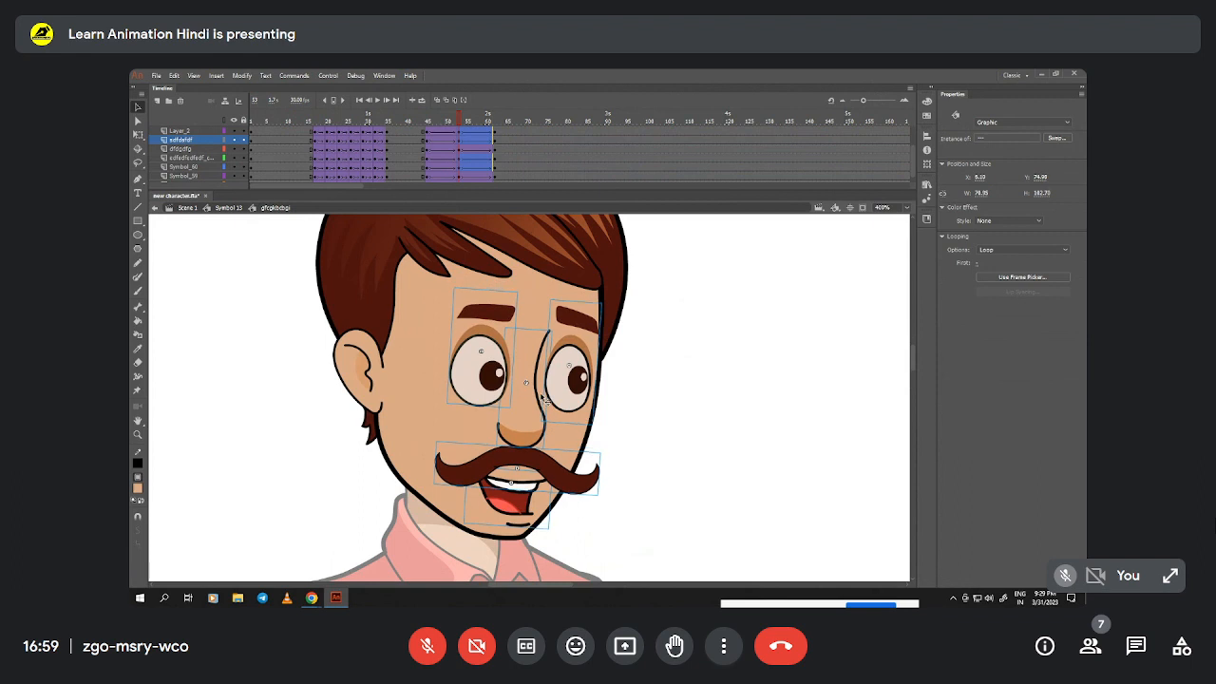
key(Down)
key(Down)
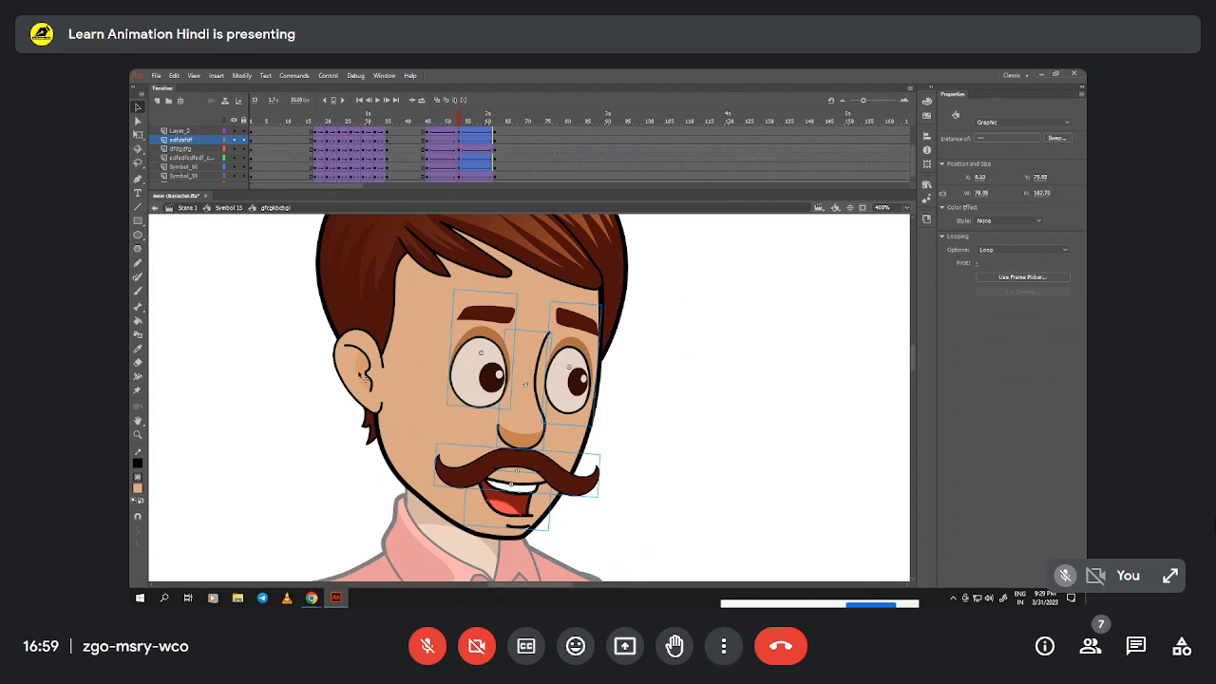
- Scrub the head animation around frame 53 to check the face movement with the whole head in view
click(361, 376)
key(z)
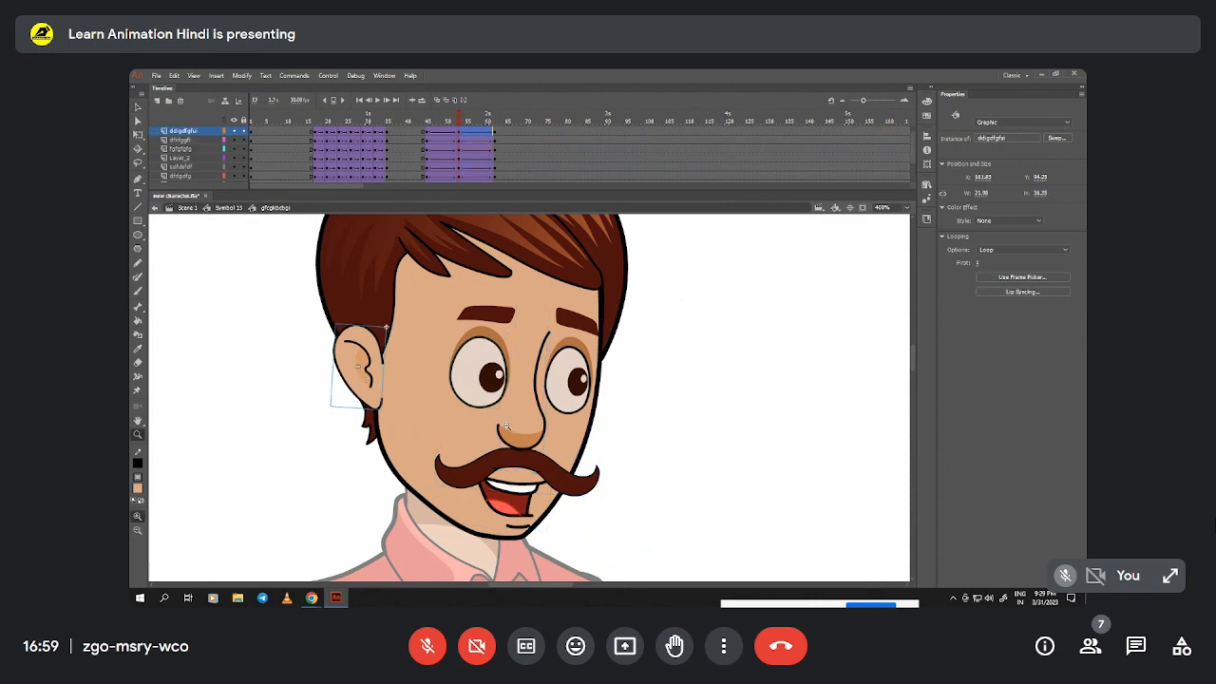
alt+click(507, 425)
drag(455, 122, 461, 146)
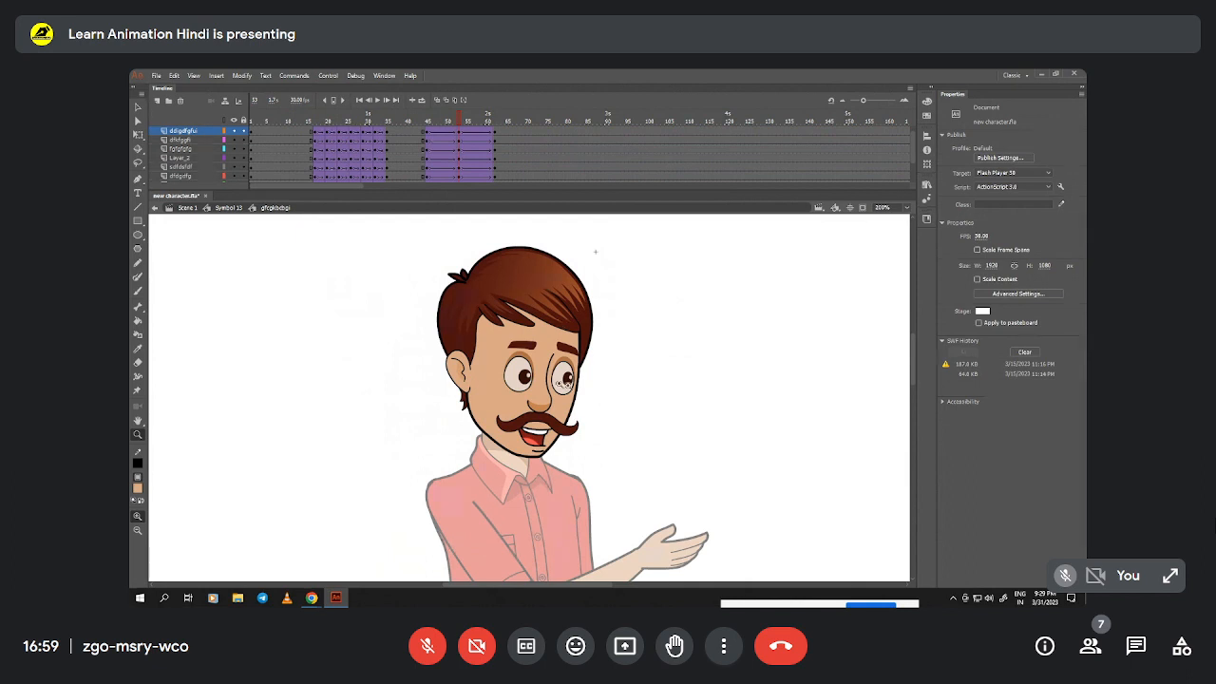
- Inside the symbol of the eye nearest the ear, duplicate the existing blink frames so the eye is closed at frame 53
click(575, 373)
key(v)
click(443, 397)
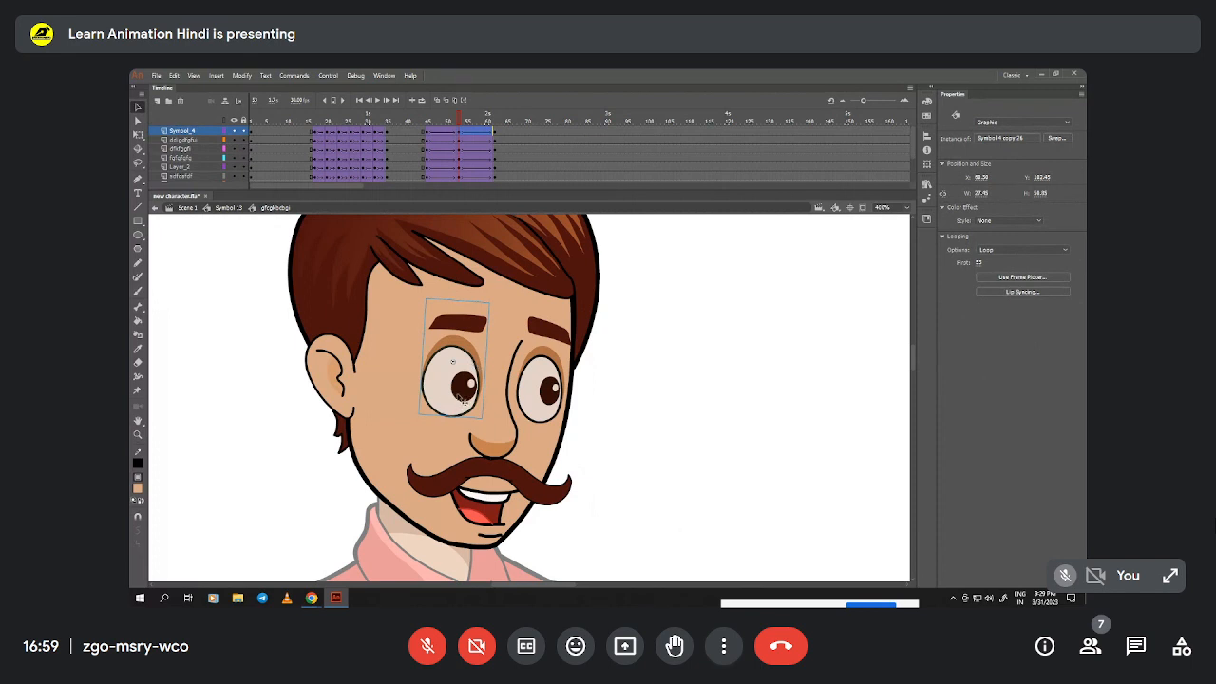
double_click(463, 399)
click(457, 131)
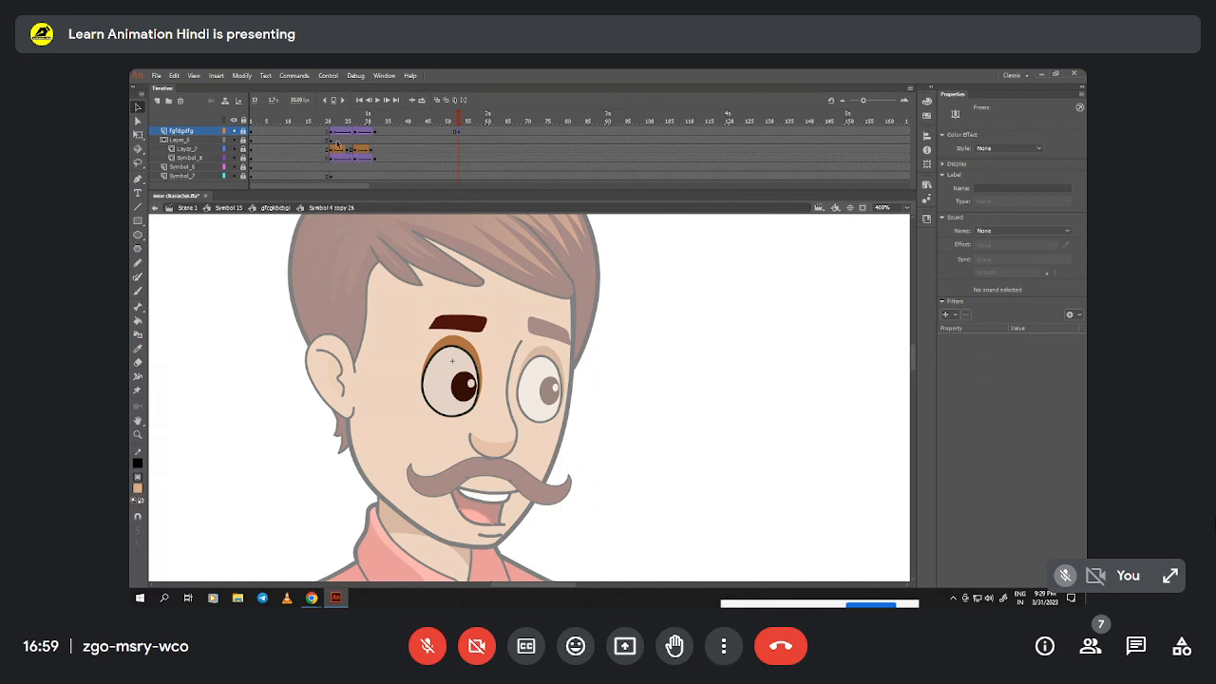
drag(332, 158, 375, 127)
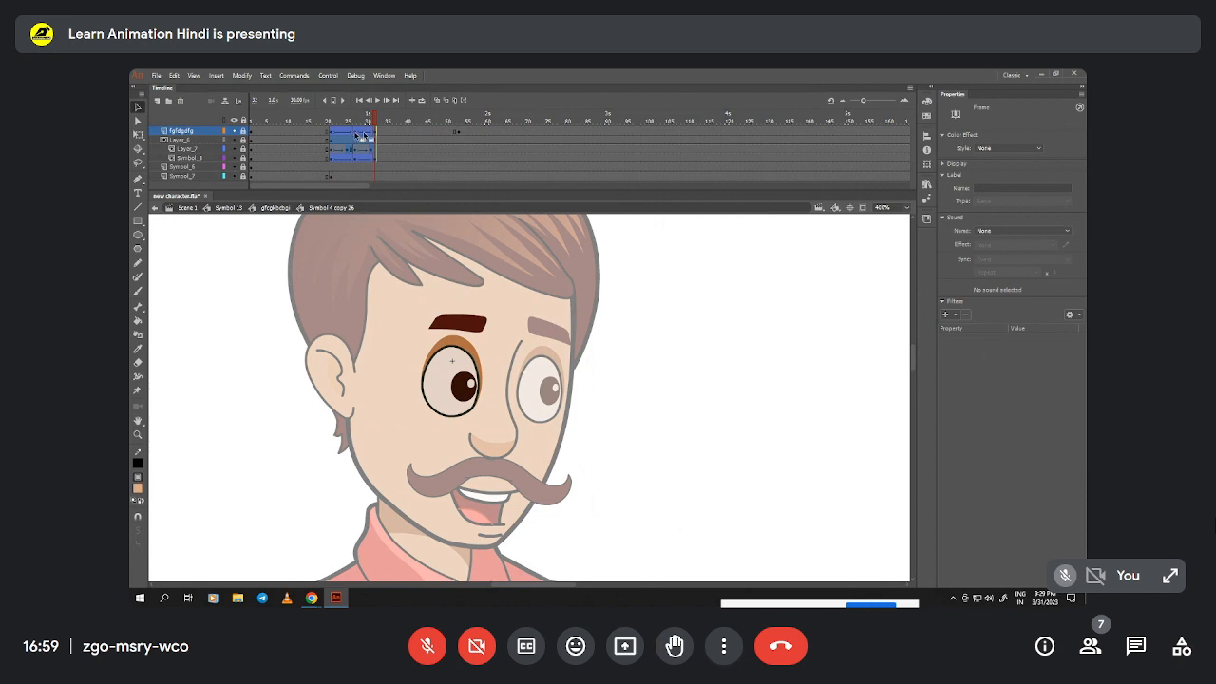
drag(357, 138, 459, 143)
click(457, 144)
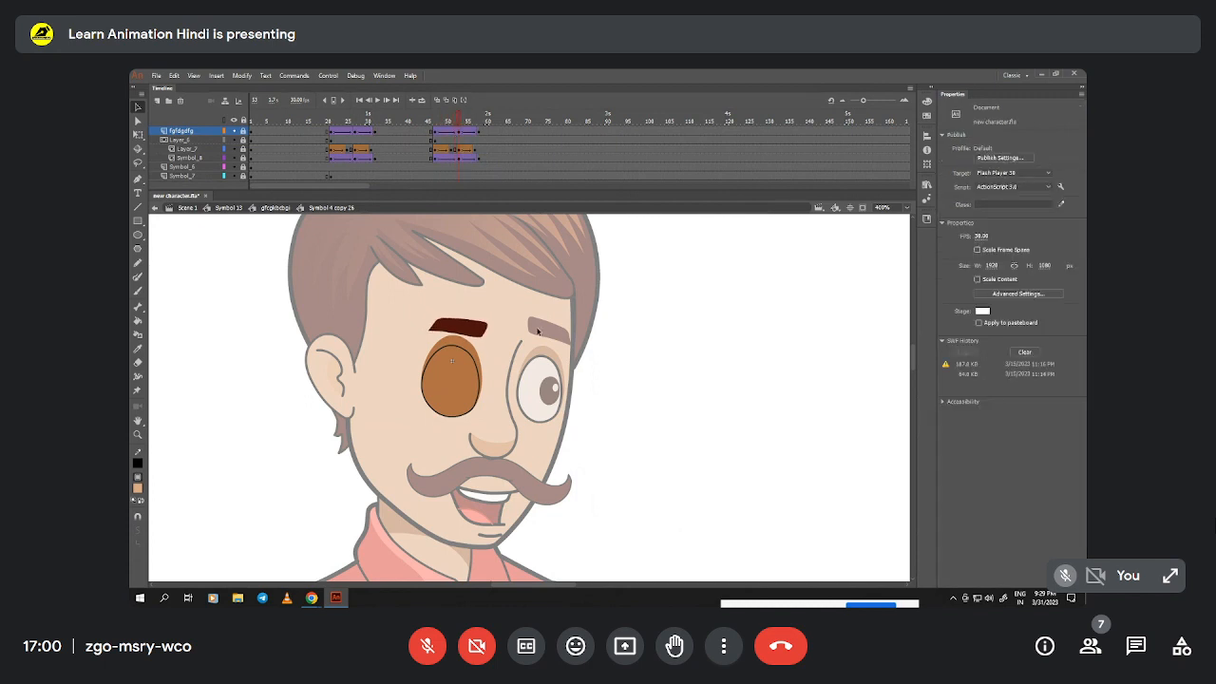
- Duplicate the blink frames around frame 53 inside the far eye's symbol and return to the head symbol
double_click(545, 428)
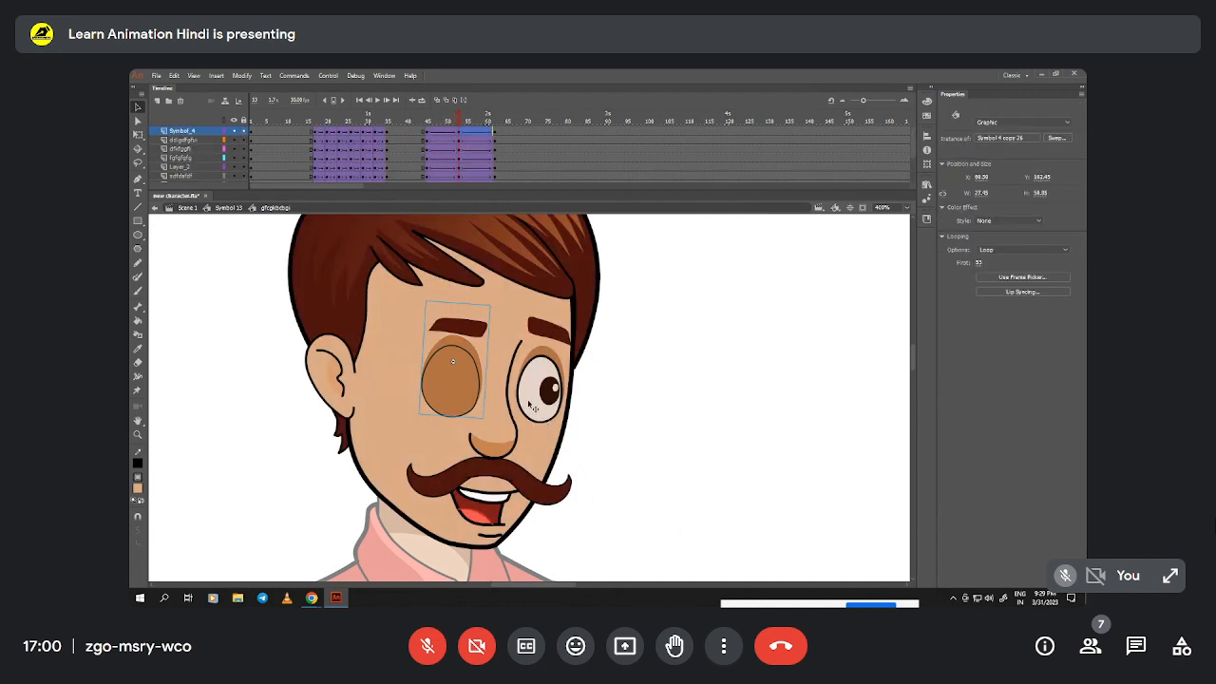
double_click(548, 395)
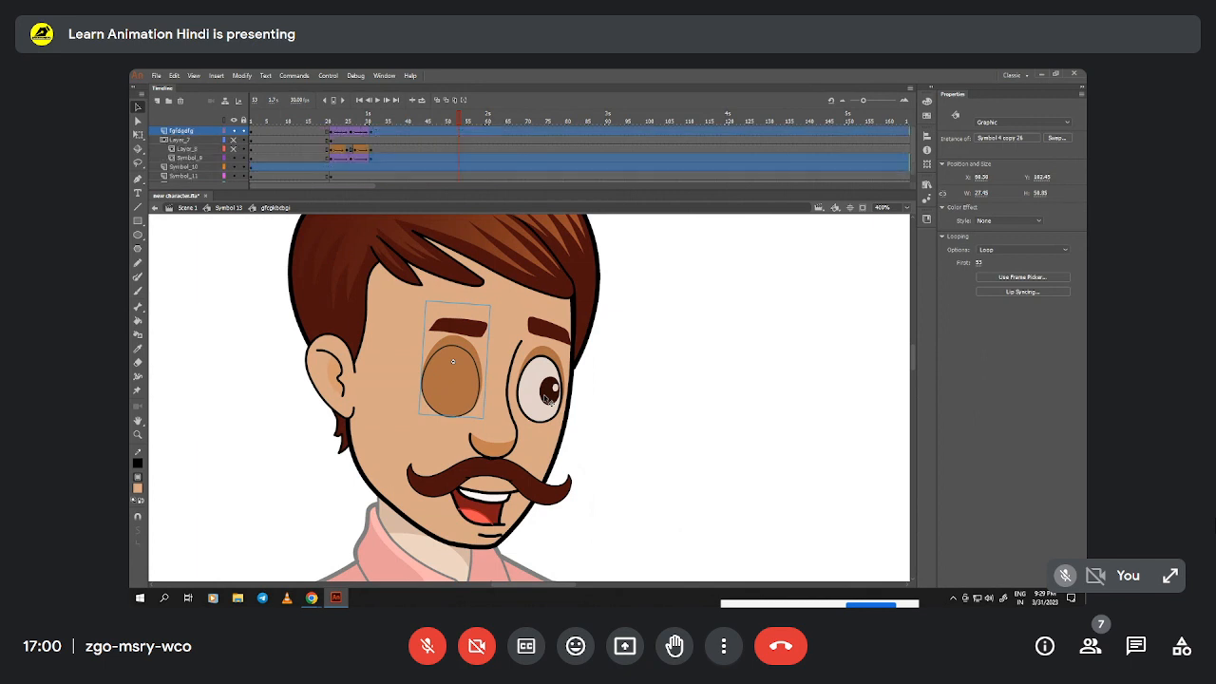
click(459, 135)
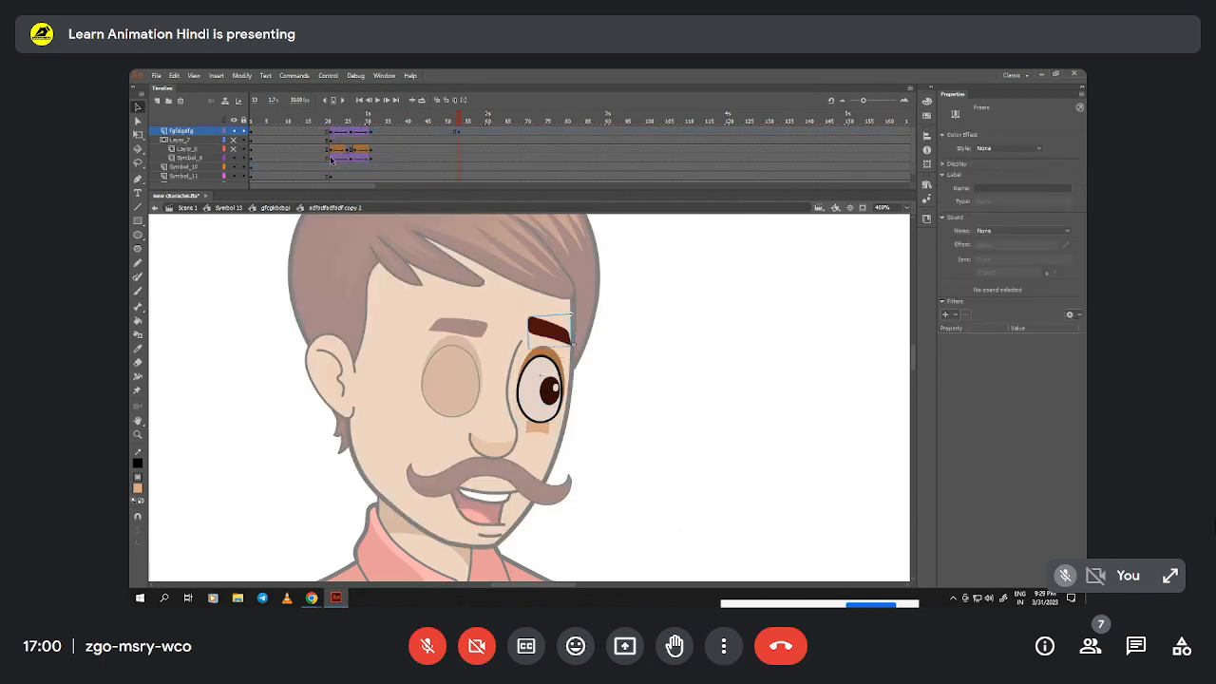
drag(331, 160, 463, 139)
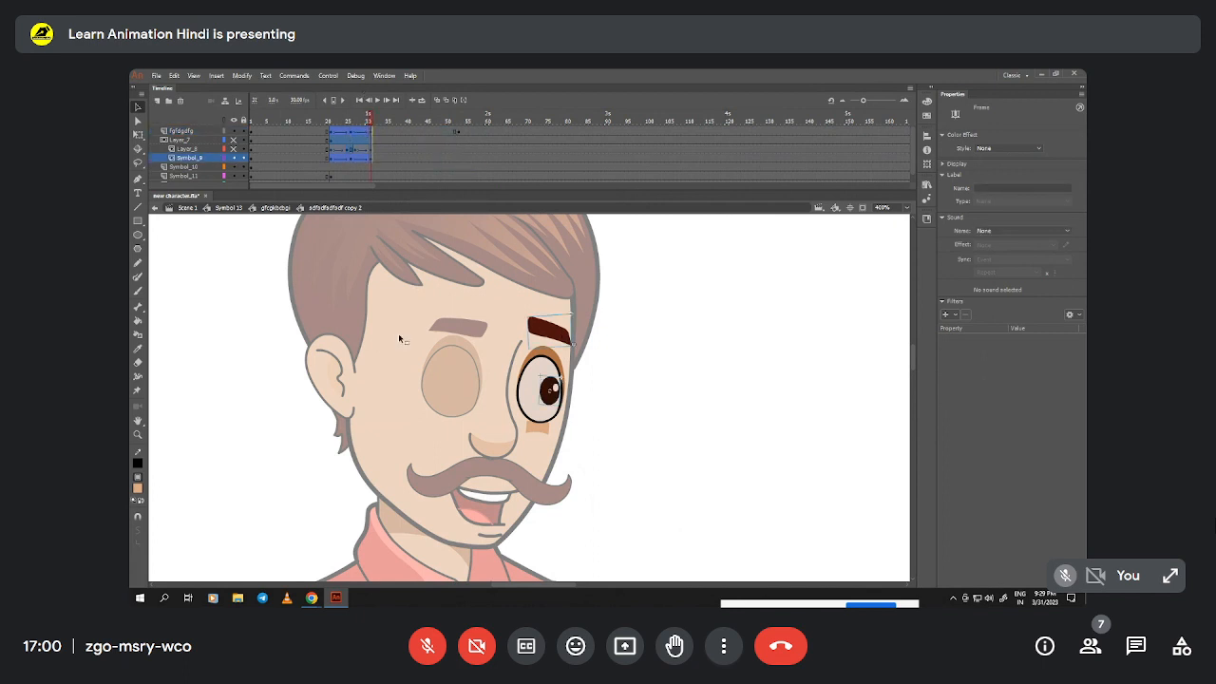
click(254, 209)
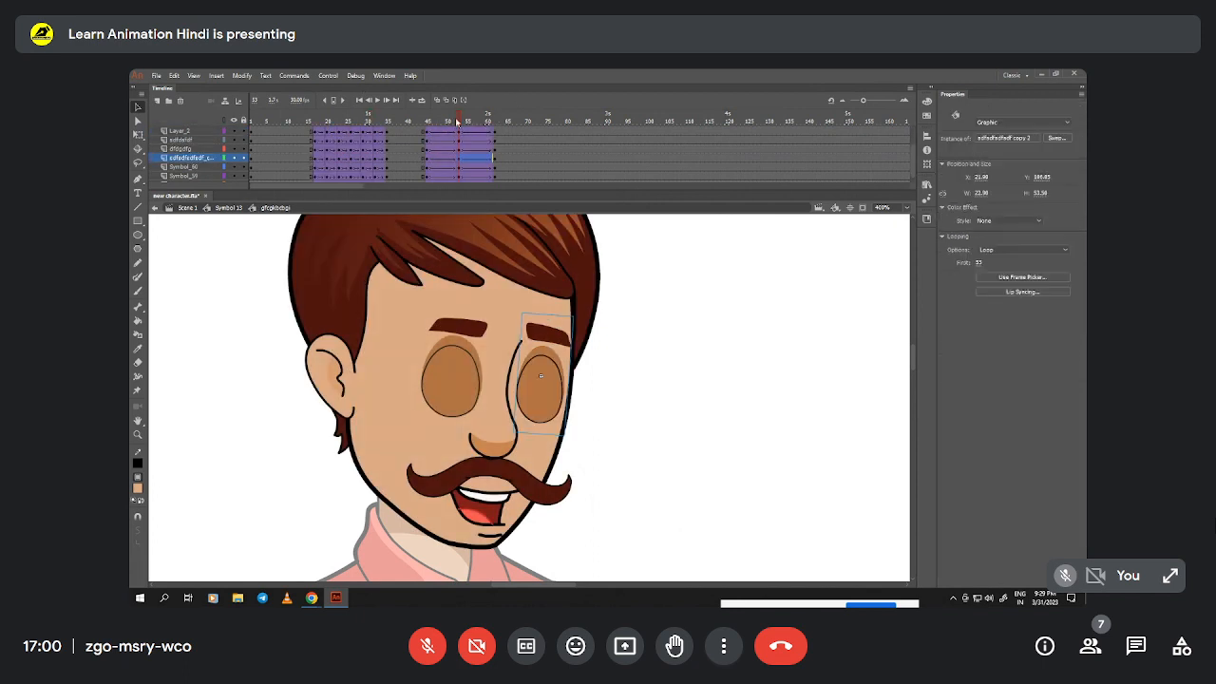
- Scrub the head timeline around frame 53 to check the blink of both eyes
click(449, 124)
mouse_move(449, 124)
mouse_down()
mouse_move(462, 128)
mouse_move(429, 123)
mouse_move(482, 137)
mouse_move(459, 137)
mouse_up()
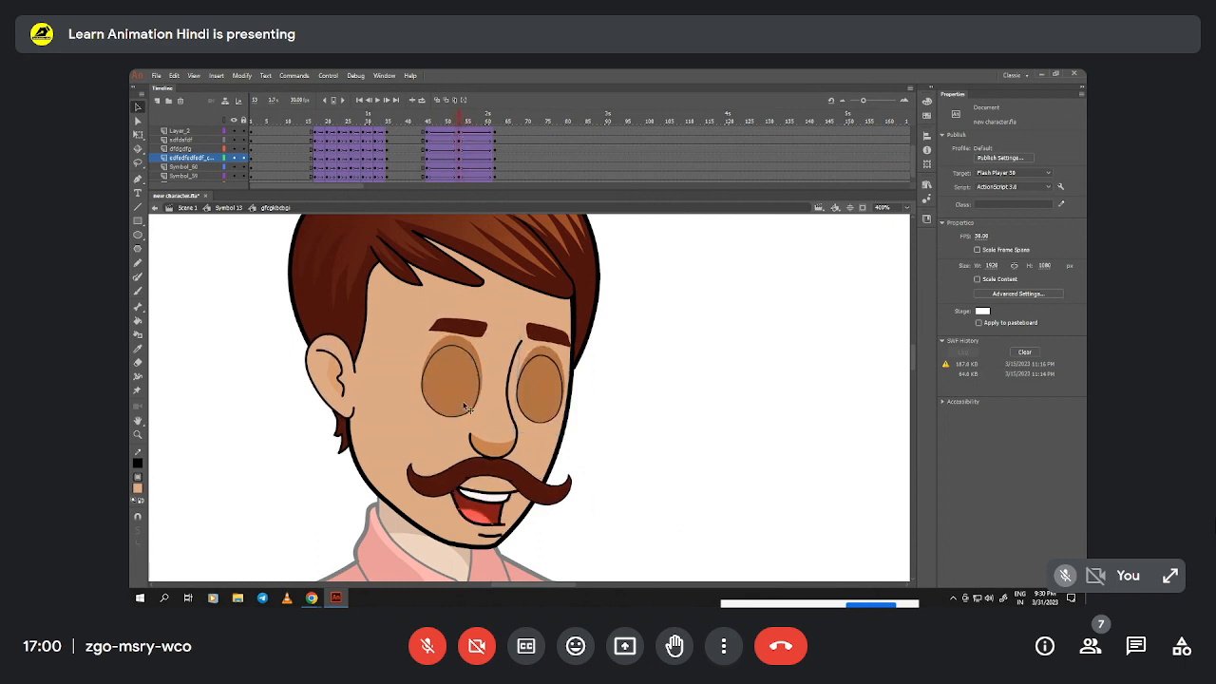
click(467, 407)
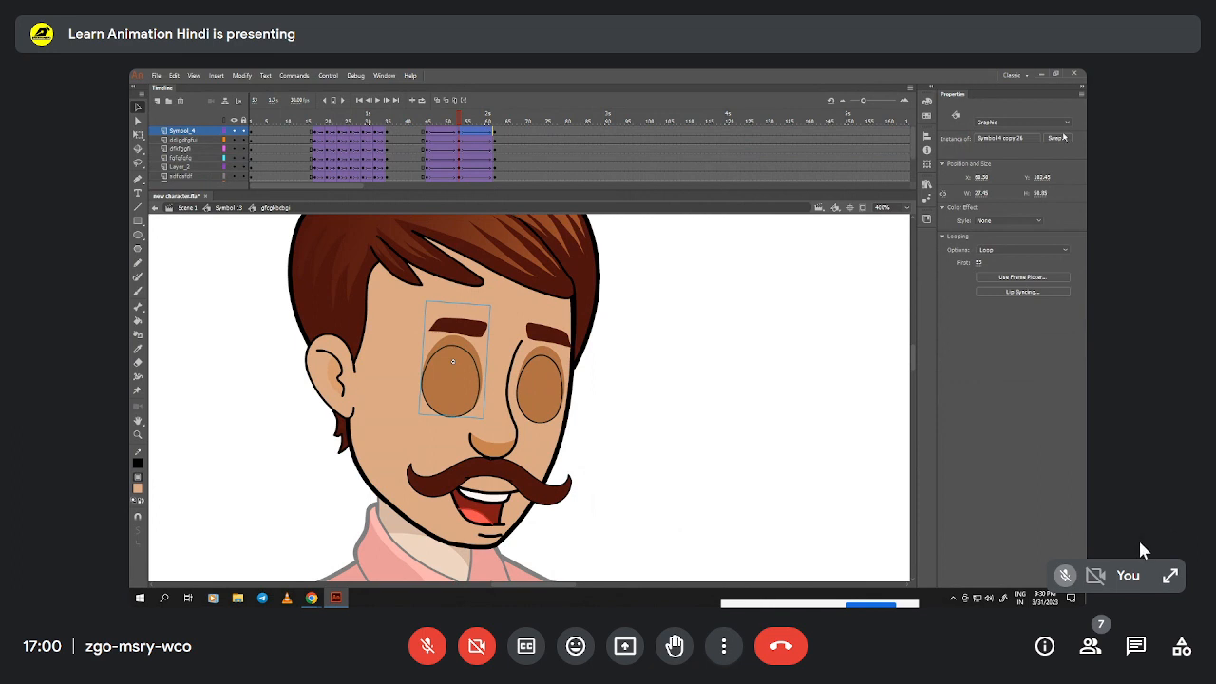
double_click(444, 400)
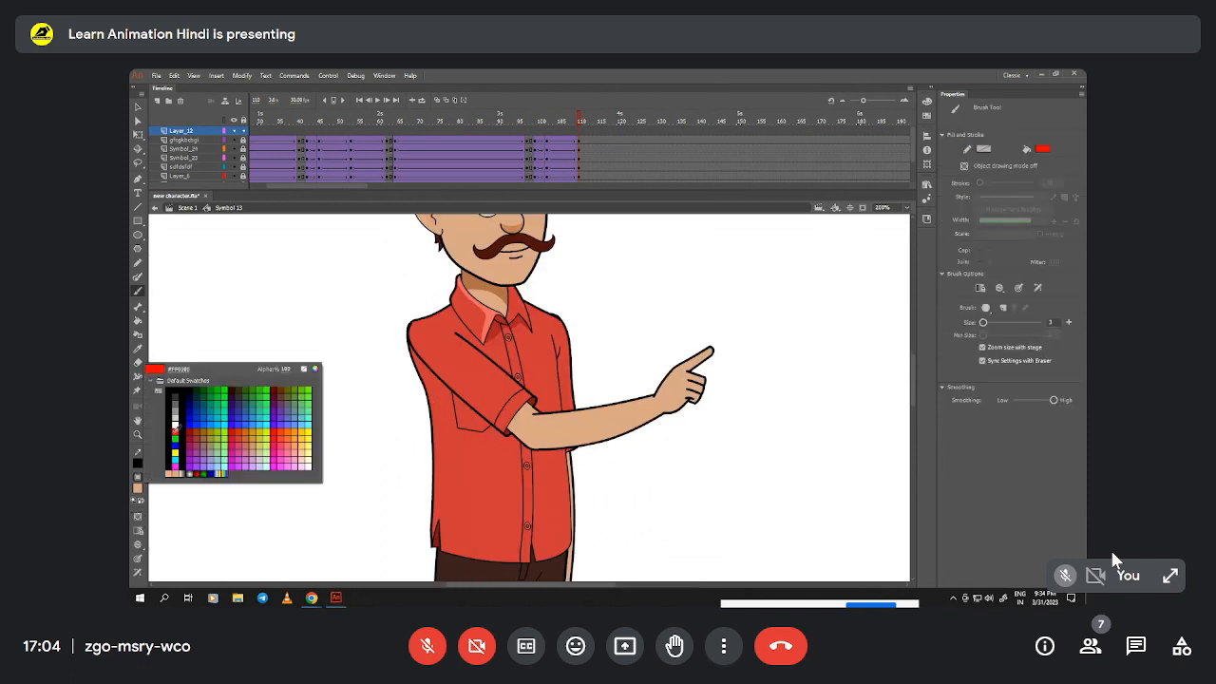
- Brush a green arrow pointing up from the chest and another pointing down below the pointing hand
click(175, 433)
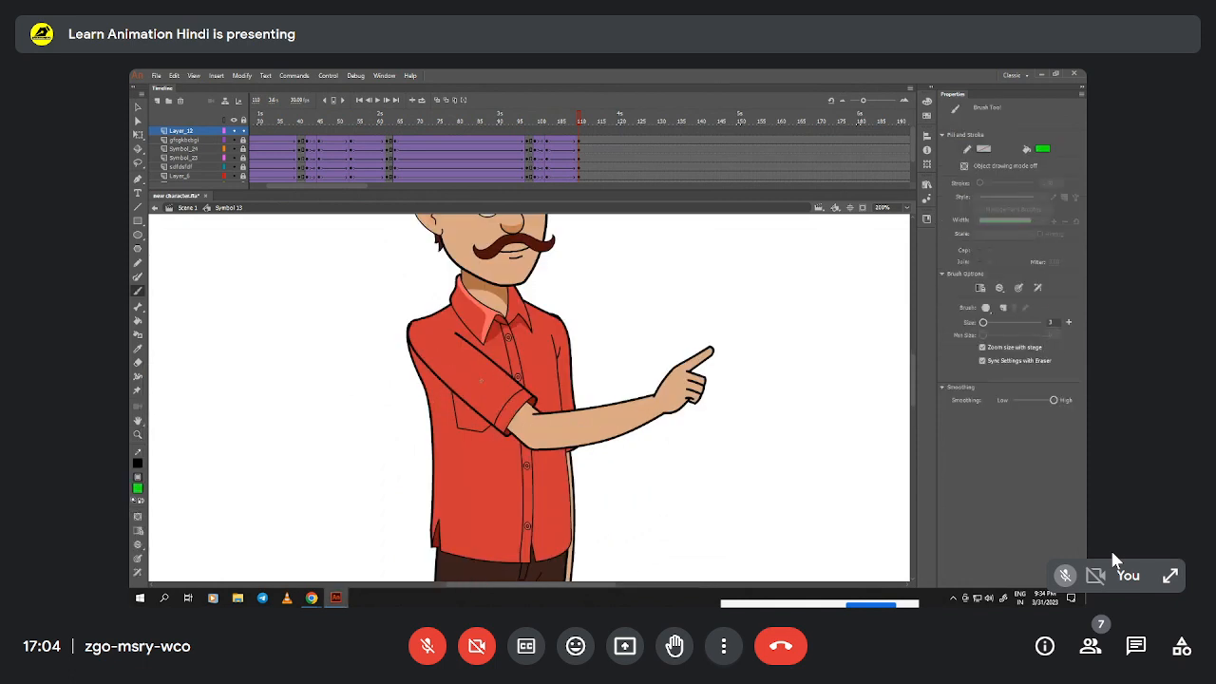
drag(502, 357, 527, 292)
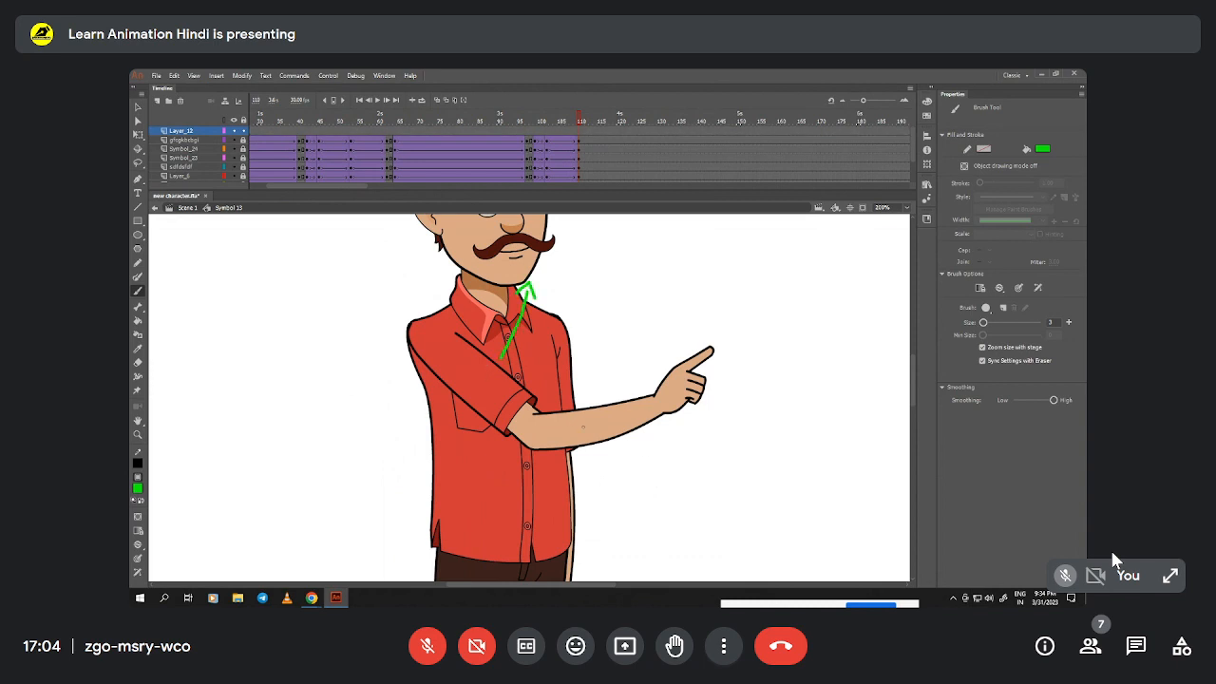
mouse_move(665, 428)
mouse_down()
mouse_move(669, 504)
mouse_move(693, 473)
mouse_up()
- Replay the pointing gesture from about frame 96 with more of the figure in view to examine its movement
alt+click(660, 463)
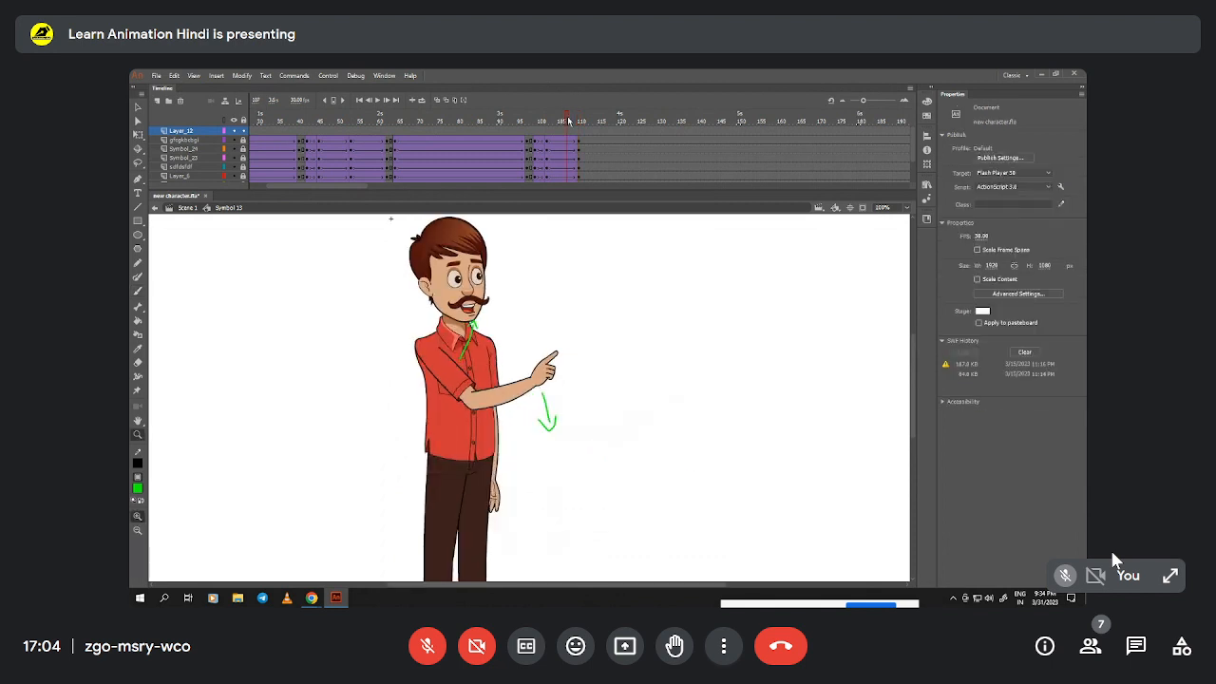
click(519, 149)
key(Return)
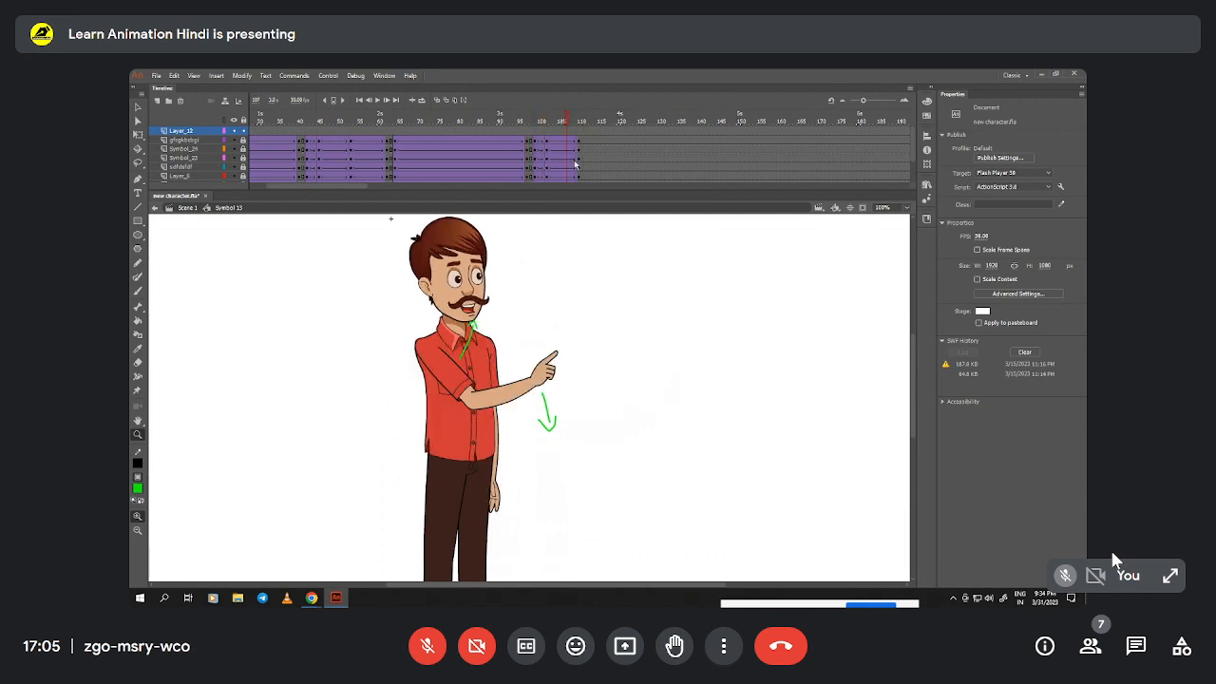
click(543, 155)
drag(543, 154, 549, 159)
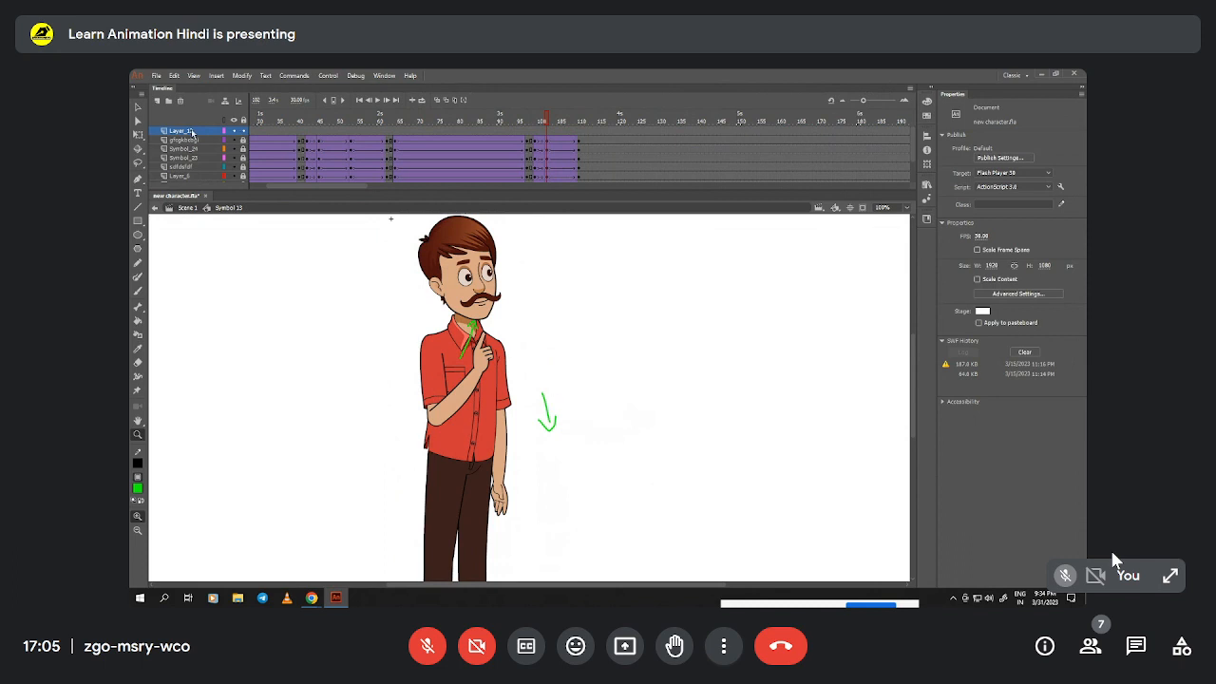
- Delete the layer holding the green arrows
click(180, 101)
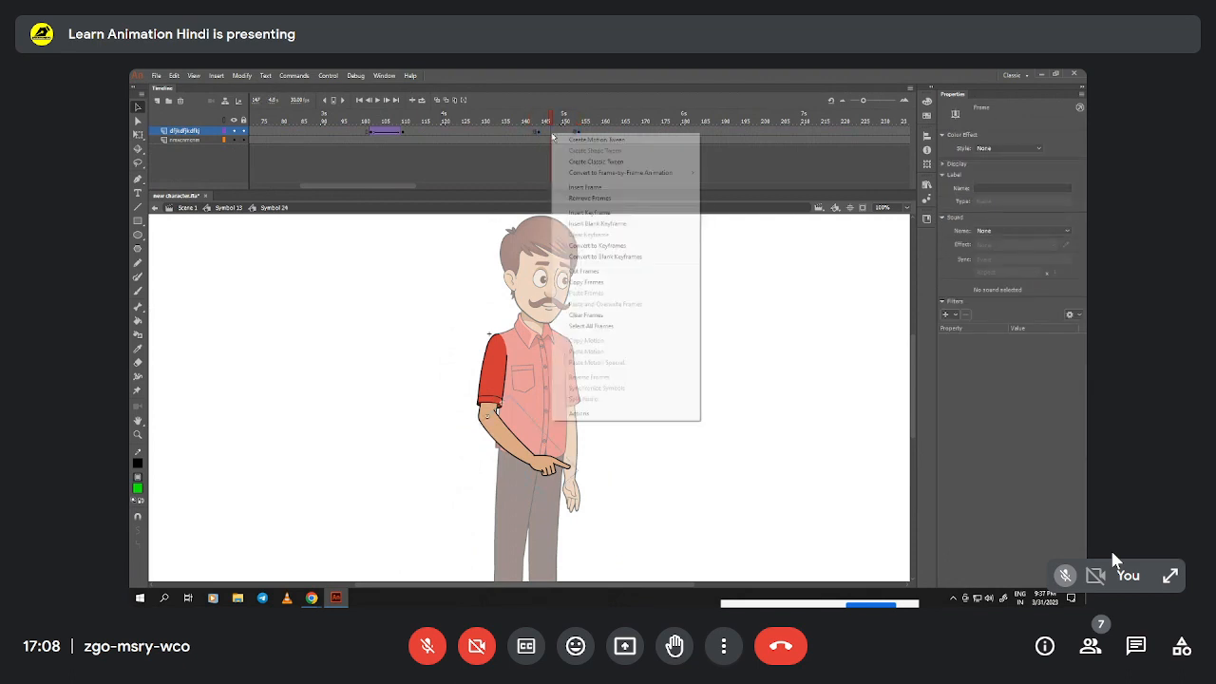
- Inside the arm symbol, create a classic tween around frame 147 on the upper layer and open its ease value
click(1057, 249)
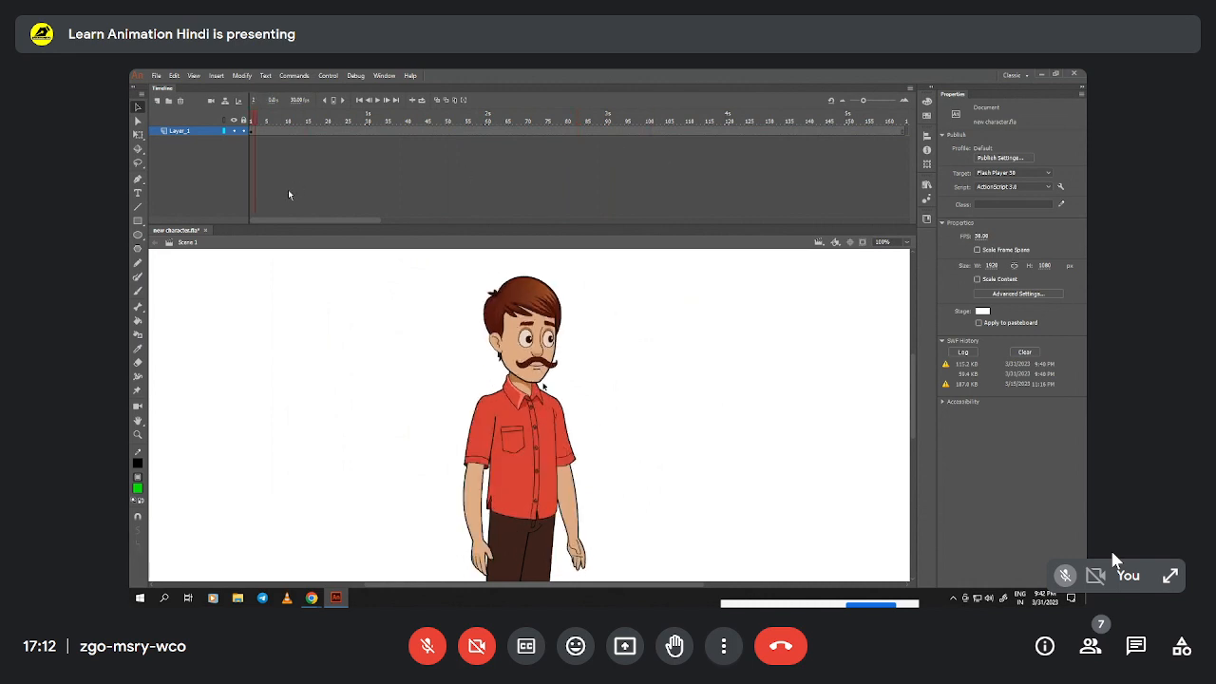
- Inside the mouth symbol, delete the extra layer above the mouth poses and return to the main scene
key(z)
click(547, 395)
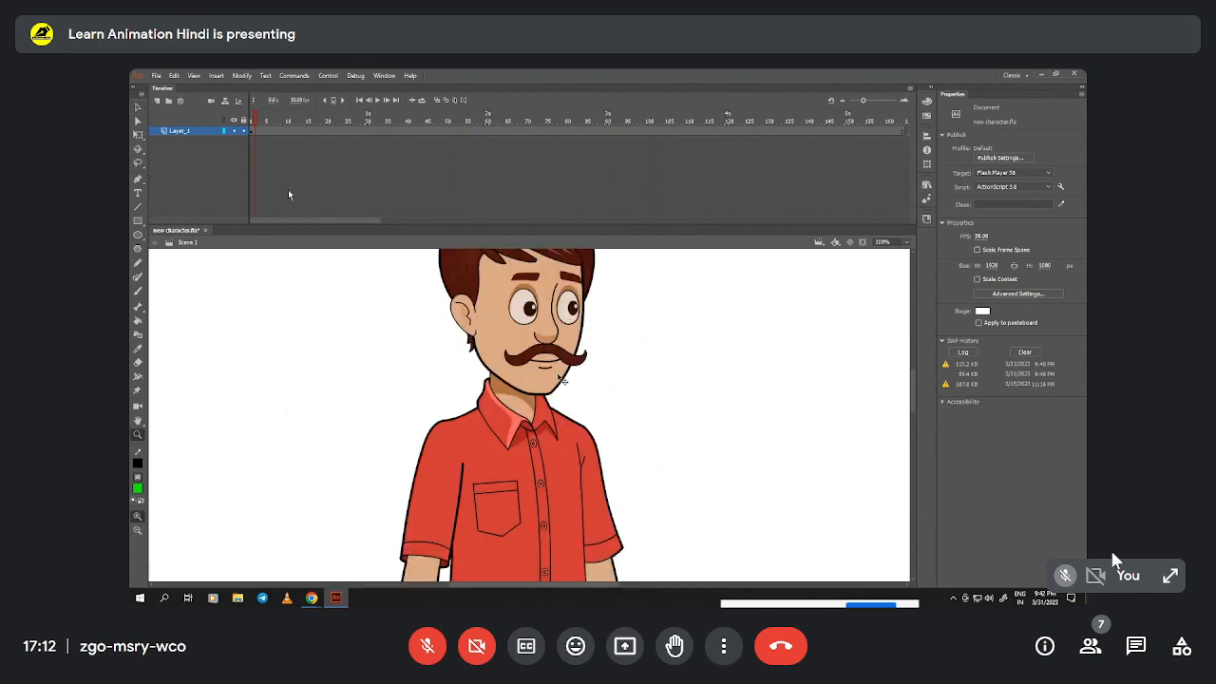
key(v)
double_click(553, 366)
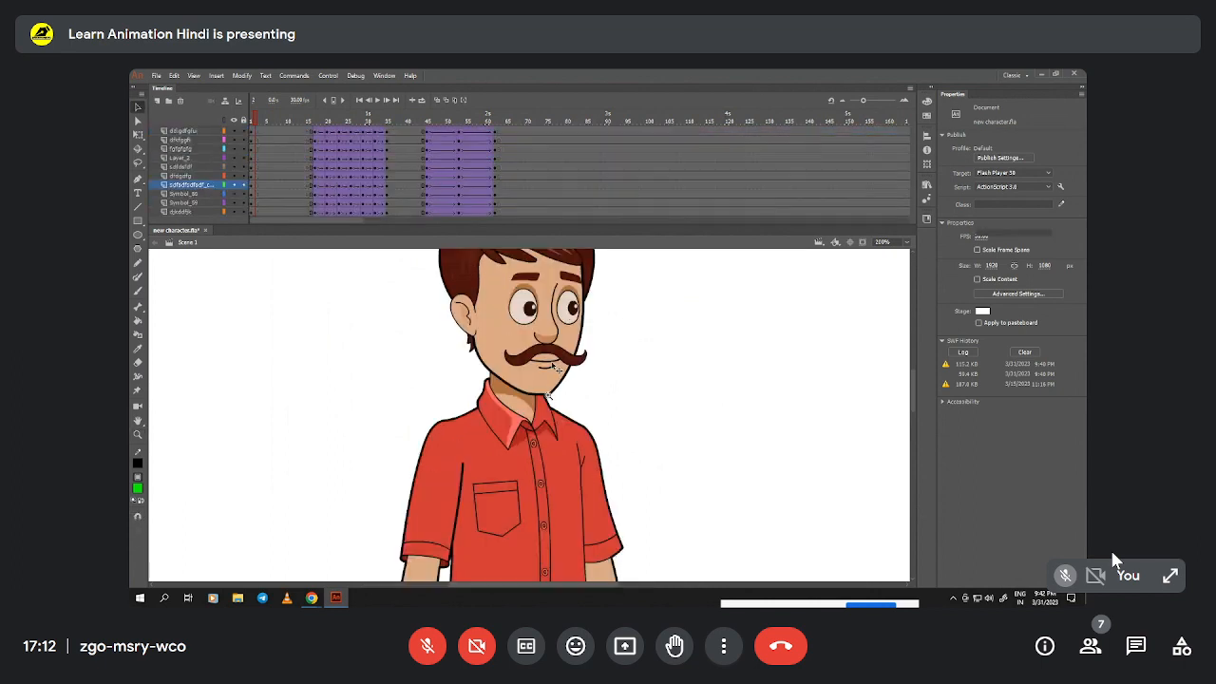
double_click(551, 366)
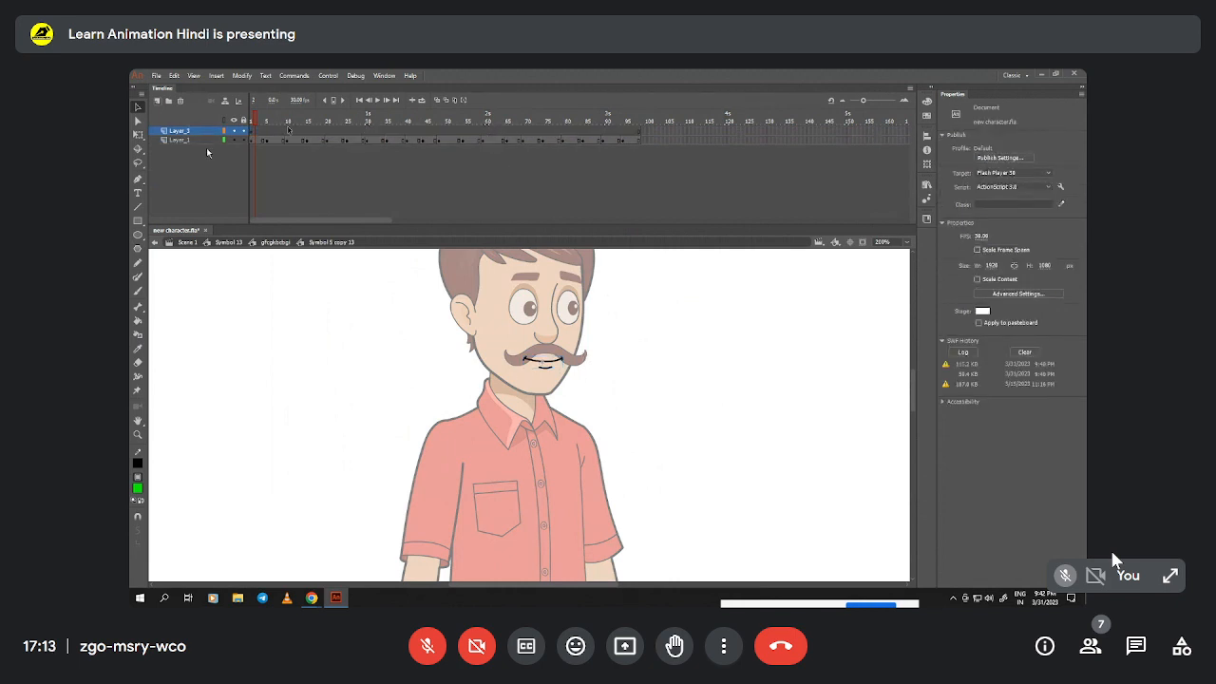
click(180, 100)
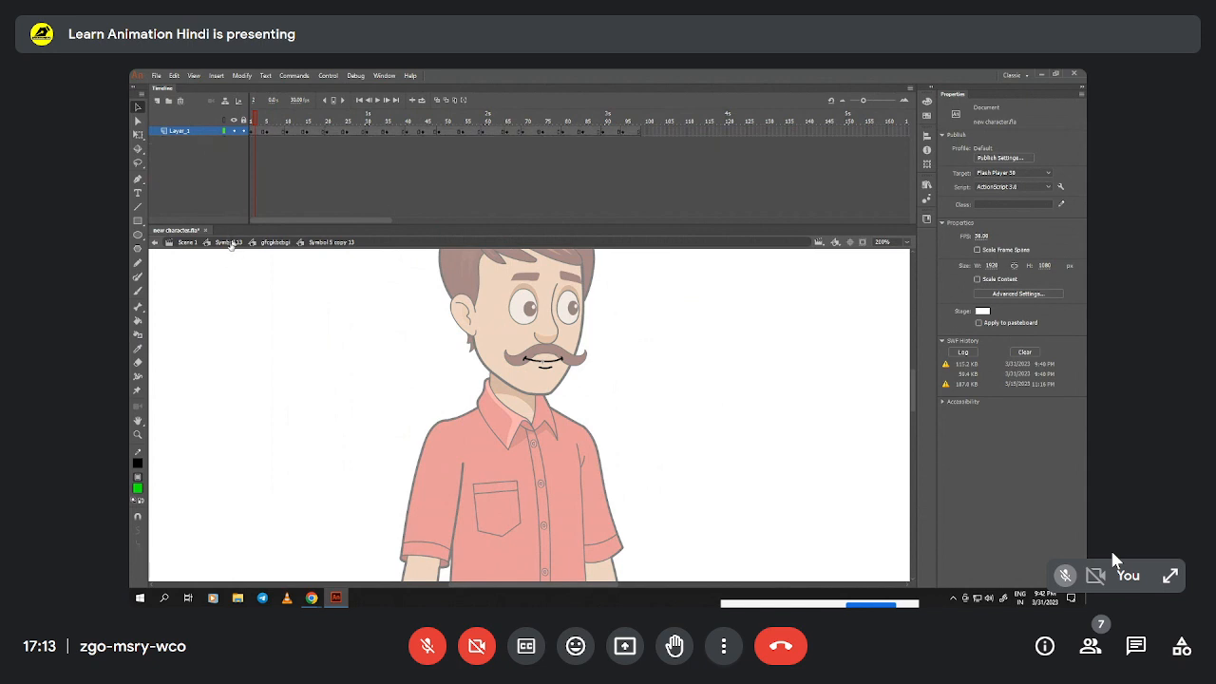
click(224, 243)
click(190, 242)
key(z)
alt+click(560, 427)
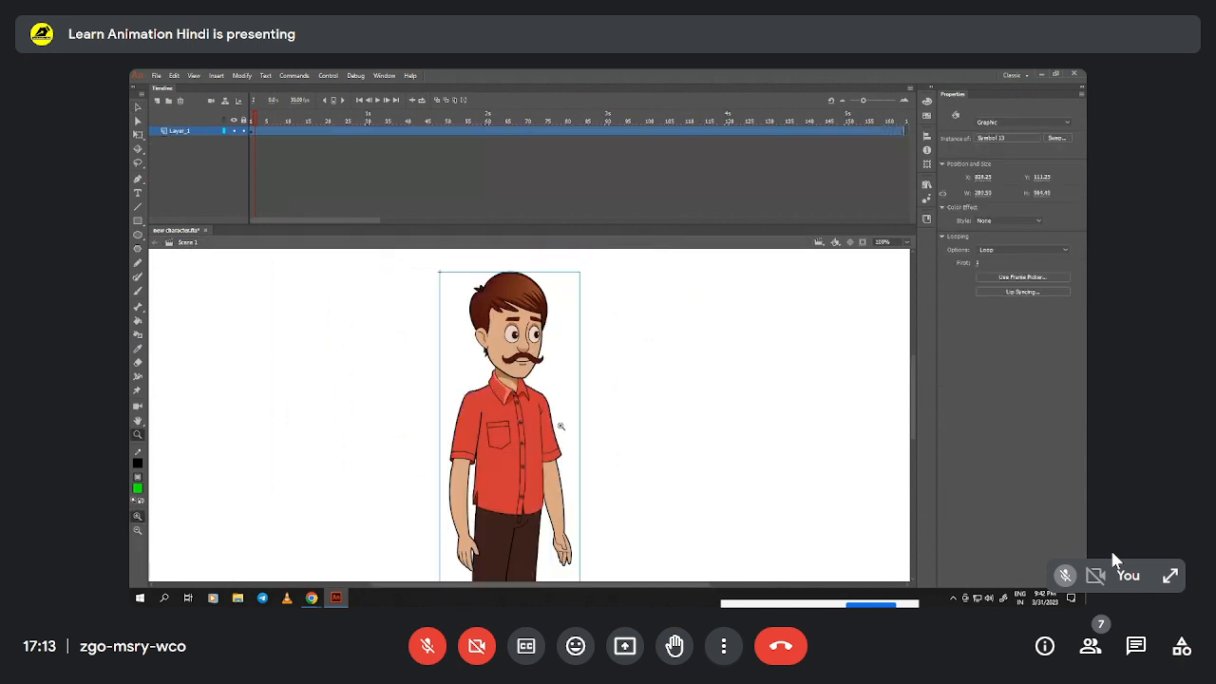
- Save a copy of the document to the Desktop as new character animation.fla
alt+click(597, 419)
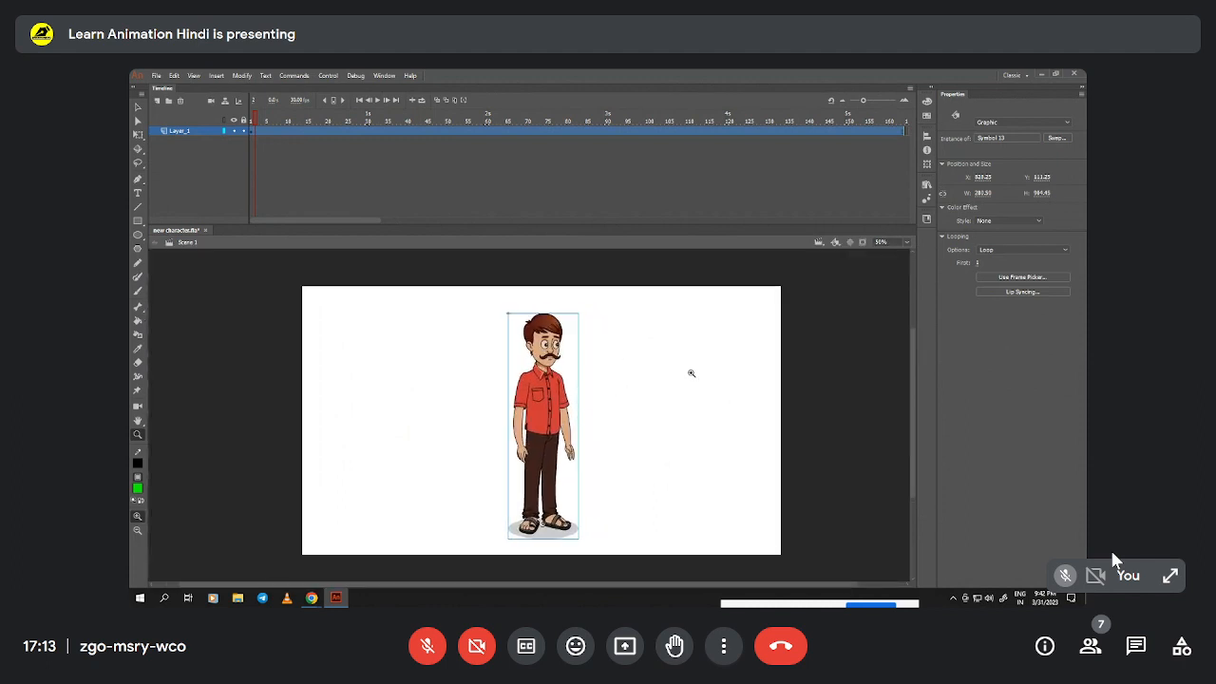
click(155, 76)
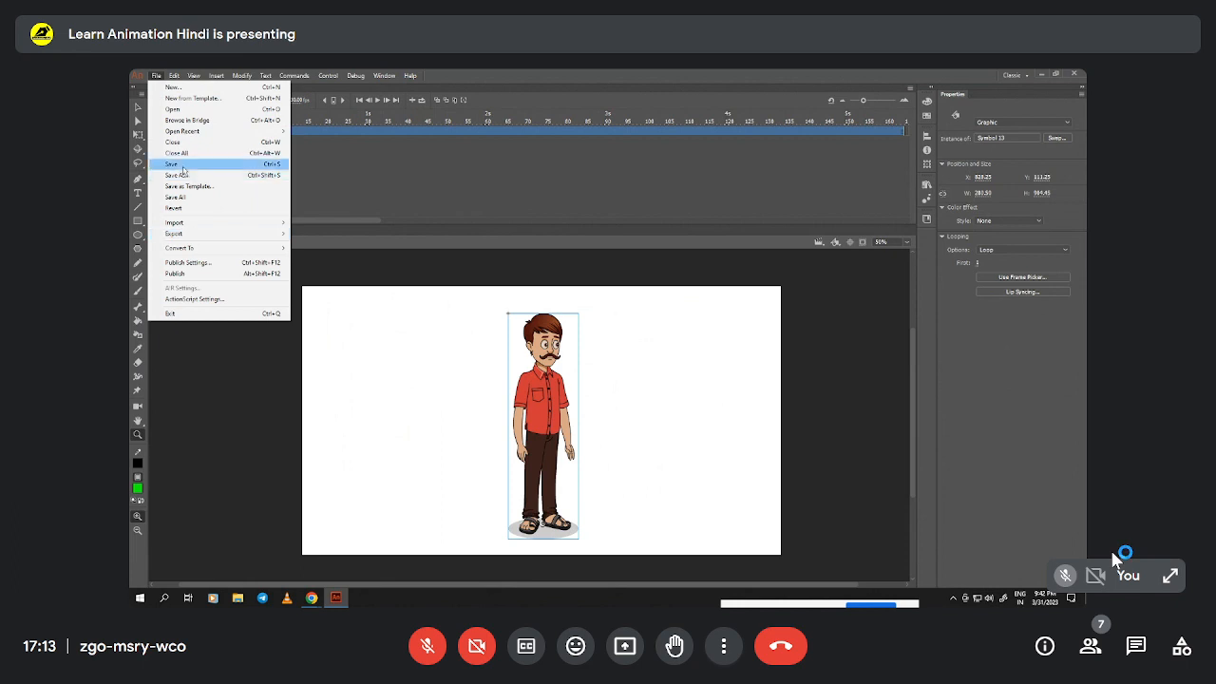
click(183, 175)
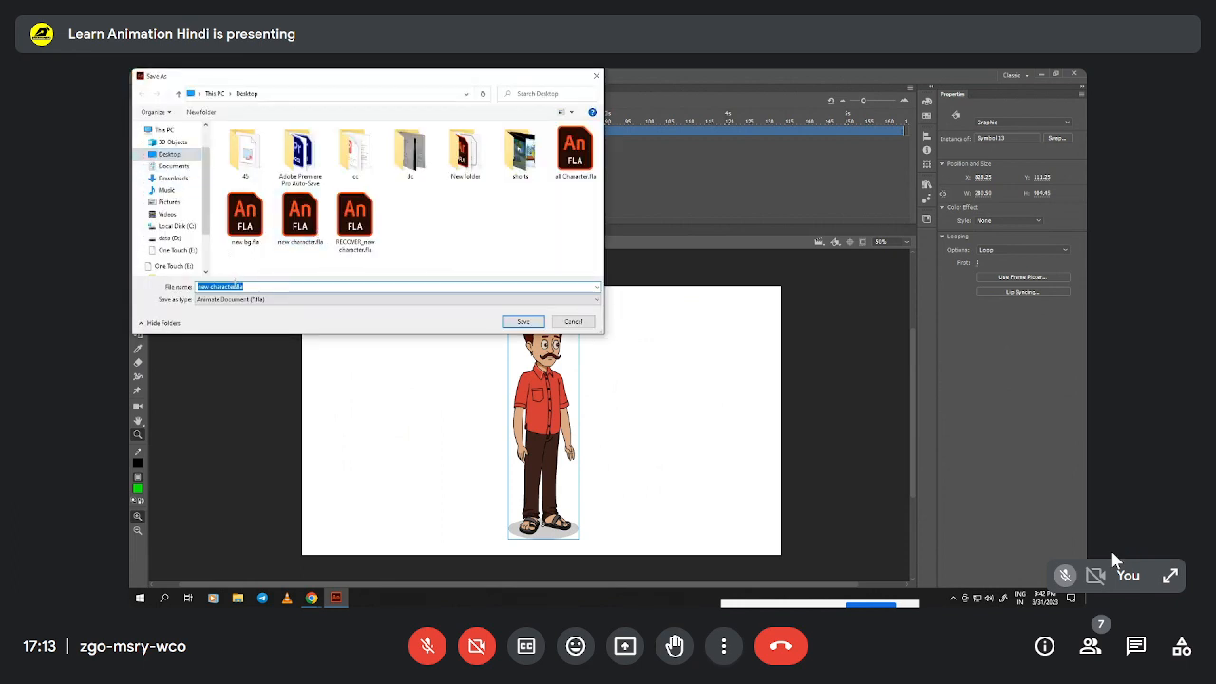
click(238, 286)
text(animation)
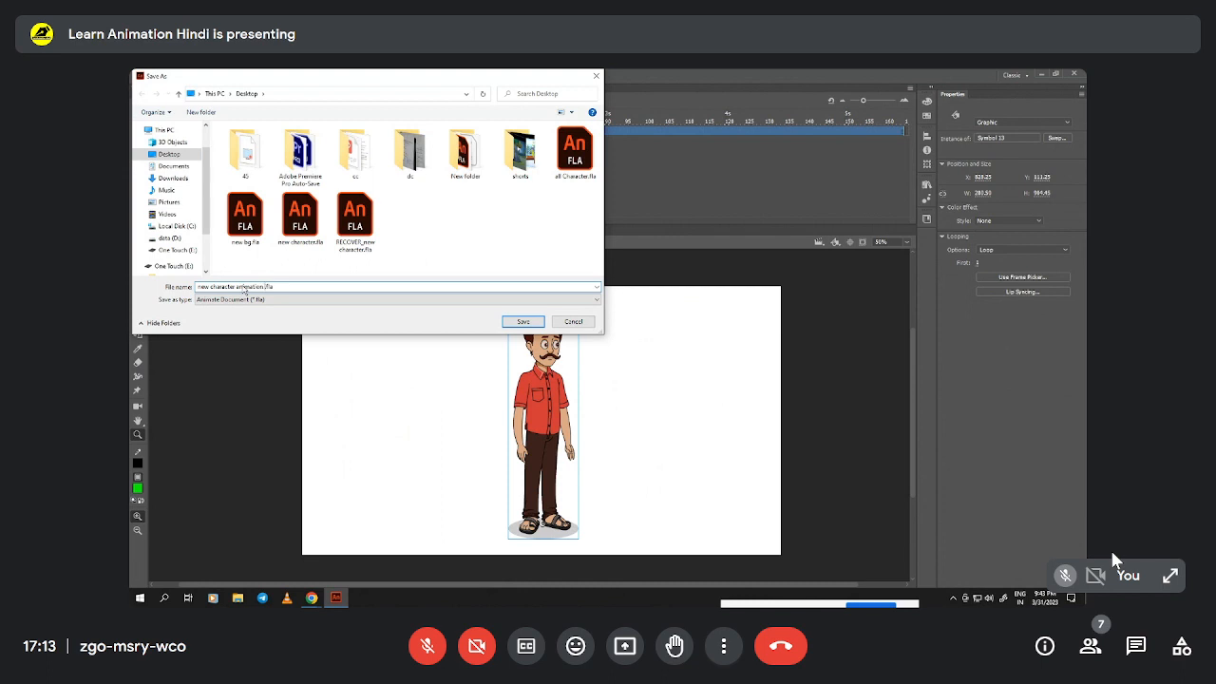
key(Return)
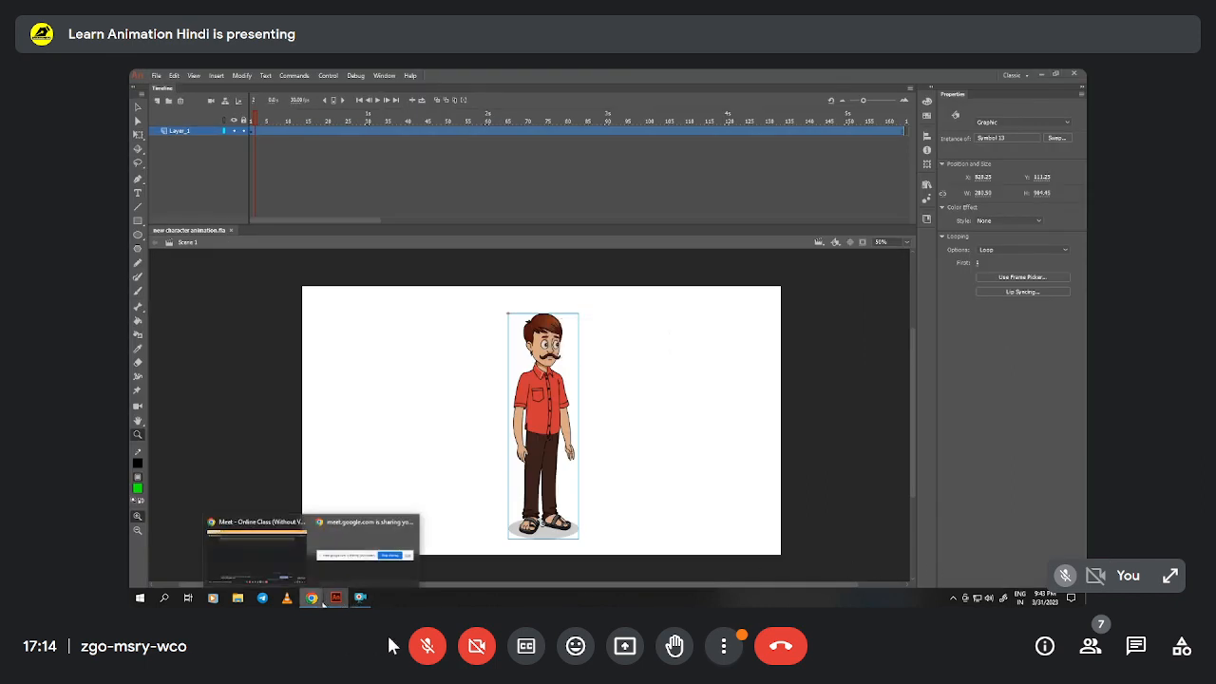
click(430, 646)
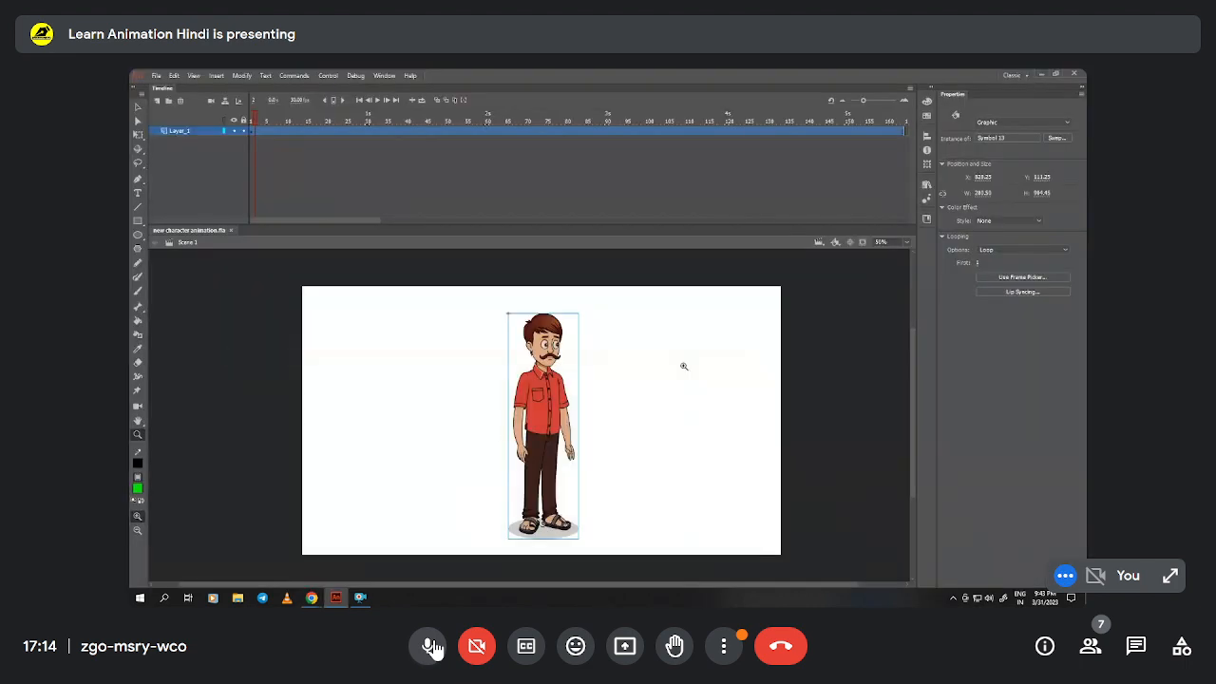
click(431, 647)
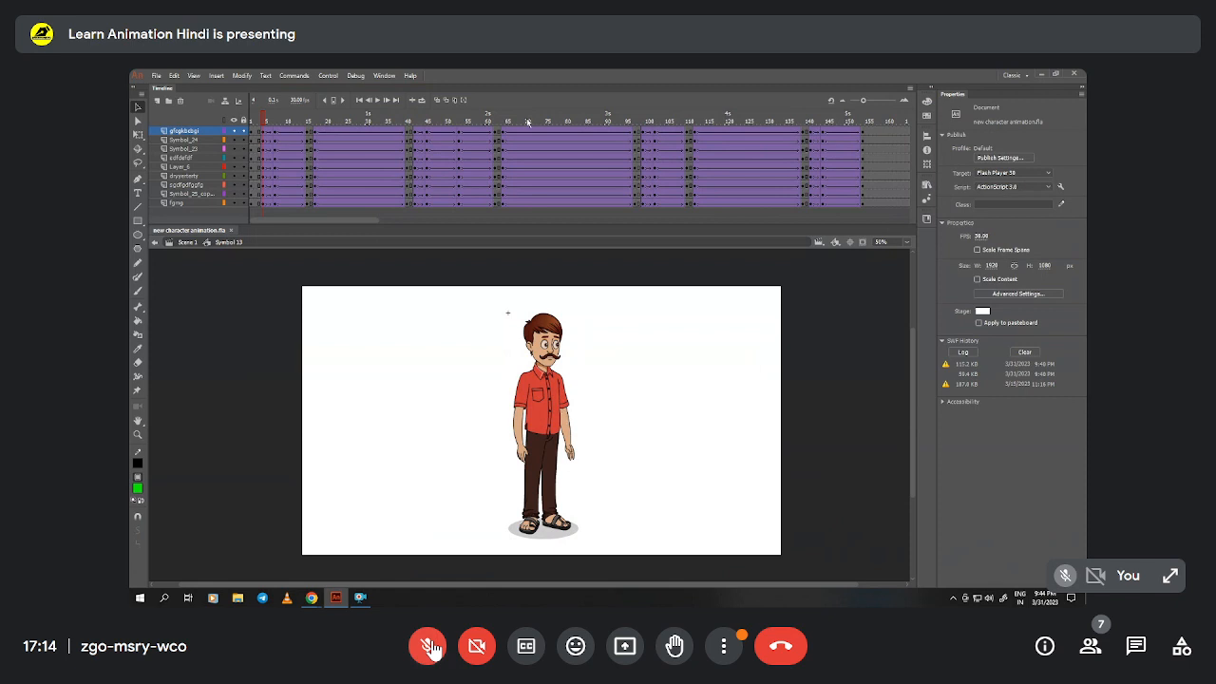
- Scrub the character symbol's timeline through the gestures to the pointing pose and return to the main scene
drag(399, 123, 464, 198)
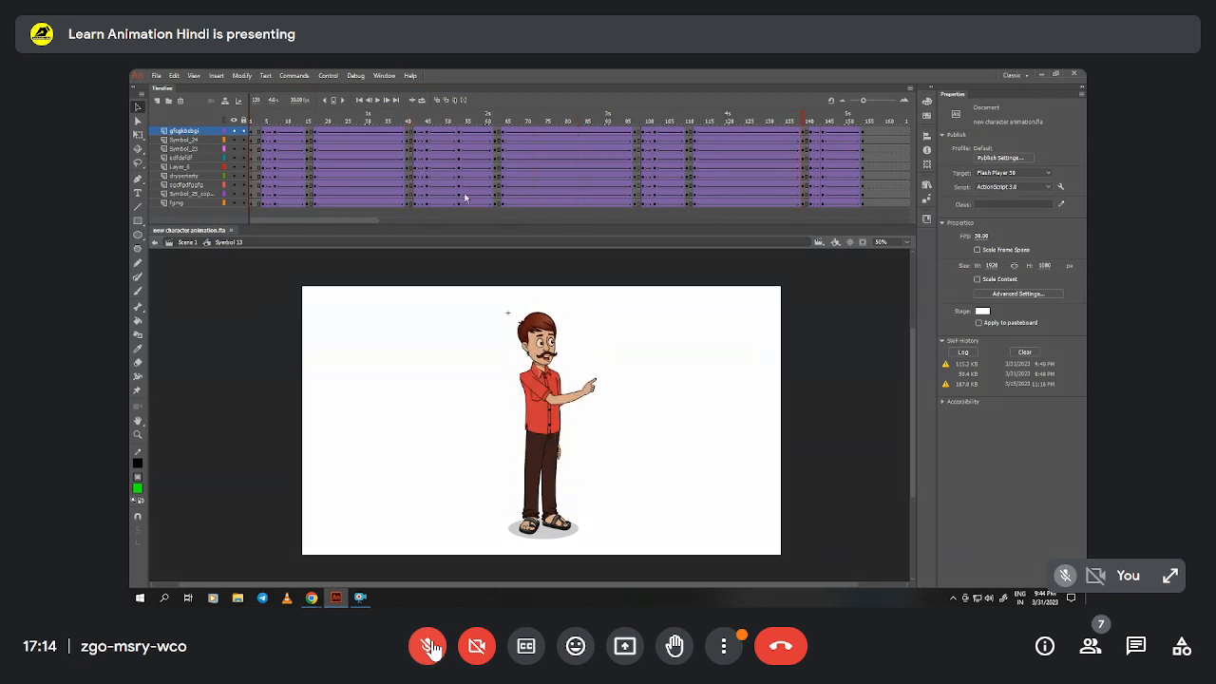
click(183, 242)
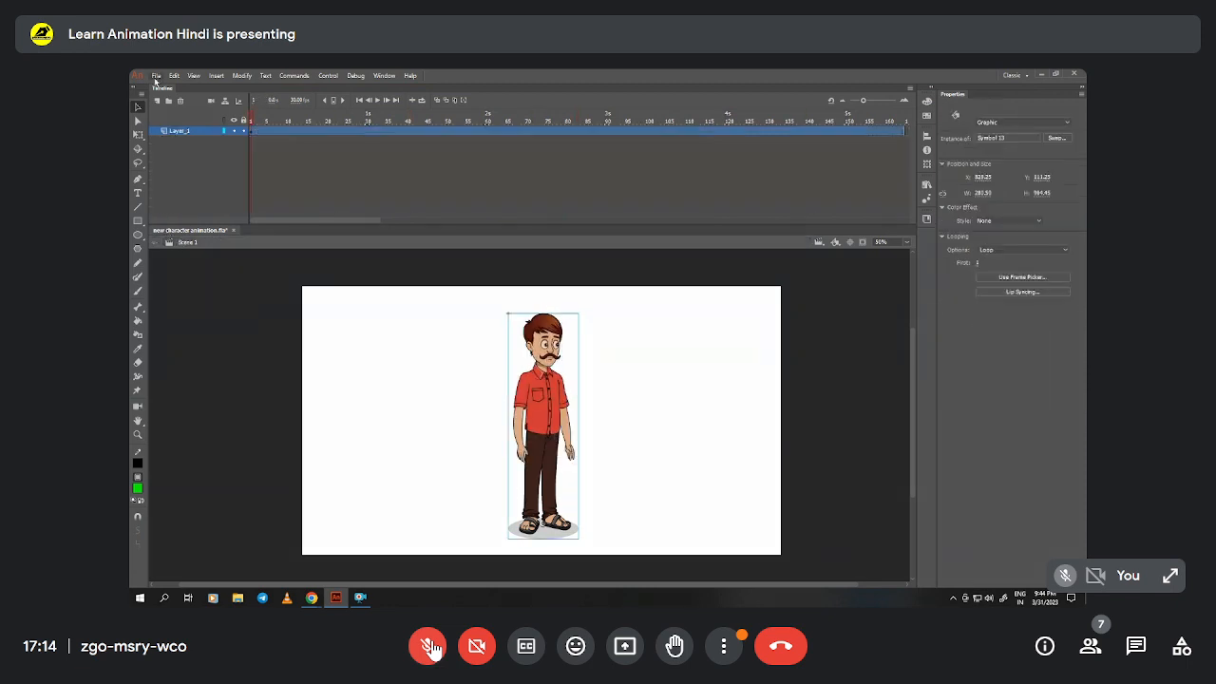
- Set up a video export to new character animation.mov on the Desktop and dismiss it without exporting
click(156, 76)
mouse_move(221, 233)
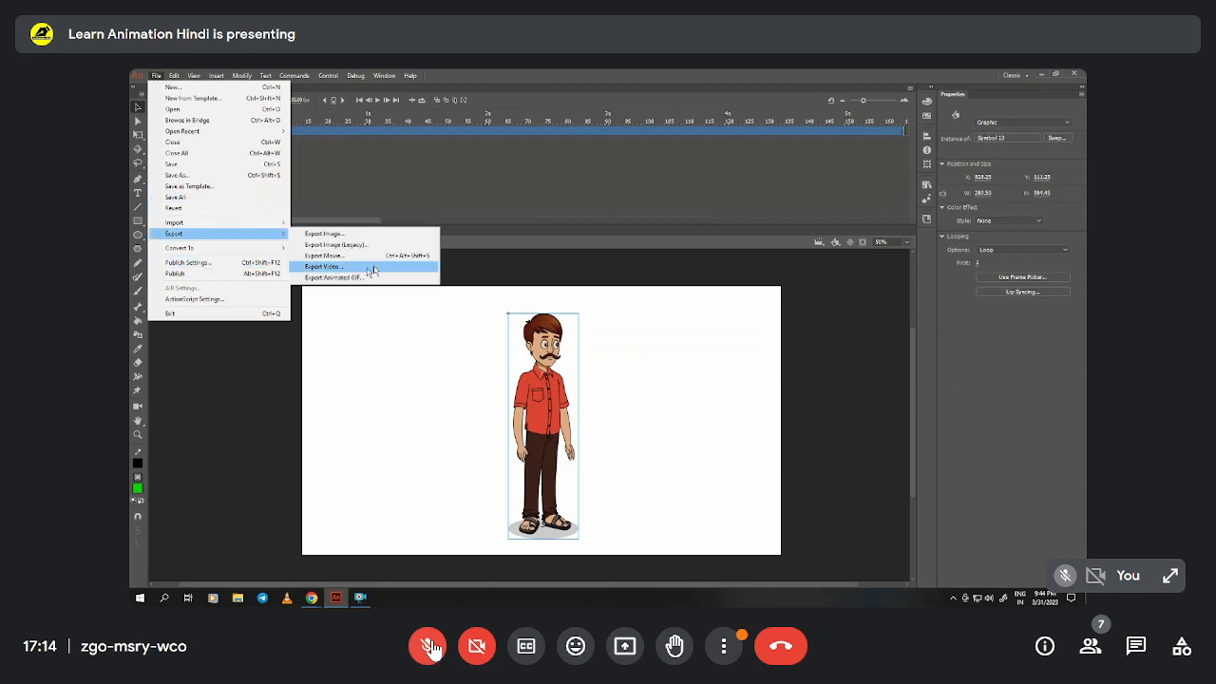
click(323, 267)
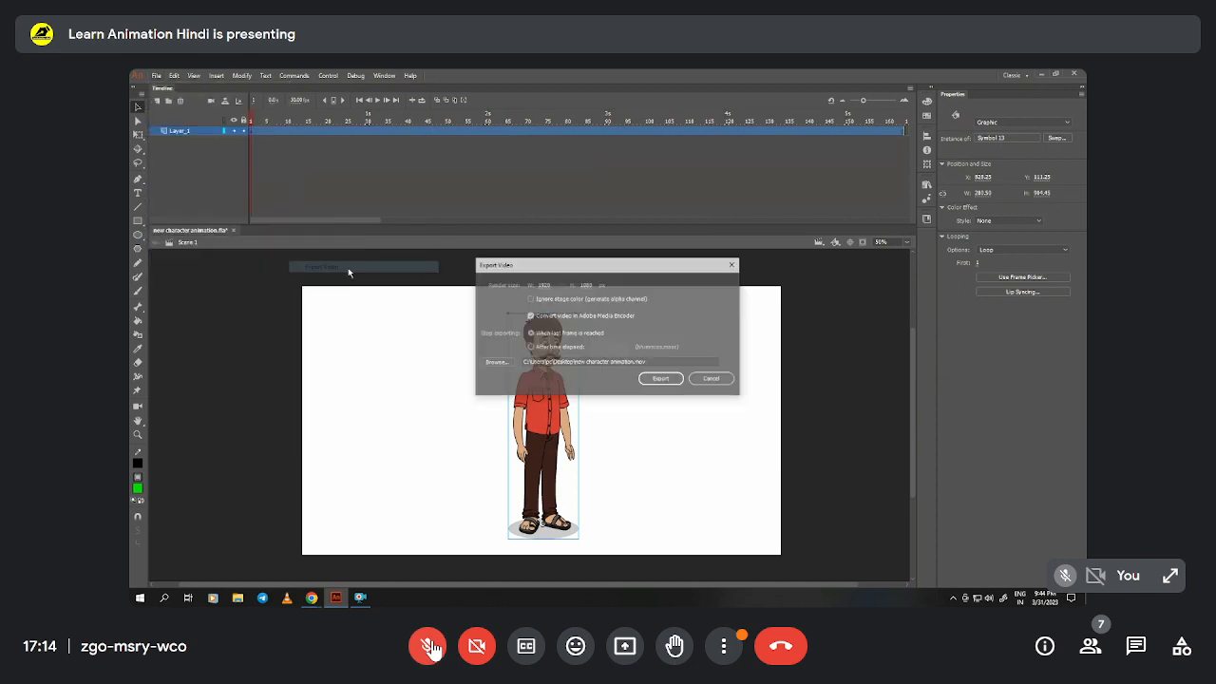
click(495, 365)
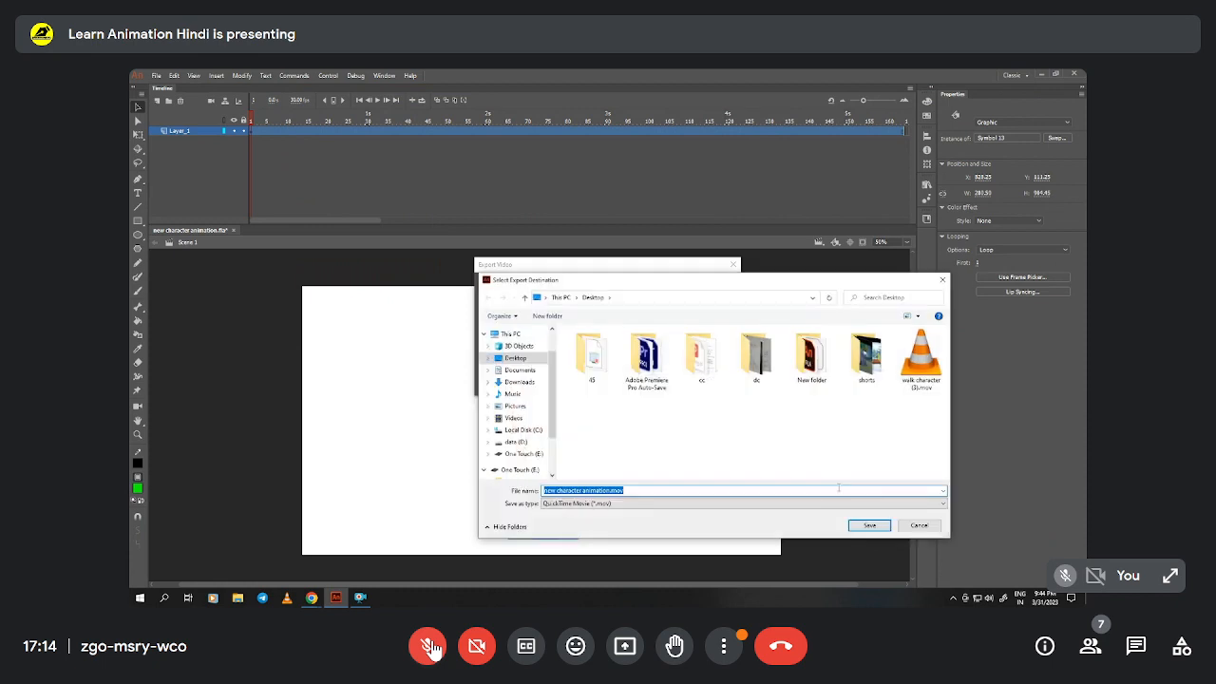
click(868, 526)
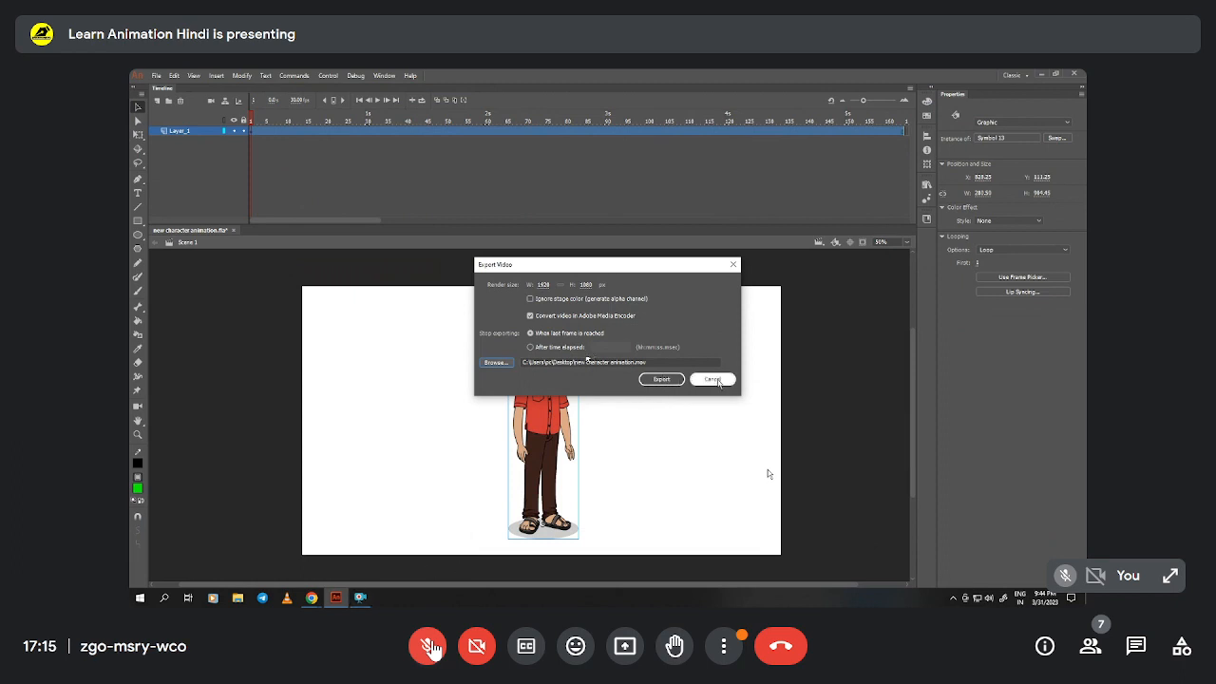
click(717, 380)
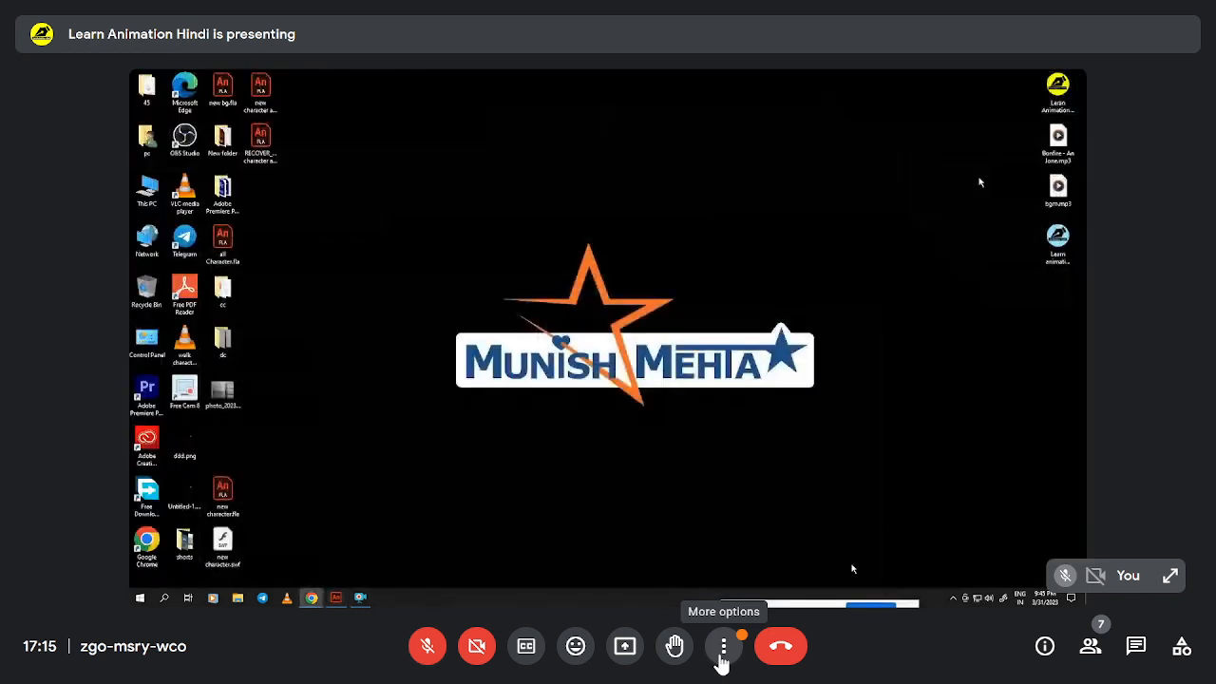
- Exit the full-screen view of the Google Meet call
click(721, 658)
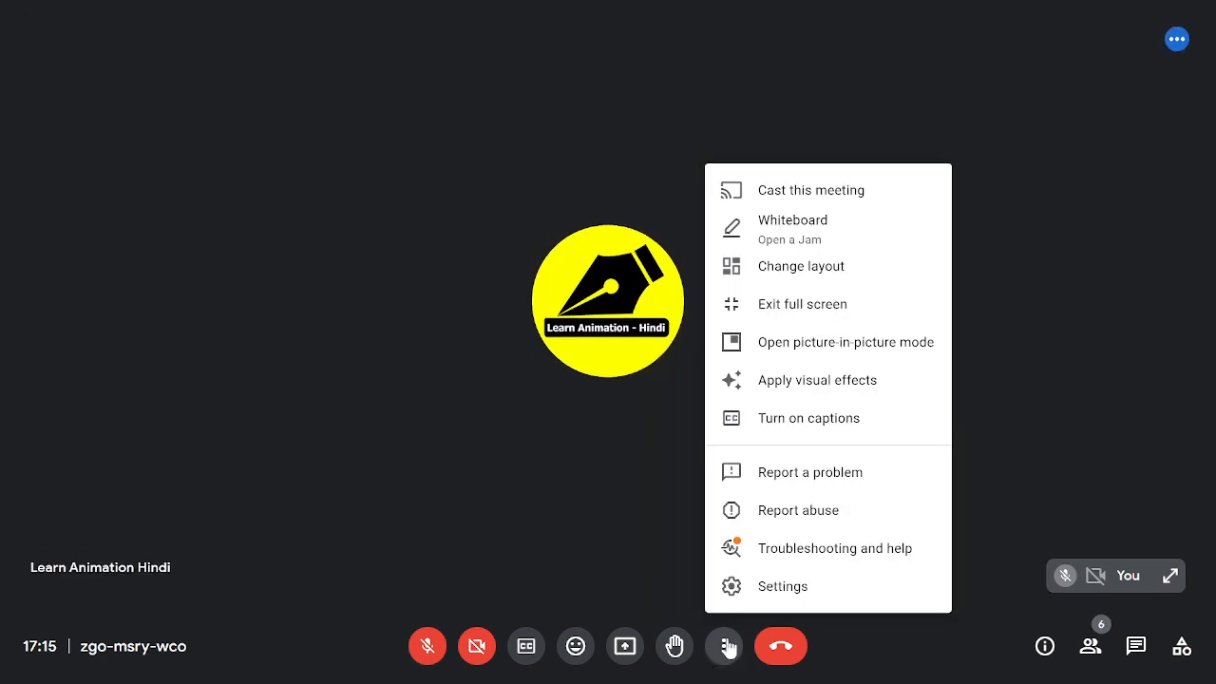
click(798, 304)
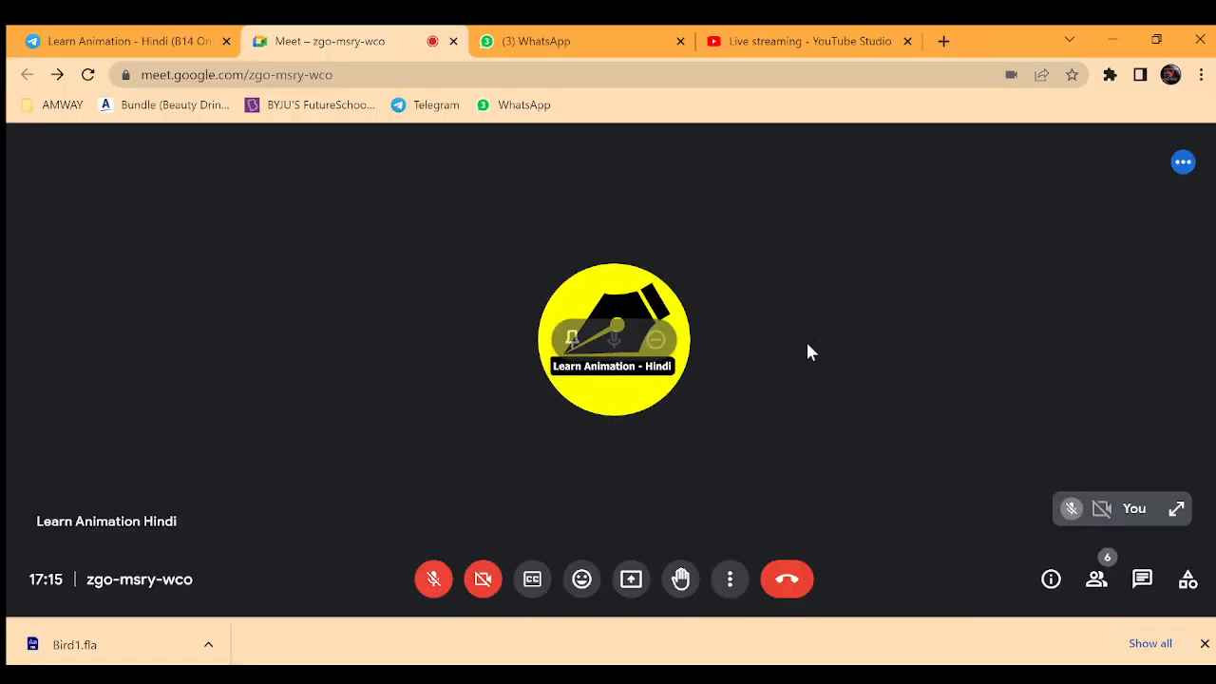